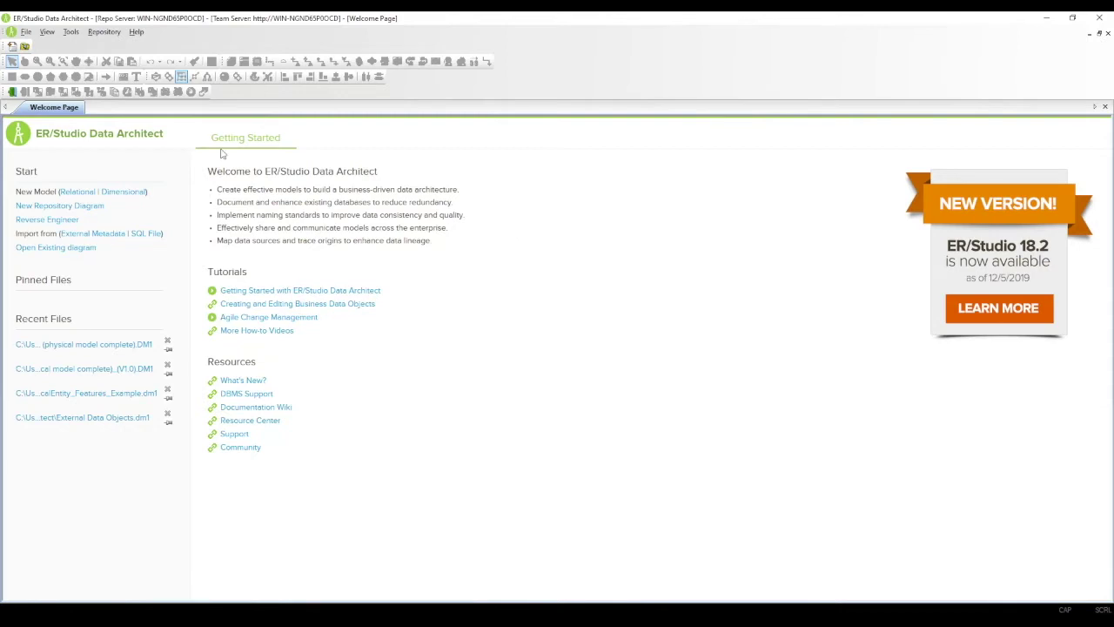
Create a new data model drawn from scratch, using the Relational type.
{"action": "left_click", "coordinate": [26, 32]}
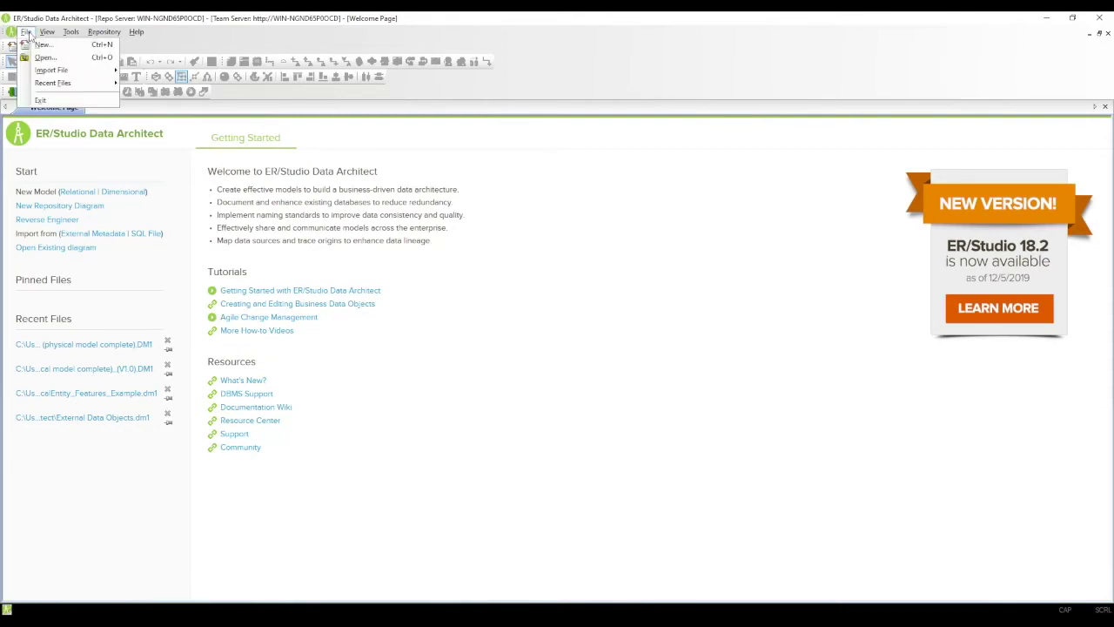
{"action": "left_click", "coordinate": [42, 44]}
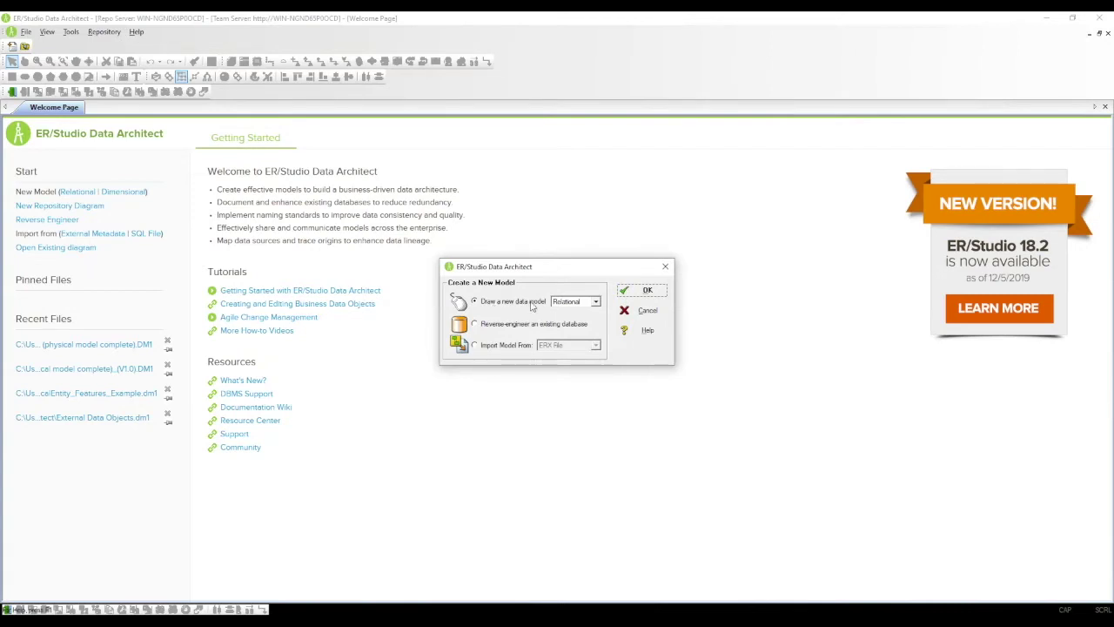
{"action": "left_click", "coordinate": [597, 301]}
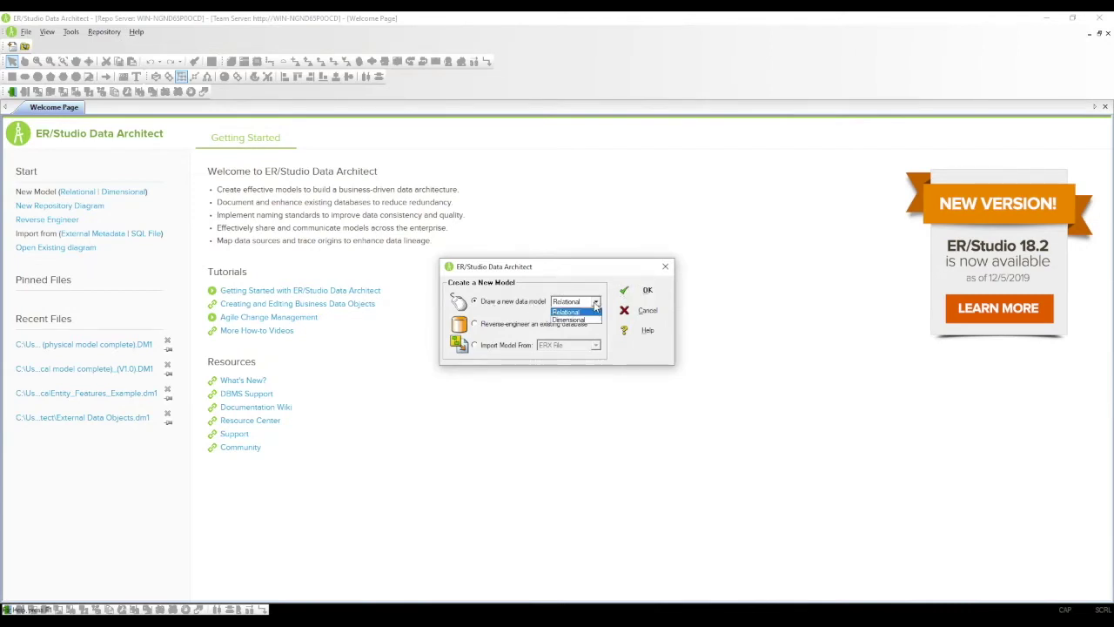
{"action": "left_click", "coordinate": [596, 310]}
{"action": "left_click", "coordinate": [648, 293]}
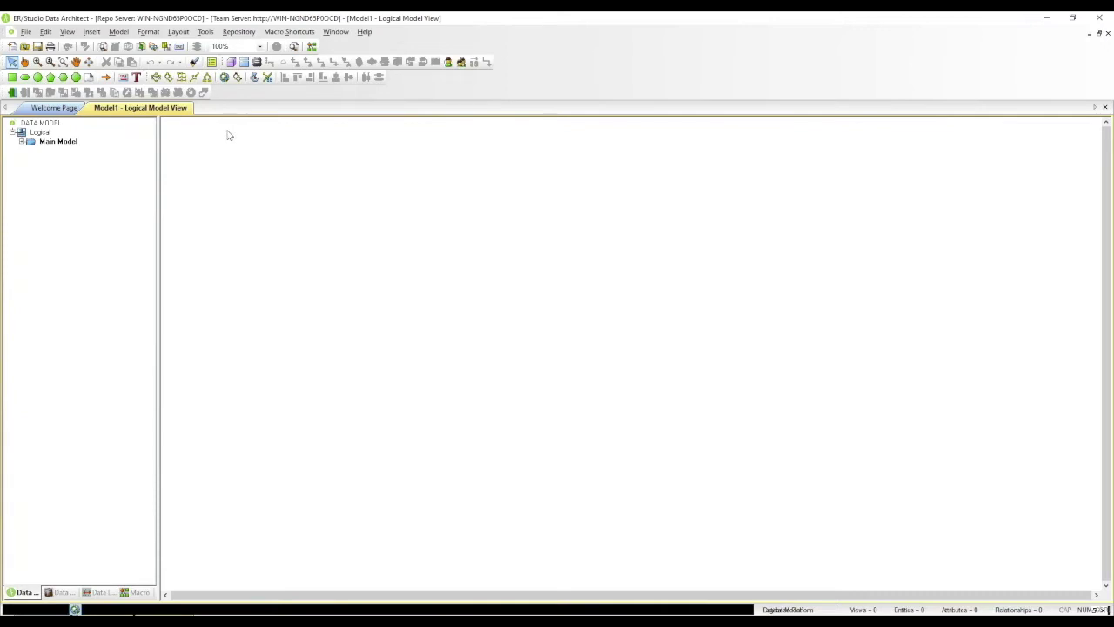
Place four business data objects on the empty diagram, two in an upper row and two in a lower row.
{"action": "left_click", "coordinate": [231, 63]}
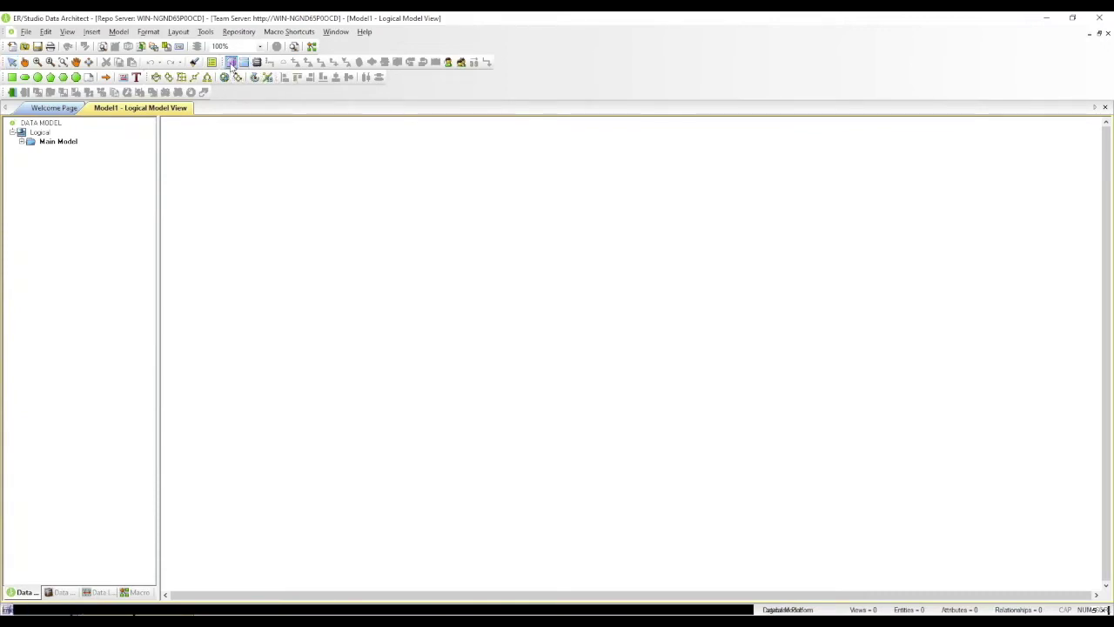
{"action": "left_click", "coordinate": [224, 163]}
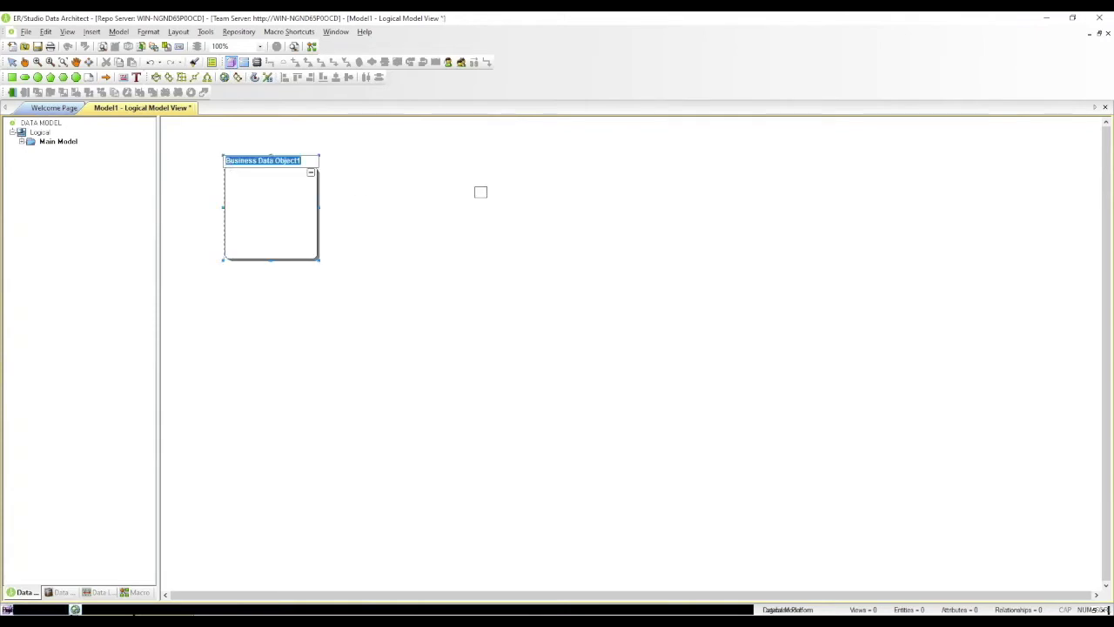
{"action": "left_click", "coordinate": [552, 173]}
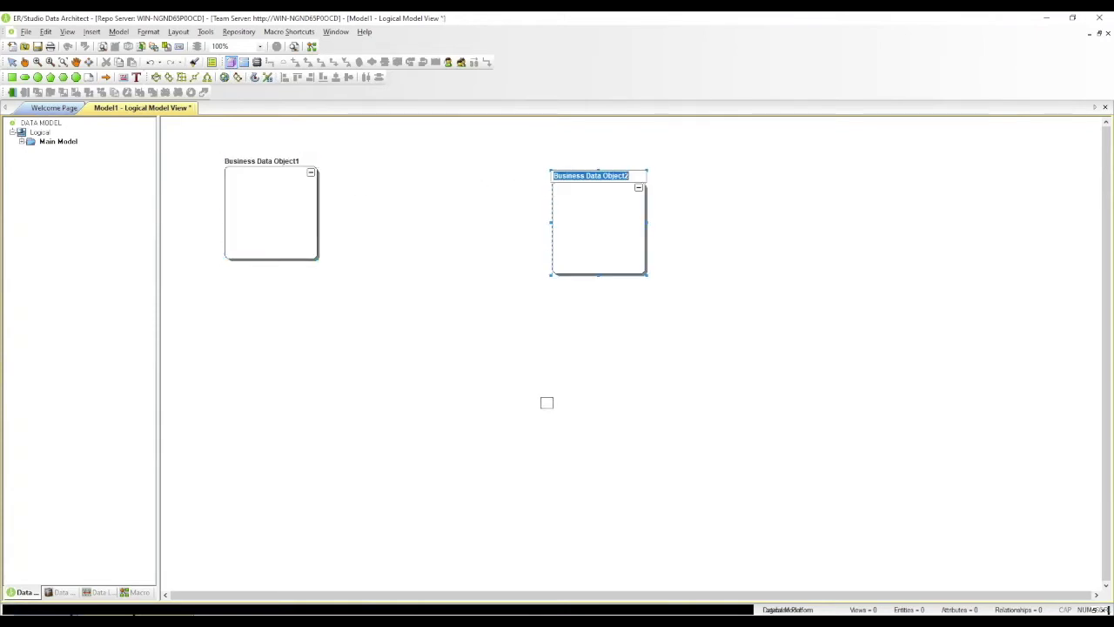
{"action": "left_click", "coordinate": [547, 397]}
{"action": "left_click", "coordinate": [262, 398]}
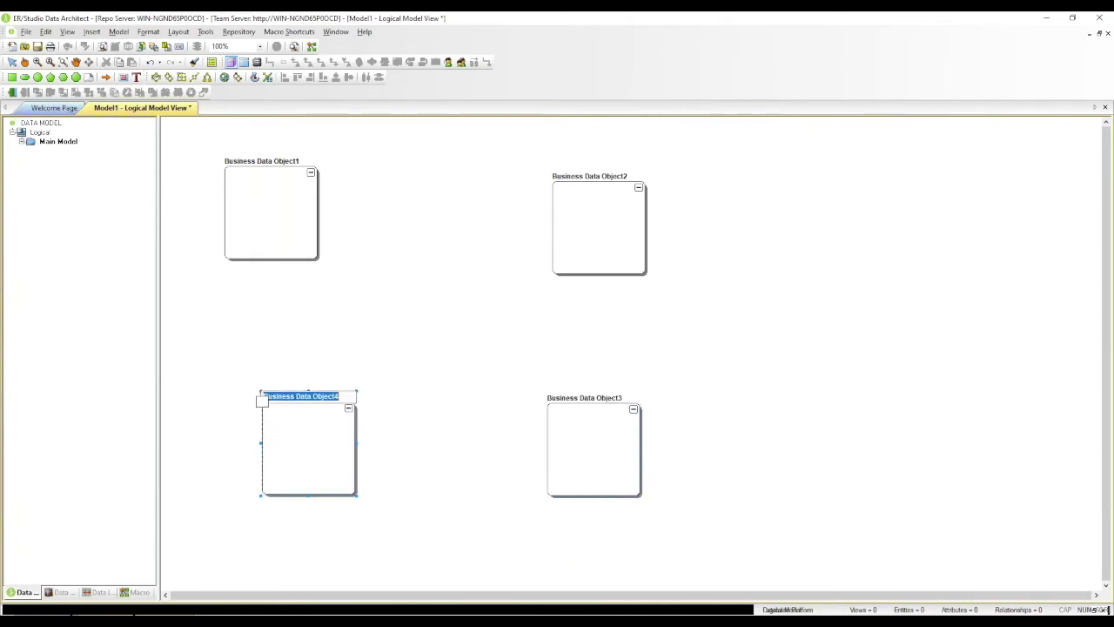
{"action": "right_click", "coordinate": [262, 401]}
Set both the logical and physical names of the upper-left business data object to Employee.
{"action": "double_click", "coordinate": [249, 193]}
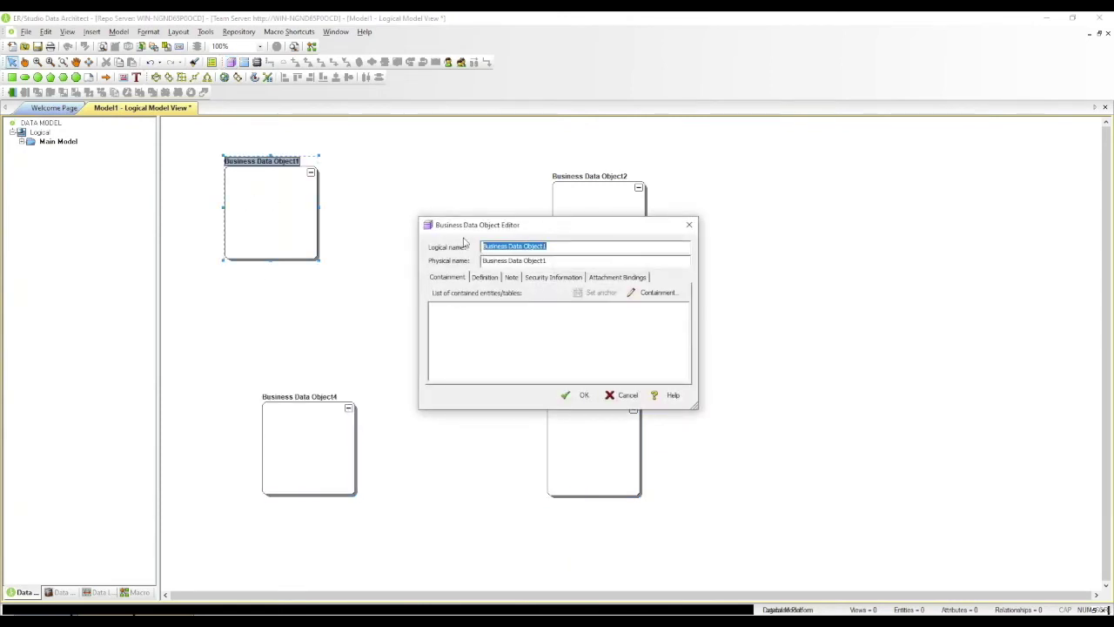
{"action": "type", "text": "Employee"}
{"action": "key", "text": "ctrl+a"}
{"action": "key", "text": "ctrl+c"}
{"action": "key", "text": "Tab"}
{"action": "key", "text": "ctrl+v"}
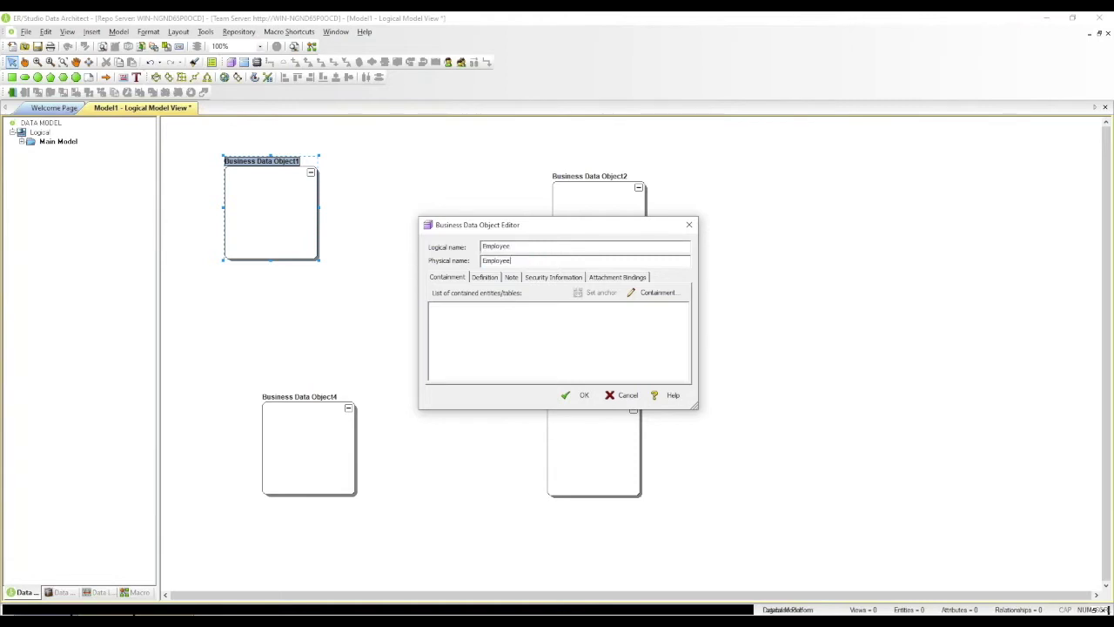
{"action": "left_click", "coordinate": [581, 395]}
Set both the logical and physical names of the upper-right business data object to Skill.
{"action": "double_click", "coordinate": [602, 234]}
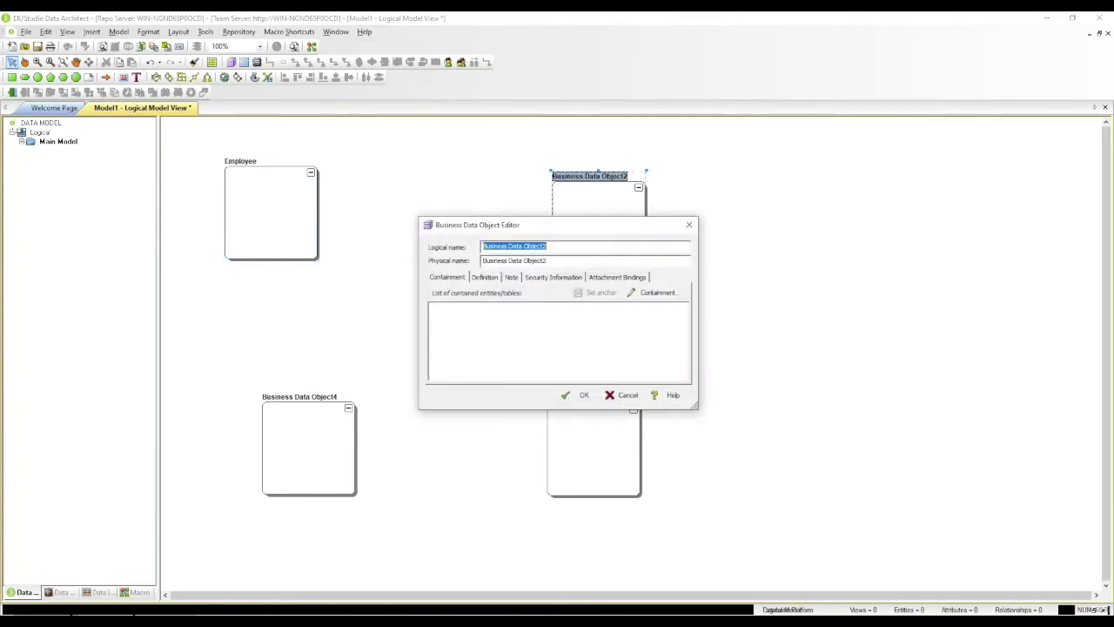
{"action": "type", "text": "sd"}
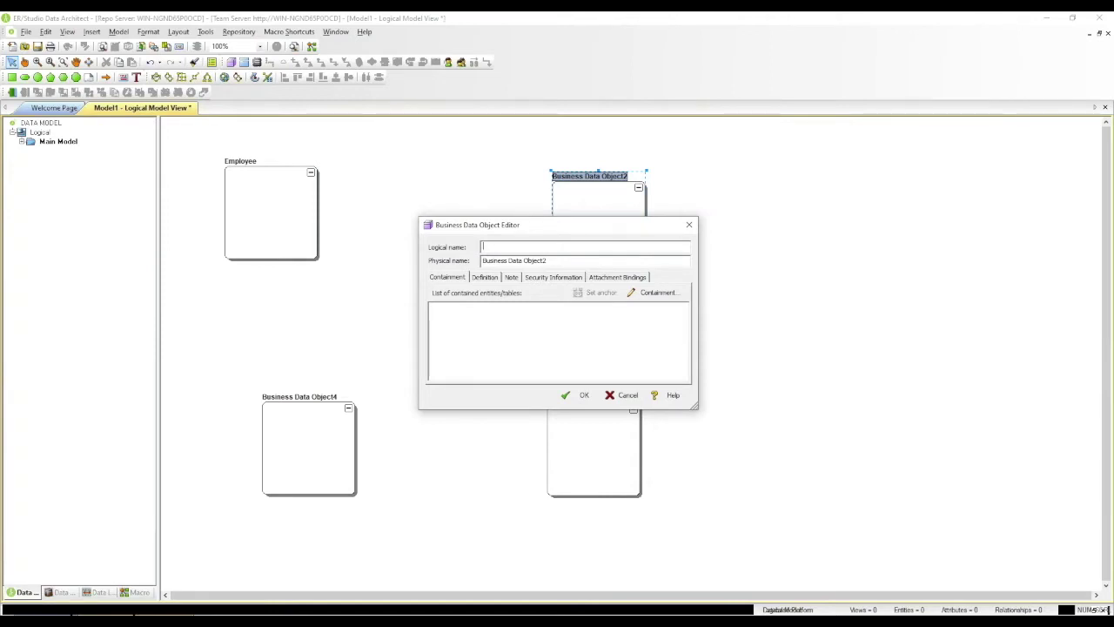
{"action": "type", "text": "ll"}
{"action": "key", "text": "Tab"}
{"action": "type", "text": "Sk"}
{"action": "left_click", "coordinate": [583, 395]}
Set both the logical and physical names of the lower-right business data object to Agency.
{"action": "double_click", "coordinate": [567, 413]}
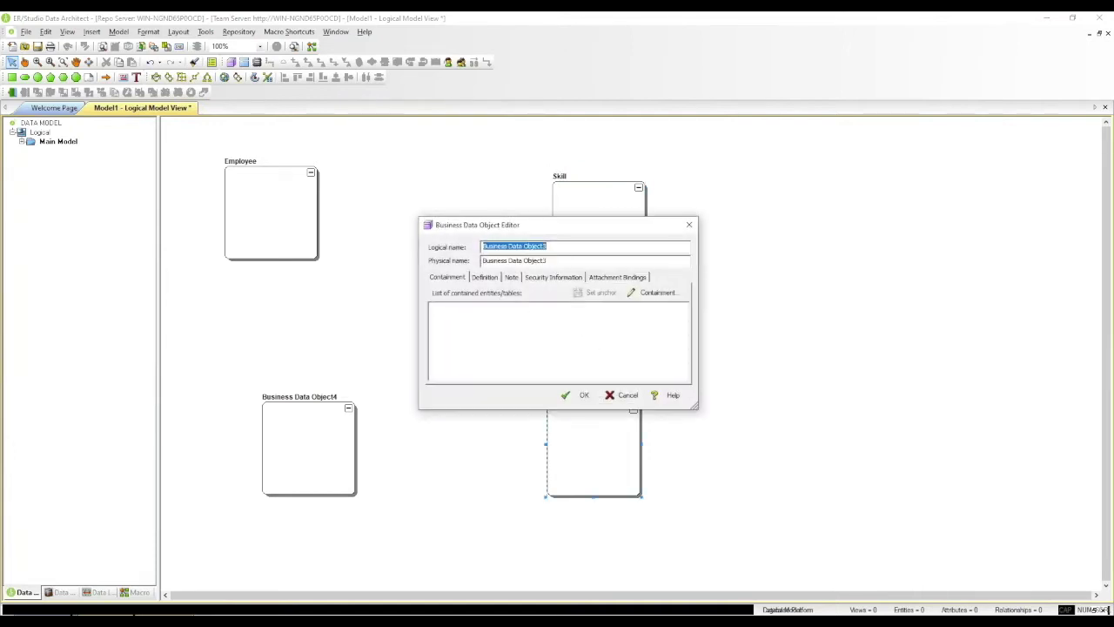
{"action": "type", "text": "As"}
{"action": "key", "text": "ctrl+a"}
{"action": "key", "text": "ctrl+c"}
{"action": "key", "text": "Tab"}
{"action": "key", "text": "ctrl+v"}
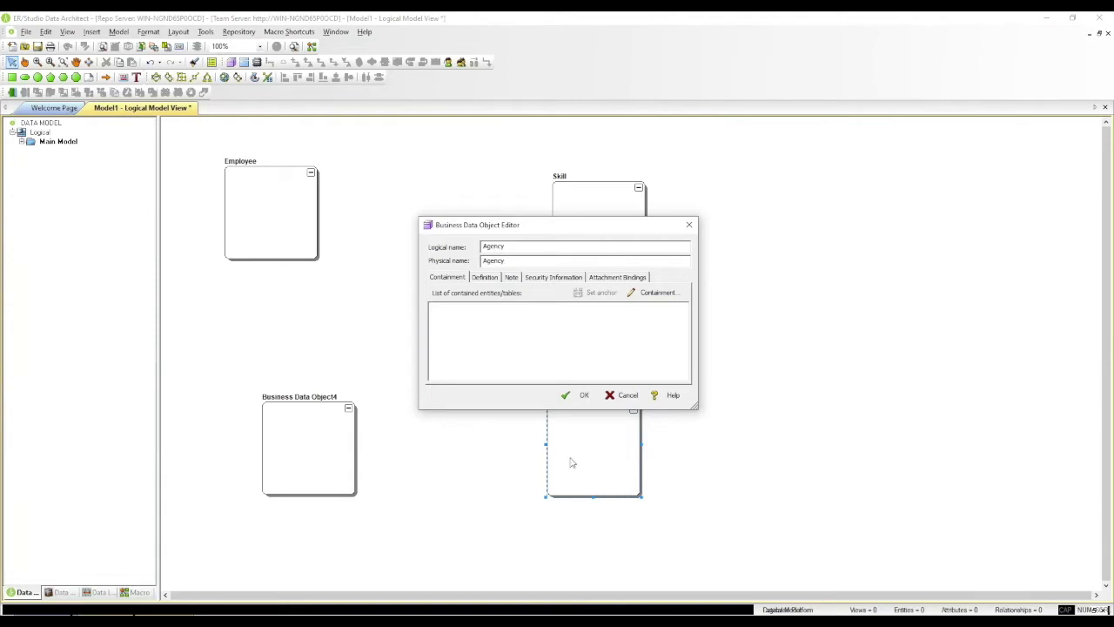
{"action": "left_click", "coordinate": [577, 399]}
Set both the logical and physical names of the lower-left business data object to Department.
{"action": "left_click", "coordinate": [316, 423]}
{"action": "double_click", "coordinate": [316, 423]}
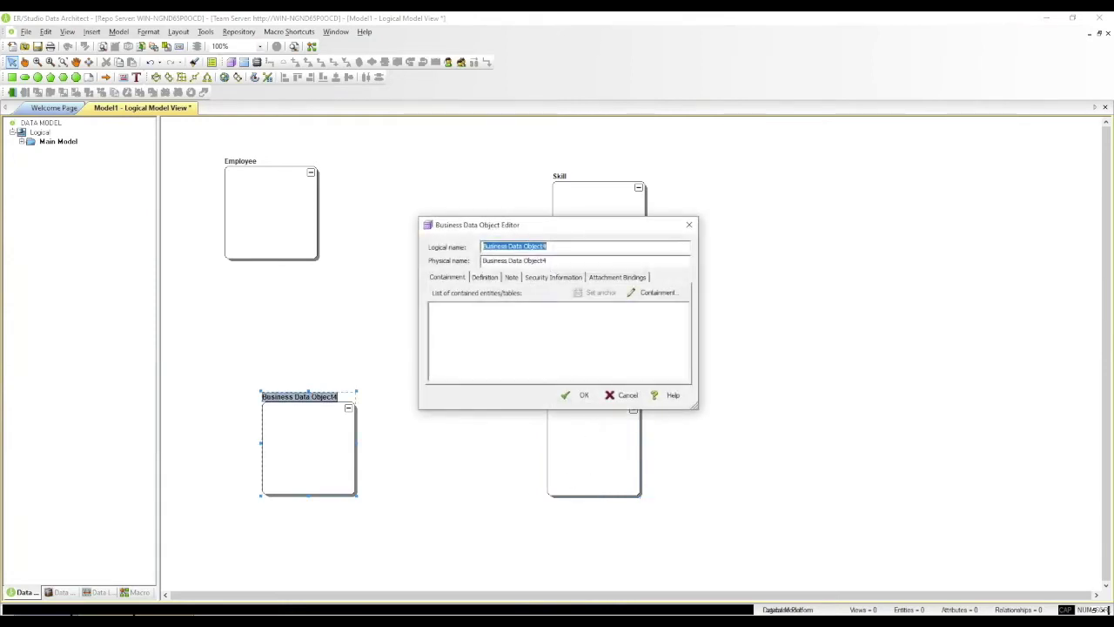
{"action": "type", "text": "Department"}
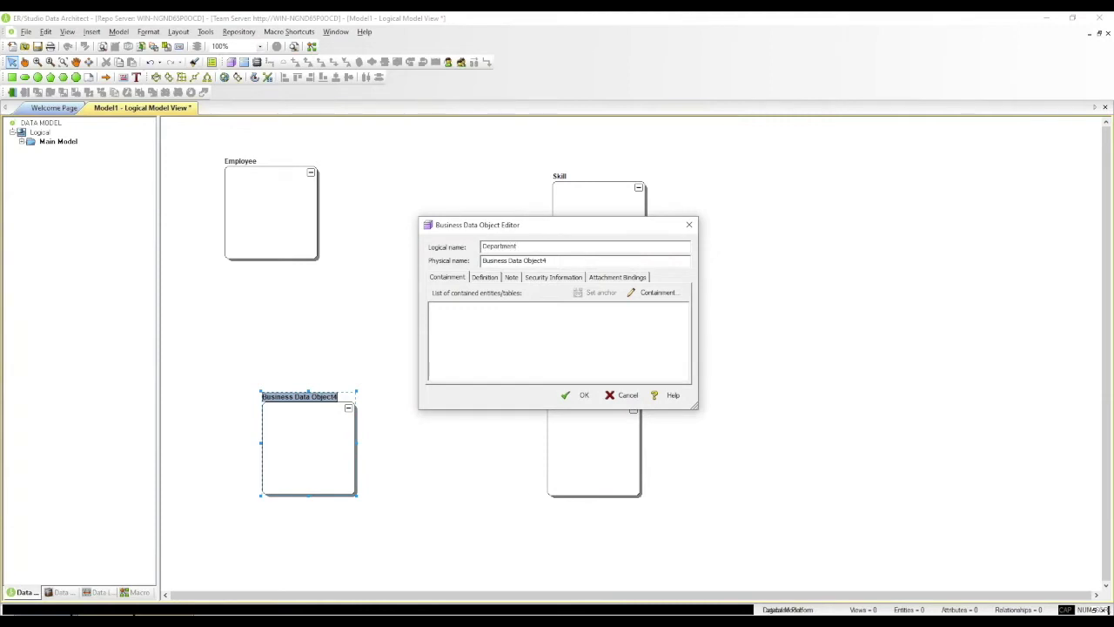
{"action": "key", "text": "ctrl+a"}
{"action": "left_click", "coordinate": [569, 260]}
{"action": "key", "text": "ctrl+v"}
{"action": "key", "text": "ctrl+shift+Left"}
{"action": "key", "text": "ctrl+shift+Left"}
{"action": "key", "text": "ctrl+shift+Left"}
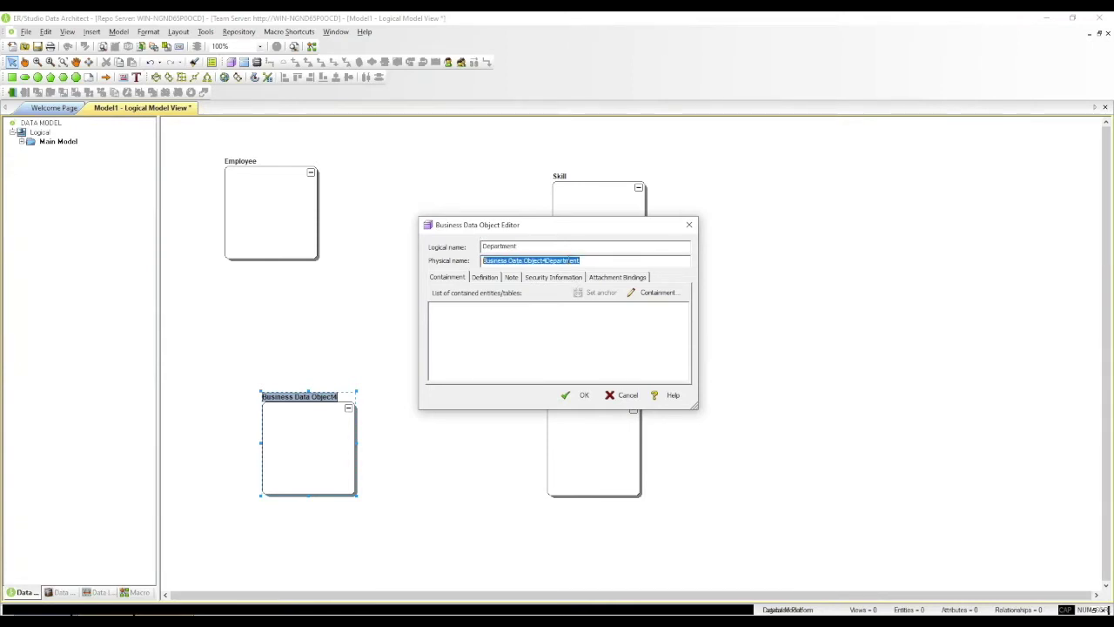
{"action": "key", "text": "ctrl+v"}
{"action": "left_click", "coordinate": [580, 396]}
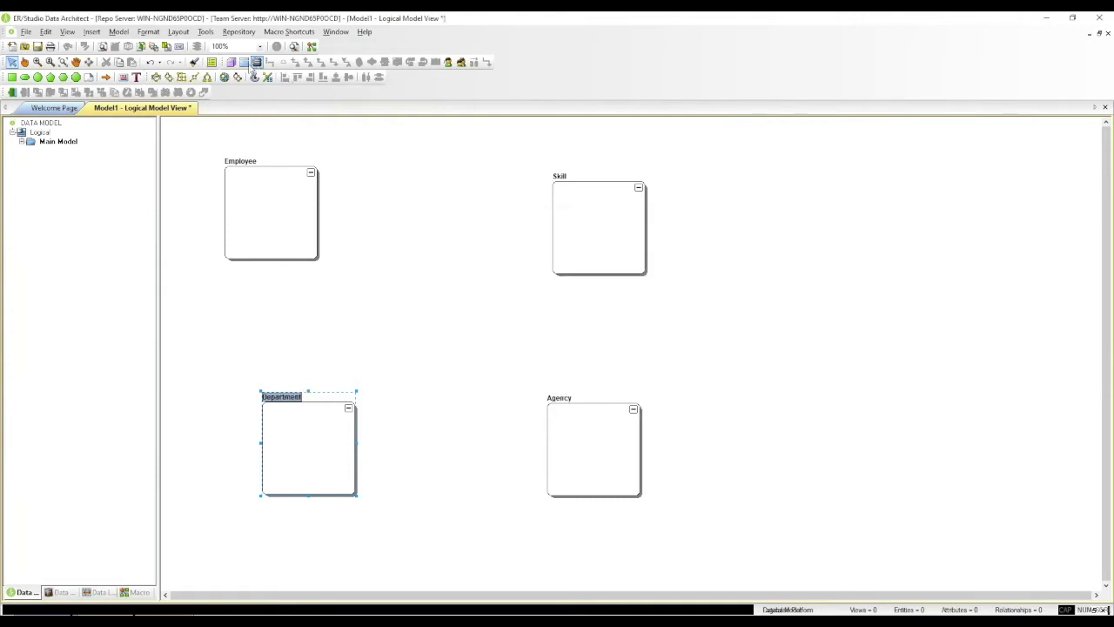
Add a fifth business data object in the middle of the diagram and name it Training Courses.
{"action": "left_click", "coordinate": [231, 62]}
{"action": "left_click", "coordinate": [449, 313]}
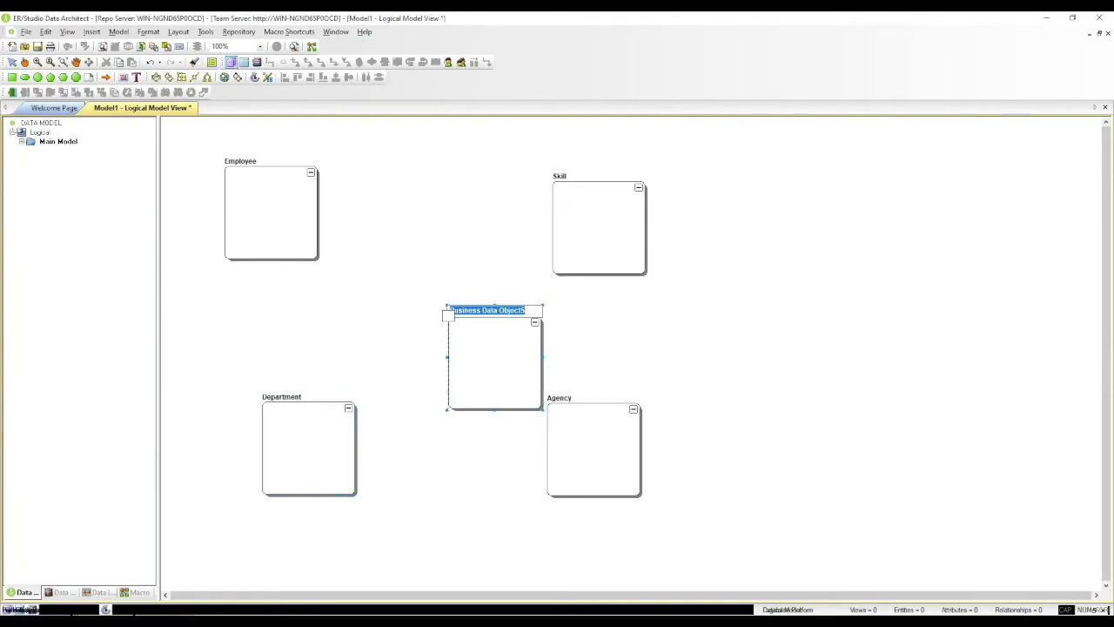
{"action": "type", "text": "Tr"}
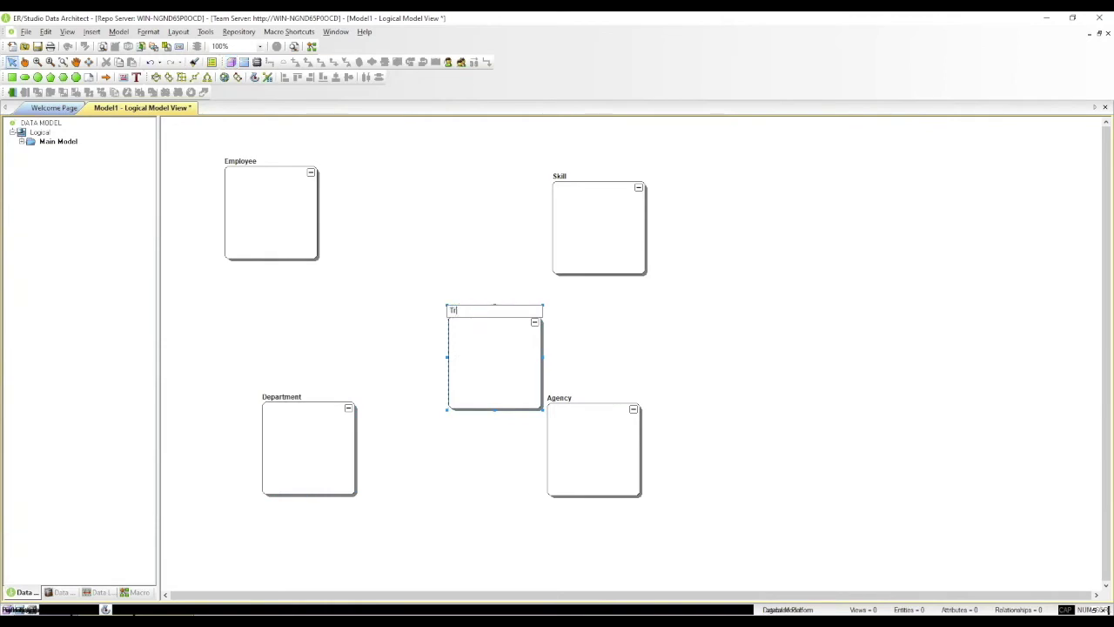
{"action": "type", "text": "aining Courses"}
{"action": "key", "text": "Return"}
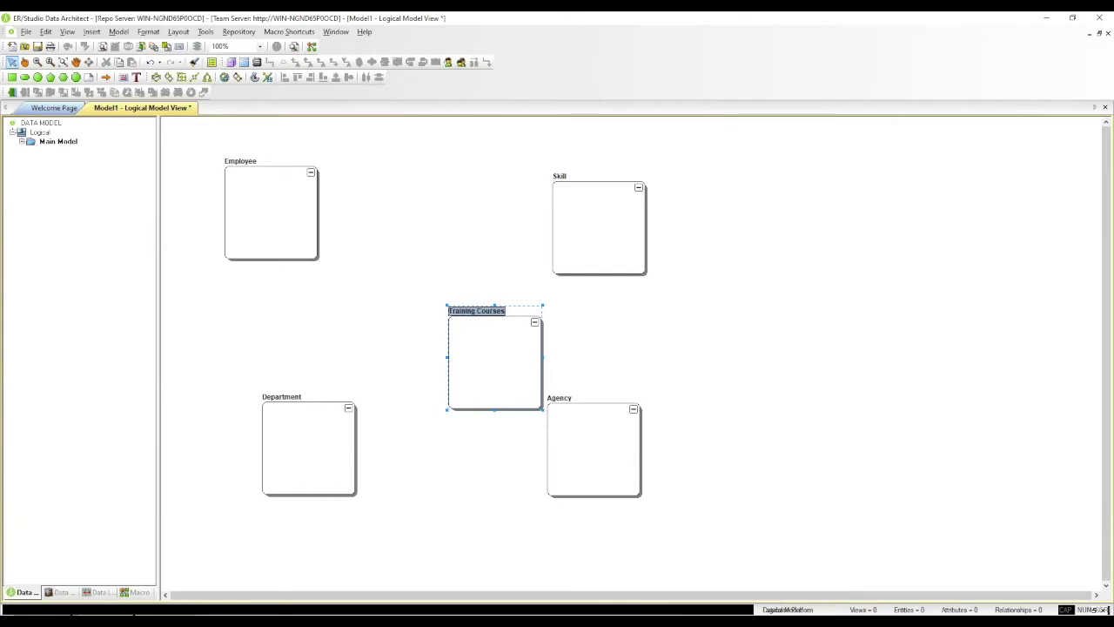
Set the physical name of the new central business data object to Training Courses as well.
{"action": "key", "text": "Return"}
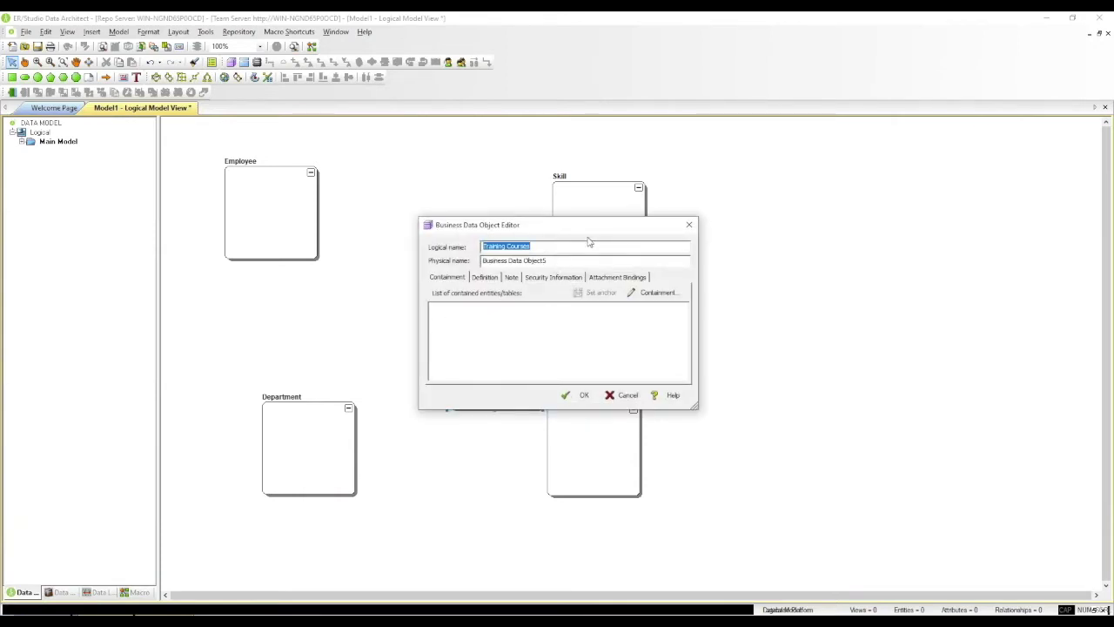
{"action": "key", "text": "Tab"}
{"action": "key", "text": "ctrl+v"}
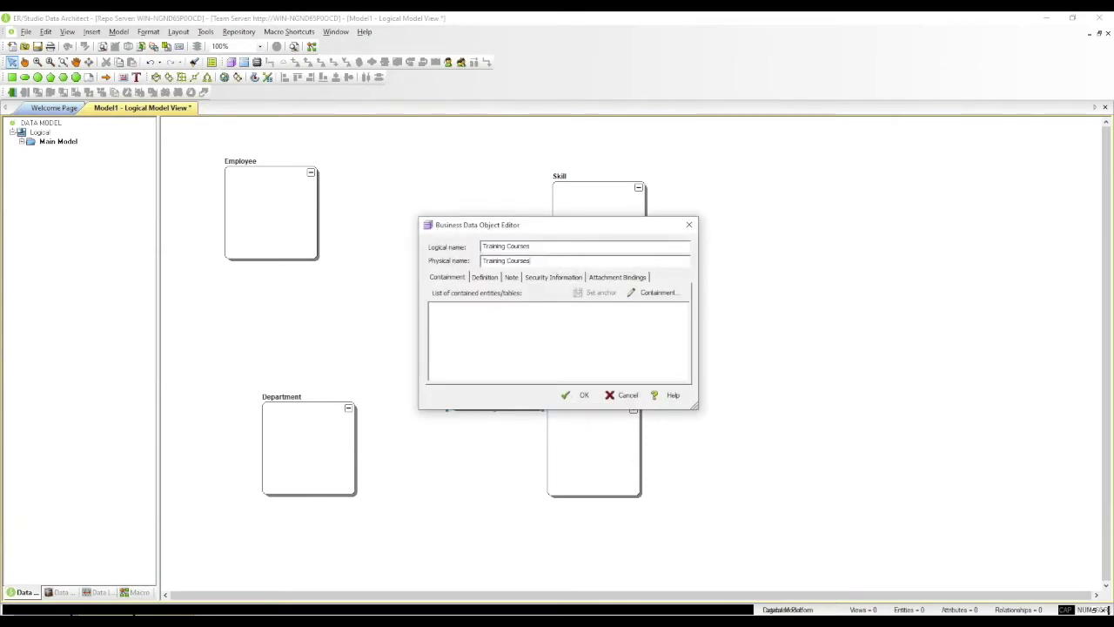
{"action": "left_click", "coordinate": [585, 396]}
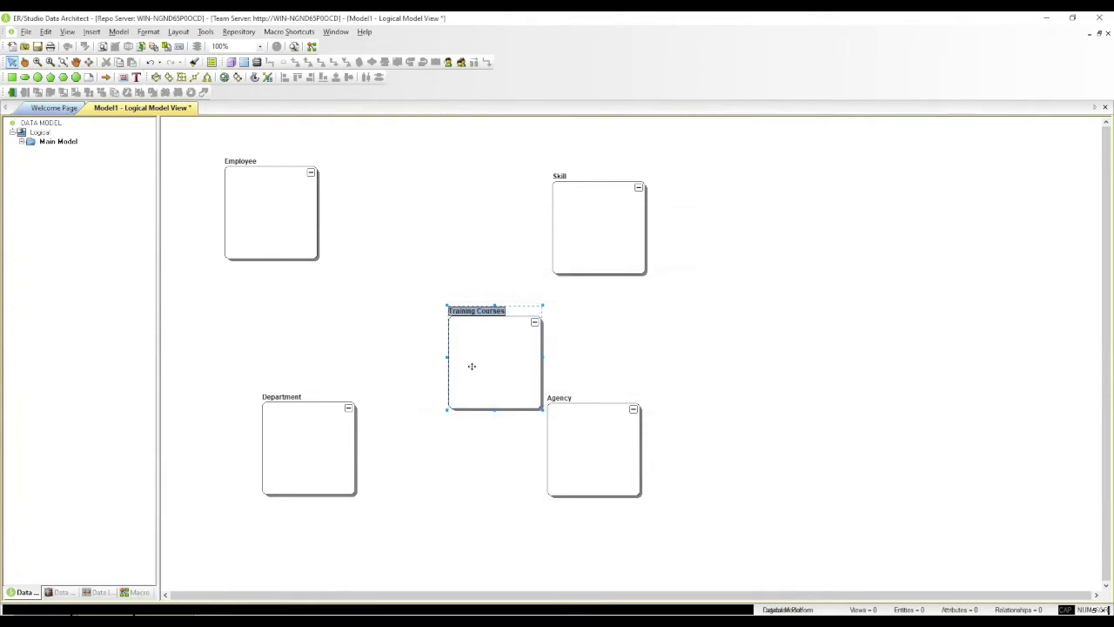
Spread out the Department, Training Courses, Agency and Skill objects to clear the middle of the diagram around Employee.
{"action": "left_click_drag", "start_coordinate": [319, 441], "coordinate": [438, 463]}
{"action": "left_click", "coordinate": [467, 358]}
{"action": "left_click_drag", "start_coordinate": [467, 358], "coordinate": [244, 442]}
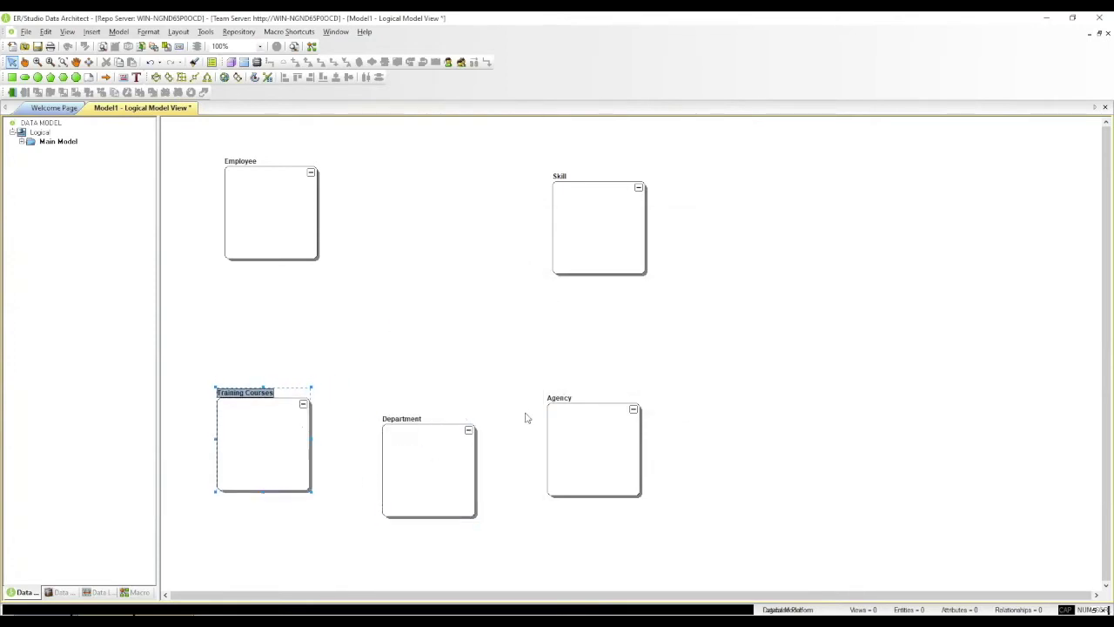
{"action": "left_click", "coordinate": [572, 418]}
{"action": "left_click_drag", "start_coordinate": [572, 418], "coordinate": [652, 401]}
{"action": "left_click", "coordinate": [605, 237]}
{"action": "left_click_drag", "start_coordinate": [606, 238], "coordinate": [733, 241]}
Enlarge the Employee object into a wide container and position it above Training Courses and Department.
{"action": "left_click_drag", "start_coordinate": [291, 202], "coordinate": [331, 207]}
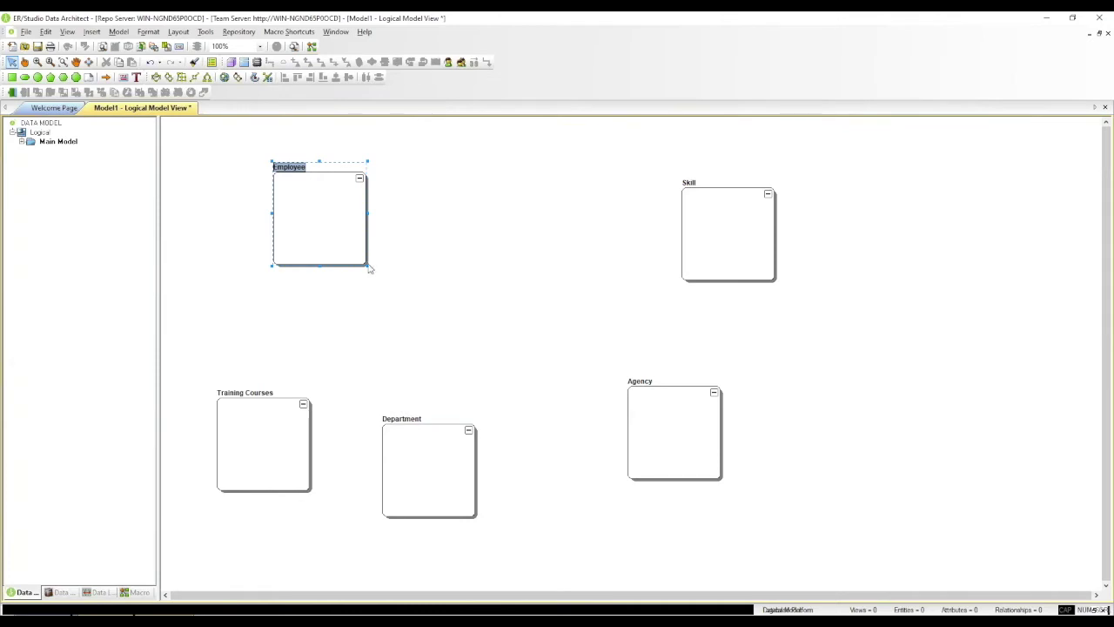
{"action": "left_click_drag", "start_coordinate": [370, 269], "coordinate": [595, 357]}
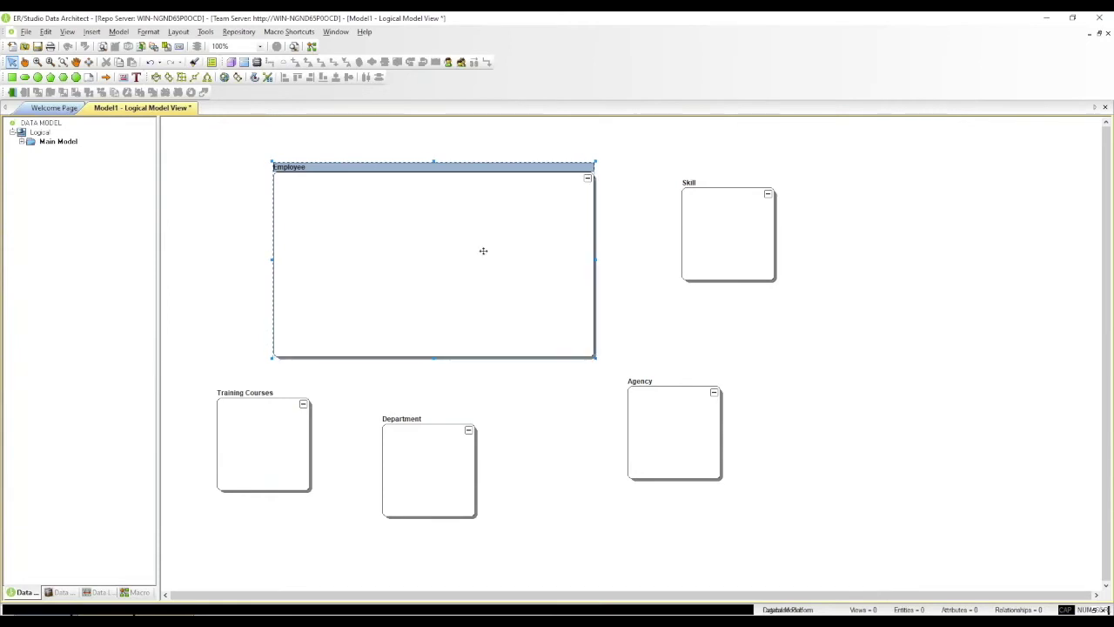
{"action": "left_click_drag", "start_coordinate": [483, 250], "coordinate": [443, 225]}
Review the Employee object's containment, definition, note, security information and attachment binding properties.
{"action": "double_click", "coordinate": [444, 224]}
{"action": "left_click", "coordinate": [459, 277]}
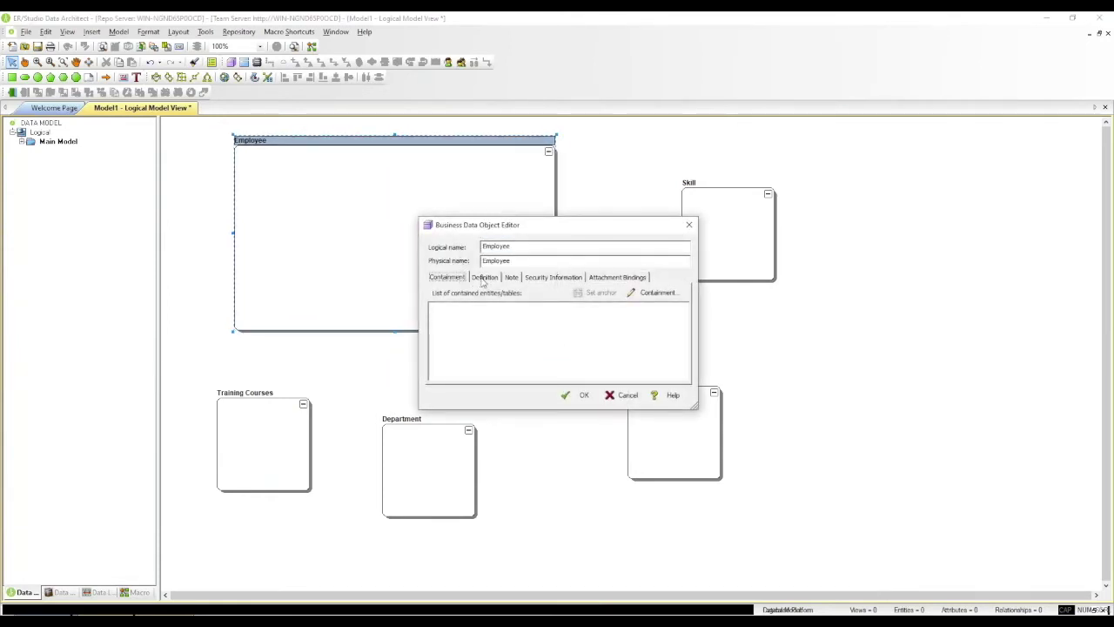
{"action": "left_click", "coordinate": [484, 277]}
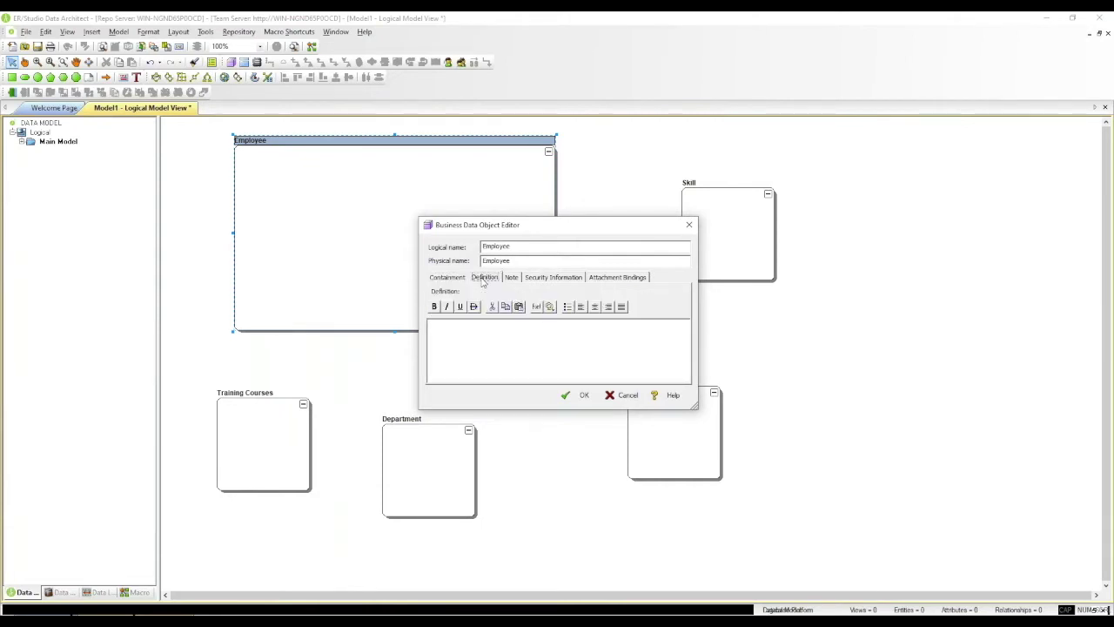
{"action": "left_click", "coordinate": [511, 278]}
{"action": "left_click", "coordinate": [544, 279]}
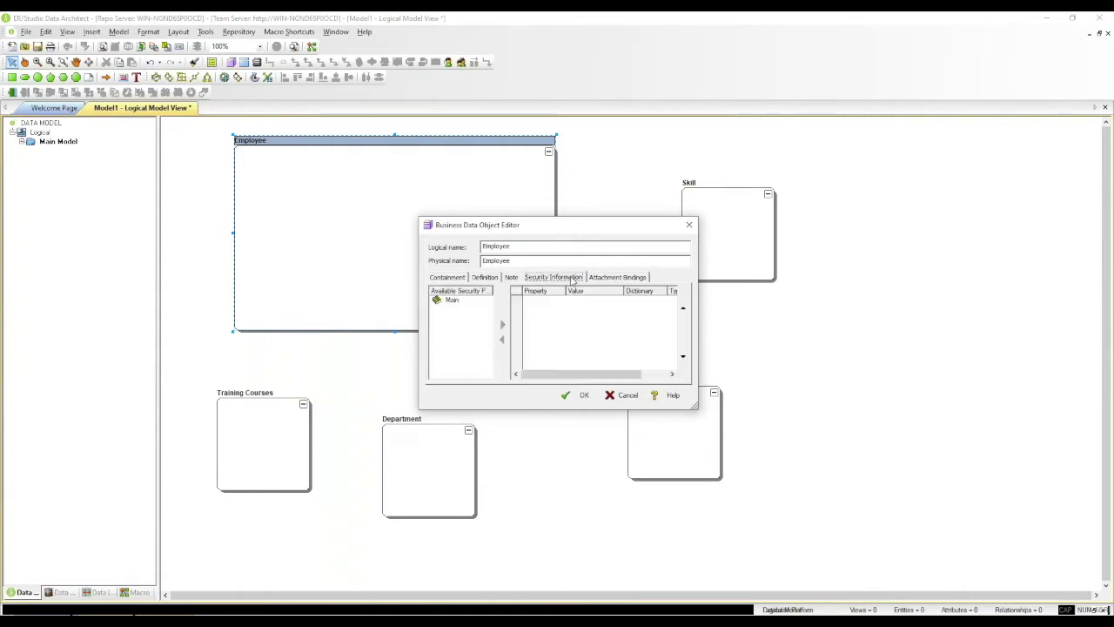
{"action": "left_click", "coordinate": [618, 277]}
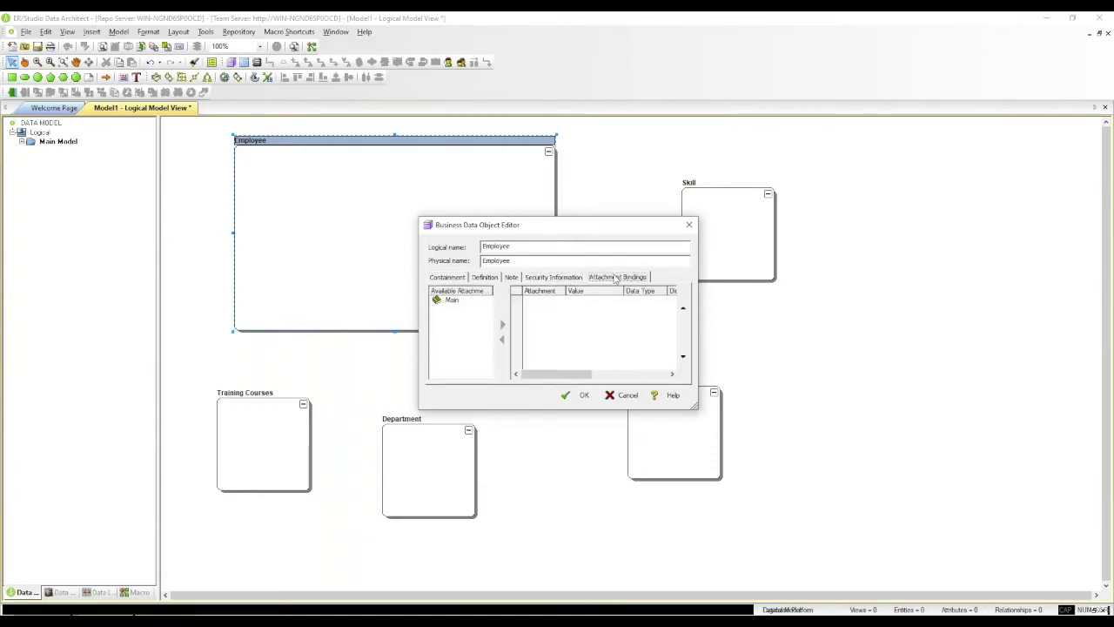
{"action": "left_click", "coordinate": [581, 396]}
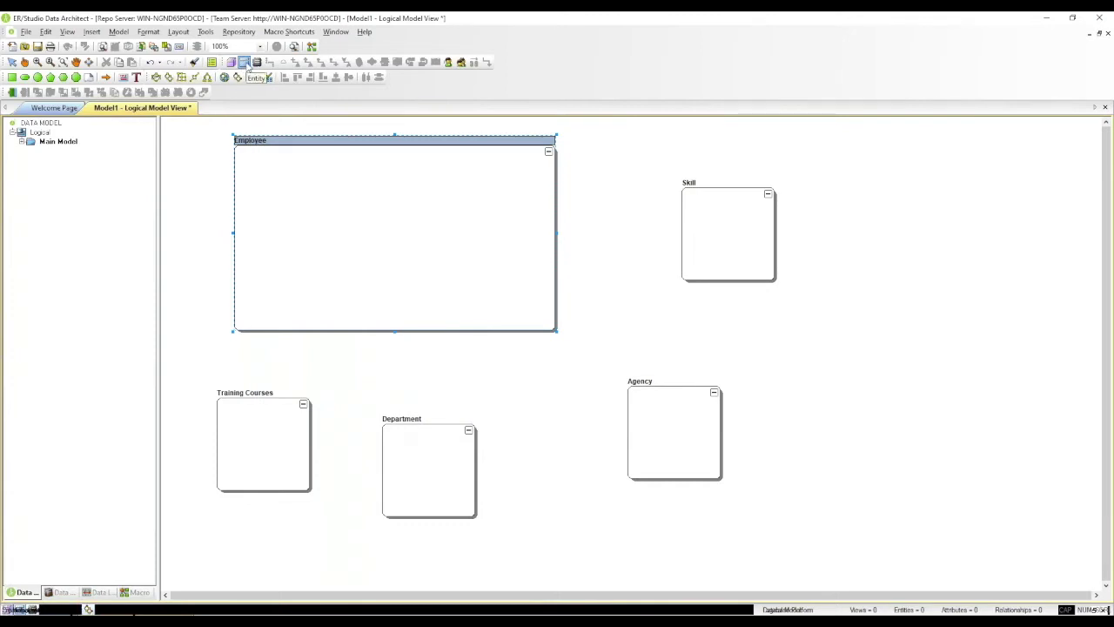
Place four entities inside the Employee object, three in an upper row and one below them.
{"action": "left_click", "coordinate": [246, 66]}
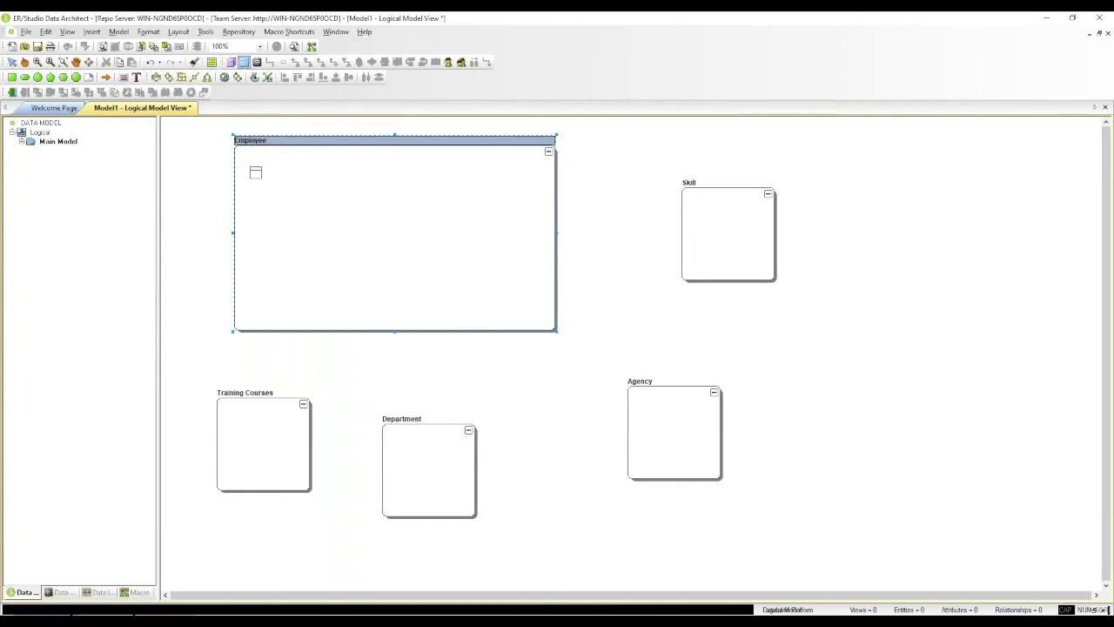
{"action": "left_click", "coordinate": [254, 166]}
{"action": "left_click", "coordinate": [355, 177]}
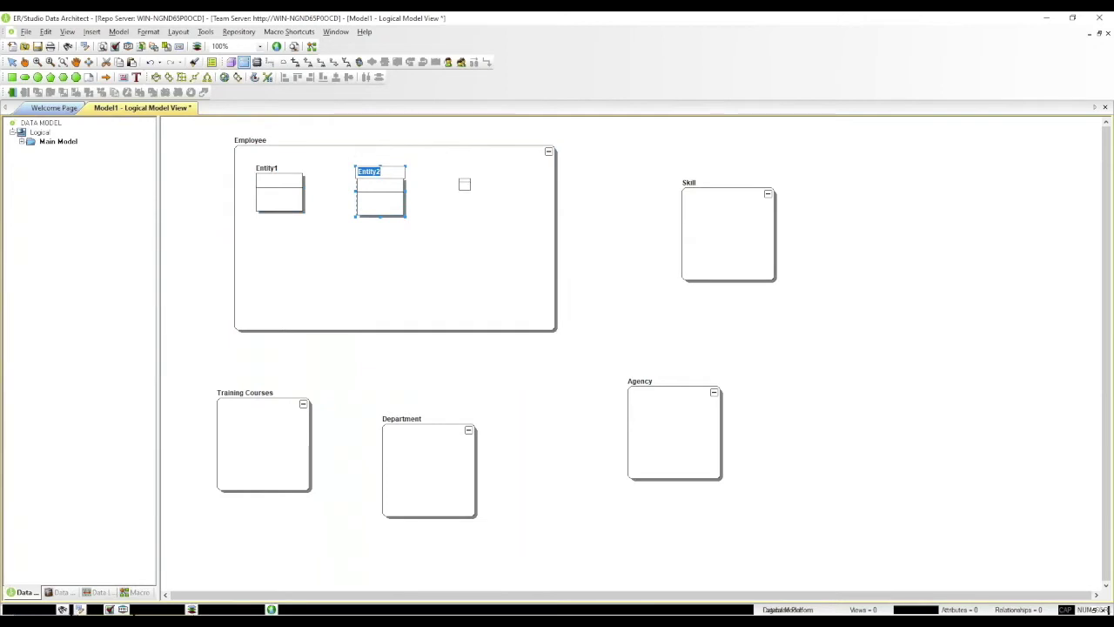
{"action": "left_click", "coordinate": [464, 183]}
{"action": "left_click", "coordinate": [410, 278]}
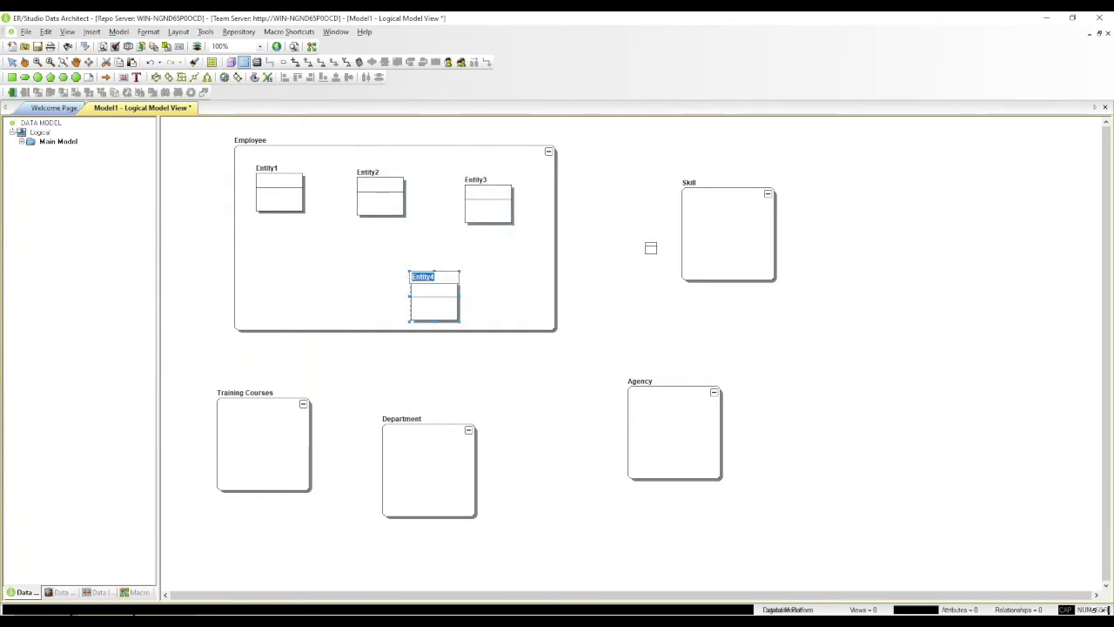
Place one entity inside each of the Skill, Agency and Department objects.
{"action": "left_click", "coordinate": [714, 231]}
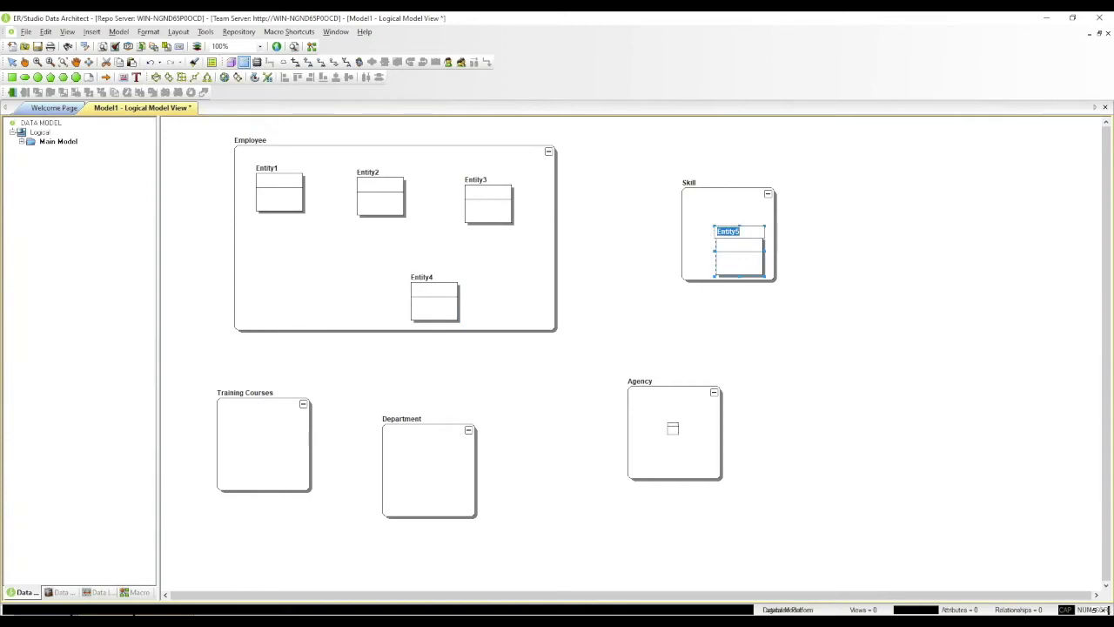
{"action": "left_click", "coordinate": [672, 423]}
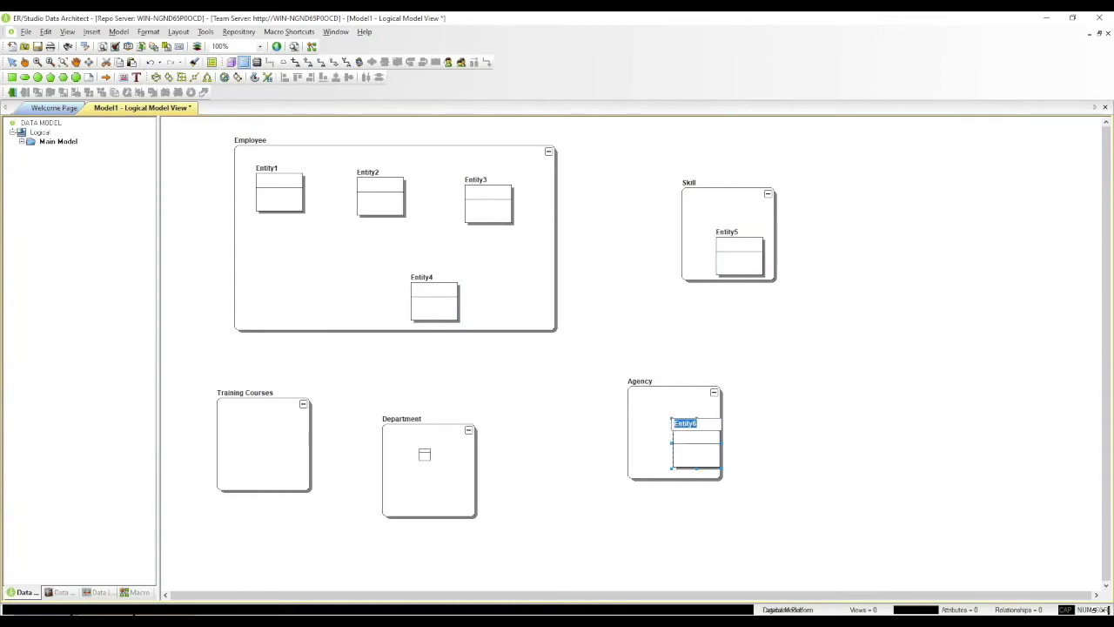
{"action": "left_click", "coordinate": [424, 449]}
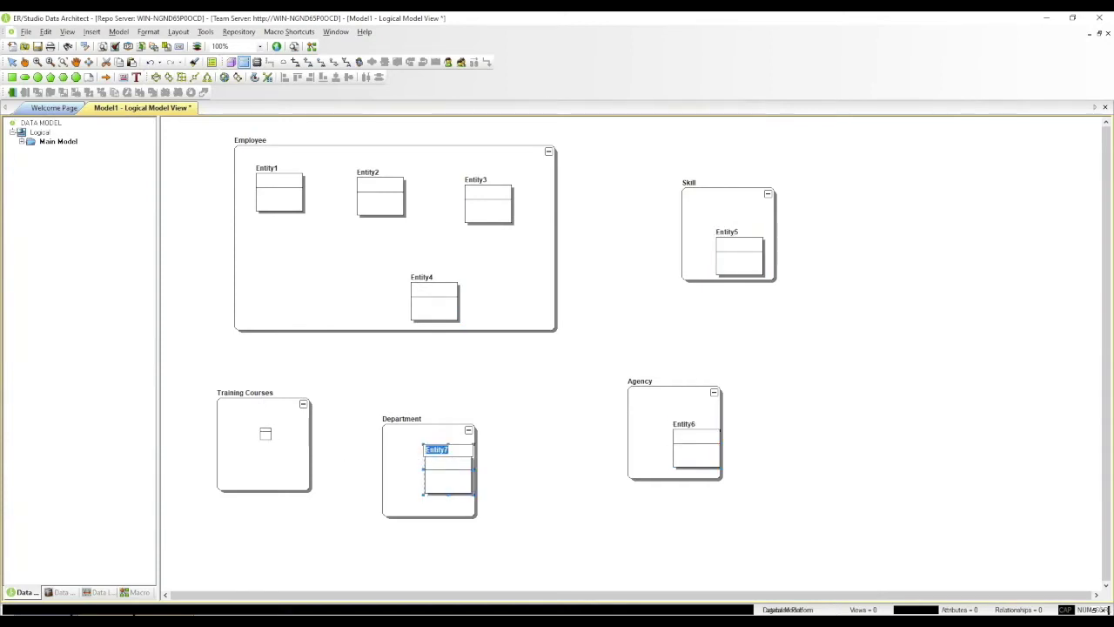
{"action": "right_click", "coordinate": [297, 454]}
Widen the Training Courses object toward Department and place two entities side by side inside it.
{"action": "left_click", "coordinate": [303, 457]}
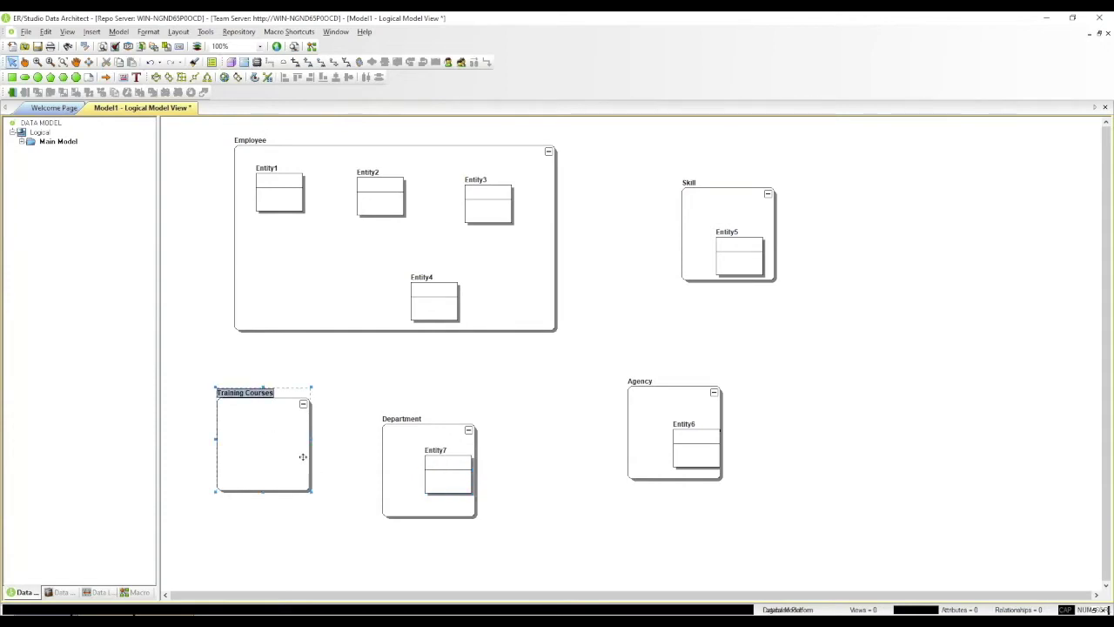
{"action": "left_click_drag", "start_coordinate": [312, 442], "coordinate": [361, 449]}
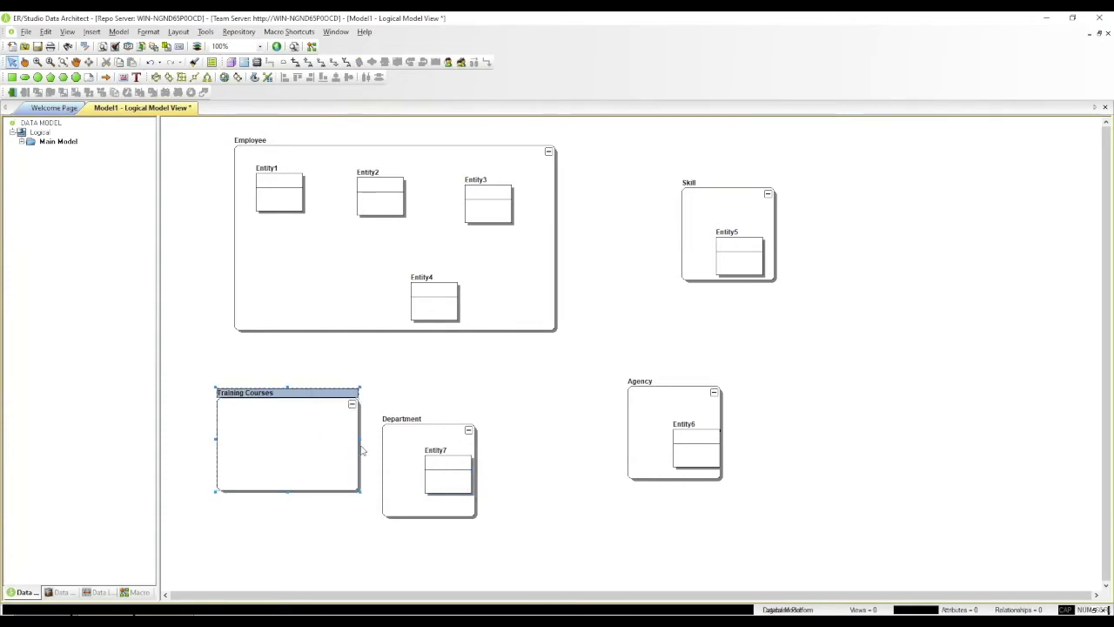
{"action": "left_click", "coordinate": [244, 62]}
{"action": "left_click", "coordinate": [232, 425]}
{"action": "left_click", "coordinate": [310, 436]}
{"action": "right_click", "coordinate": [310, 436]}
{"action": "left_click_drag", "start_coordinate": [326, 450], "coordinate": [311, 446]}
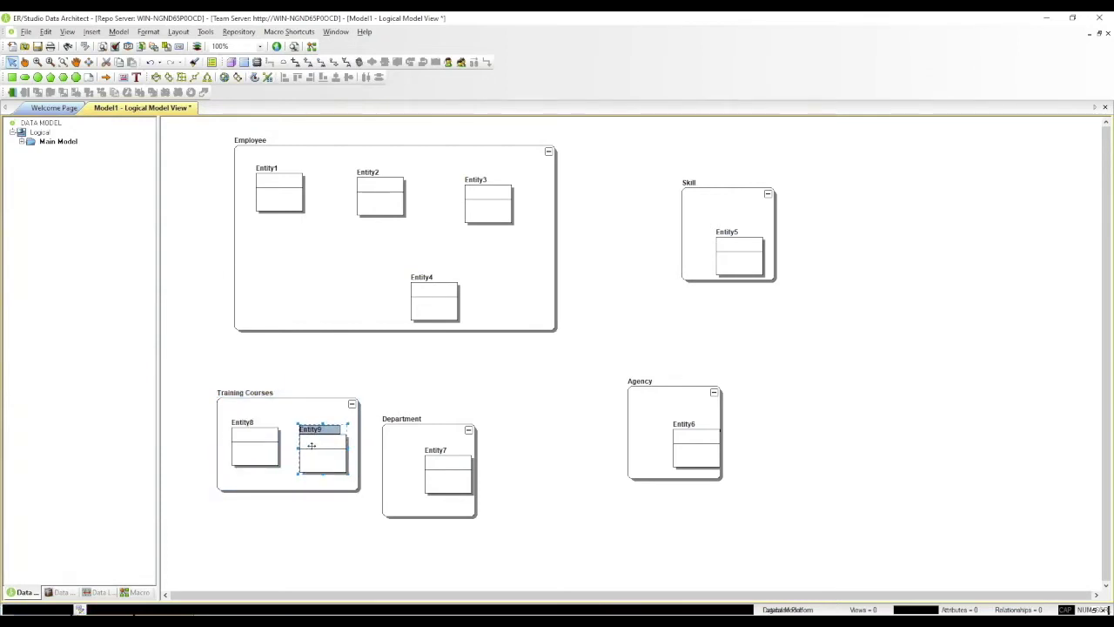
Rename Entity1 in the Employee object as Employee and add an Employee Number attribute with the default datatype.
{"action": "double_click", "coordinate": [273, 194]}
{"action": "type", "text": "Em"}
{"action": "key", "text": "BackSpace"}
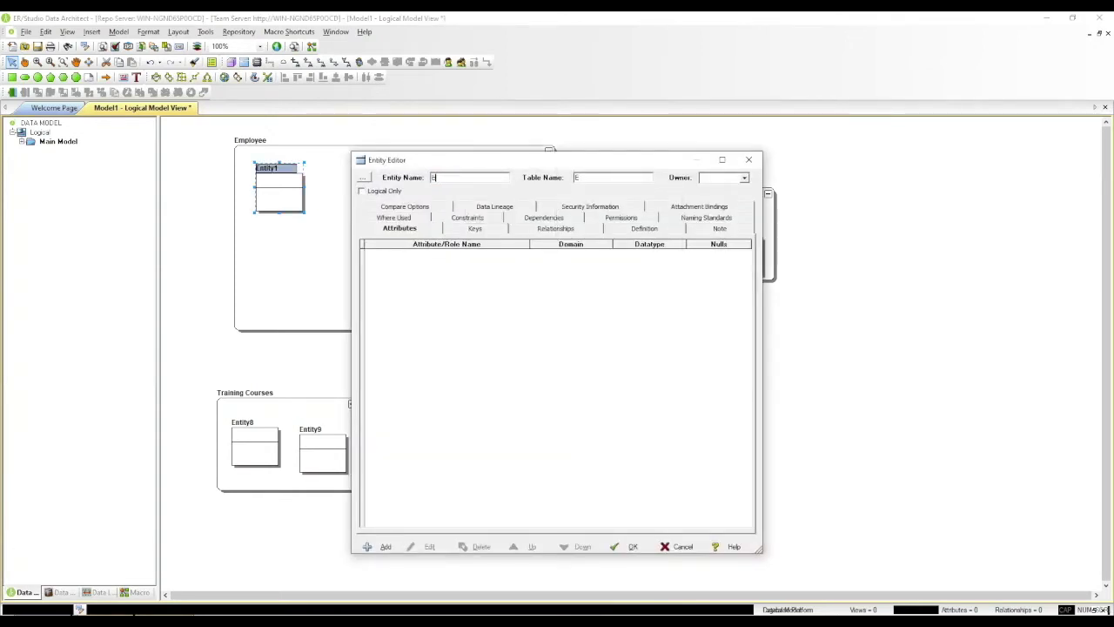
{"action": "type", "text": "mployee"}
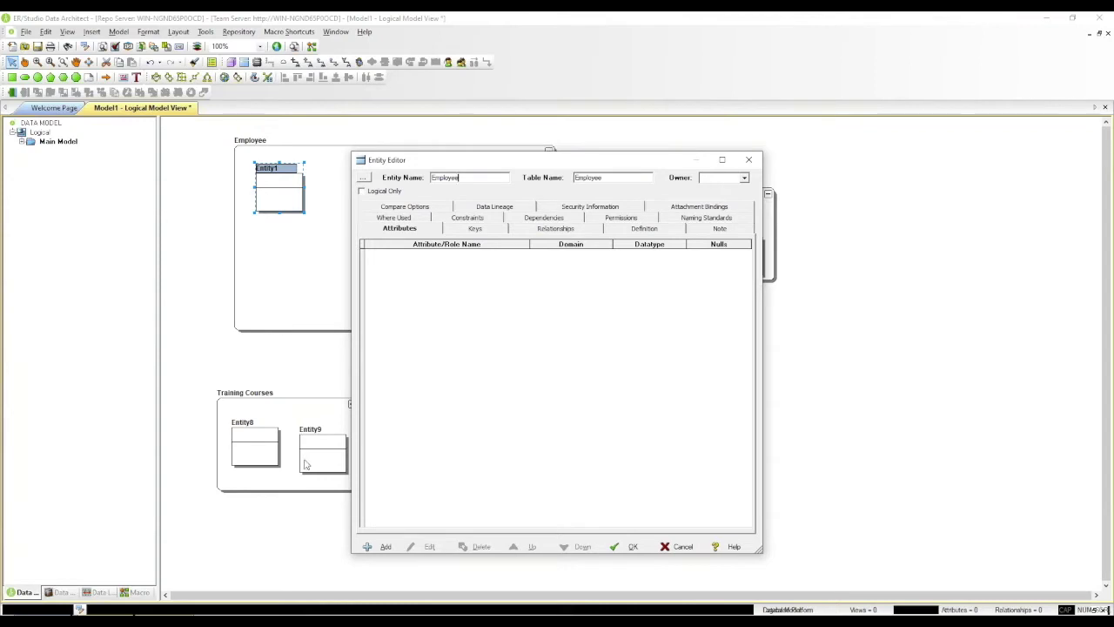
{"action": "left_click", "coordinate": [386, 551]}
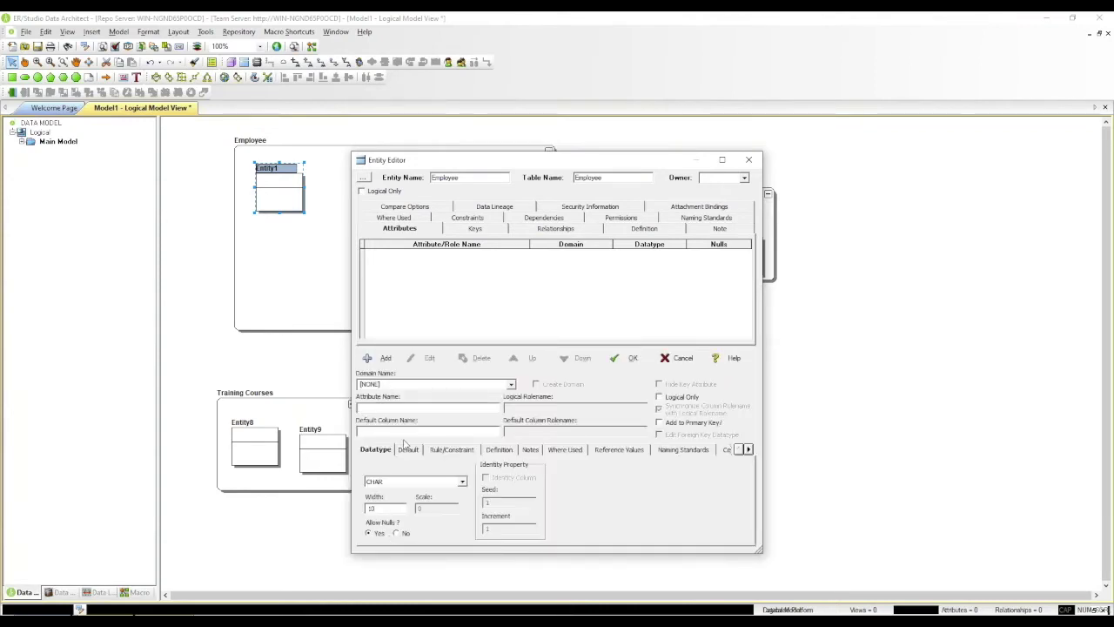
{"action": "type", "text": "Employee Number"}
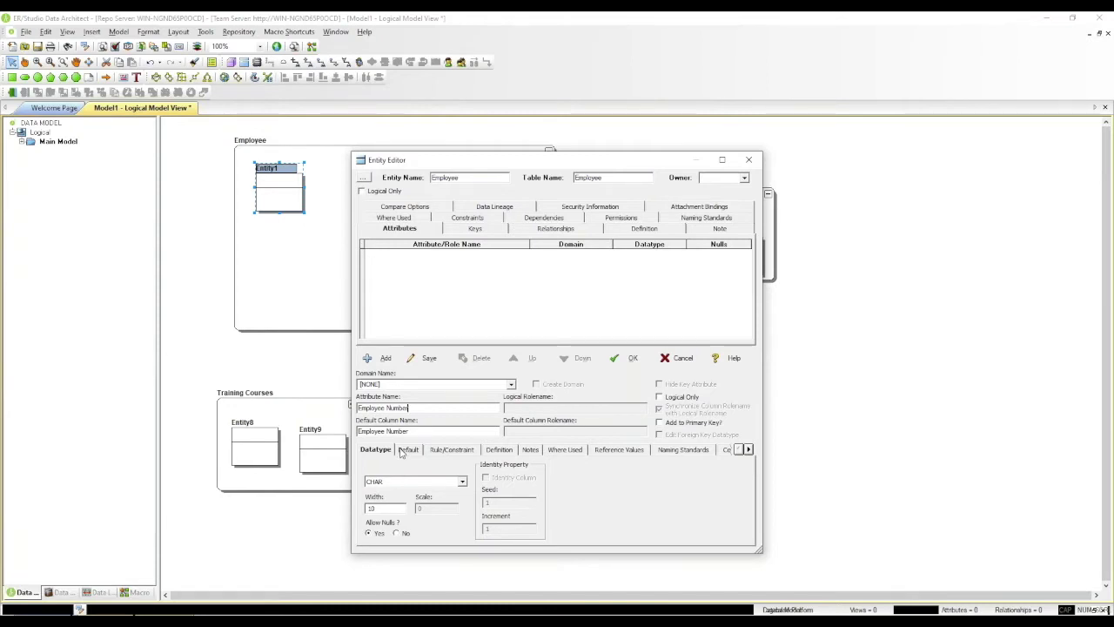
{"action": "left_click", "coordinate": [384, 359]}
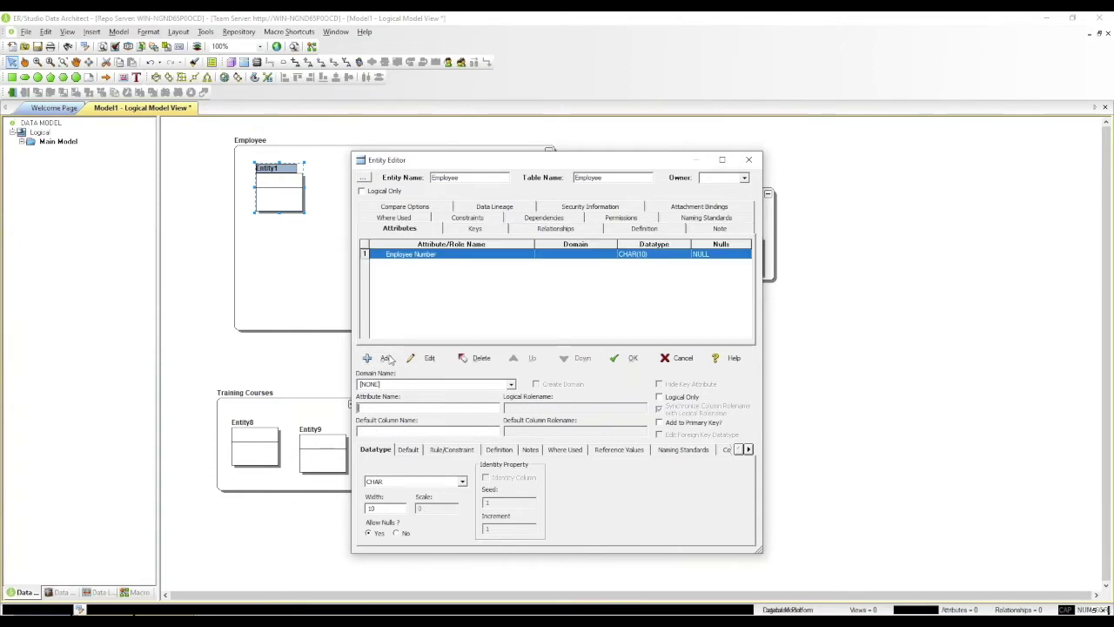
Add a Start Date attribute to the Employee entity without assigning a domain.
{"action": "type", "text": "Start Date"}
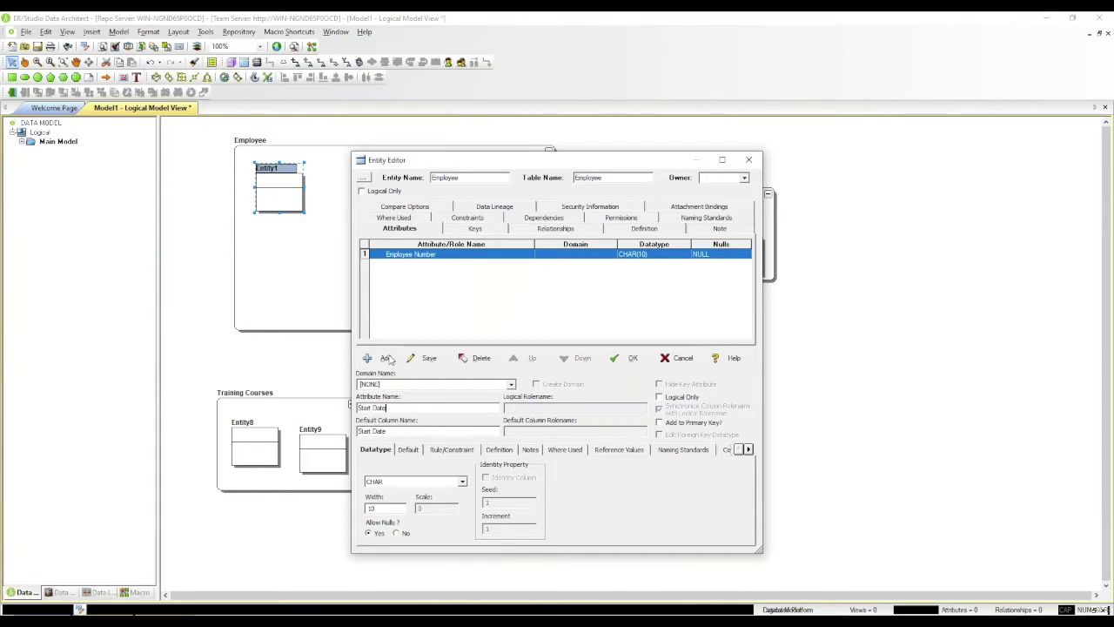
{"action": "left_click", "coordinate": [506, 384]}
{"action": "left_click", "coordinate": [511, 385]}
{"action": "left_click", "coordinate": [510, 386]}
{"action": "left_click", "coordinate": [384, 359]}
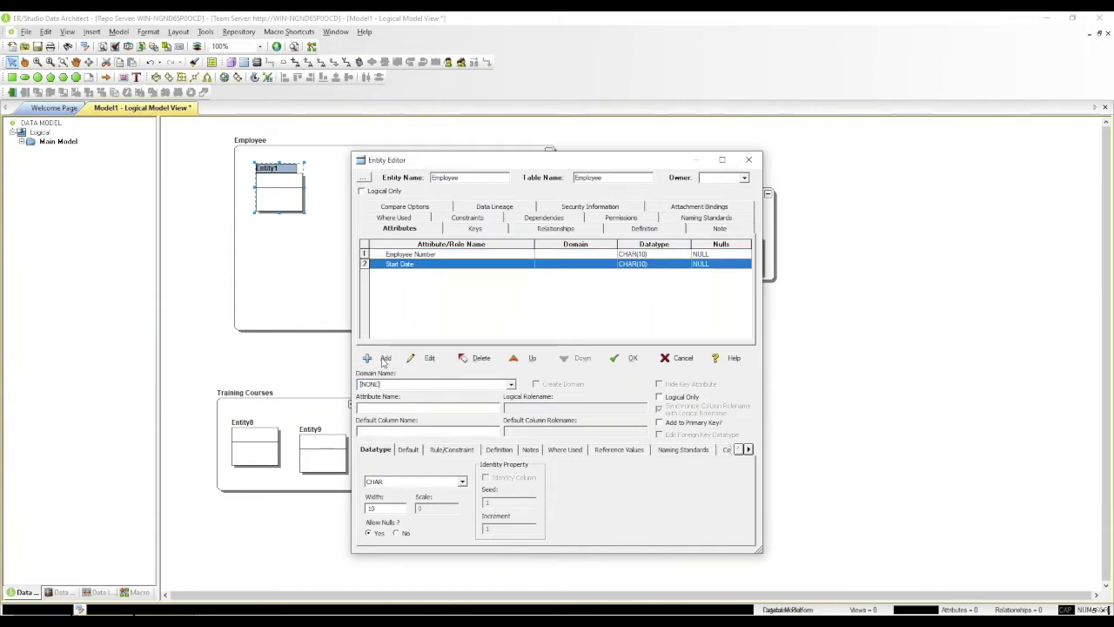
Add FirstName and LastName attributes to the Employee entity, saving the changes.
{"action": "left_click", "coordinate": [383, 360]}
{"action": "type", "text": "FirstName"}
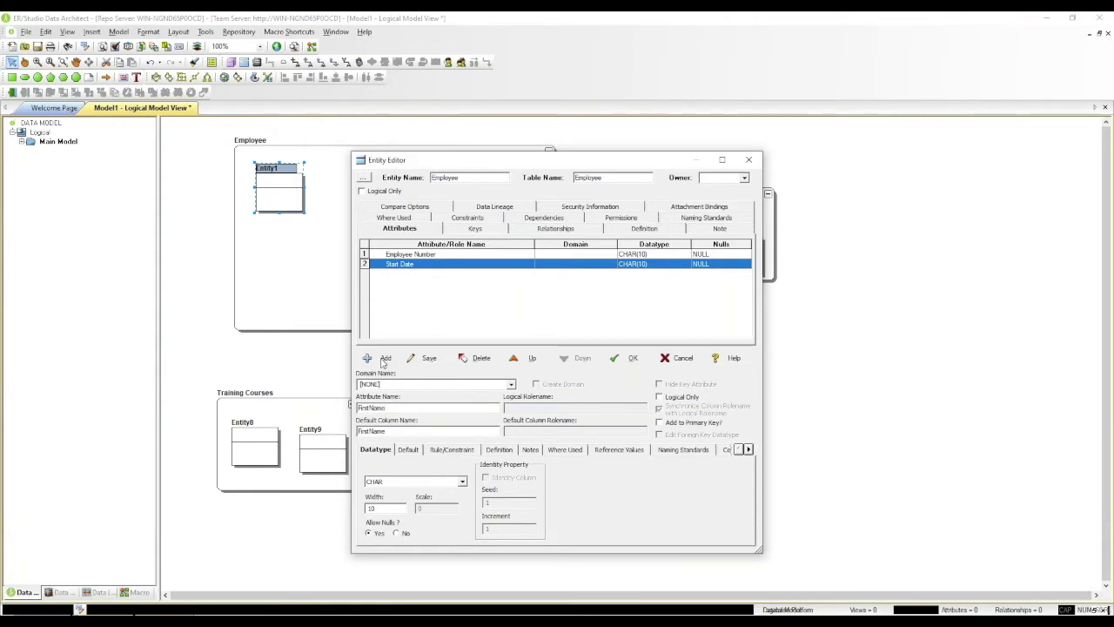
{"action": "left_click", "coordinate": [384, 358]}
{"action": "left_click", "coordinate": [382, 362]}
{"action": "type", "text": "Last"}
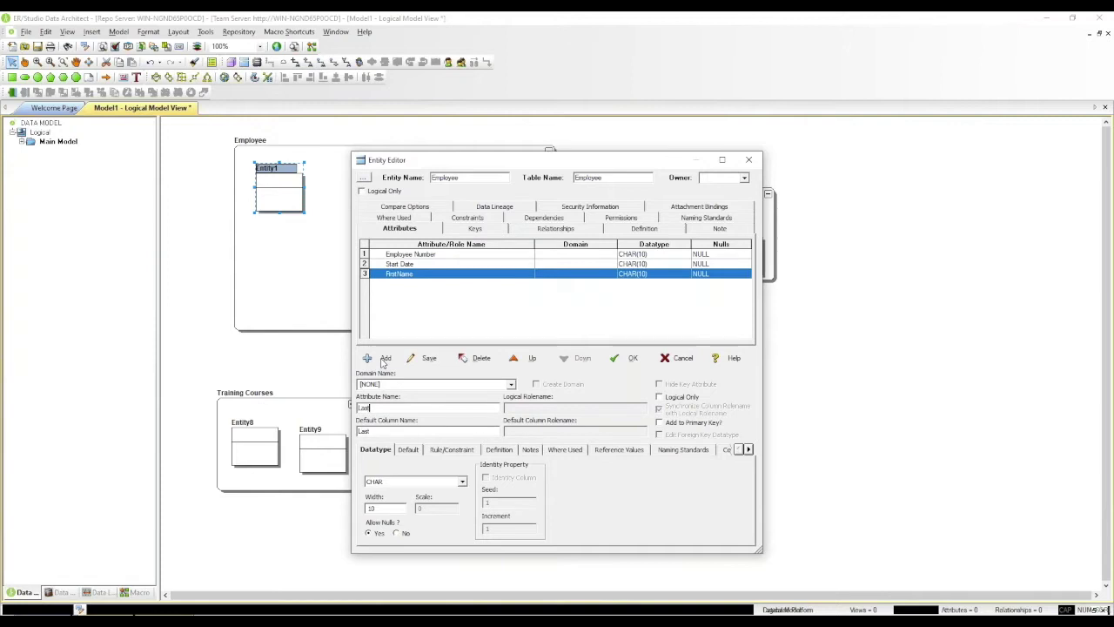
{"action": "type", "text": "Name"}
{"action": "left_click", "coordinate": [411, 255]}
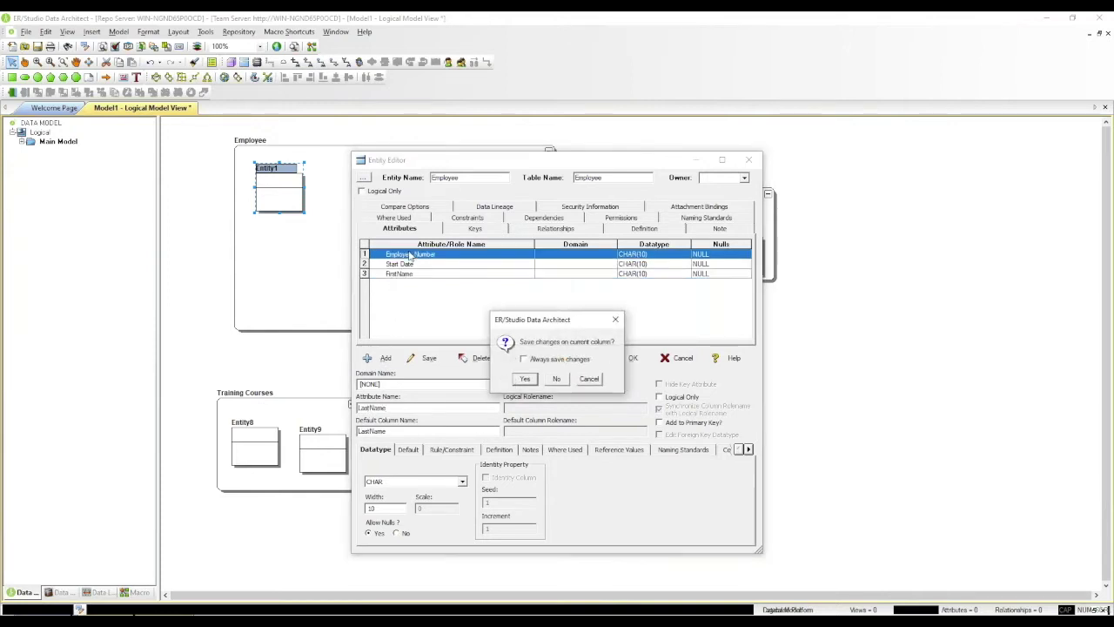
{"action": "left_click", "coordinate": [522, 378]}
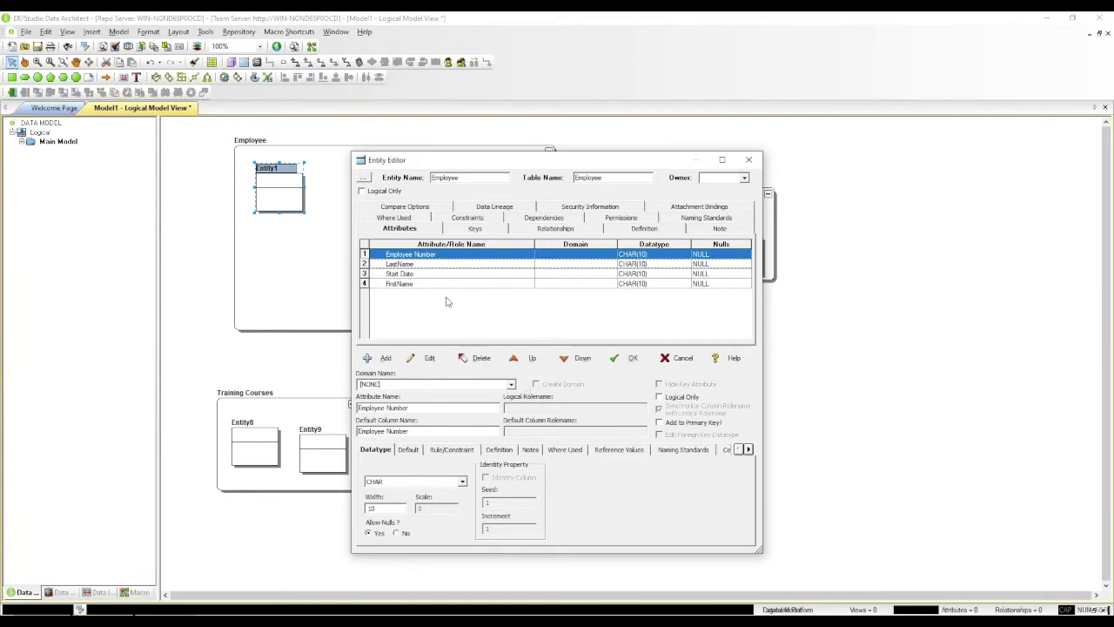
Make Employee Number the primary key of the Employee entity, apply the edits and shift the entity slightly away from Entity2.
{"action": "left_click", "coordinate": [659, 423]}
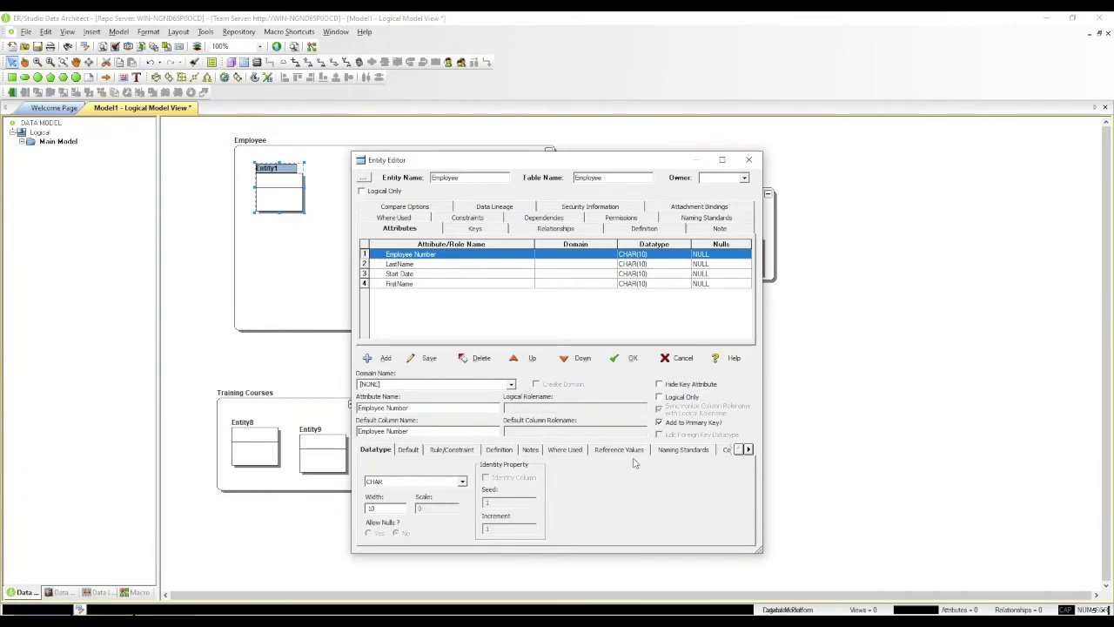
{"action": "left_click", "coordinate": [659, 422]}
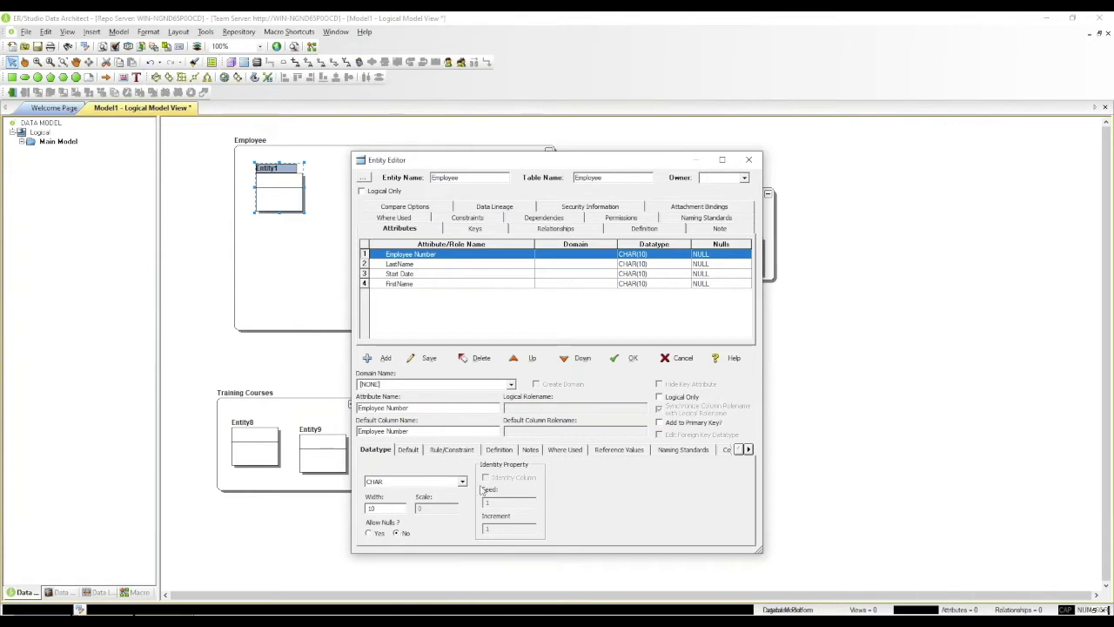
{"action": "left_click", "coordinate": [660, 423]}
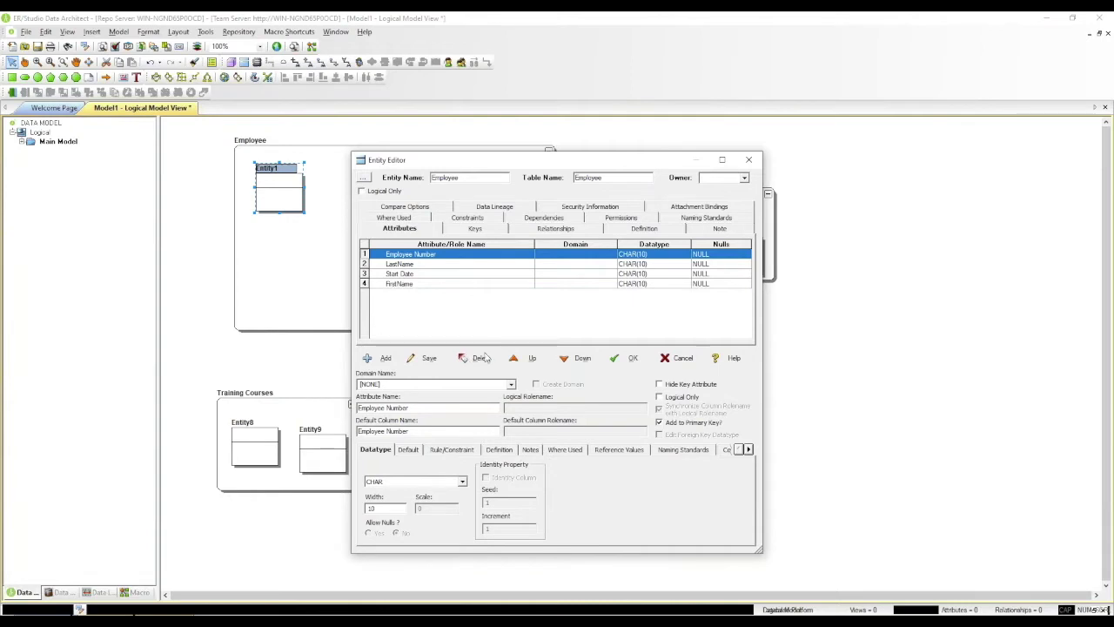
{"action": "left_click", "coordinate": [630, 357]}
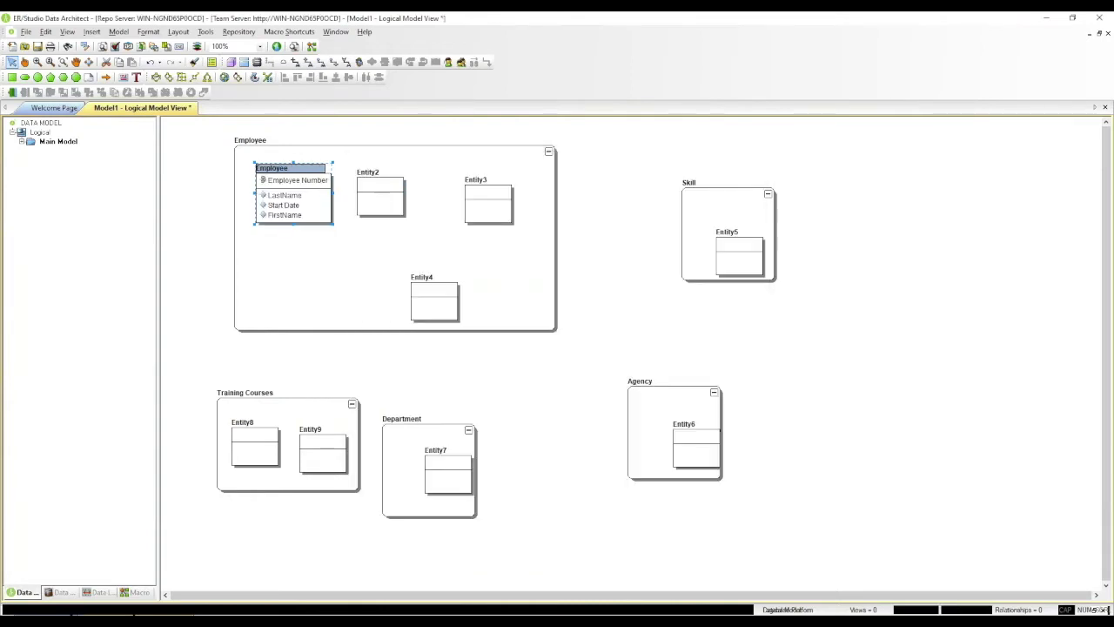
{"action": "left_click_drag", "start_coordinate": [305, 191], "coordinate": [295, 193]}
Rename Entity2 in the Employee object as Address.
{"action": "double_click", "coordinate": [368, 194]}
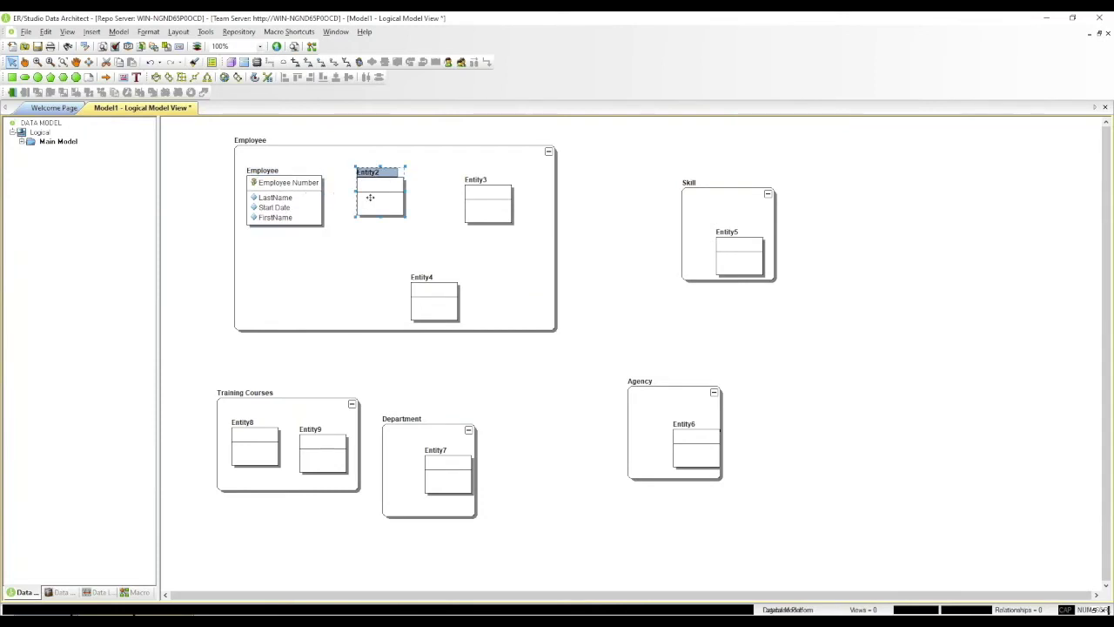
{"action": "type", "text": "Adress"}
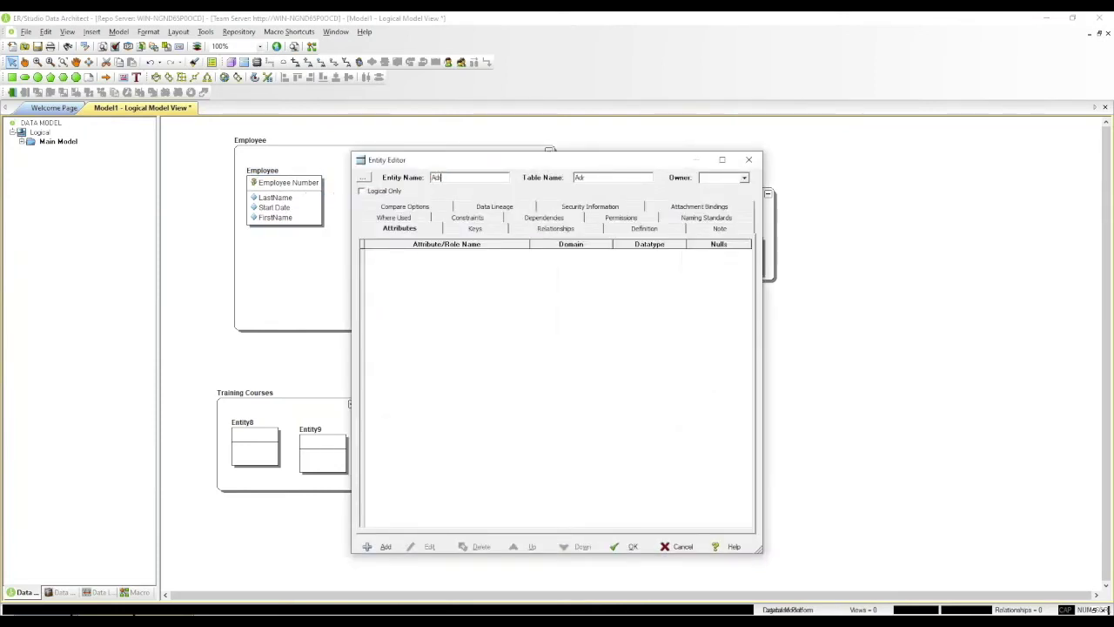
{"action": "key", "text": "BackSpace"}
{"action": "key", "text": "BackSpace"}
{"action": "type", "text": "ess"}
{"action": "key", "text": "BackSpace"}
{"action": "key", "text": "BackSpace"}
{"action": "key", "text": "BackSpace"}
{"action": "key", "text": "BackSpace"}
{"action": "type", "text": "dress"}
Add an "Adress ID" attribute to the Address entity as an INTEGER identity column in the primary key.
{"action": "left_click", "coordinate": [386, 547]}
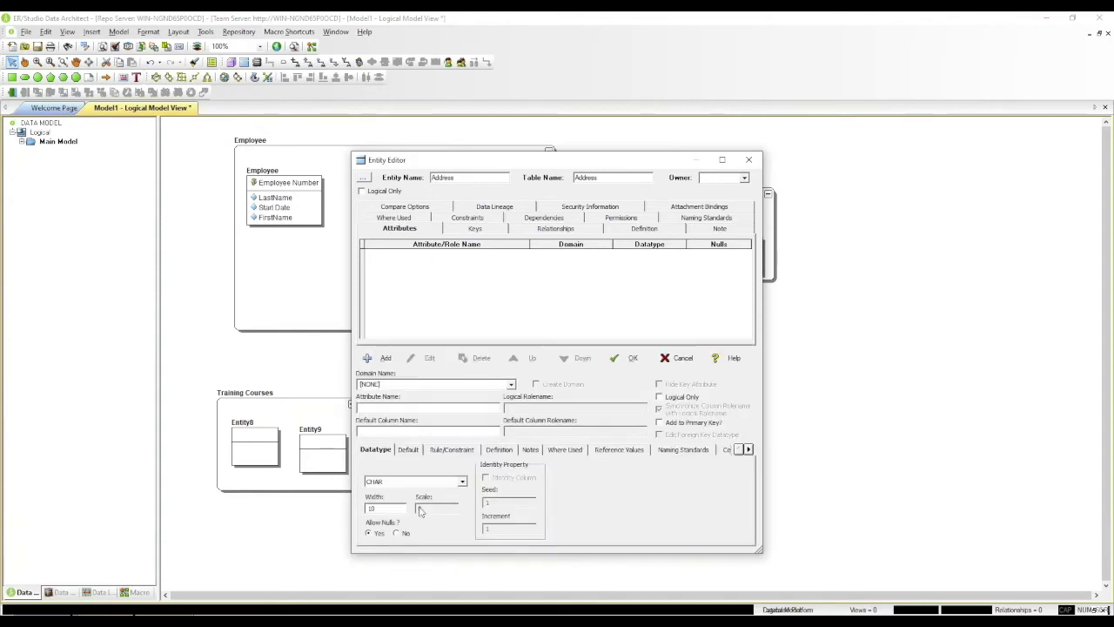
{"action": "type", "text": "Adress ID"}
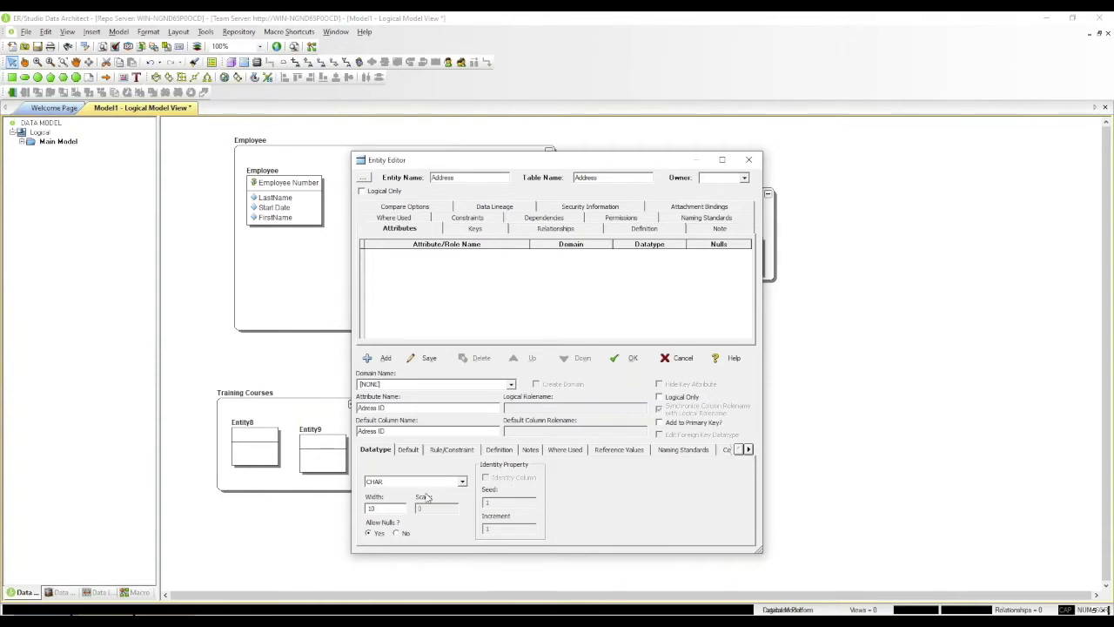
{"action": "left_click", "coordinate": [426, 484]}
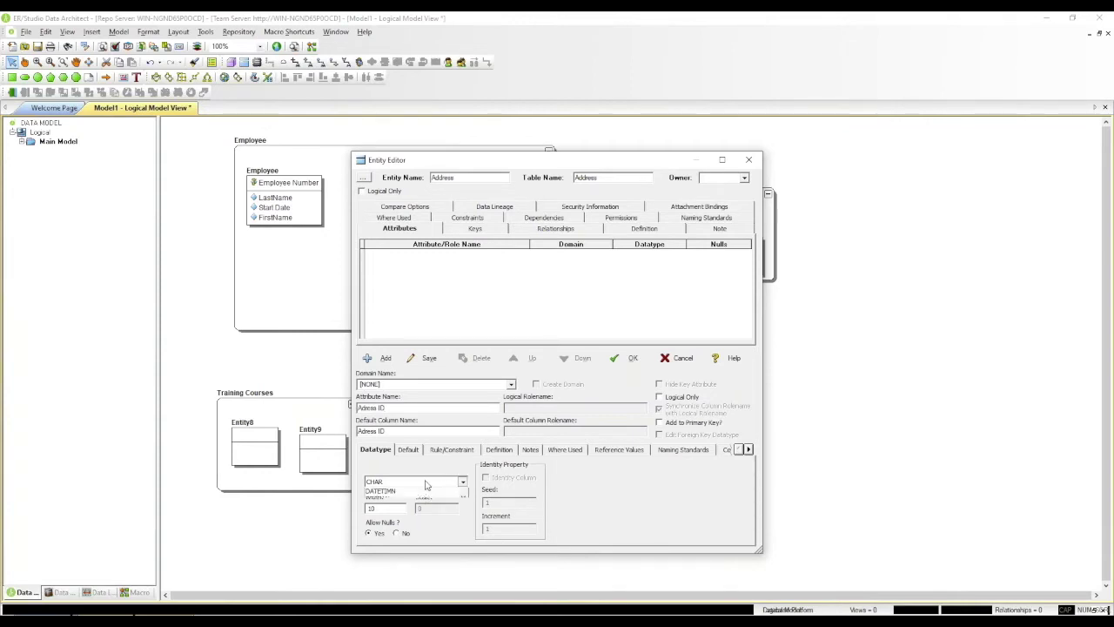
{"action": "key", "text": "i"}
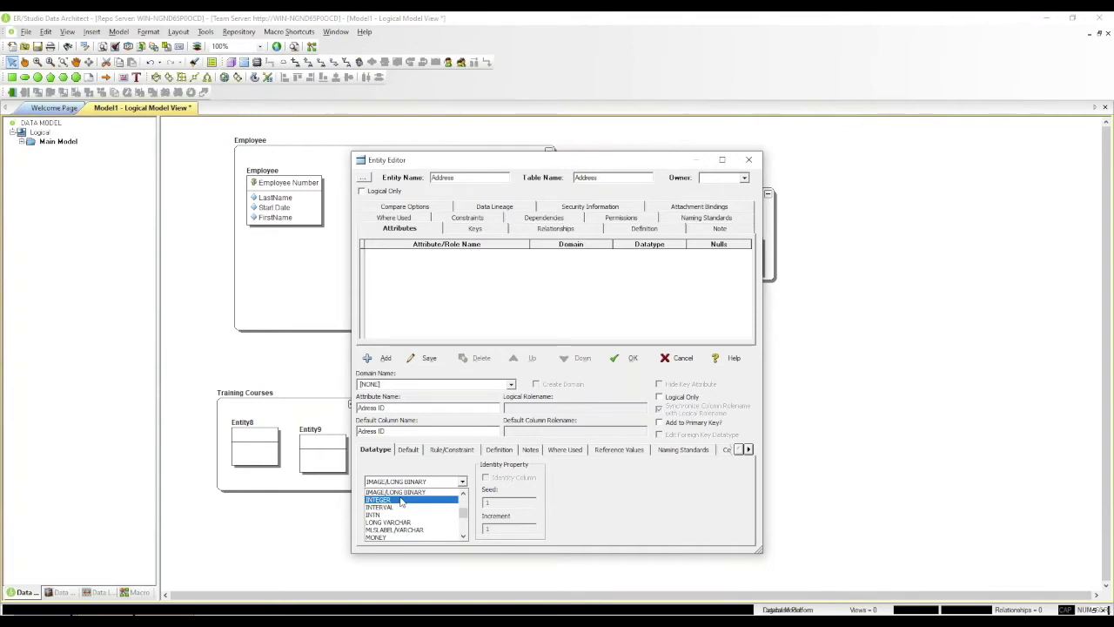
{"action": "left_click", "coordinate": [405, 500]}
{"action": "left_click", "coordinate": [486, 478]}
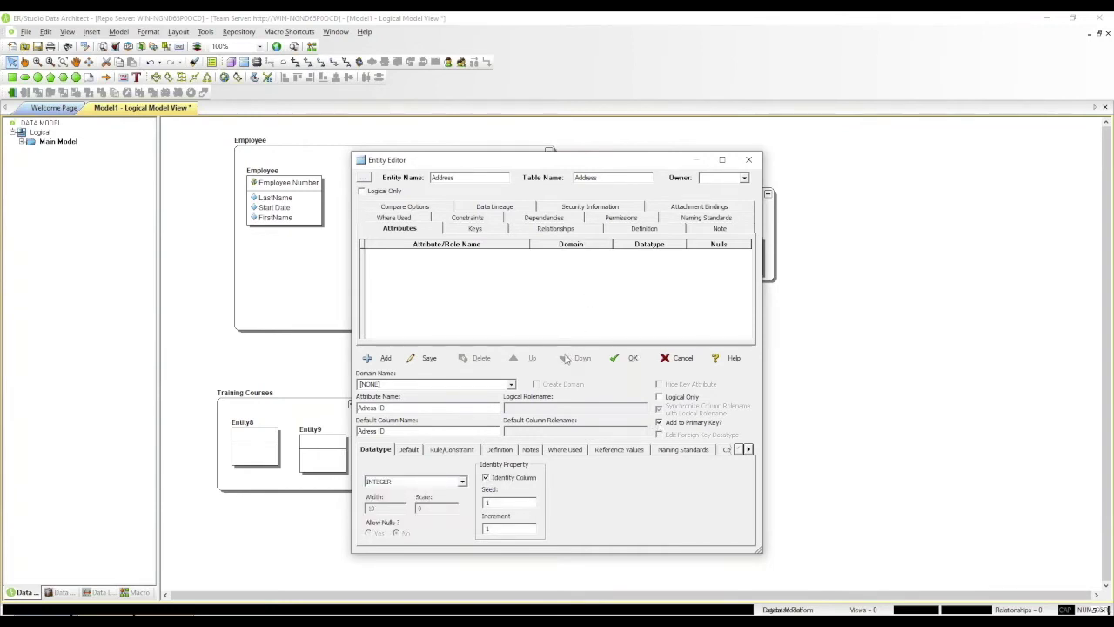
{"action": "left_click", "coordinate": [634, 359]}
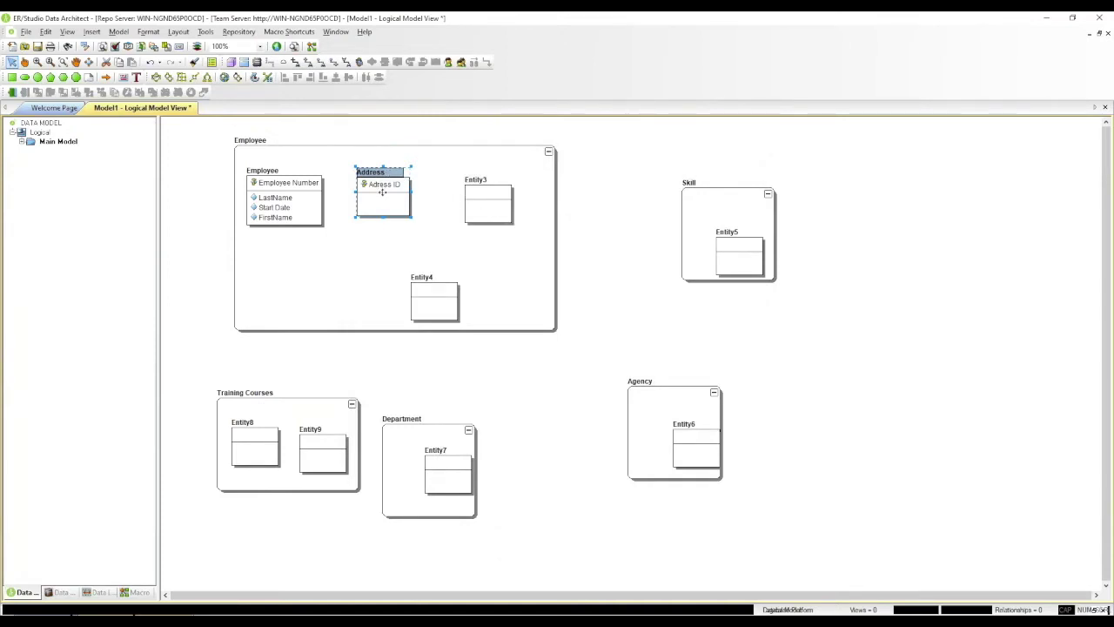
Rename Entity3 in the Employee object as Contractor without adding any attributes.
{"action": "double_click", "coordinate": [487, 203]}
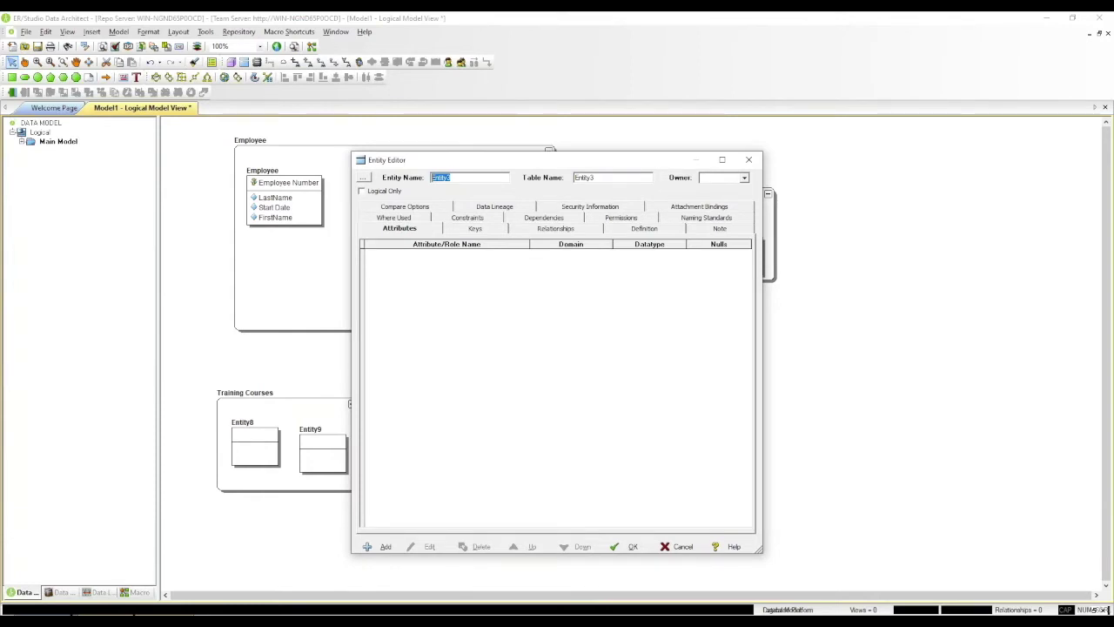
{"action": "type", "text": "Contractor"}
{"action": "left_click", "coordinate": [380, 547]}
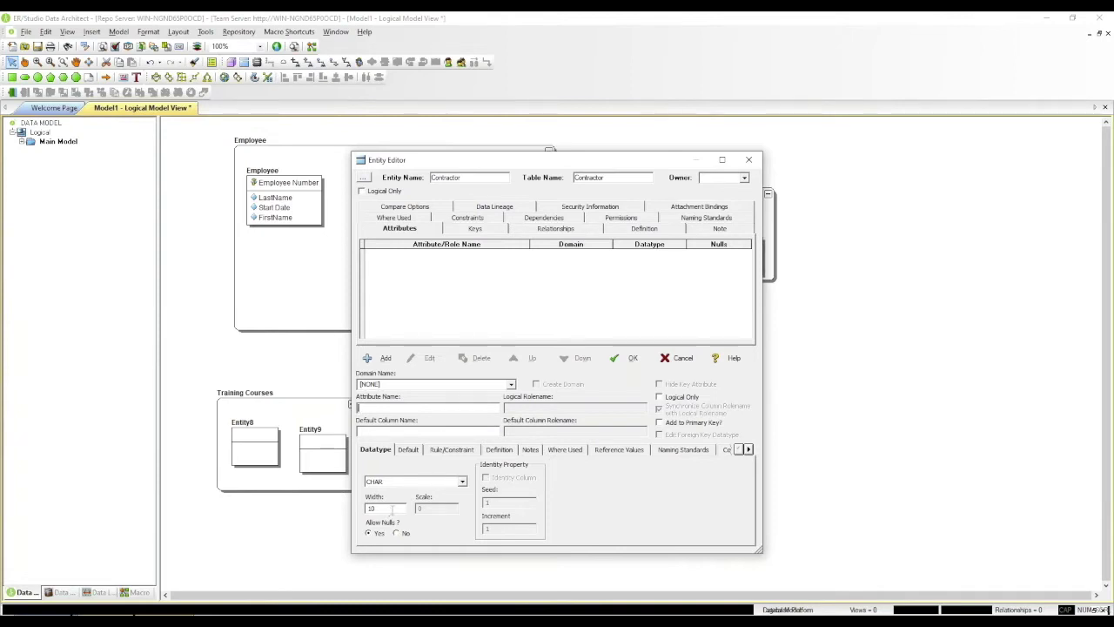
{"action": "left_click", "coordinate": [629, 358]}
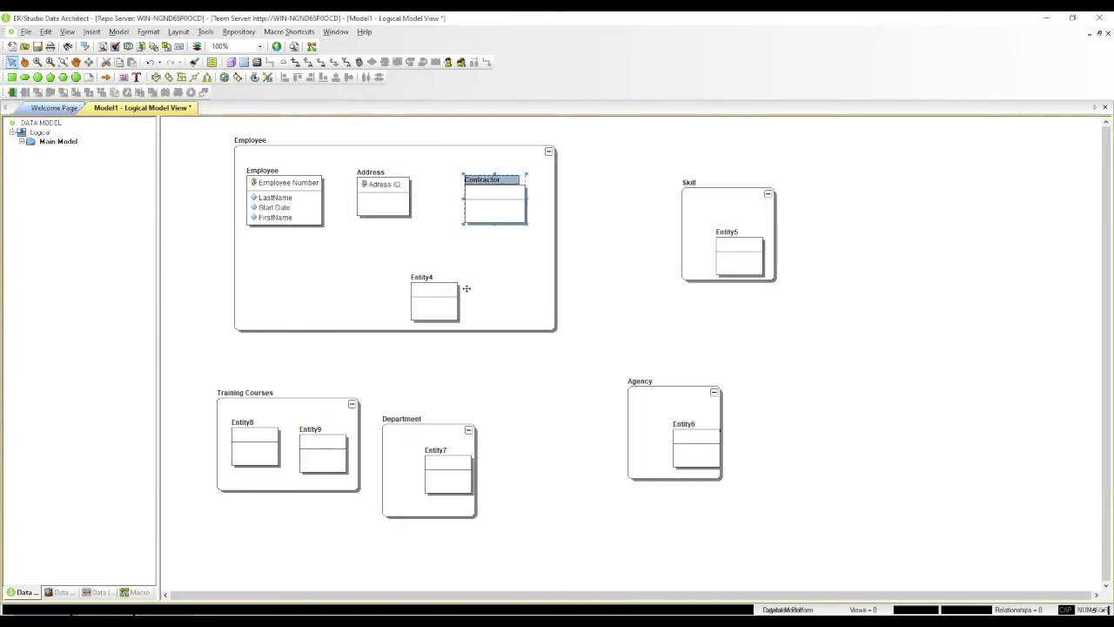
Move the Contractor entity beneath the Employee entity and shift Address farther right within the Employee object.
{"action": "left_click_drag", "start_coordinate": [515, 193], "coordinate": [250, 313]}
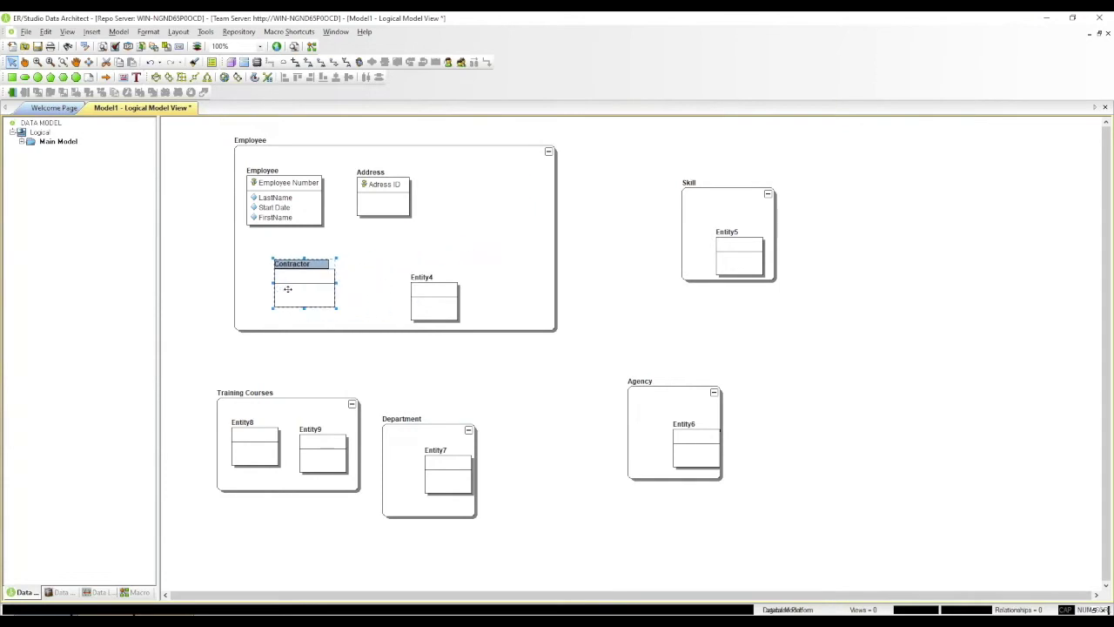
{"action": "left_click_drag", "start_coordinate": [378, 205], "coordinate": [476, 199]}
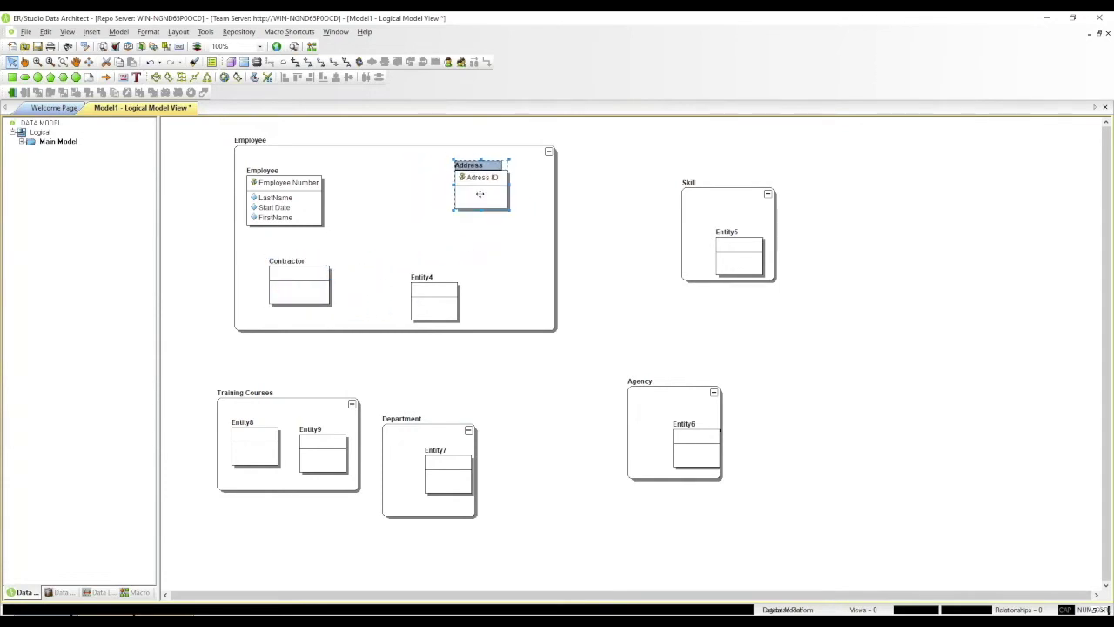
Correct the Address entity's attribute name and default column name to "Address ID".
{"action": "double_click", "coordinate": [475, 194]}
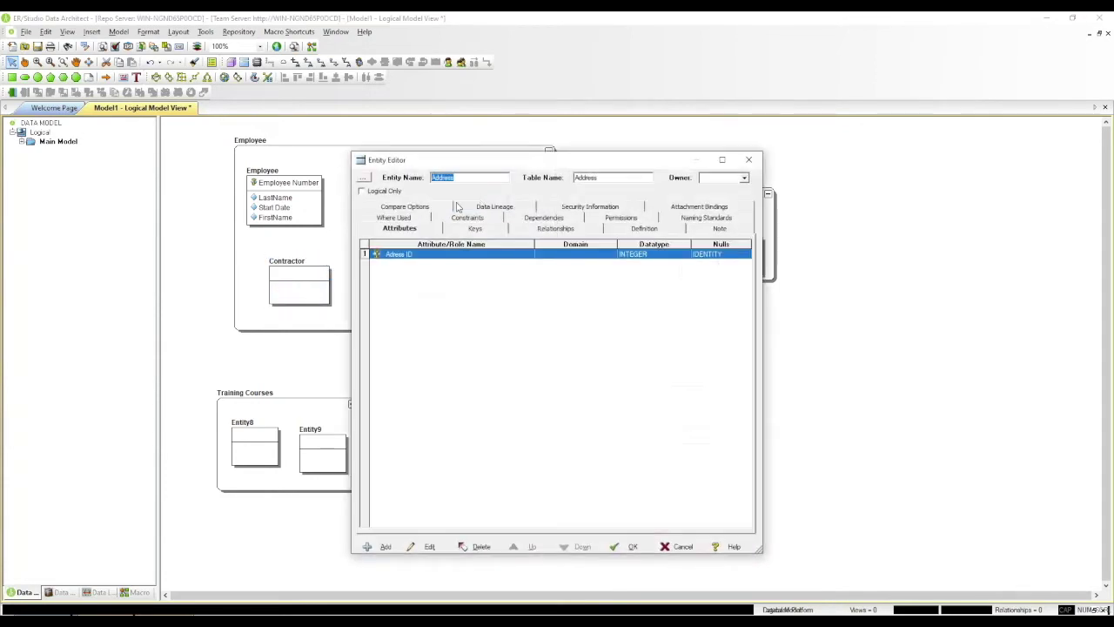
{"action": "double_click", "coordinate": [398, 254]}
{"action": "left_click", "coordinate": [364, 407]}
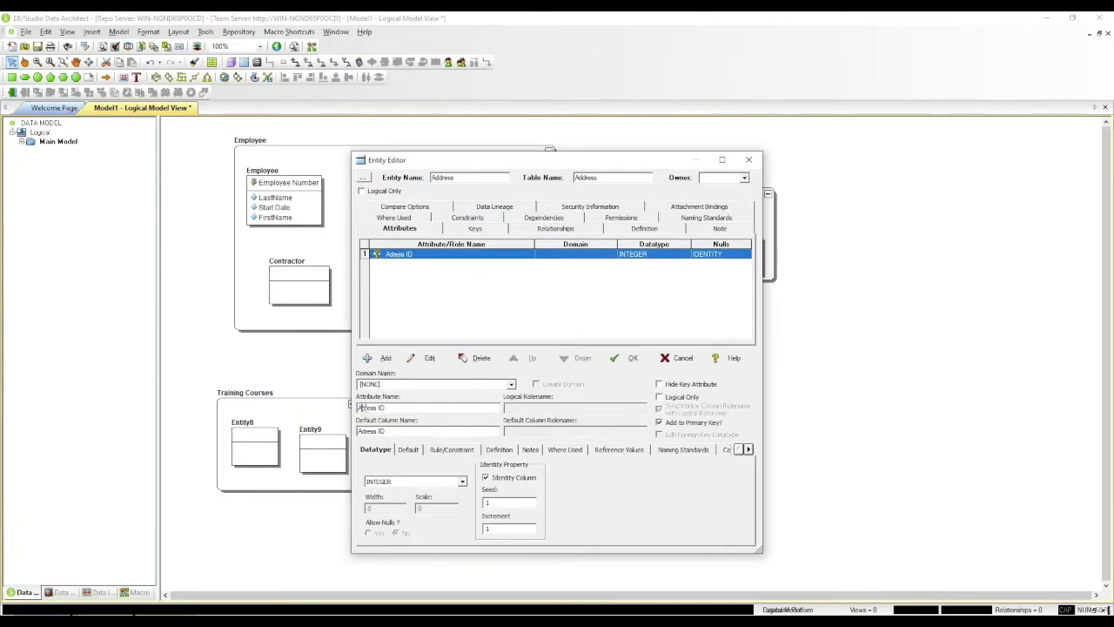
{"action": "type", "text": "d"}
{"action": "left_click", "coordinate": [361, 431]}
{"action": "left_click", "coordinate": [629, 358]}
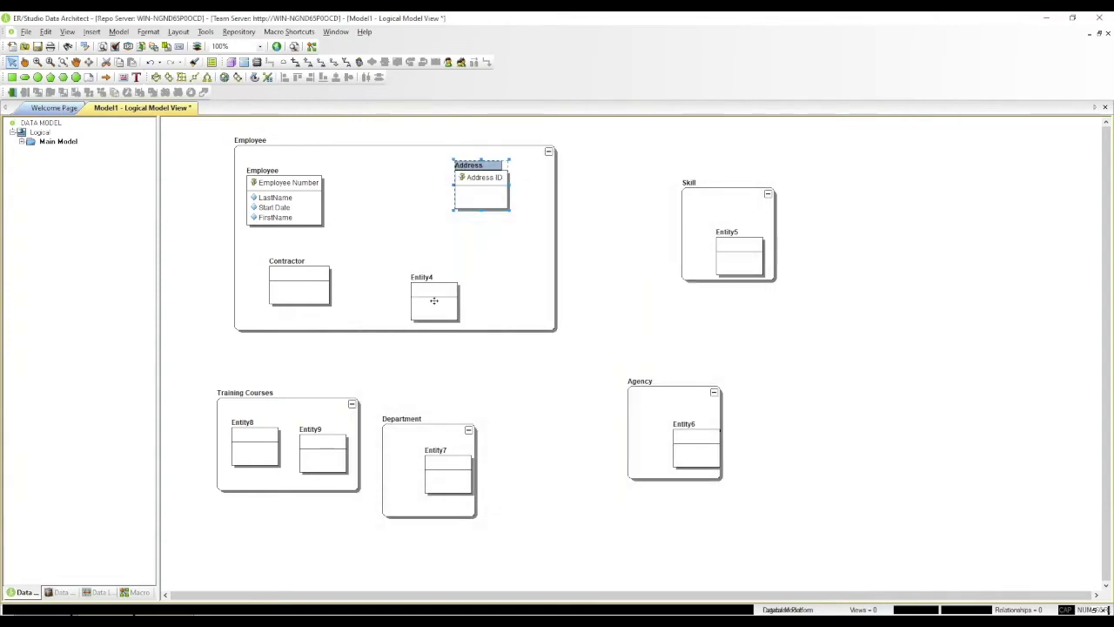
Rename Entity4 as FullTime Employee and shift the Employee entity right so it sits above and between the two lower entities.
{"action": "left_click_drag", "start_coordinate": [305, 217], "coordinate": [354, 211]}
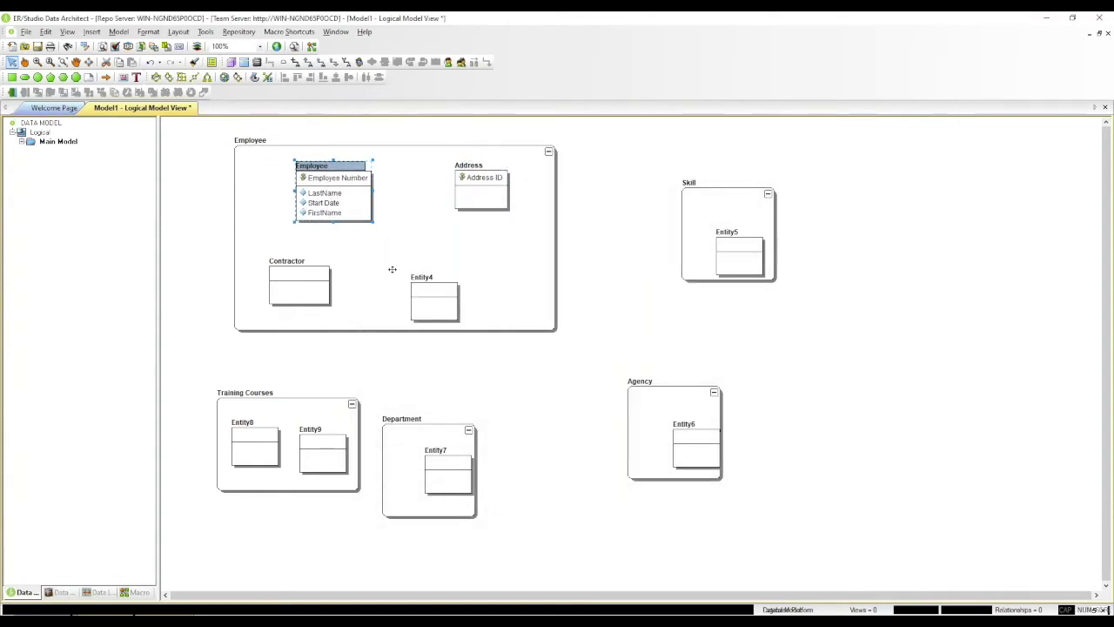
{"action": "double_click", "coordinate": [418, 288]}
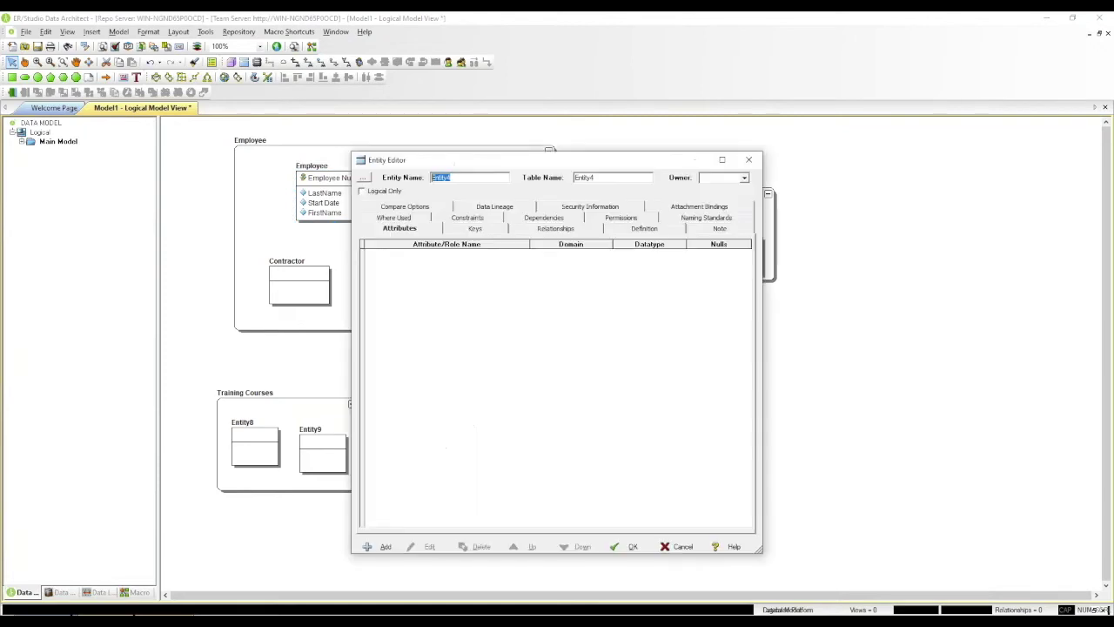
{"action": "type", "text": "FullTime Employee"}
{"action": "left_click", "coordinate": [385, 546]}
{"action": "left_click", "coordinate": [633, 466]}
{"action": "left_click", "coordinate": [418, 269]}
{"action": "left_click_drag", "start_coordinate": [345, 210], "coordinate": [357, 208]}
{"action": "mouse_move", "coordinate": [357, 208]}
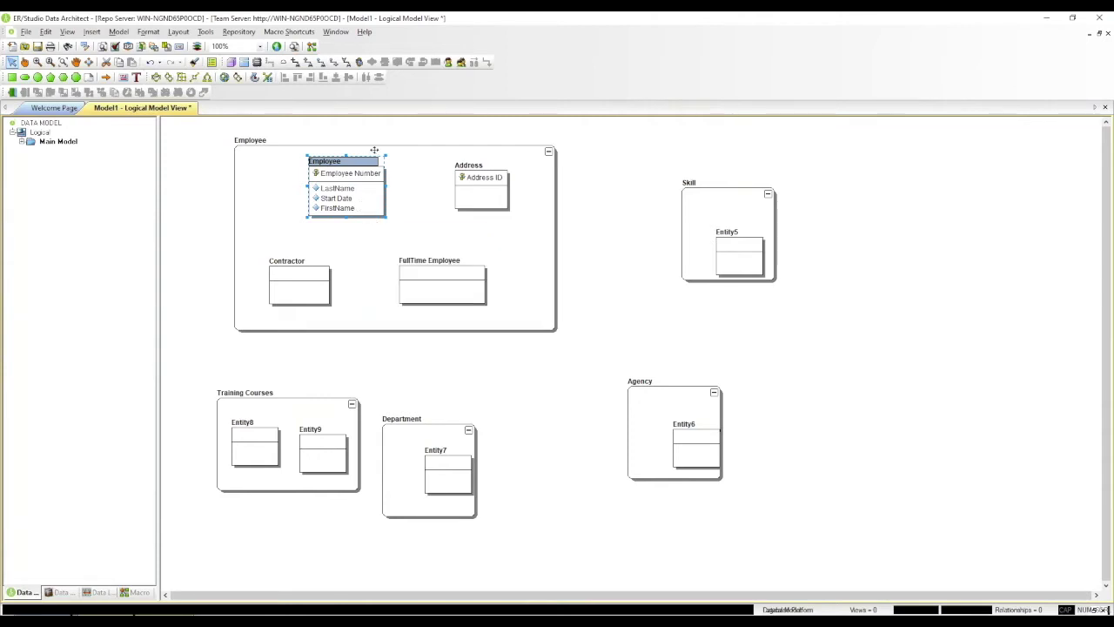
Draw an identifying relationship from the Address entity as parent to the Employee entity as child.
{"action": "left_click", "coordinate": [296, 63]}
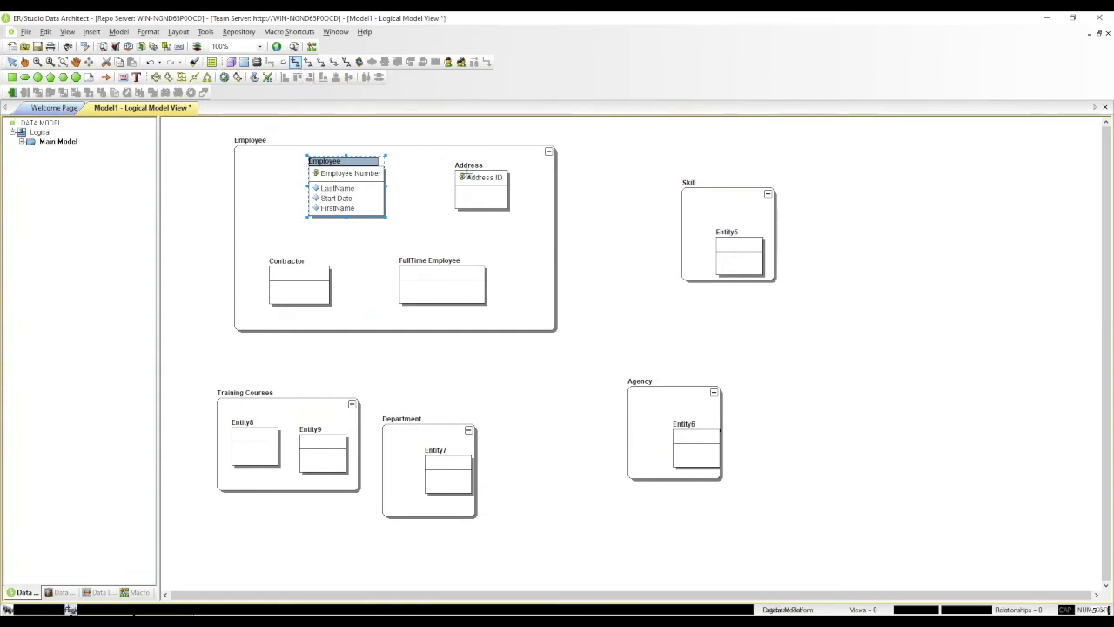
{"action": "left_click", "coordinate": [464, 176]}
{"action": "left_click", "coordinate": [381, 176]}
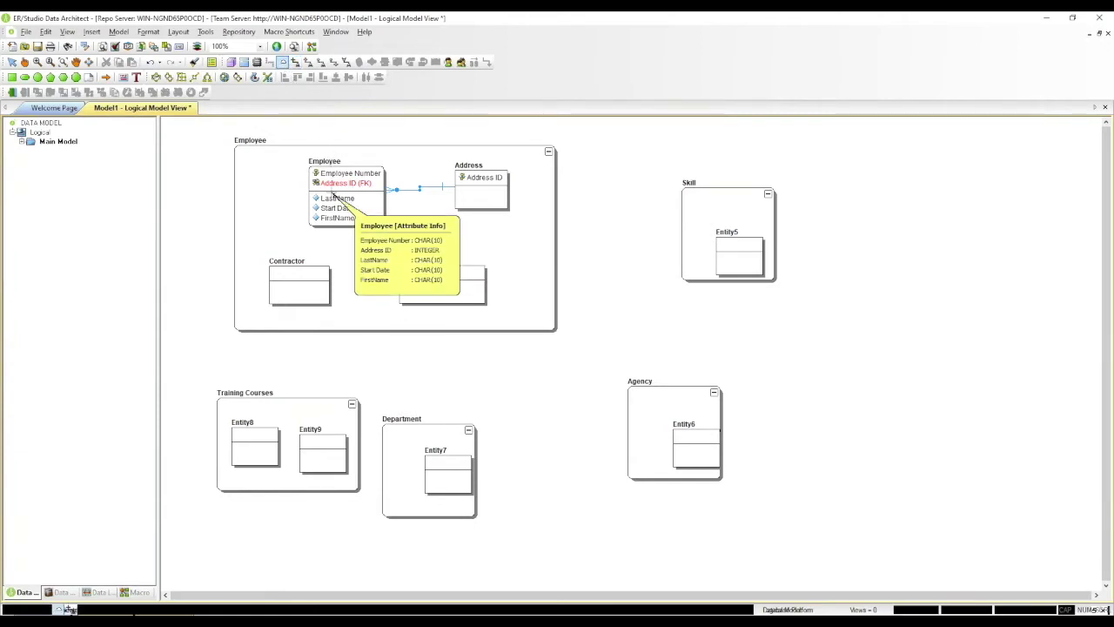
Connect Contractor and FullTime Employee to the Employee entity as subtypes, and nudge Contractor slightly left.
{"action": "left_click", "coordinate": [332, 195]}
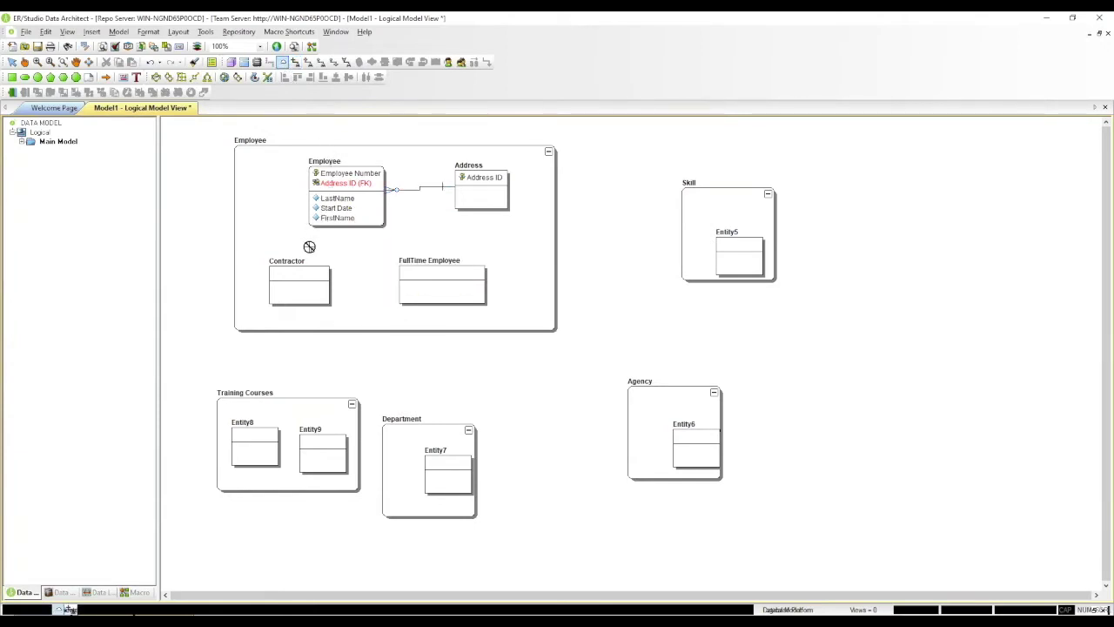
{"action": "left_click", "coordinate": [299, 276]}
{"action": "mouse_move", "coordinate": [325, 288]}
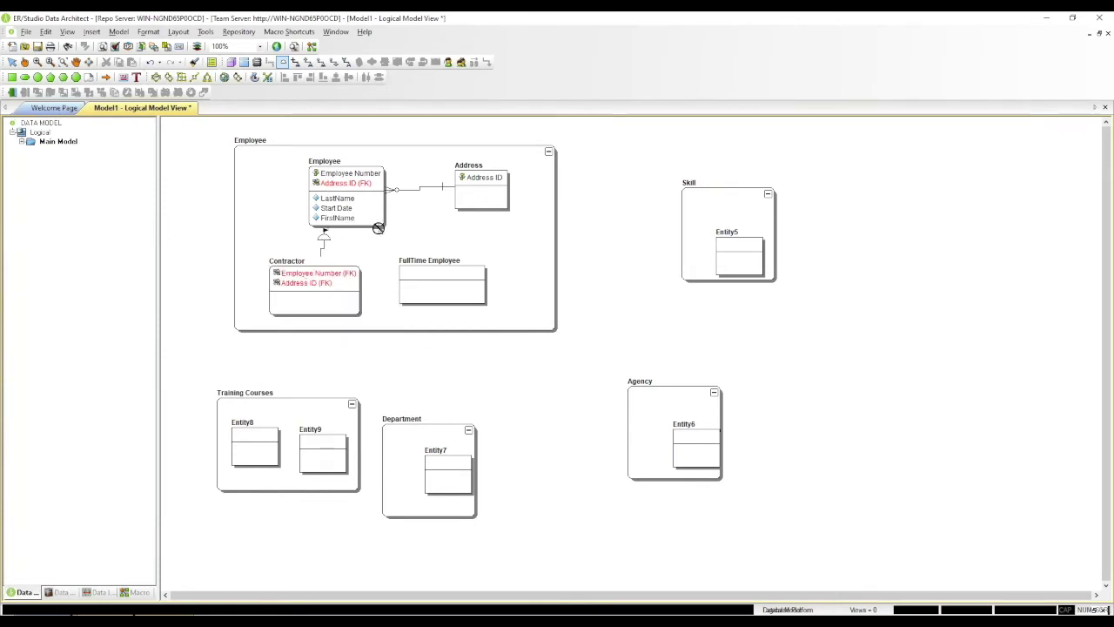
{"action": "left_click", "coordinate": [431, 276]}
{"action": "mouse_move", "coordinate": [438, 283]}
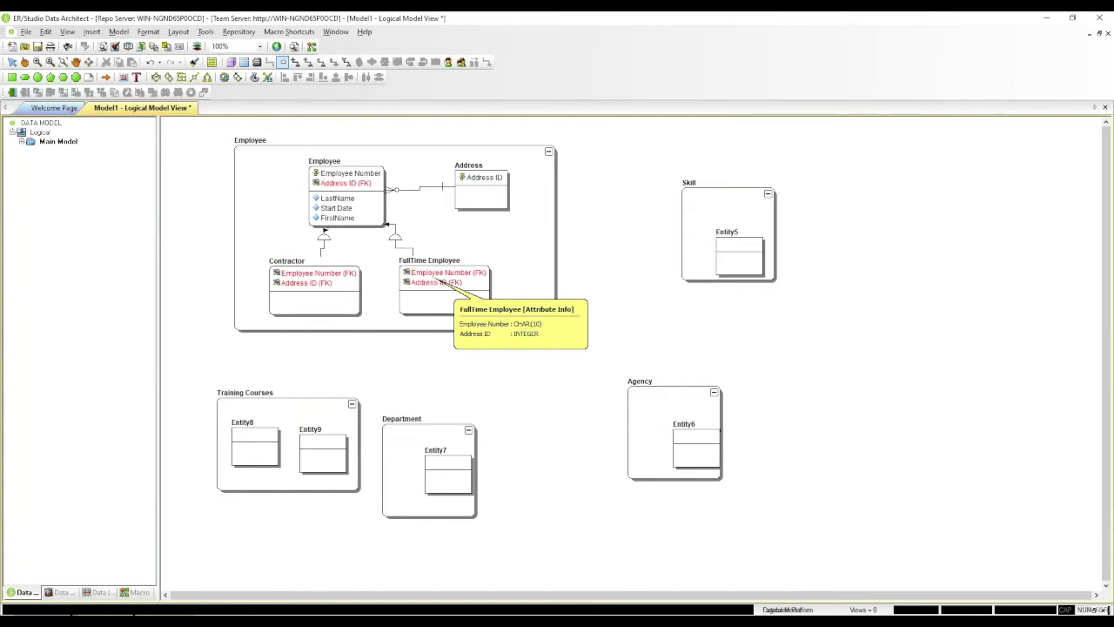
{"action": "right_click", "coordinate": [438, 282]}
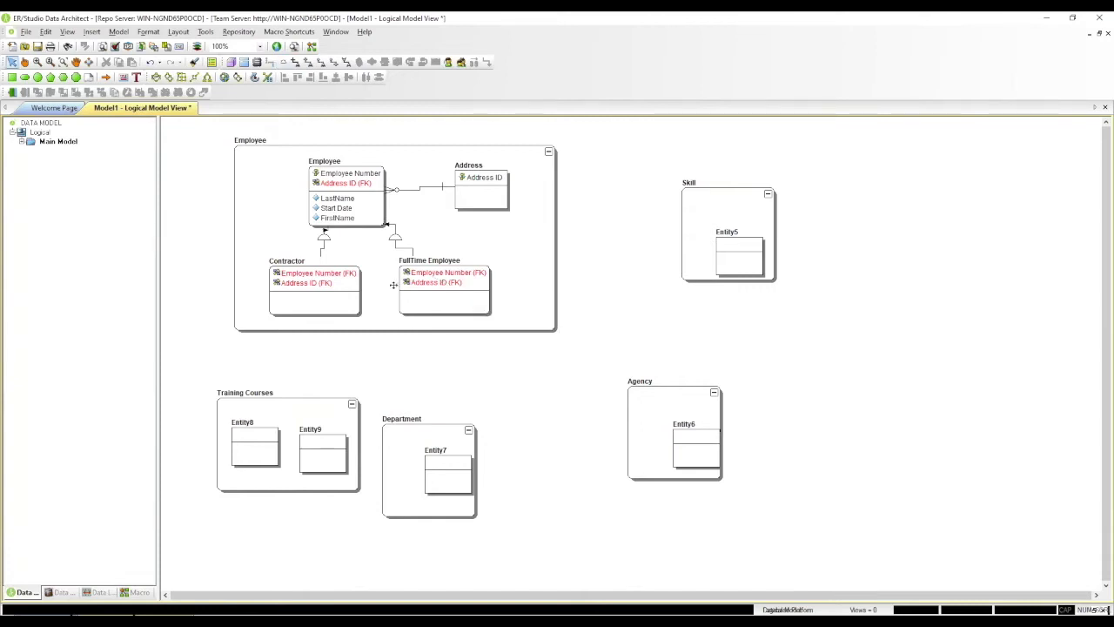
{"action": "left_click_drag", "start_coordinate": [345, 290], "coordinate": [334, 290]}
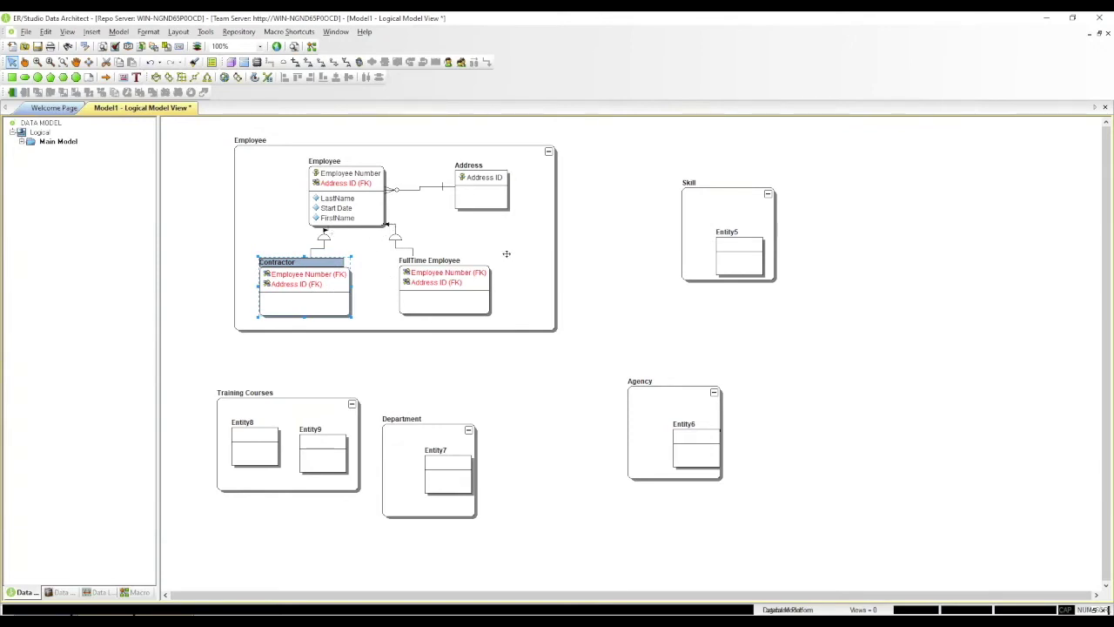
Rename Entity5 in the Skill object as Skill.
{"action": "left_click", "coordinate": [731, 248]}
{"action": "double_click", "coordinate": [727, 252]}
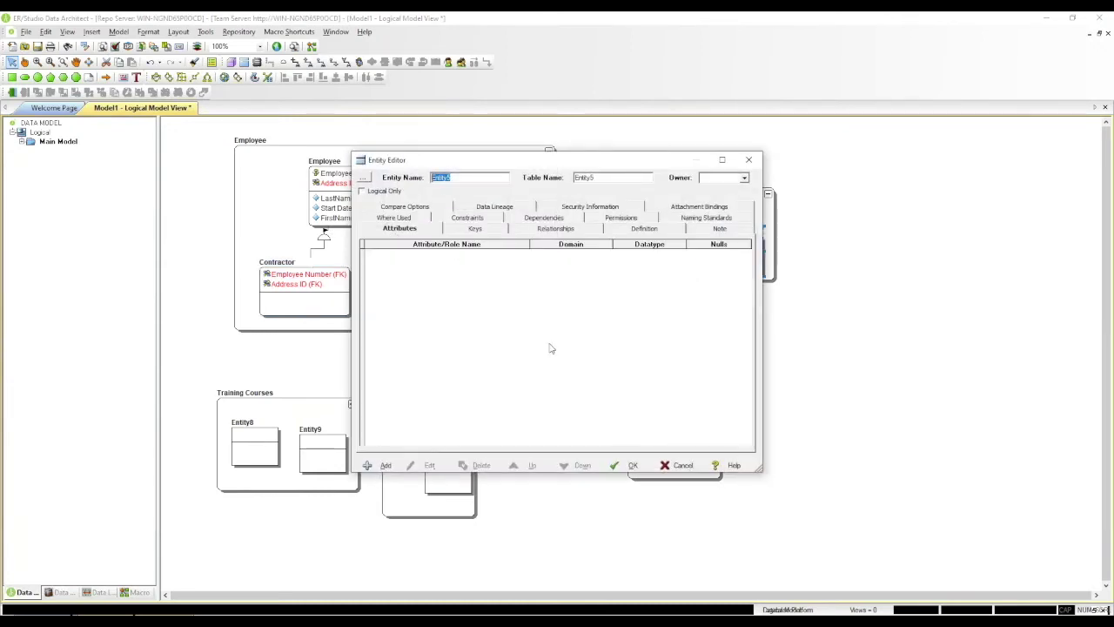
{"action": "type", "text": "kill"}
Add an "ID" attribute to the Skill entity with the INTEGER datatype and include it in the primary key.
{"action": "left_click", "coordinate": [383, 466]}
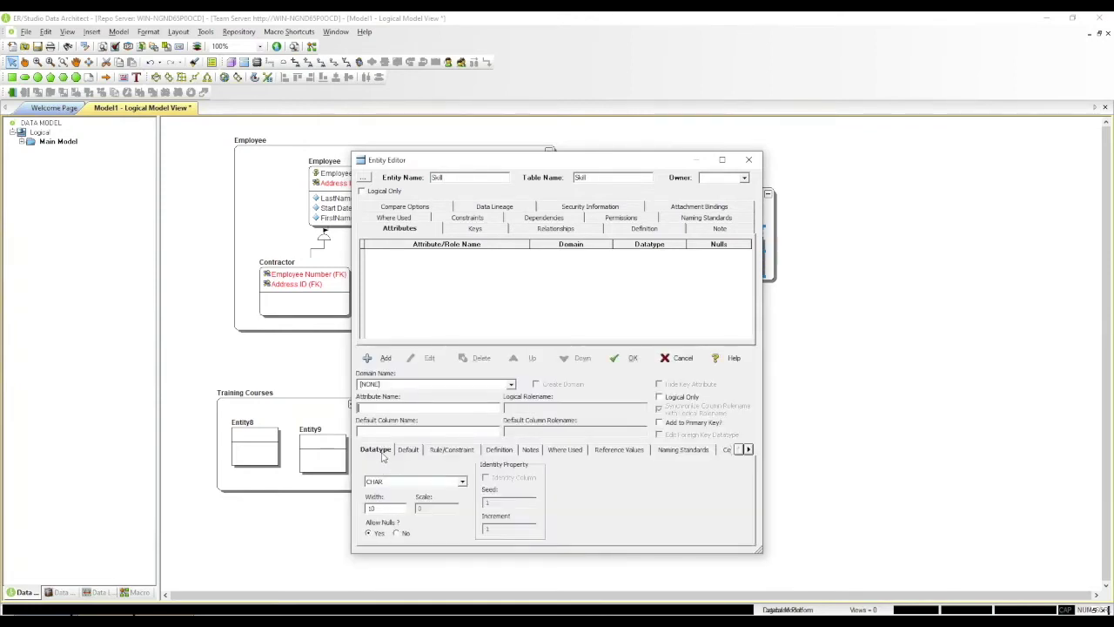
{"action": "type", "text": "ID"}
{"action": "left_click", "coordinate": [461, 482]}
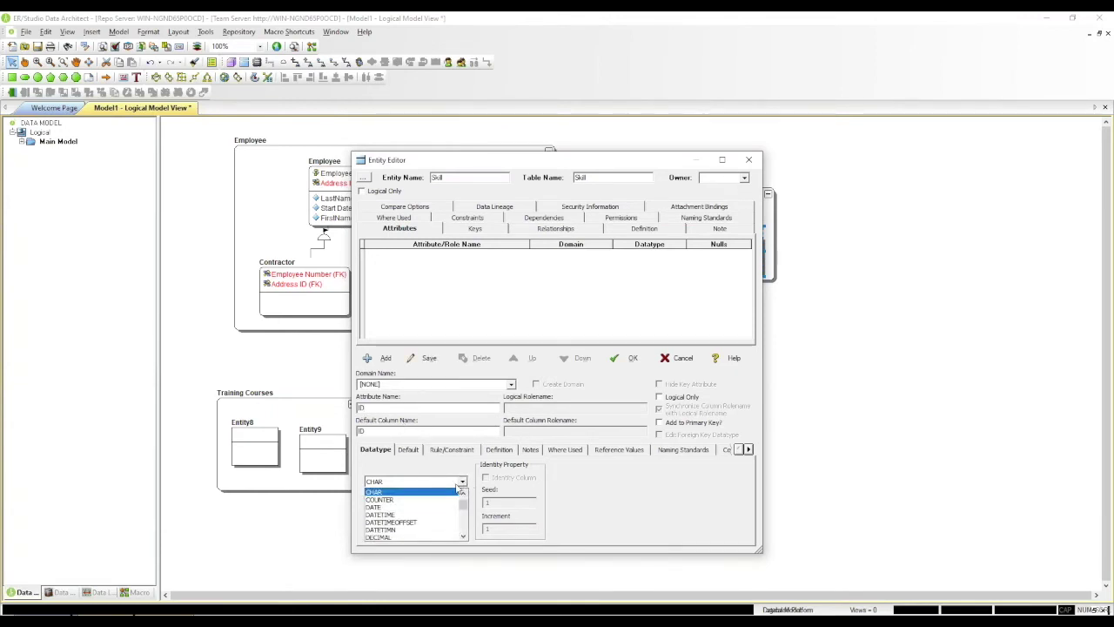
{"action": "scroll", "coordinate": [435, 509], "scroll_direction": "down", "scroll_amount": 2}
{"action": "left_click", "coordinate": [425, 503]}
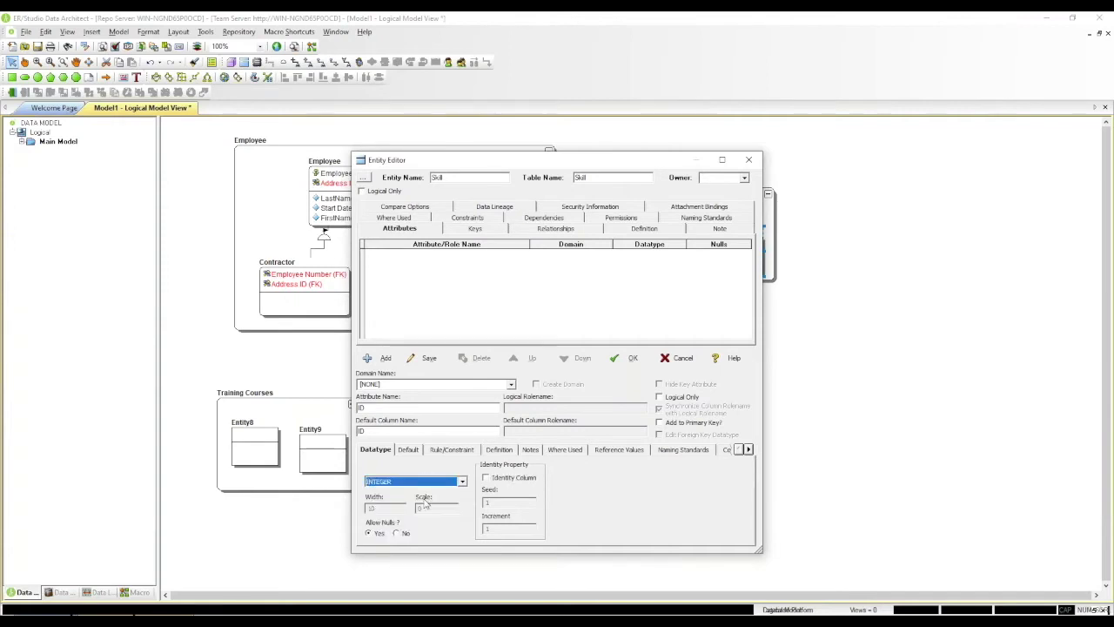
{"action": "left_click", "coordinate": [660, 423]}
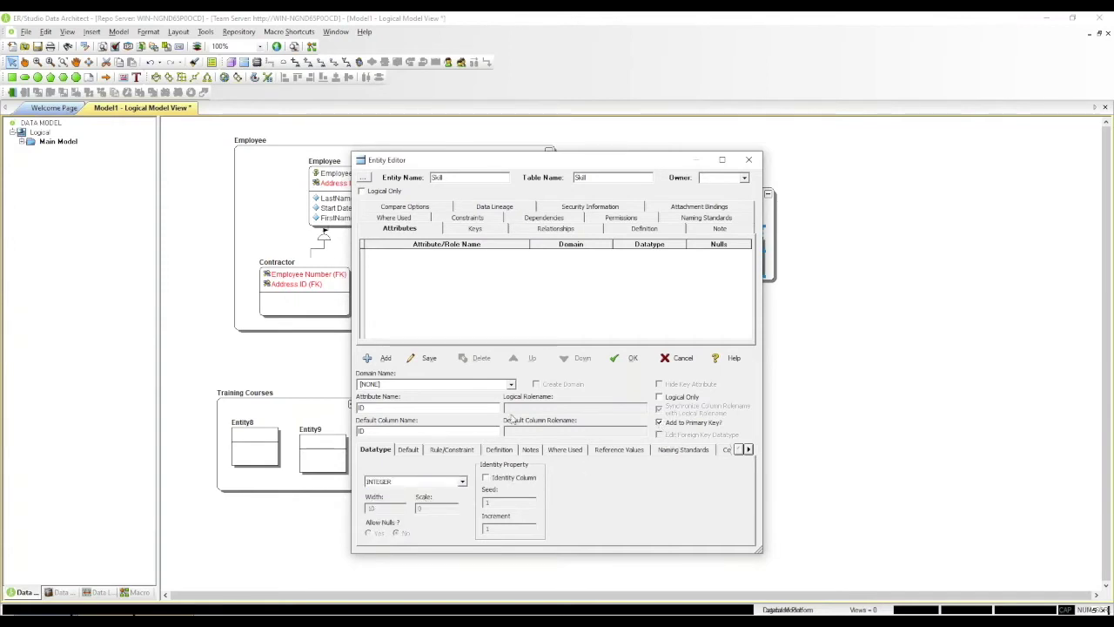
{"action": "left_click", "coordinate": [632, 359]}
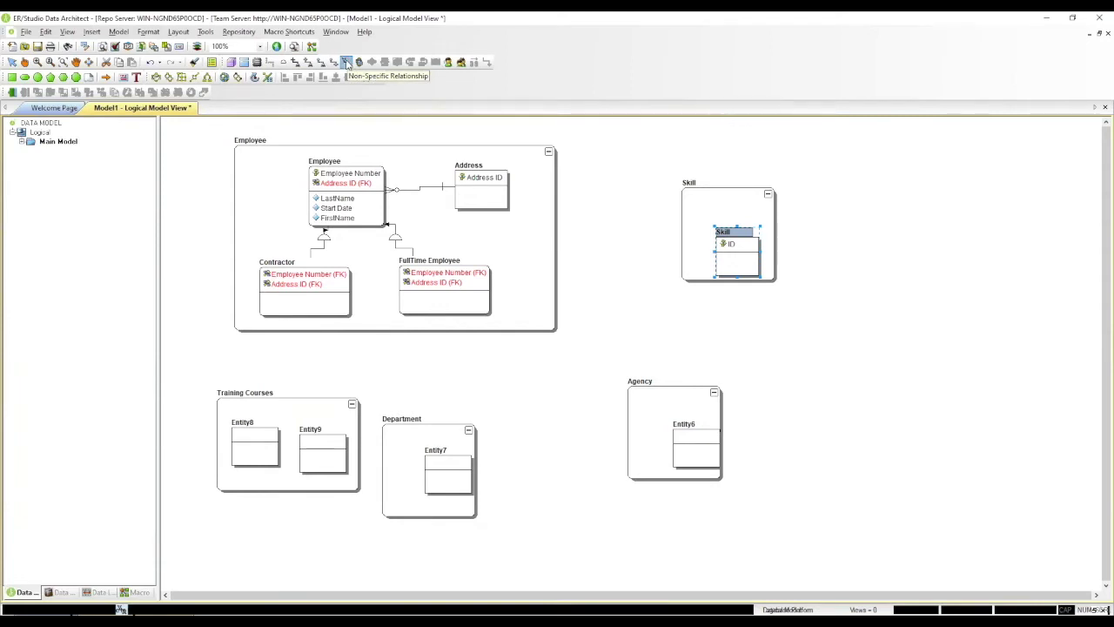
Draw a non-specific relationship between the Employee and Skill entities, and shift the Skill entity slightly up and left within its object.
{"action": "left_click", "coordinate": [345, 63]}
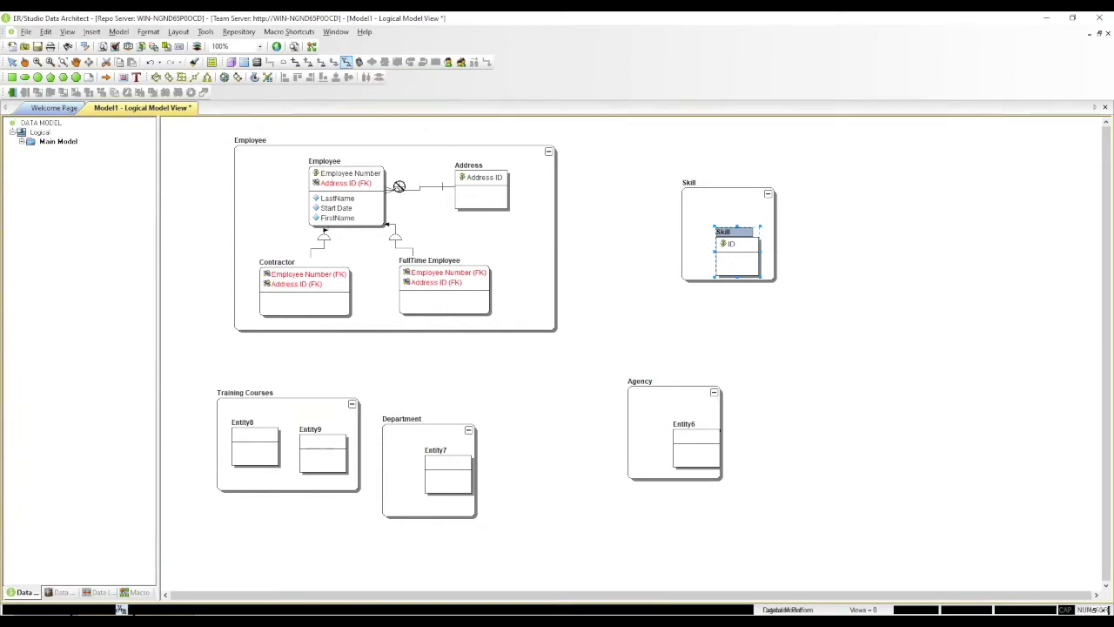
{"action": "left_click", "coordinate": [380, 200]}
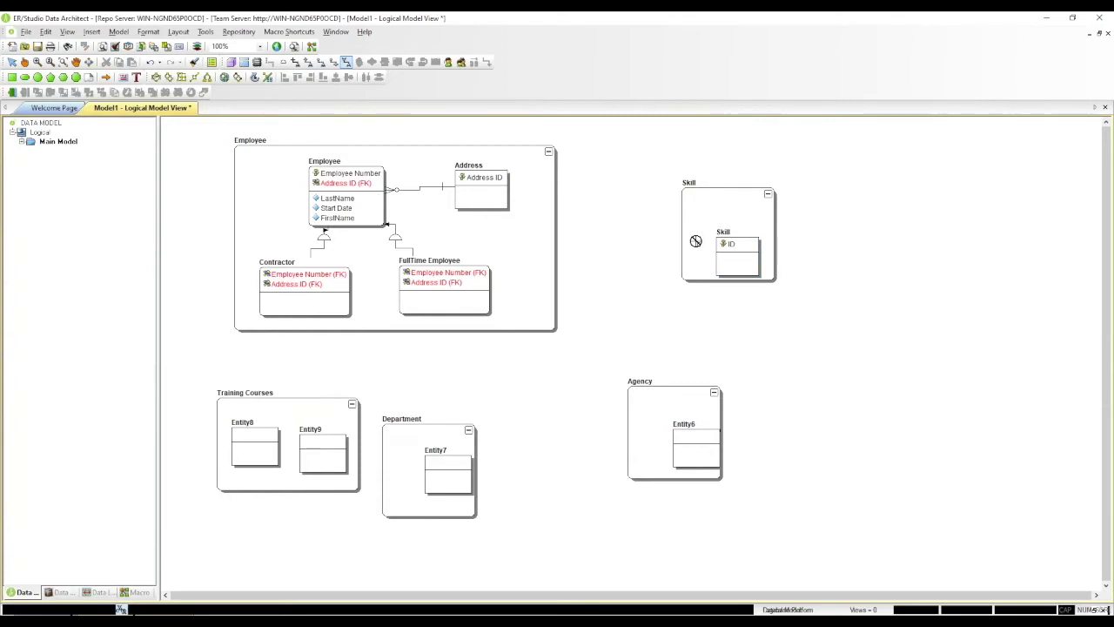
{"action": "left_click", "coordinate": [728, 245]}
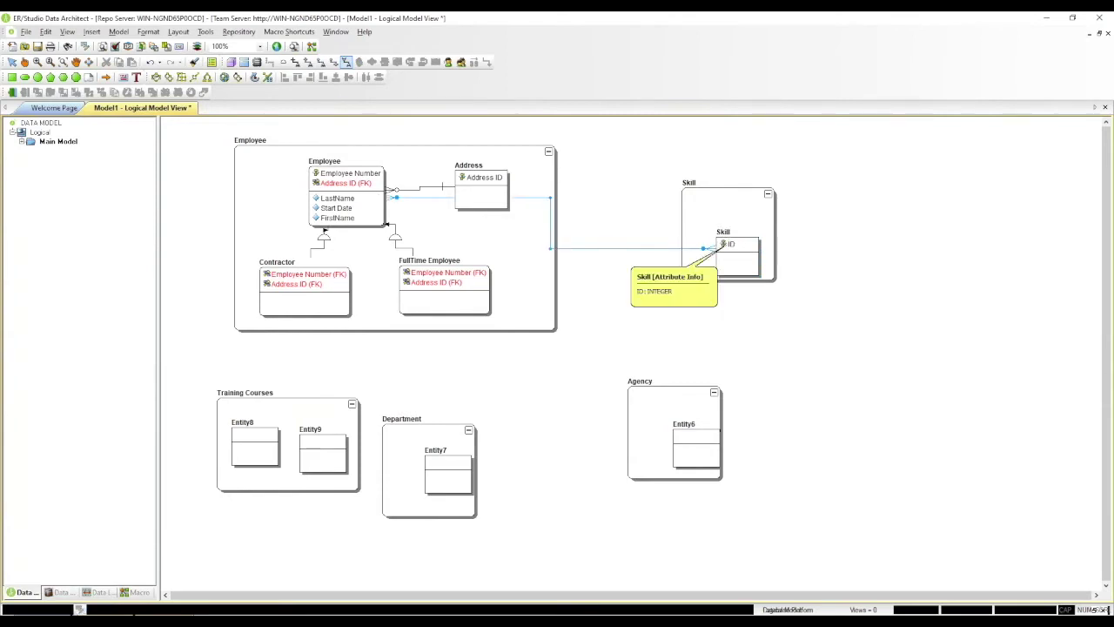
{"action": "right_click", "coordinate": [725, 246]}
{"action": "mouse_move", "coordinate": [728, 248]}
{"action": "left_mouse_down"}
{"action": "mouse_move", "coordinate": [607, 255]}
{"action": "mouse_move", "coordinate": [722, 220]}
{"action": "mouse_move", "coordinate": [721, 236]}
{"action": "left_mouse_up"}
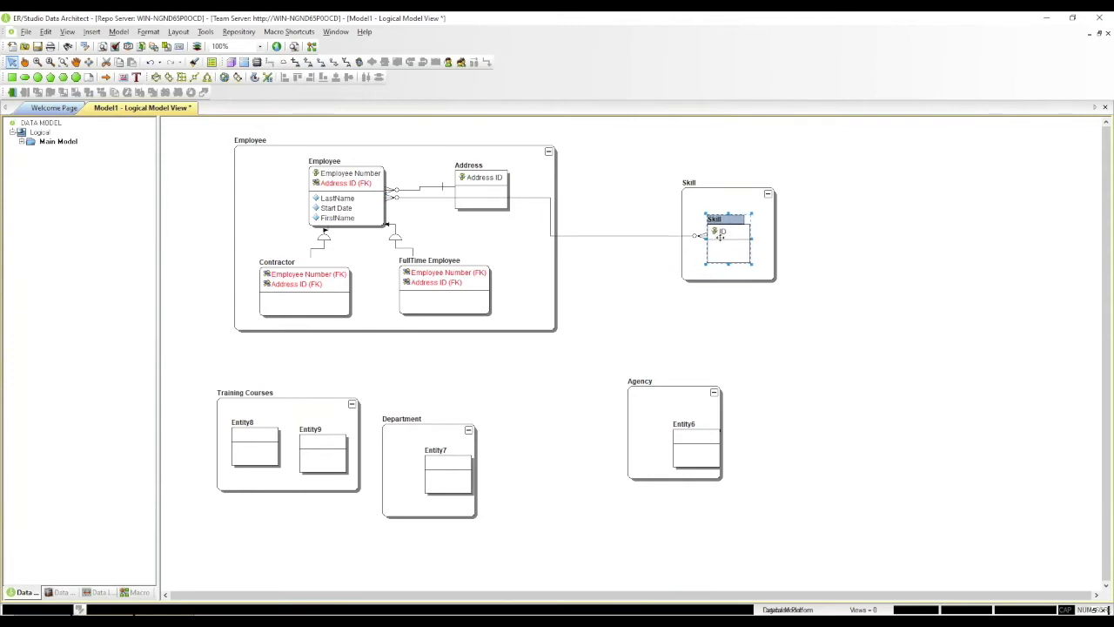
Set the Employee business data object to contain the Address, Contractor, Employee and FullTime Employee entities.
{"action": "double_click", "coordinate": [524, 237]}
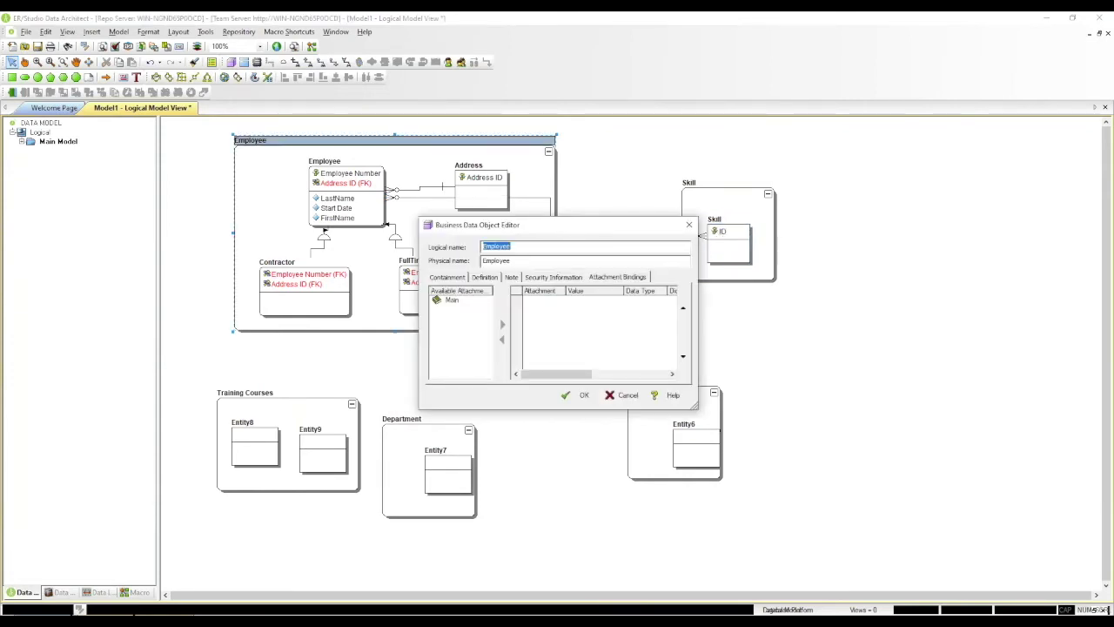
{"action": "left_click", "coordinate": [453, 277]}
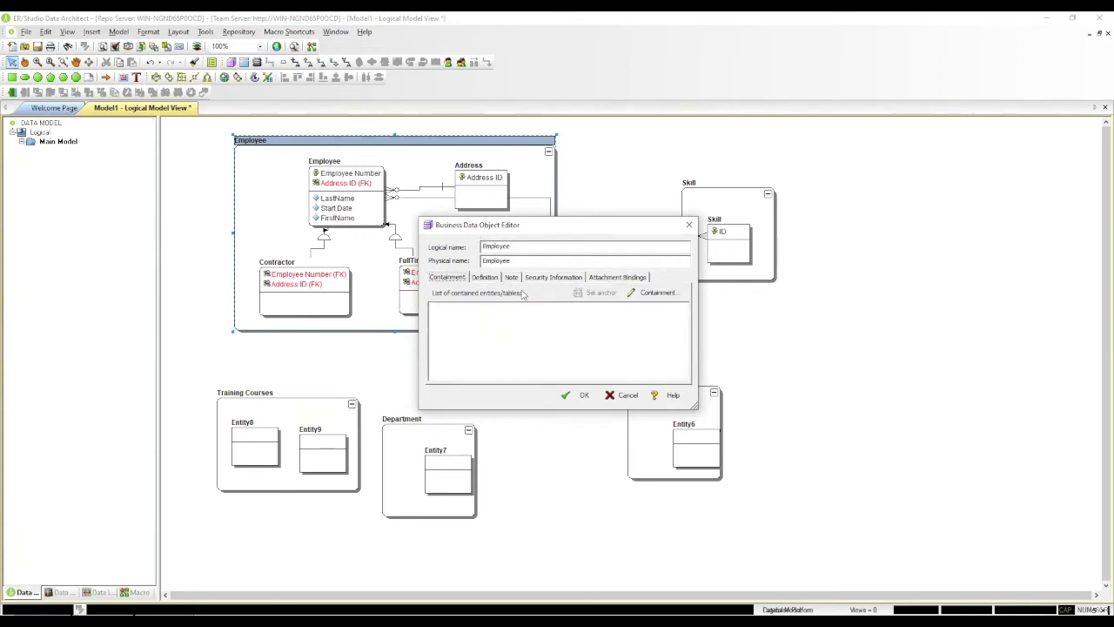
{"action": "left_click", "coordinate": [655, 292]}
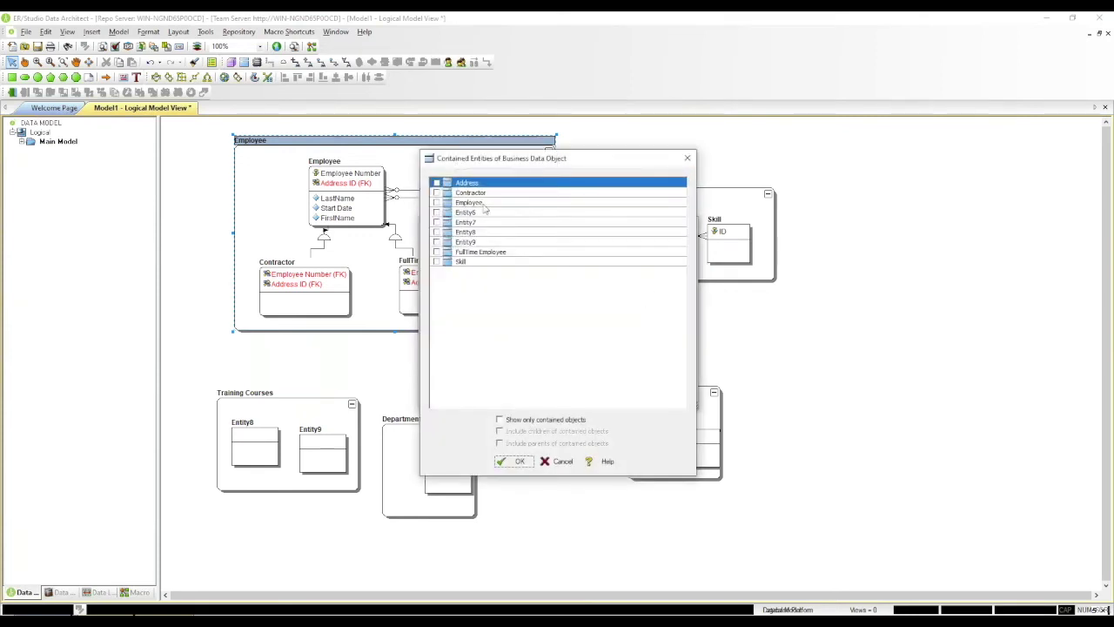
{"action": "left_click_drag", "start_coordinate": [500, 166], "coordinate": [638, 199]}
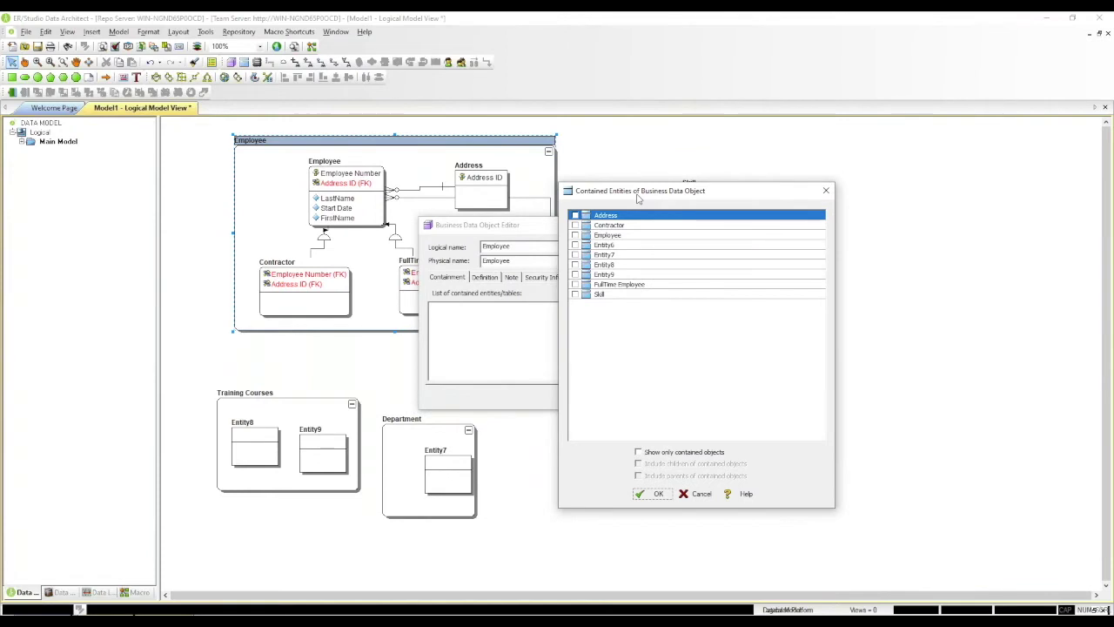
{"action": "left_click", "coordinate": [574, 236]}
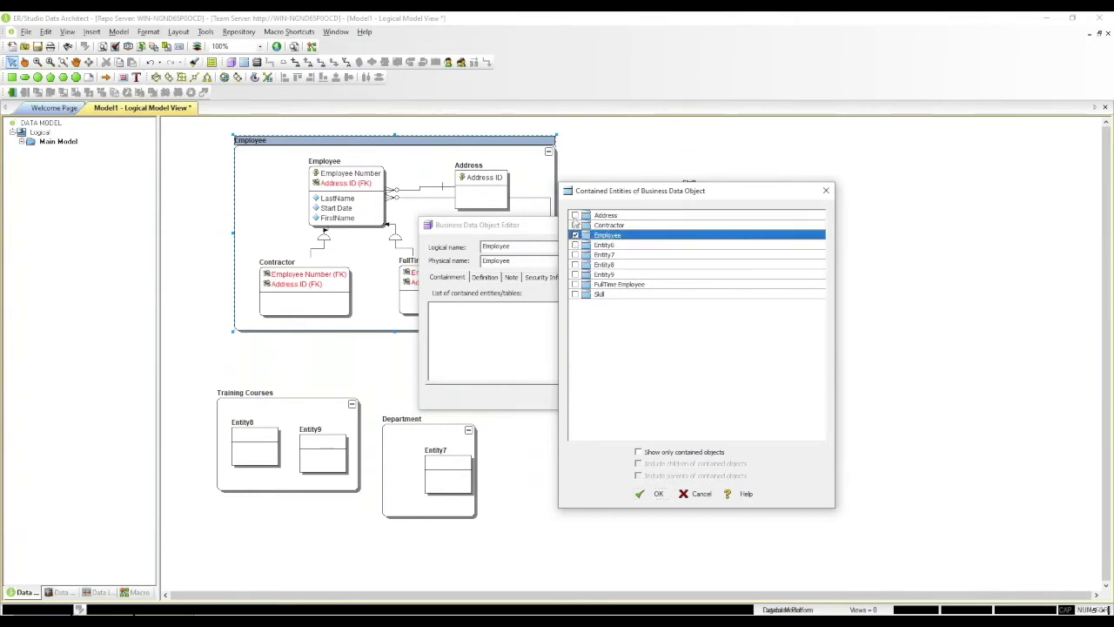
{"action": "left_click", "coordinate": [575, 215]}
{"action": "left_click", "coordinate": [574, 225]}
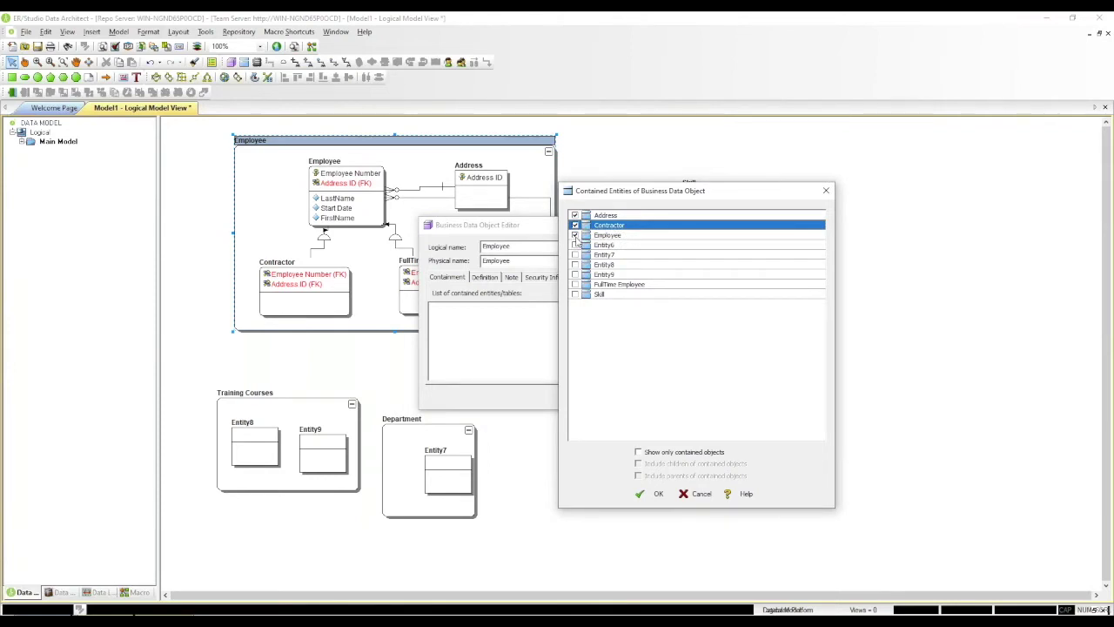
{"action": "left_click", "coordinate": [574, 284]}
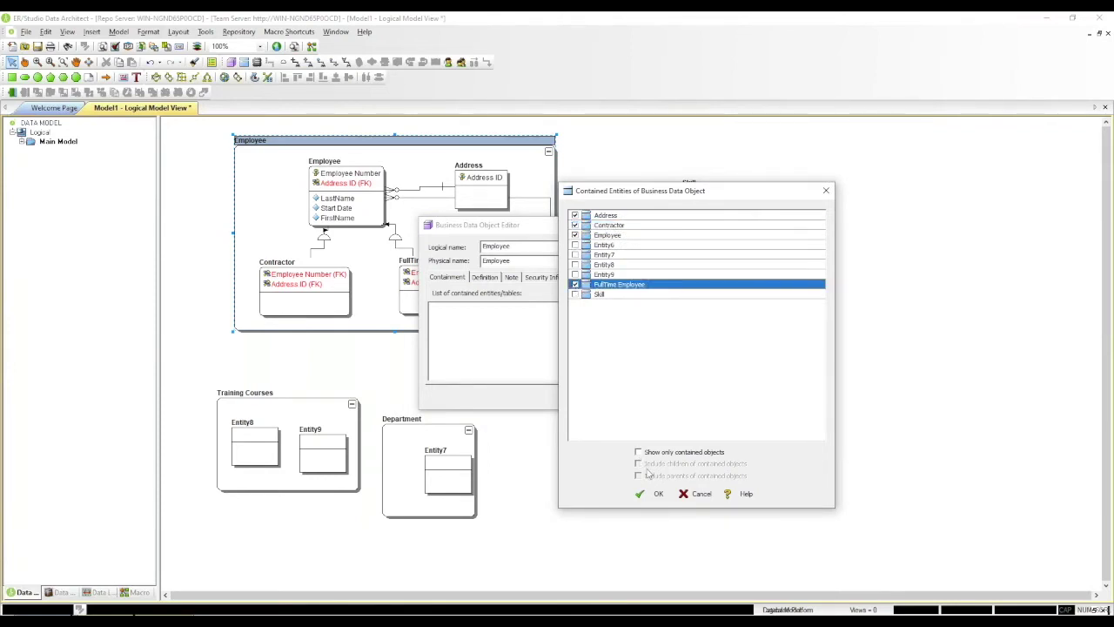
{"action": "left_click", "coordinate": [658, 494]}
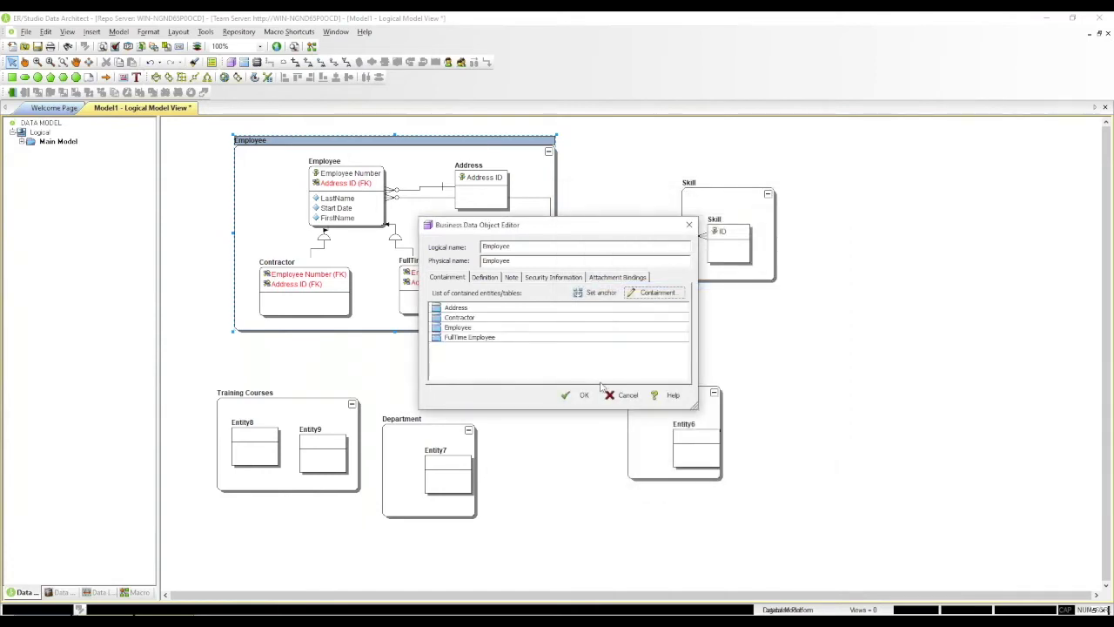
Set the Employee entity as the anchor of the Employee business data object and apply the change.
{"action": "left_click", "coordinate": [475, 328]}
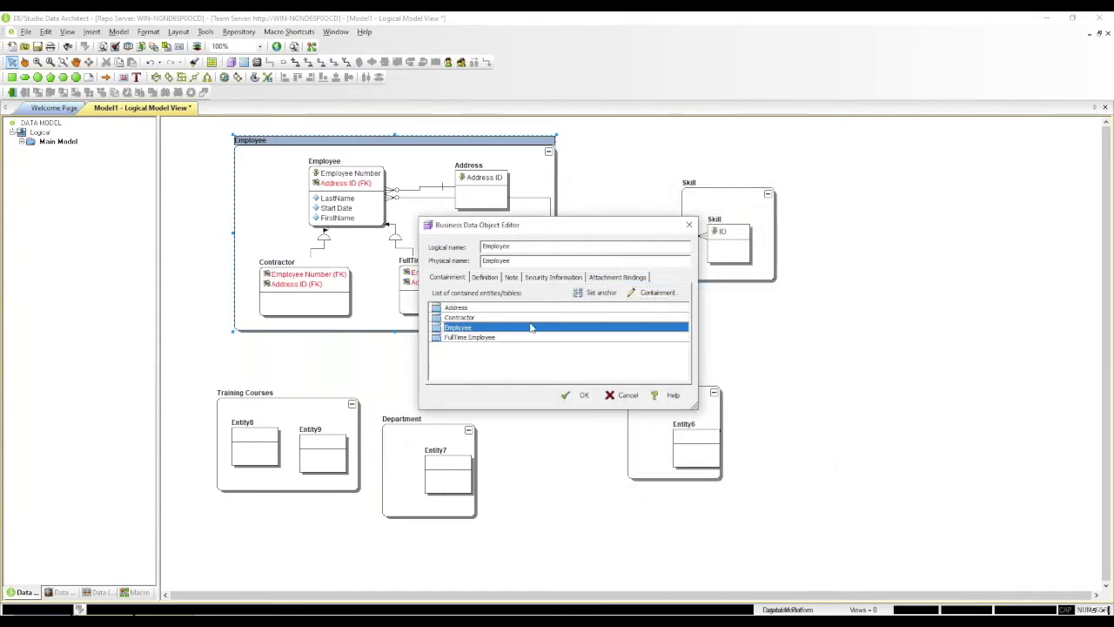
{"action": "left_click", "coordinate": [600, 293]}
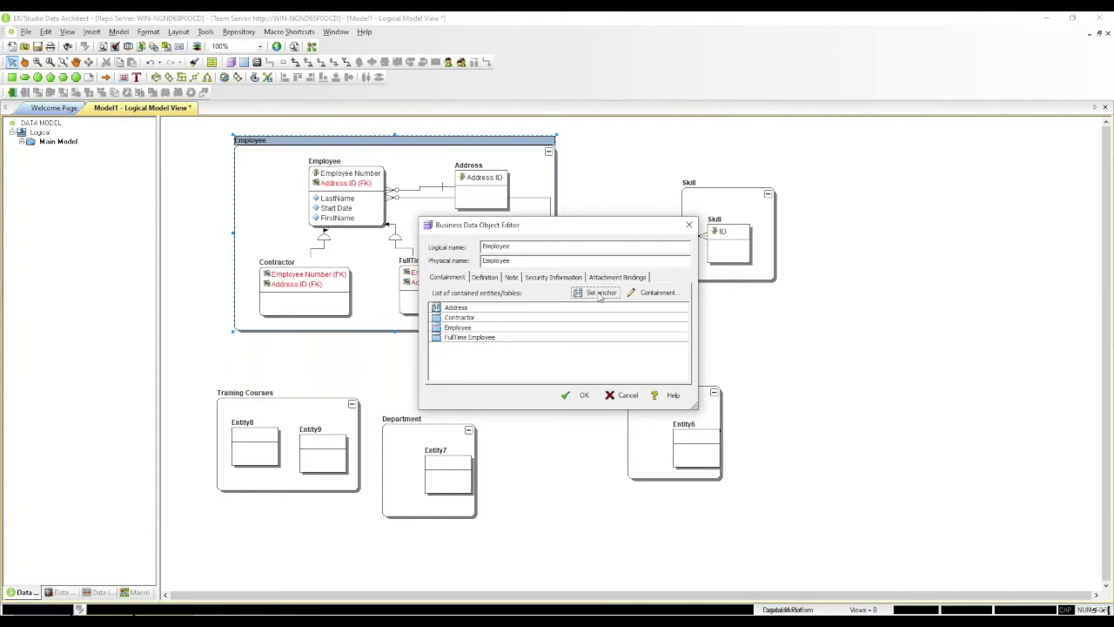
{"action": "left_click", "coordinate": [470, 329]}
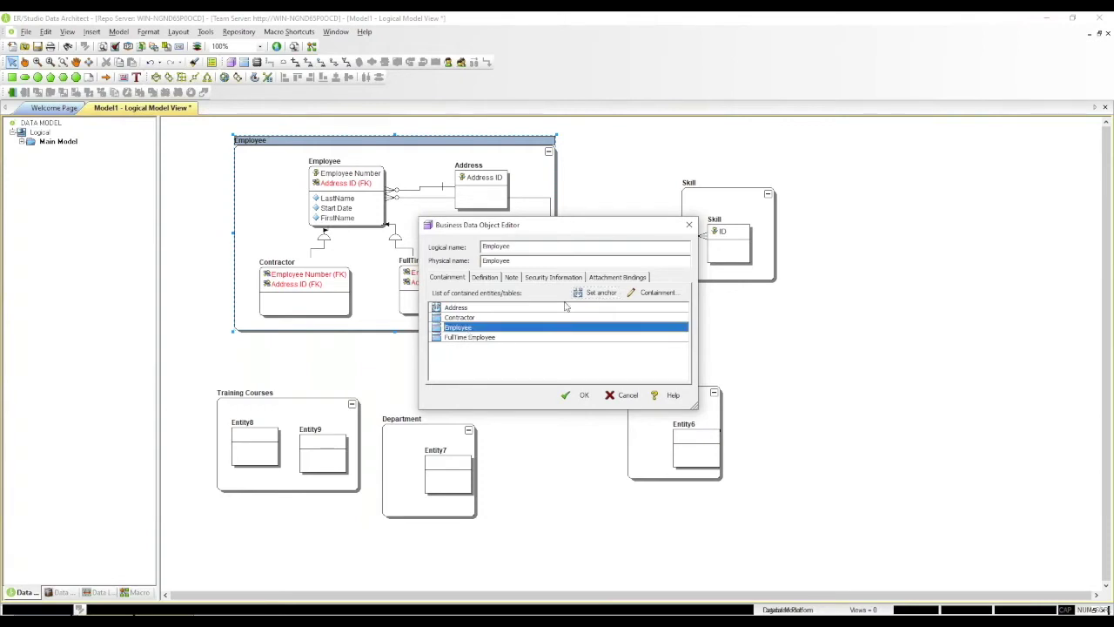
{"action": "left_click", "coordinate": [585, 299]}
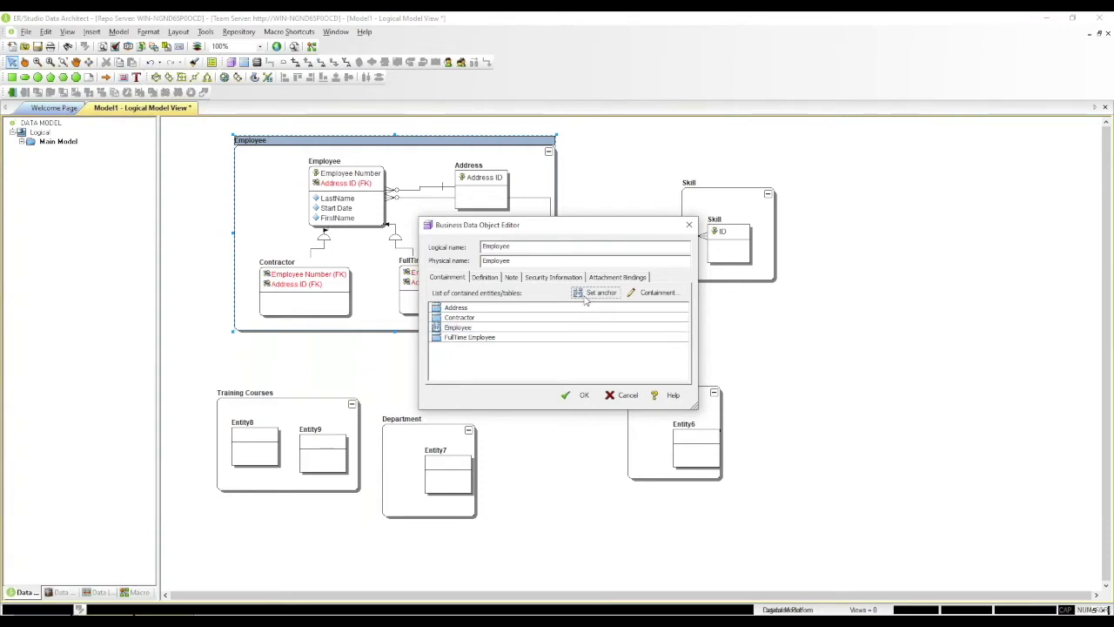
{"action": "left_click", "coordinate": [577, 396]}
Rearrange the Employee business data object's layout, shifting the object, its Address and Employee entities, and rerouting the Skill relationship line below Address.
{"action": "left_click_drag", "start_coordinate": [429, 135], "coordinate": [396, 156]}
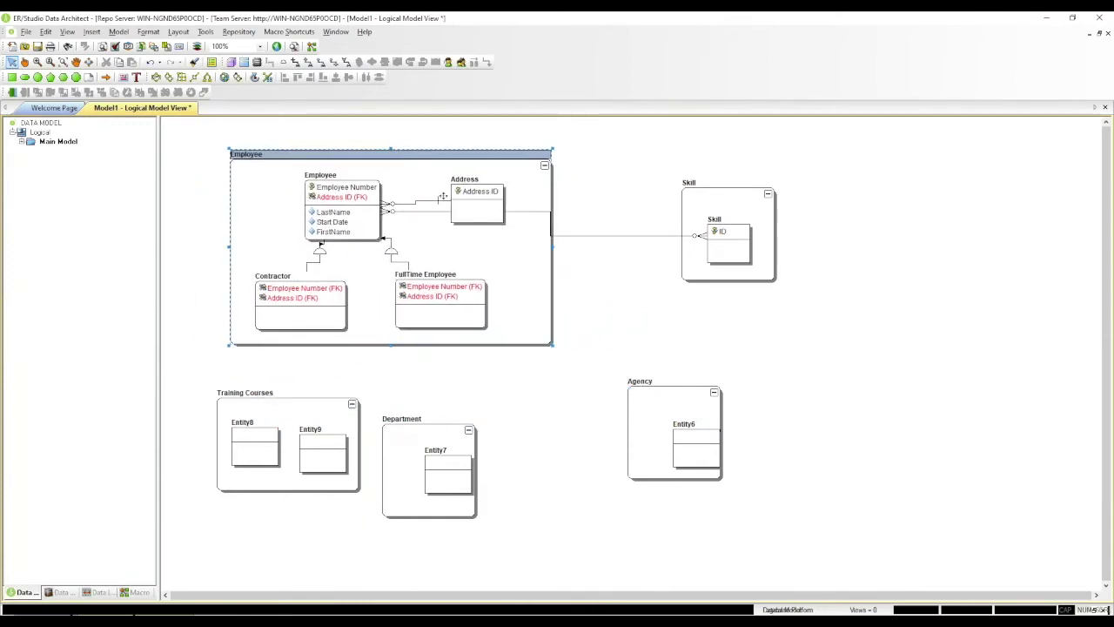
{"action": "left_click_drag", "start_coordinate": [483, 209], "coordinate": [478, 196]}
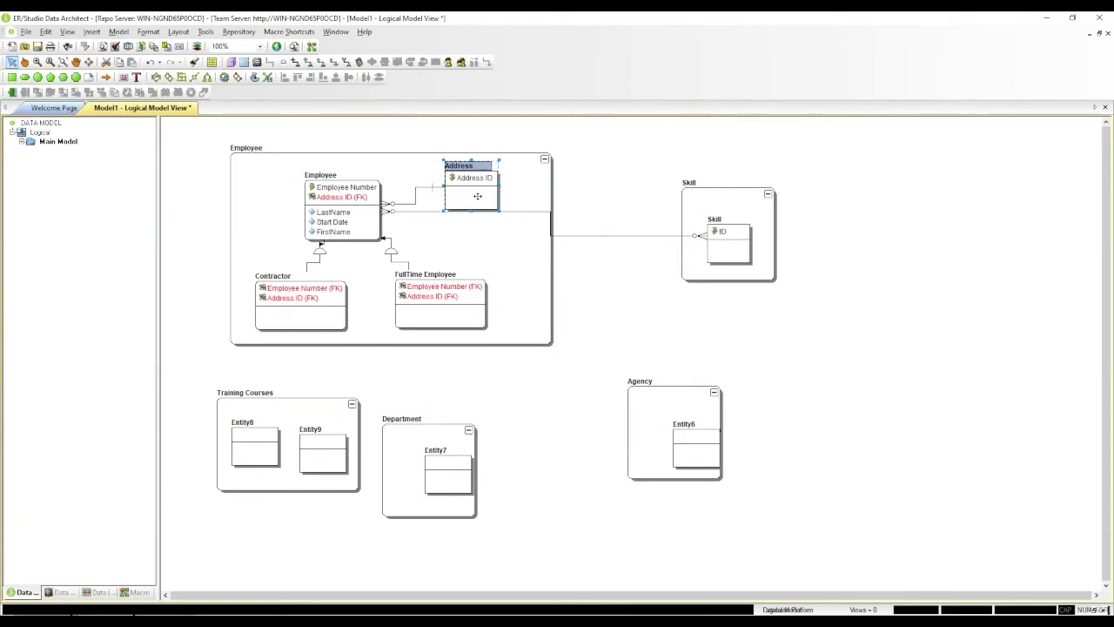
{"action": "left_click_drag", "start_coordinate": [517, 212], "coordinate": [515, 236]}
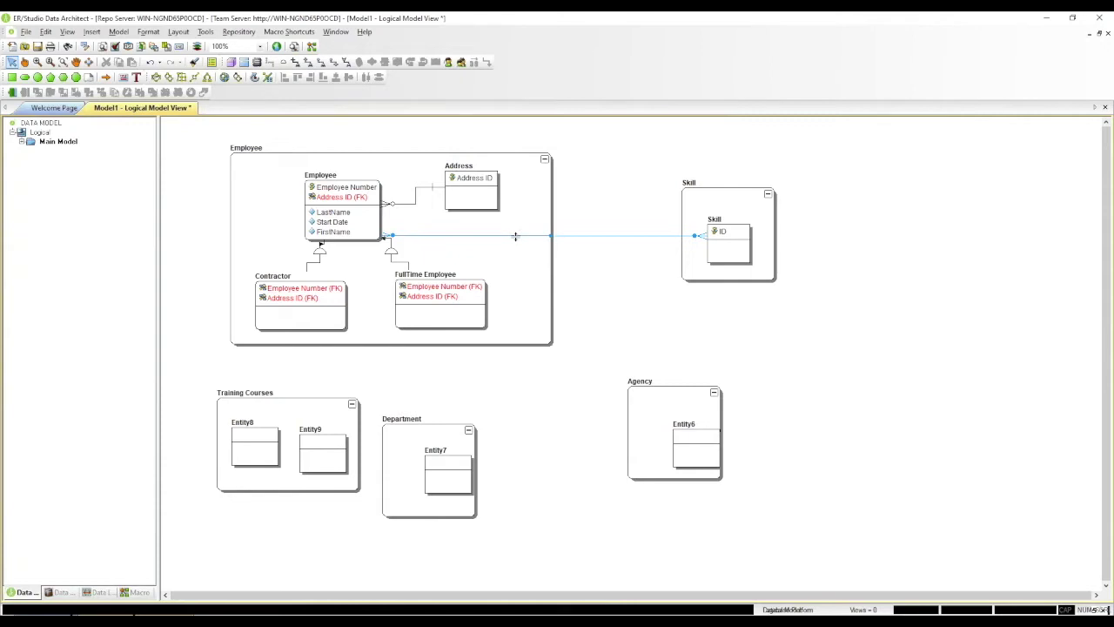
{"action": "left_click_drag", "start_coordinate": [336, 222], "coordinate": [315, 217]}
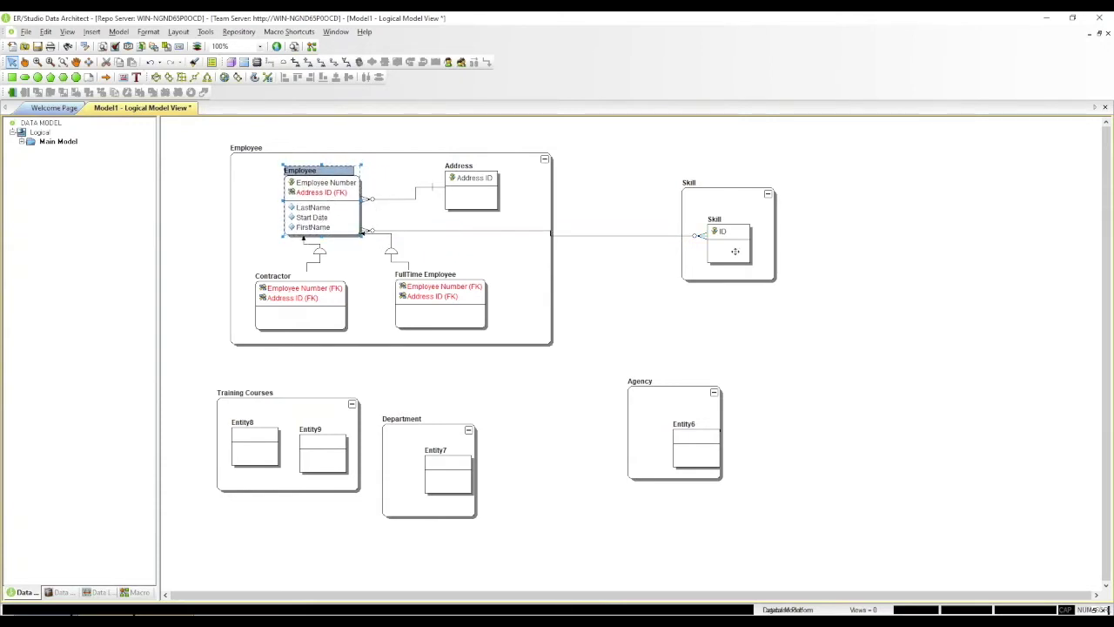
Add the Skill entity to the Skill business data object, and shift the object slightly left and its entity slightly up.
{"action": "left_click", "coordinate": [736, 252]}
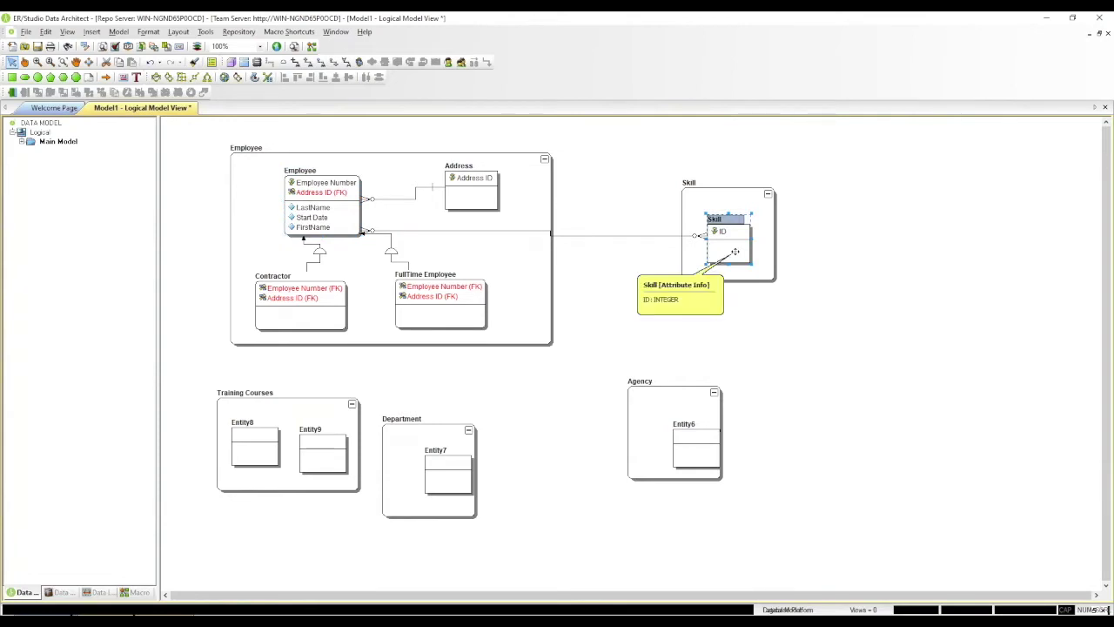
{"action": "left_click", "coordinate": [730, 195]}
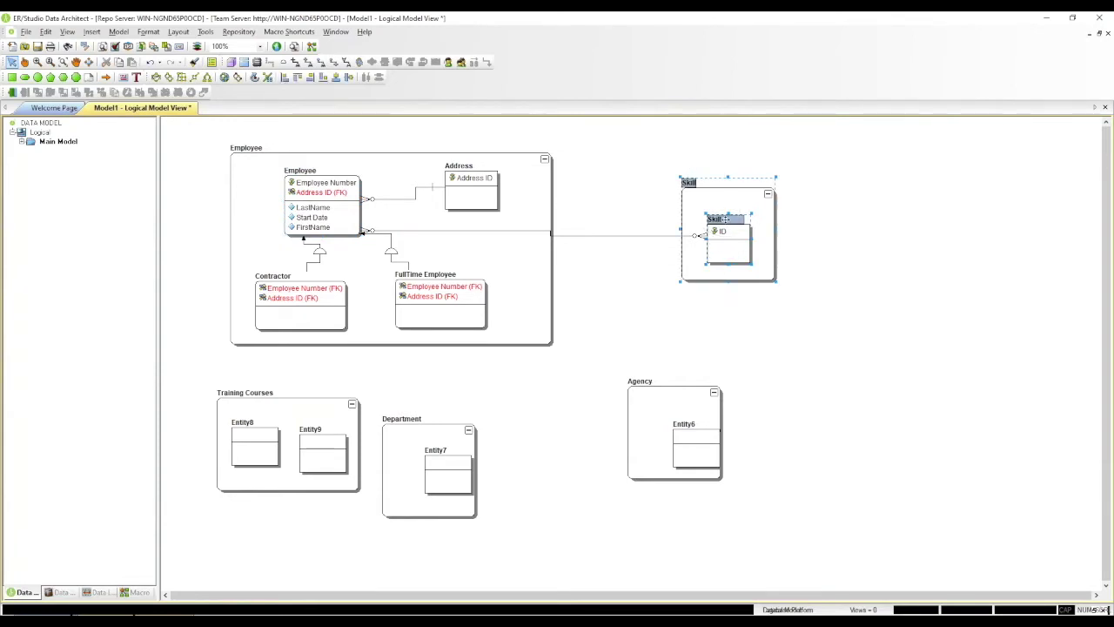
{"action": "right_click", "coordinate": [723, 229]}
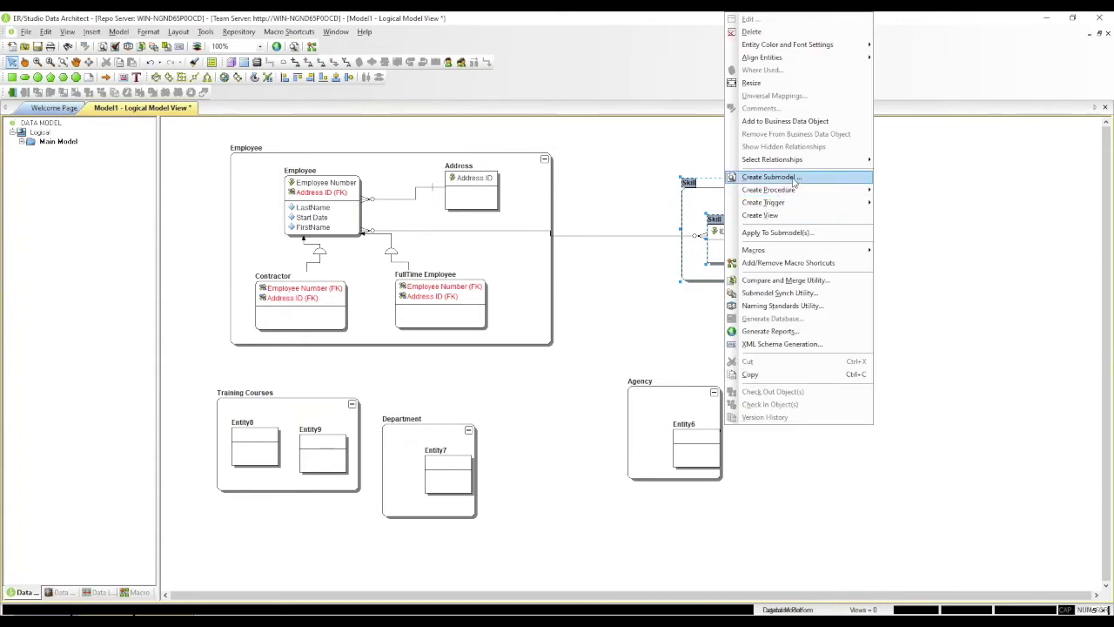
{"action": "left_click", "coordinate": [788, 122]}
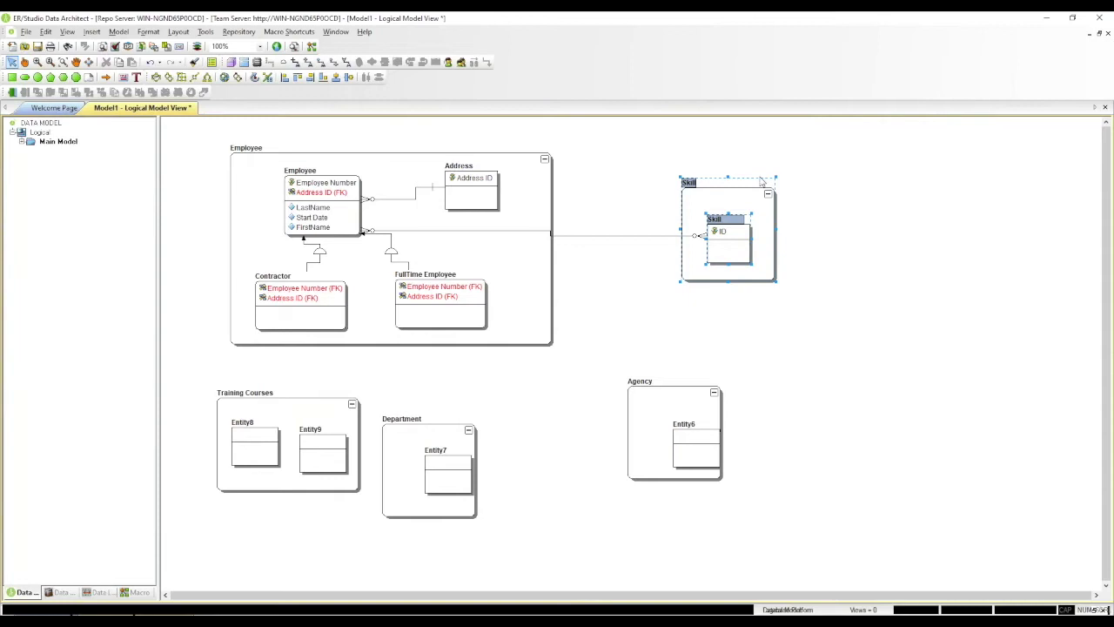
{"action": "left_click_drag", "start_coordinate": [745, 195], "coordinate": [706, 193]}
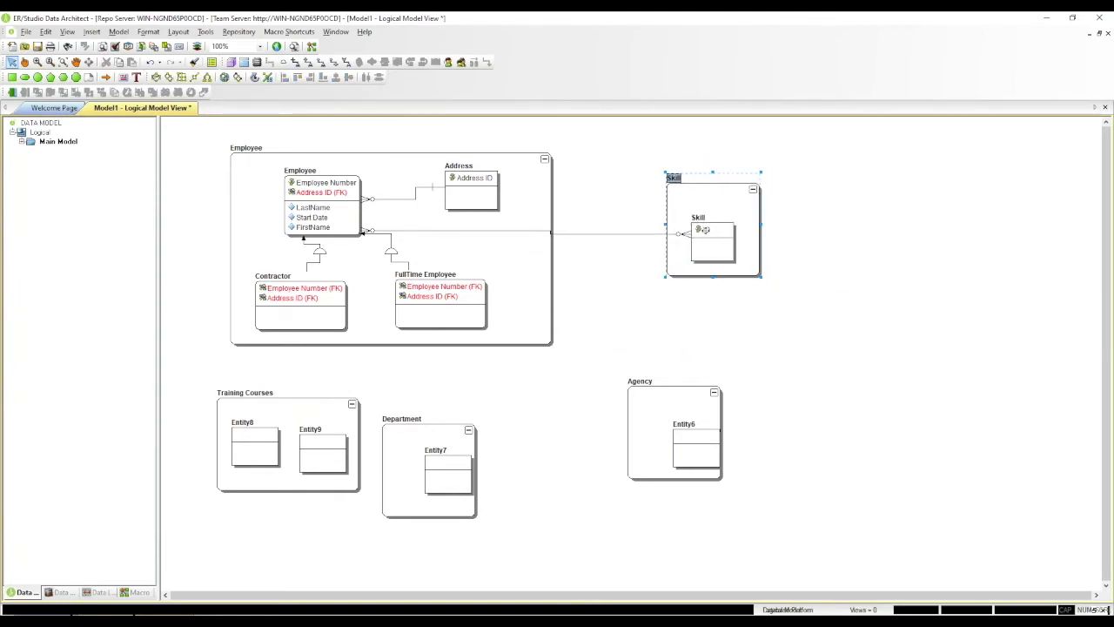
{"action": "mouse_move", "coordinate": [707, 246]}
{"action": "left_mouse_down"}
{"action": "mouse_move", "coordinate": [641, 279]}
{"action": "mouse_move", "coordinate": [724, 236]}
{"action": "mouse_move", "coordinate": [708, 238]}
{"action": "left_mouse_up"}
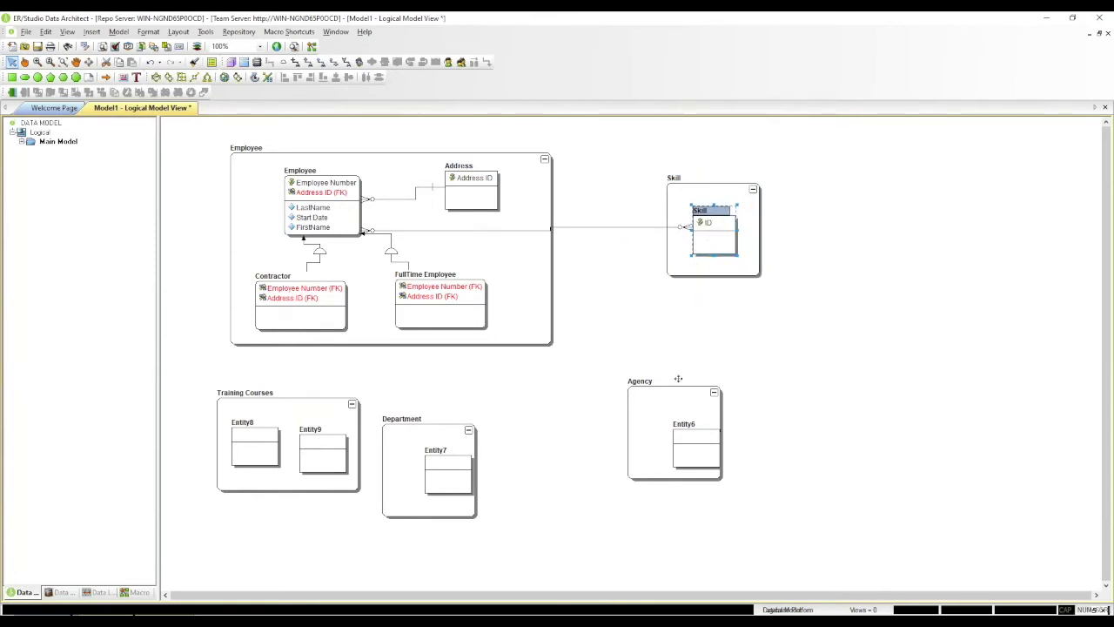
Move Entity6 toward the middle of the Agency object and rename it Agency.
{"action": "left_click_drag", "start_coordinate": [697, 432], "coordinate": [671, 427]}
{"action": "double_click", "coordinate": [670, 438]}
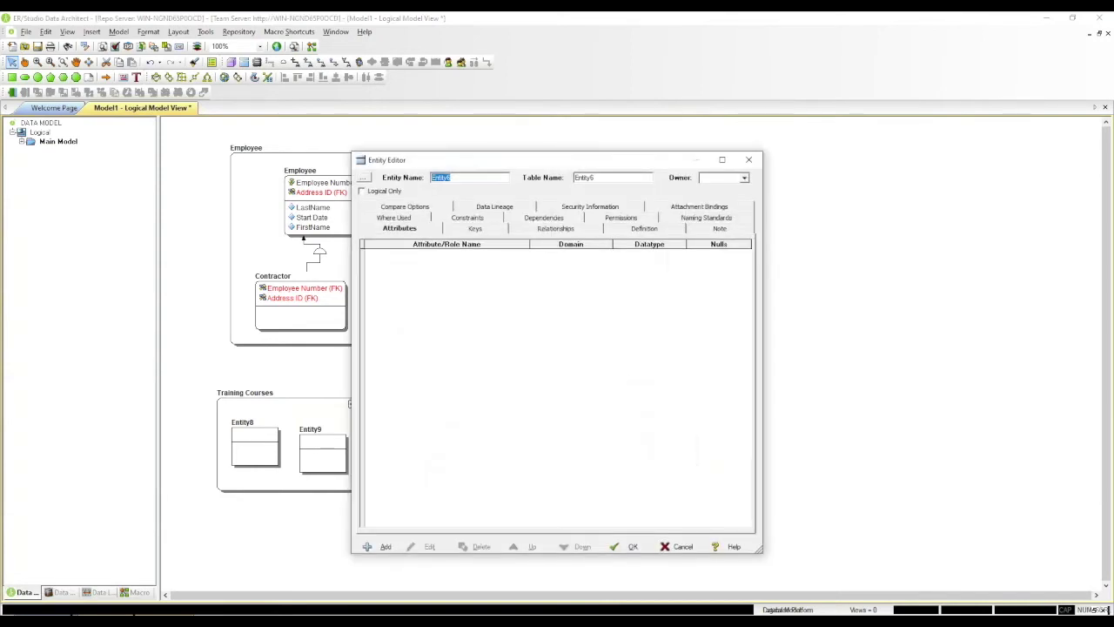
{"action": "type", "text": "Agencyu"}
Add an "ID" attribute with the INTEGER datatype to the Agency entity and include it in the primary key.
{"action": "left_click", "coordinate": [384, 546]}
{"action": "type", "text": "ID"}
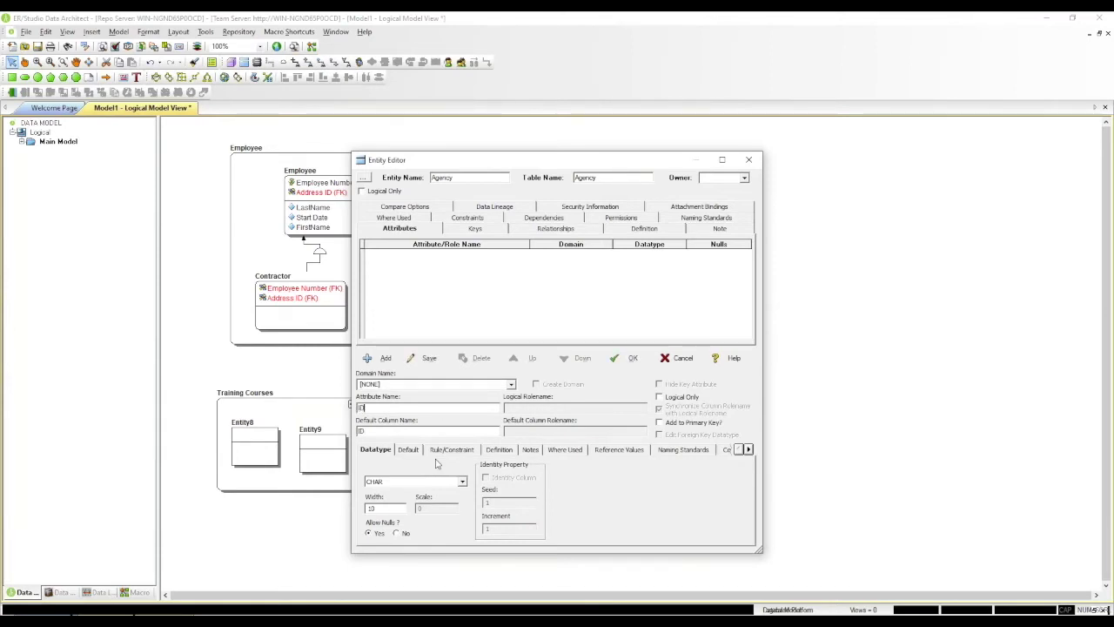
{"action": "left_click", "coordinate": [407, 483]}
{"action": "scroll", "coordinate": [407, 509], "scroll_direction": "down", "scroll_amount": 2}
{"action": "left_click", "coordinate": [393, 505]}
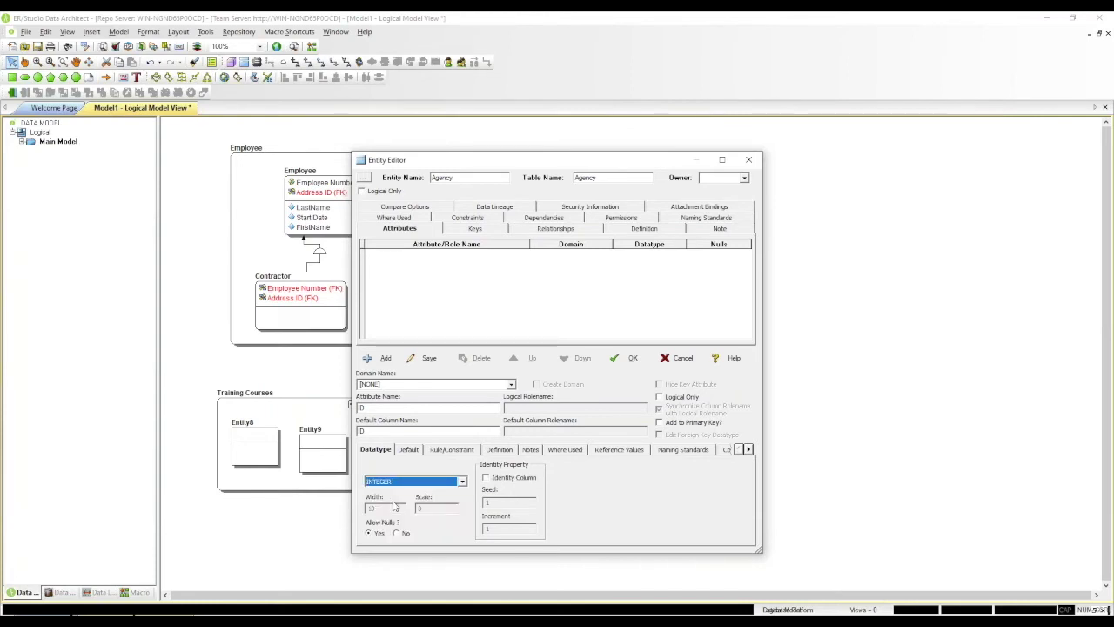
{"action": "left_click", "coordinate": [629, 358]}
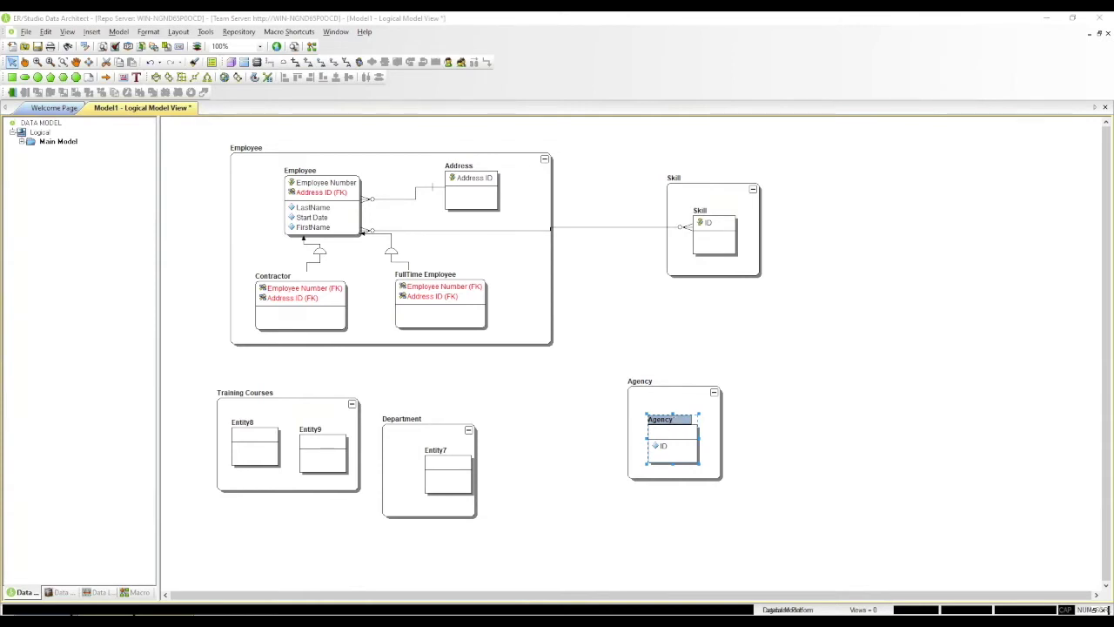
{"action": "double_click", "coordinate": [673, 444]}
{"action": "double_click", "coordinate": [399, 262]}
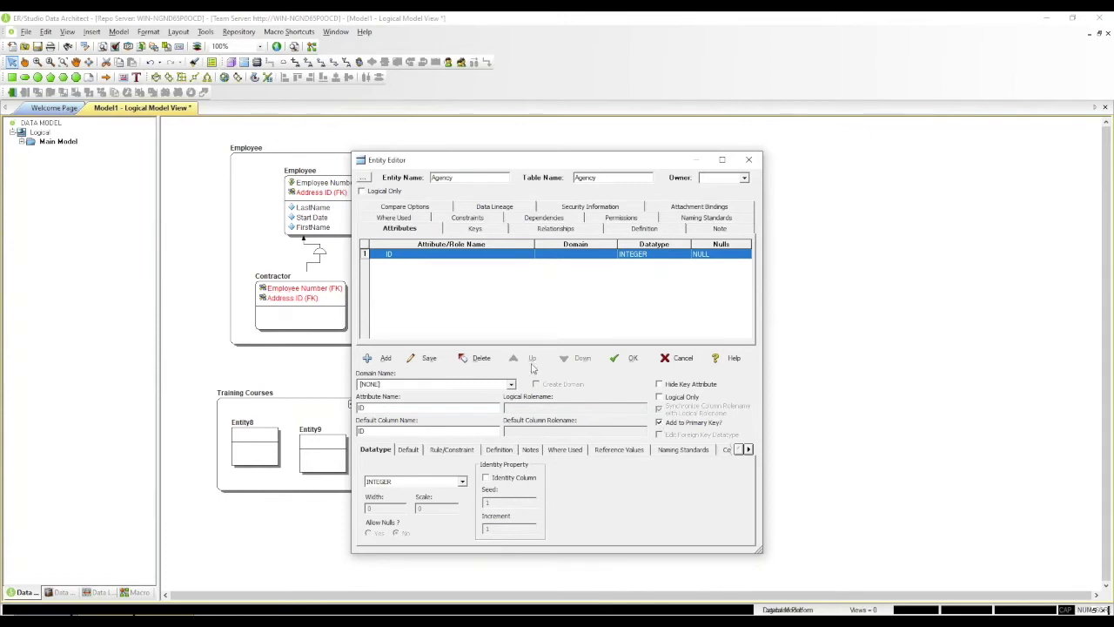
{"action": "left_click", "coordinate": [626, 359]}
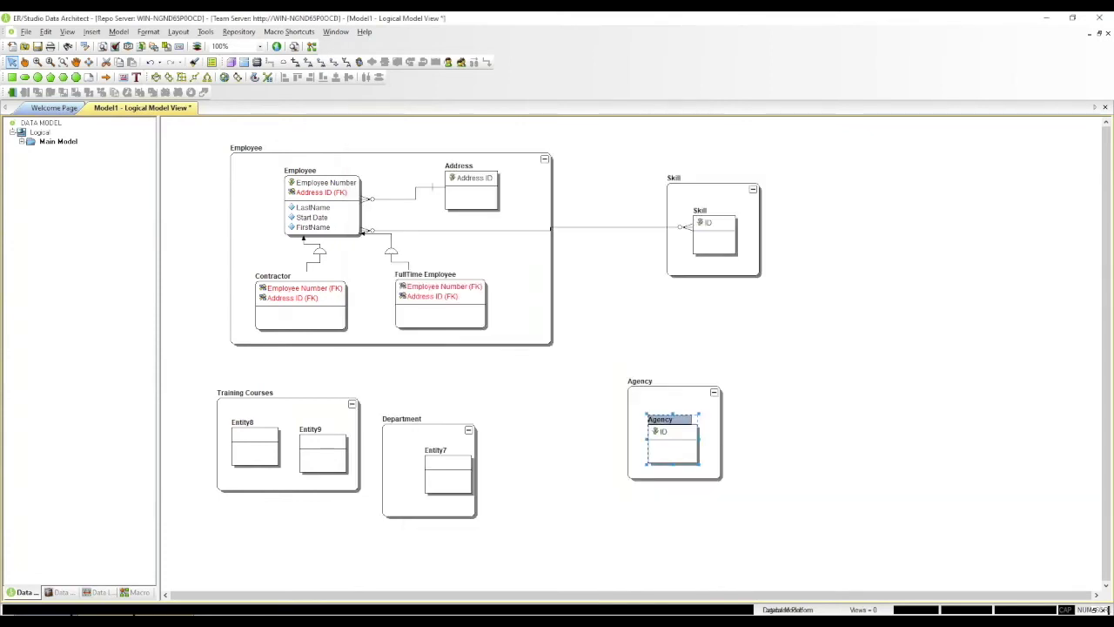
{"action": "left_click", "coordinate": [597, 408]}
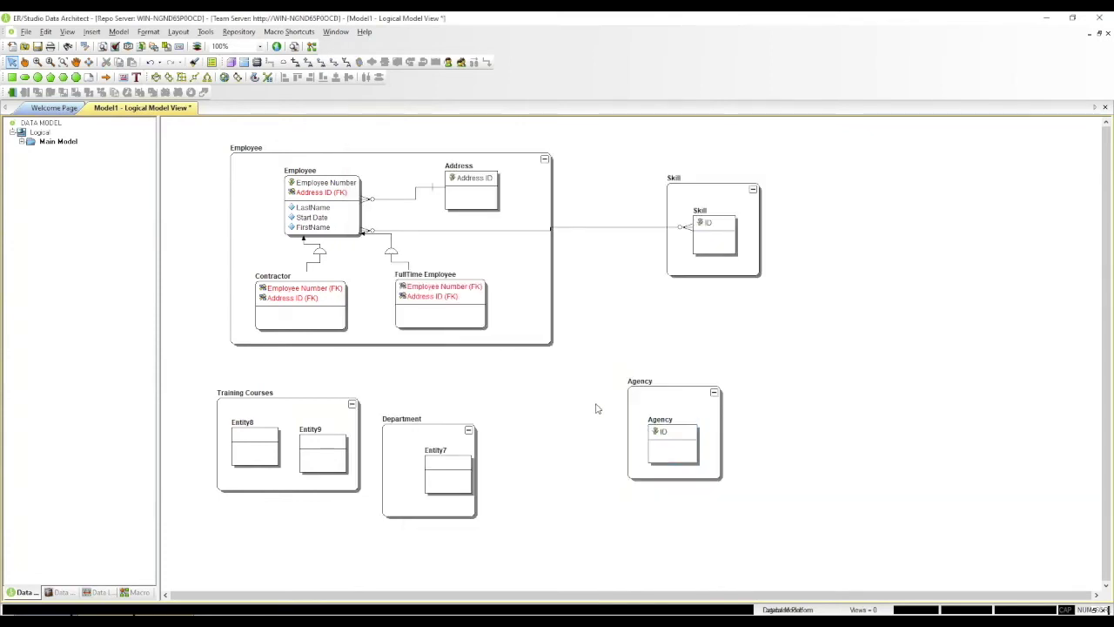
Add an "ID" attribute to Entity7 in the Department object and include it in the primary key.
{"action": "double_click", "coordinate": [442, 461]}
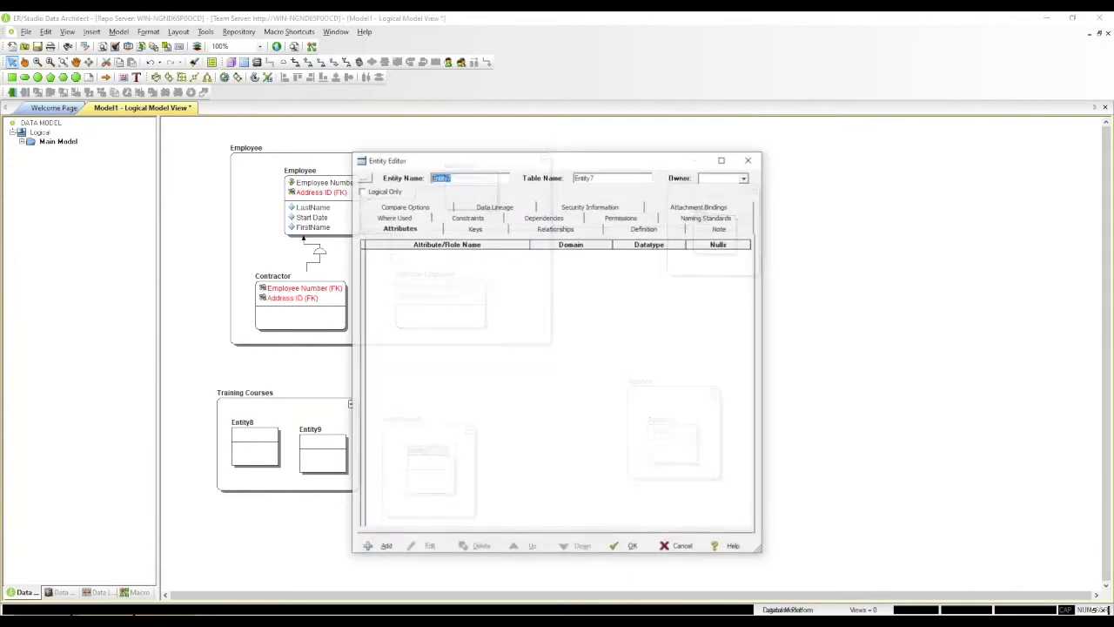
{"action": "left_click", "coordinate": [387, 549]}
{"action": "type", "text": "ID"}
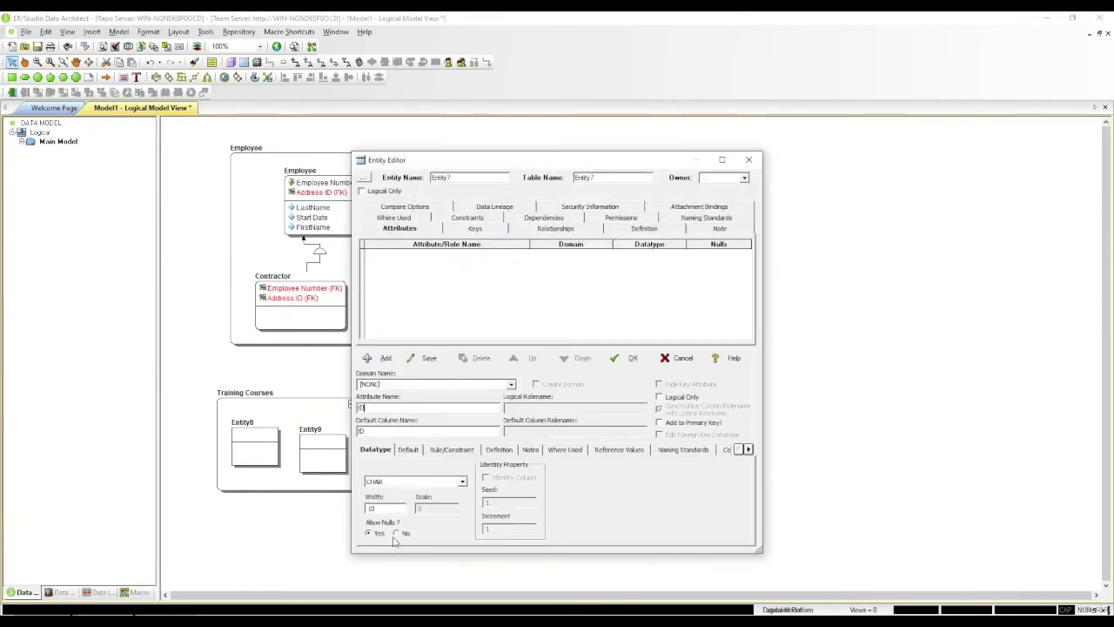
{"action": "left_click", "coordinate": [673, 422]}
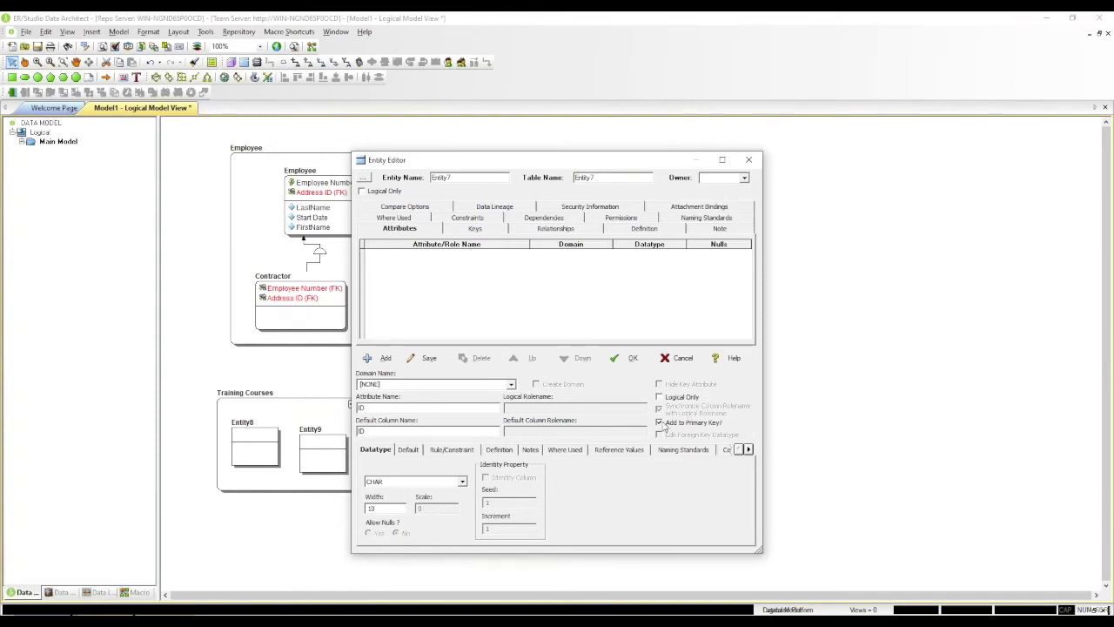
{"action": "left_click", "coordinate": [629, 358]}
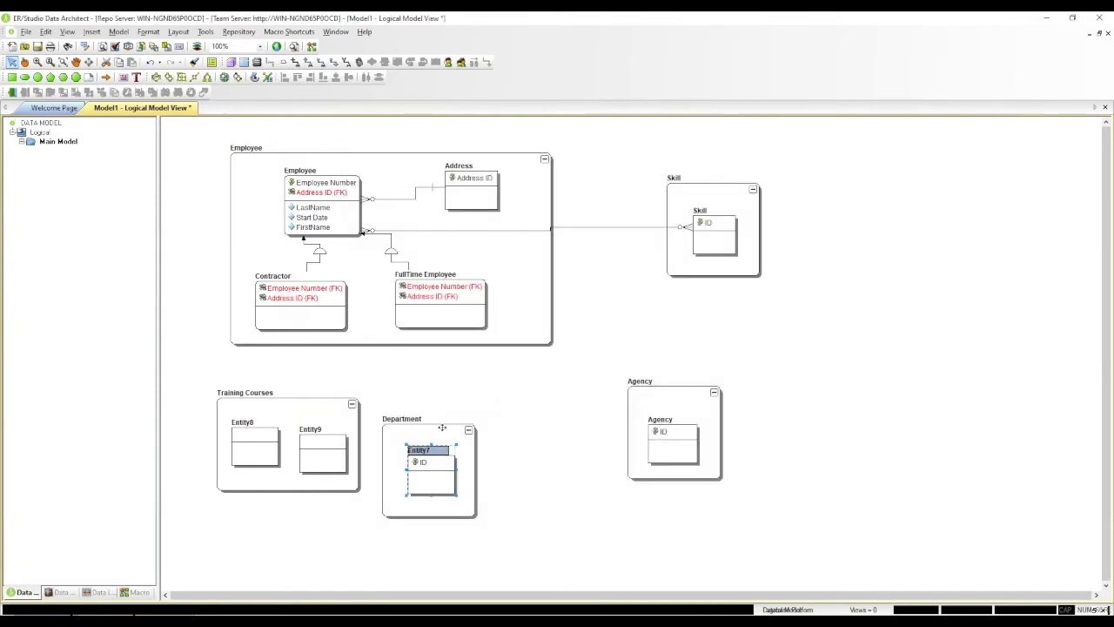
Rename Entity8 in the Training Courses object as TrainingCourse.
{"action": "double_click", "coordinate": [264, 437]}
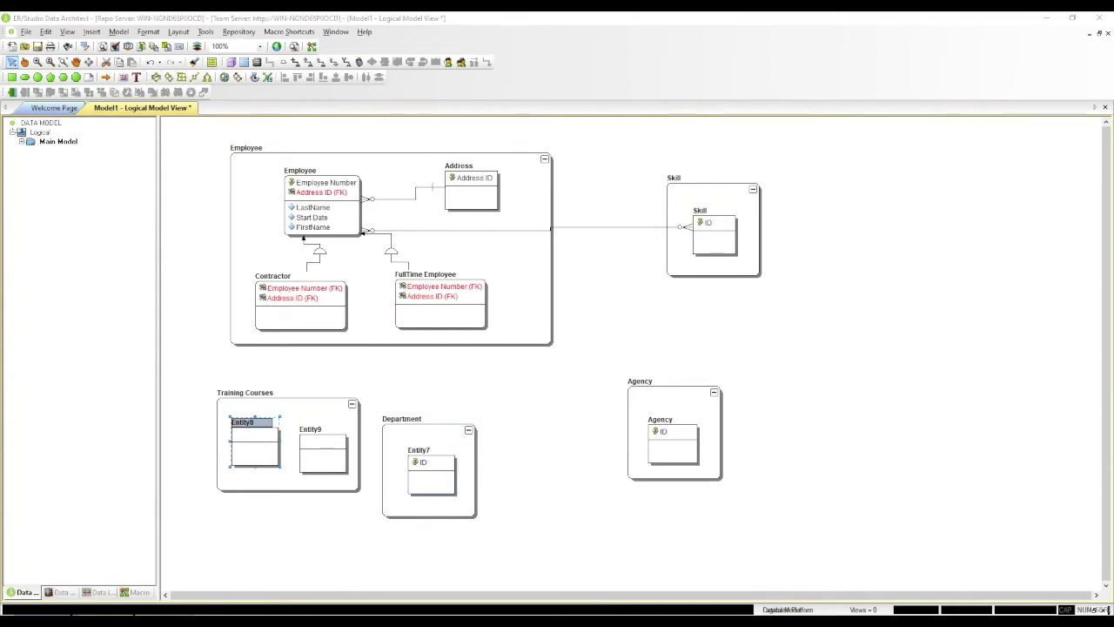
{"action": "type", "text": "I"}
{"action": "type", "text": "raining"}
{"action": "type", "text": "Course"}
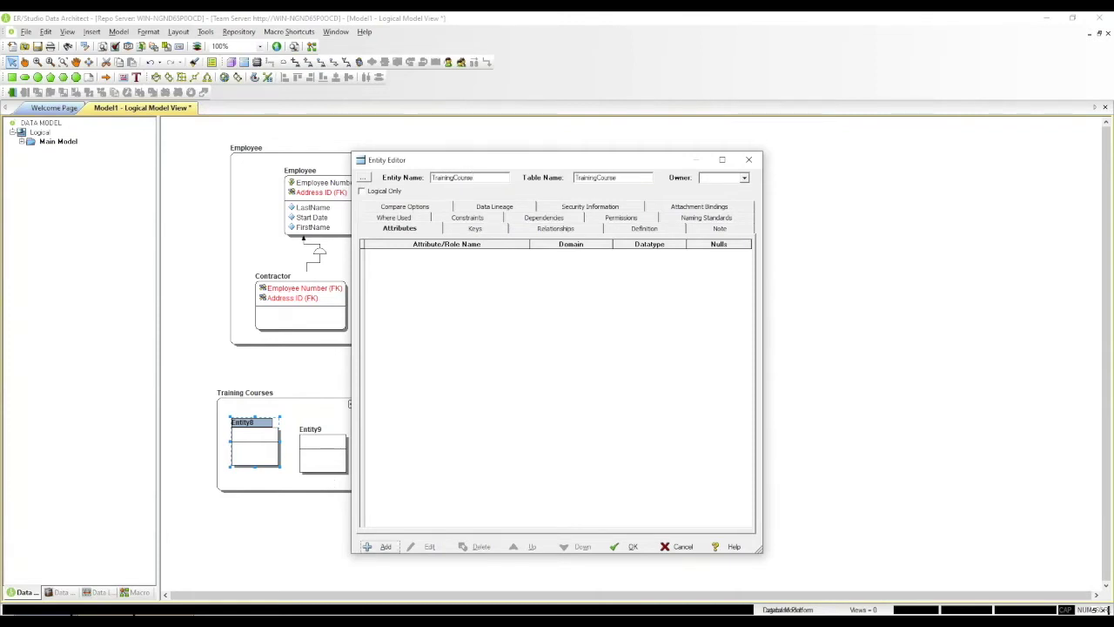
Add a "CourseID" attribute to the TrainingCourse entity and include it in the primary key.
{"action": "left_click", "coordinate": [382, 547]}
{"action": "type", "text": "CourseID"}
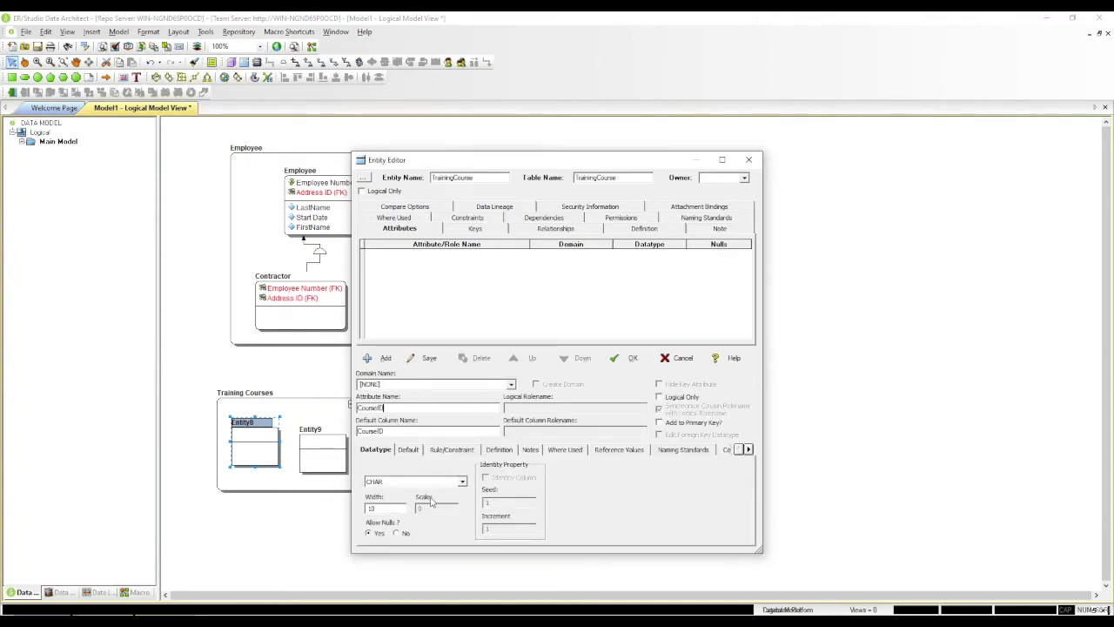
{"action": "left_click", "coordinate": [661, 423]}
{"action": "left_click", "coordinate": [629, 357]}
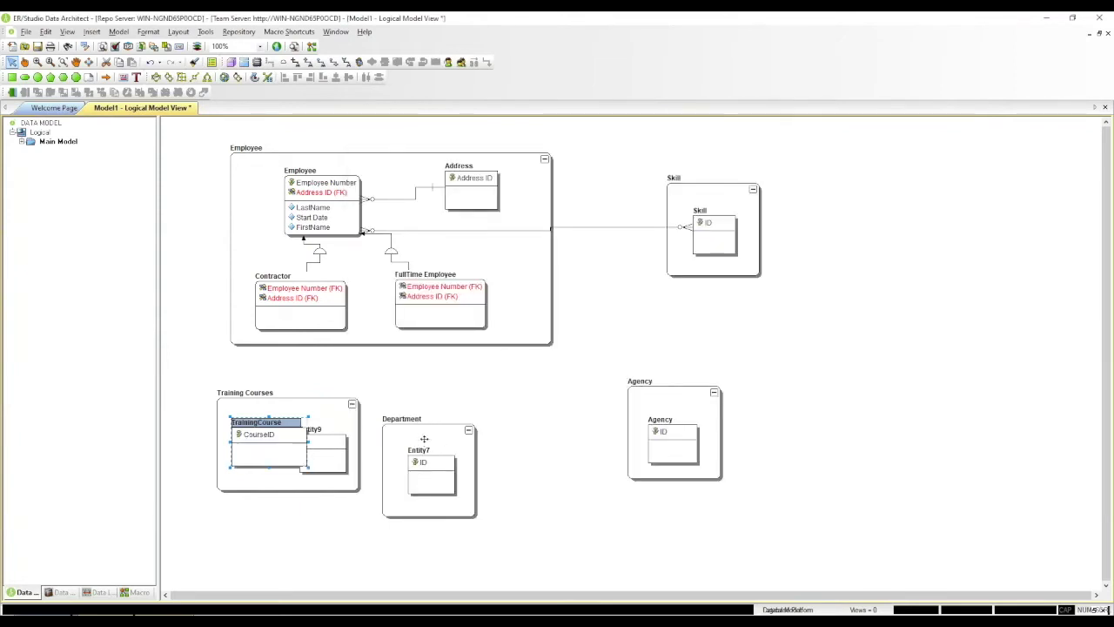
Make room by moving the Department object right, widening the Training Courses object and shifting Entity9 clear of TrainingCourse.
{"action": "left_click_drag", "start_coordinate": [424, 439], "coordinate": [532, 419]}
{"action": "left_click", "coordinate": [341, 422]}
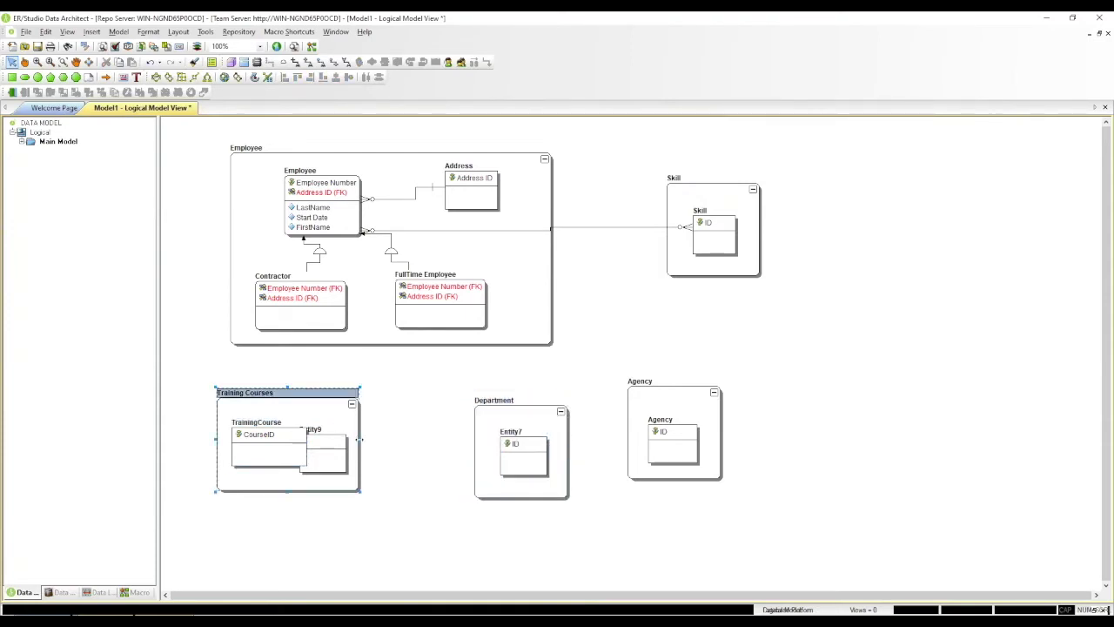
{"action": "left_click_drag", "start_coordinate": [361, 440], "coordinate": [436, 440]}
{"action": "left_click_drag", "start_coordinate": [333, 449], "coordinate": [364, 445]}
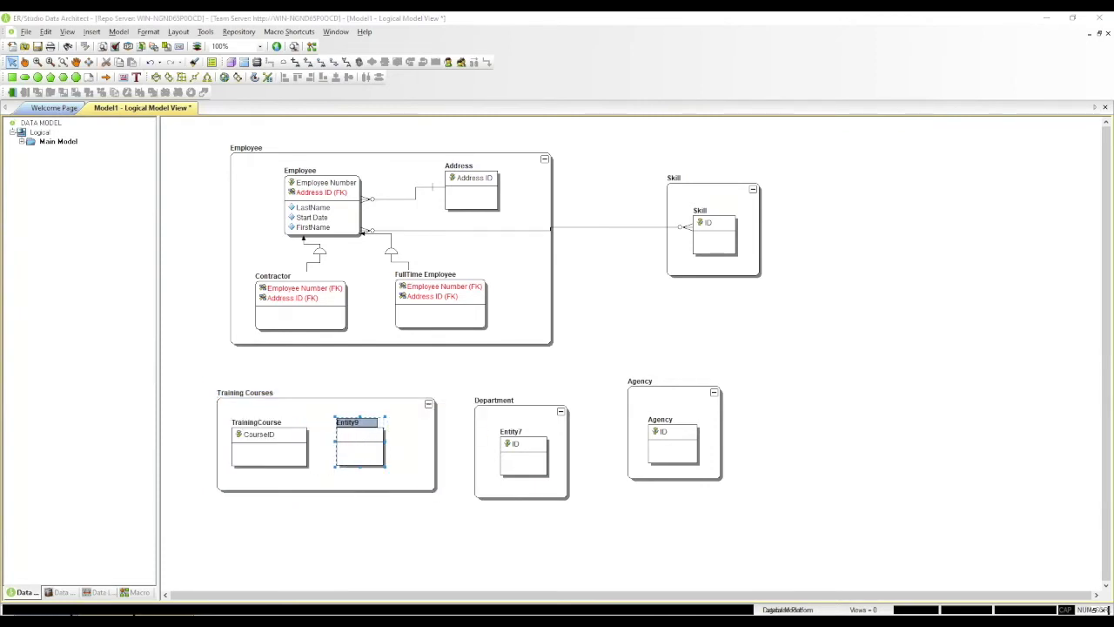
Rename Entity9 in the Training Courses object as Training History, without adding any attributes.
{"action": "double_click", "coordinate": [364, 445]}
{"action": "type", "text": "Training History"}
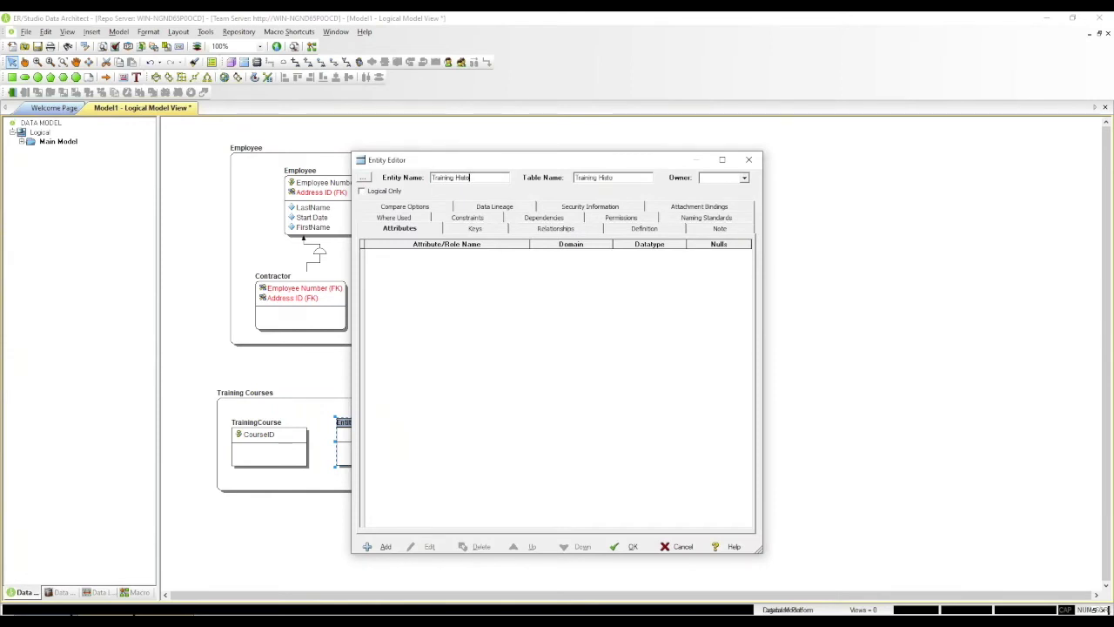
{"action": "left_click", "coordinate": [383, 547]}
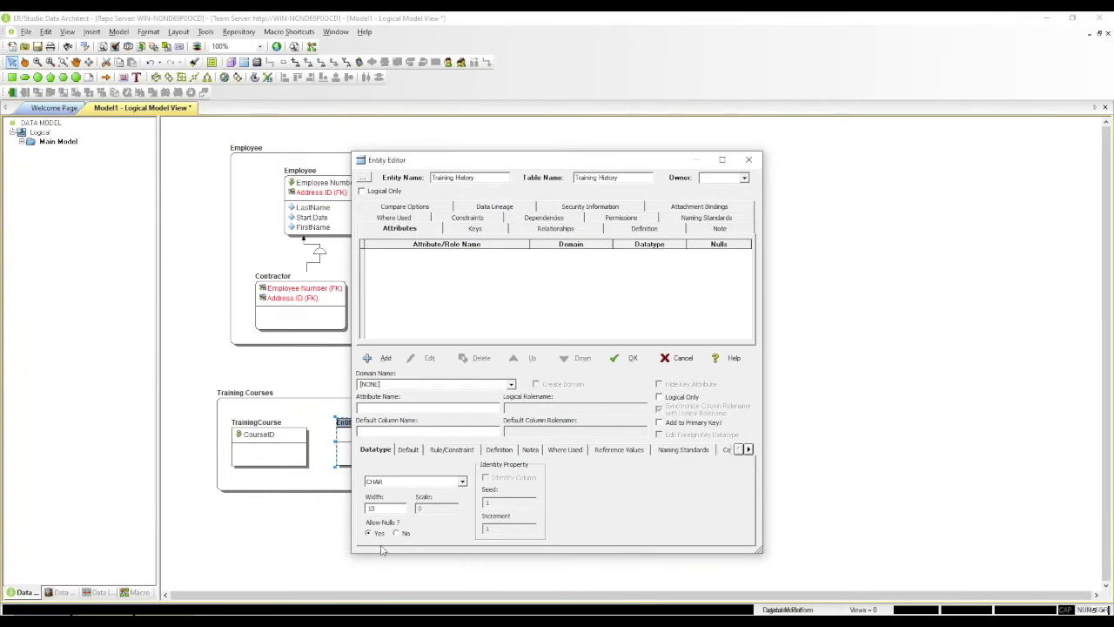
{"action": "left_click", "coordinate": [633, 361]}
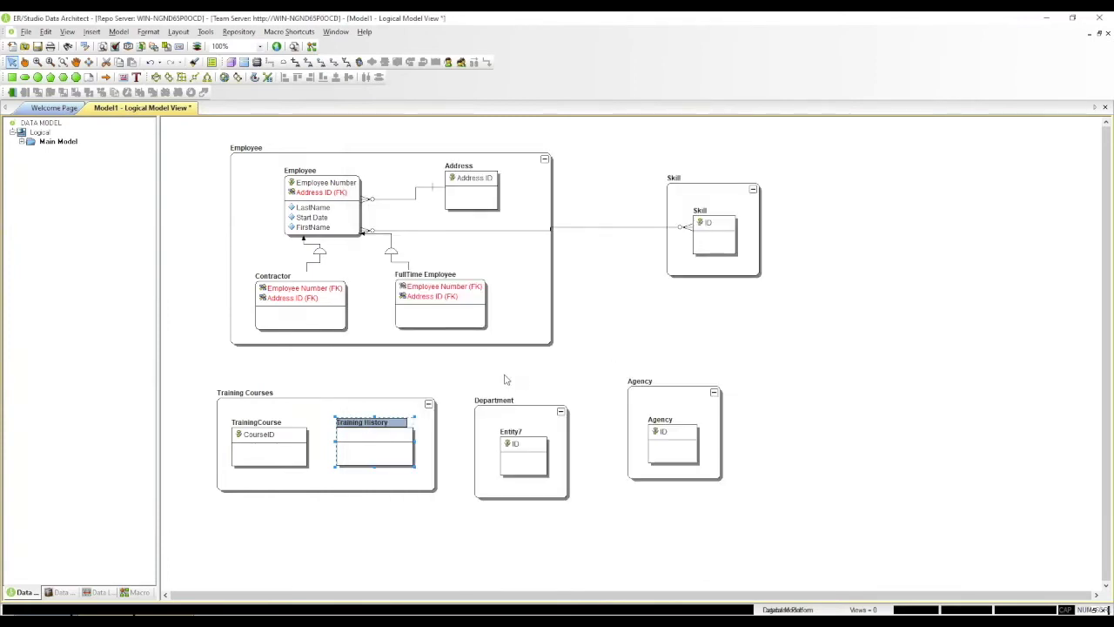
Rename Entity7 in the Department object as Department.
{"action": "double_click", "coordinate": [518, 447]}
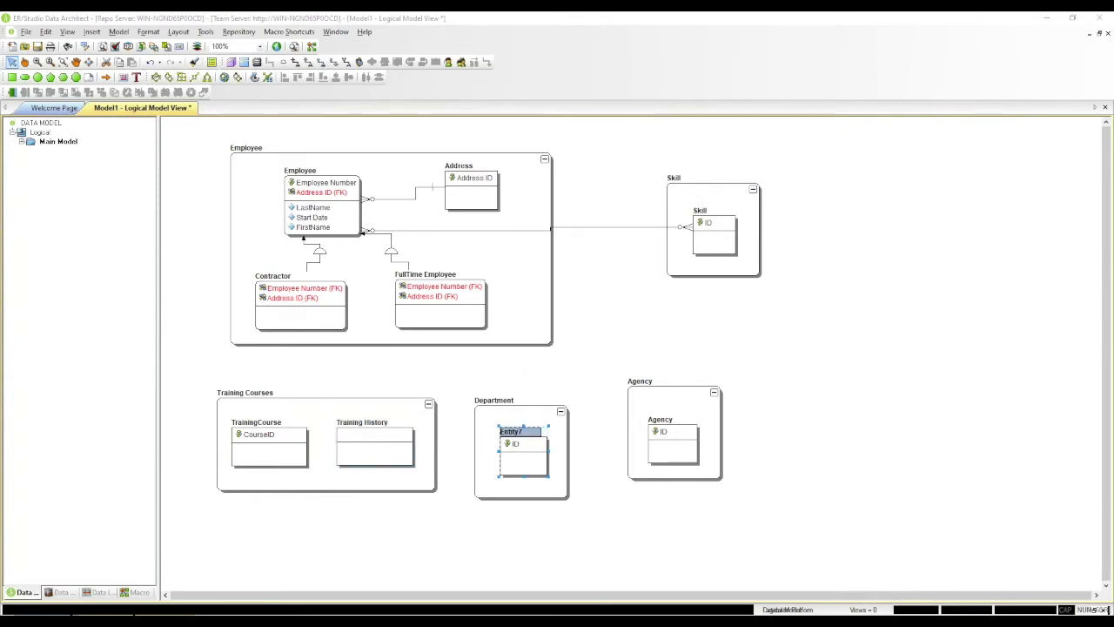
{"action": "type", "text": "Department"}
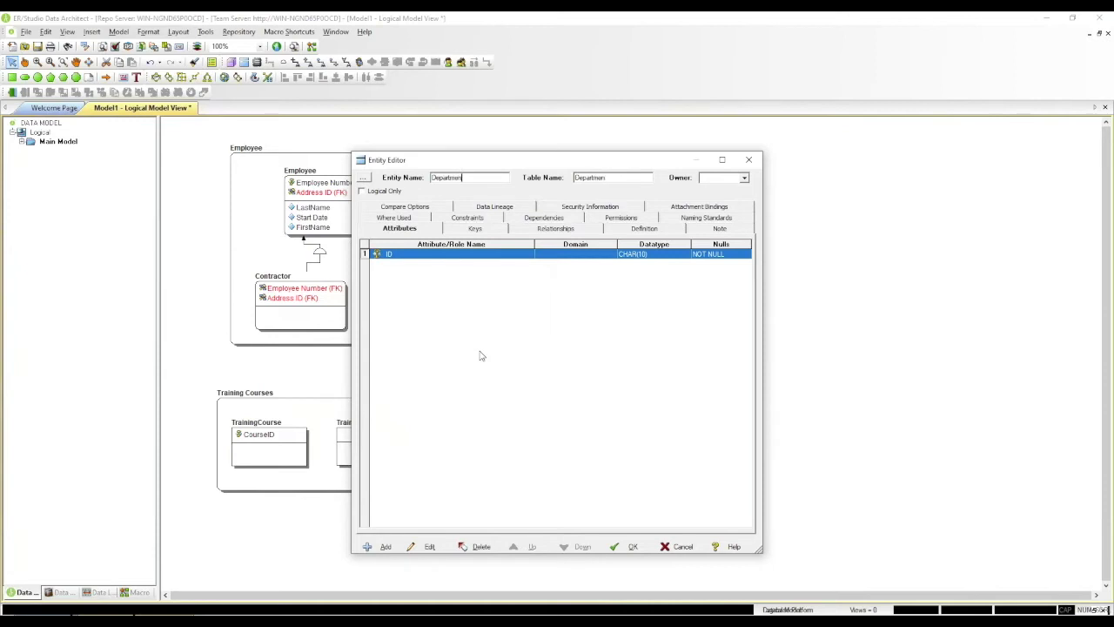
{"action": "left_click", "coordinate": [627, 544]}
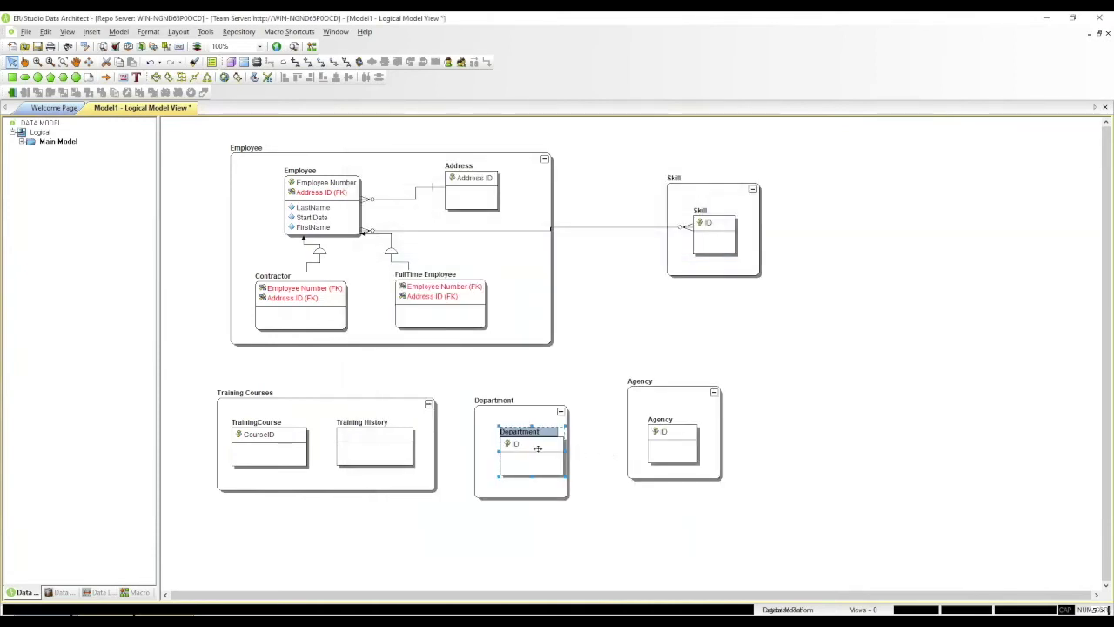
Add the Agency, Department, TrainingCourse and Training History entities to their respective business data objects.
{"action": "left_click_drag", "start_coordinate": [612, 384], "coordinate": [731, 474]}
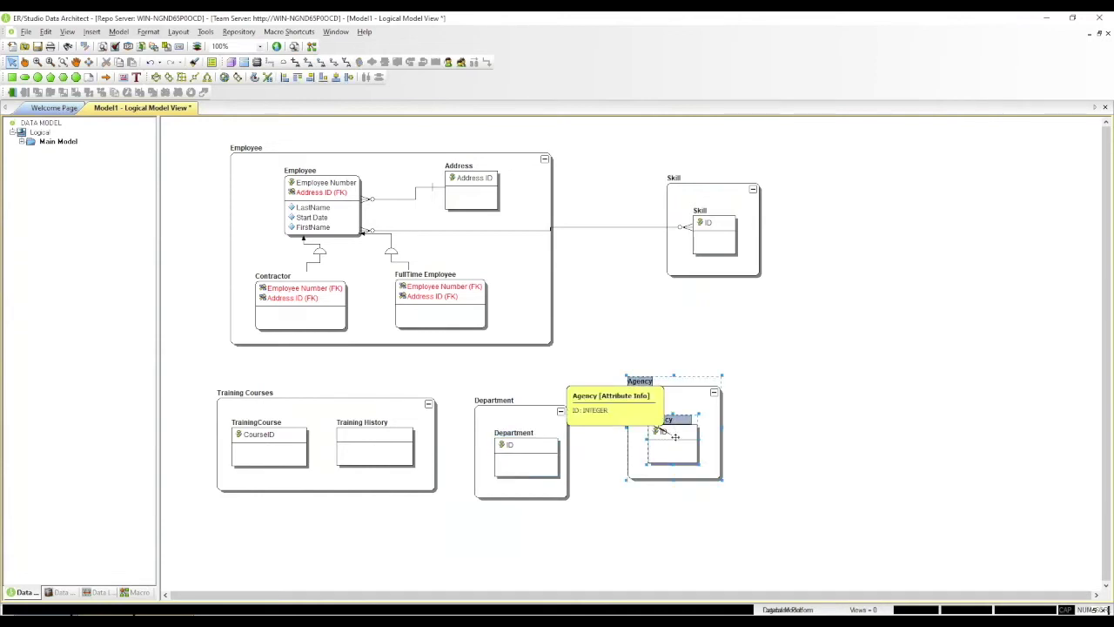
{"action": "right_click", "coordinate": [675, 437]}
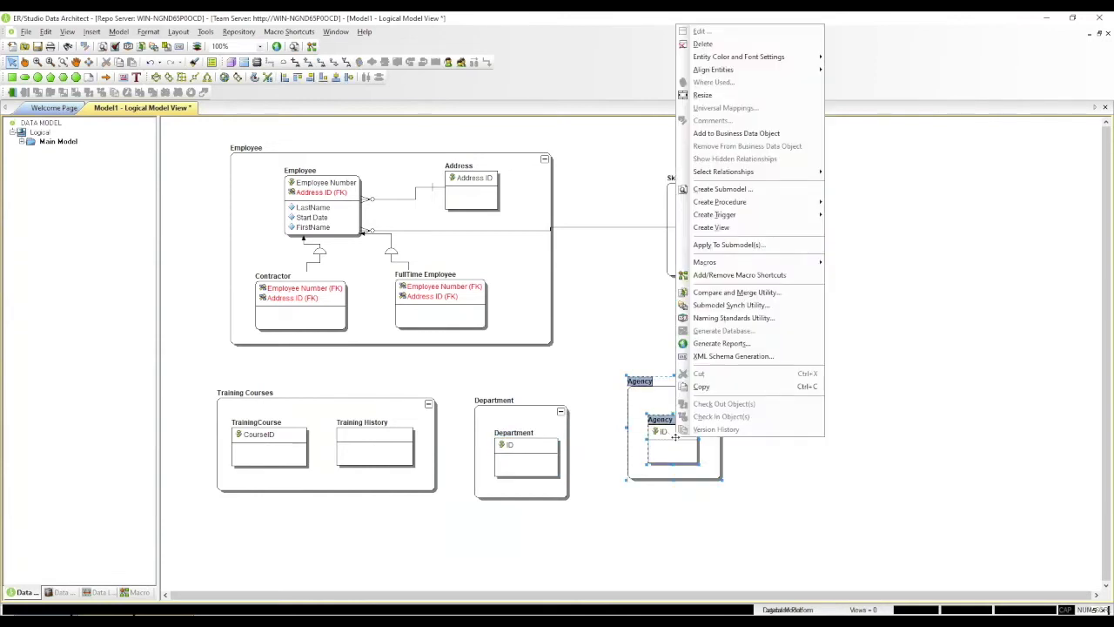
{"action": "left_click", "coordinate": [732, 138]}
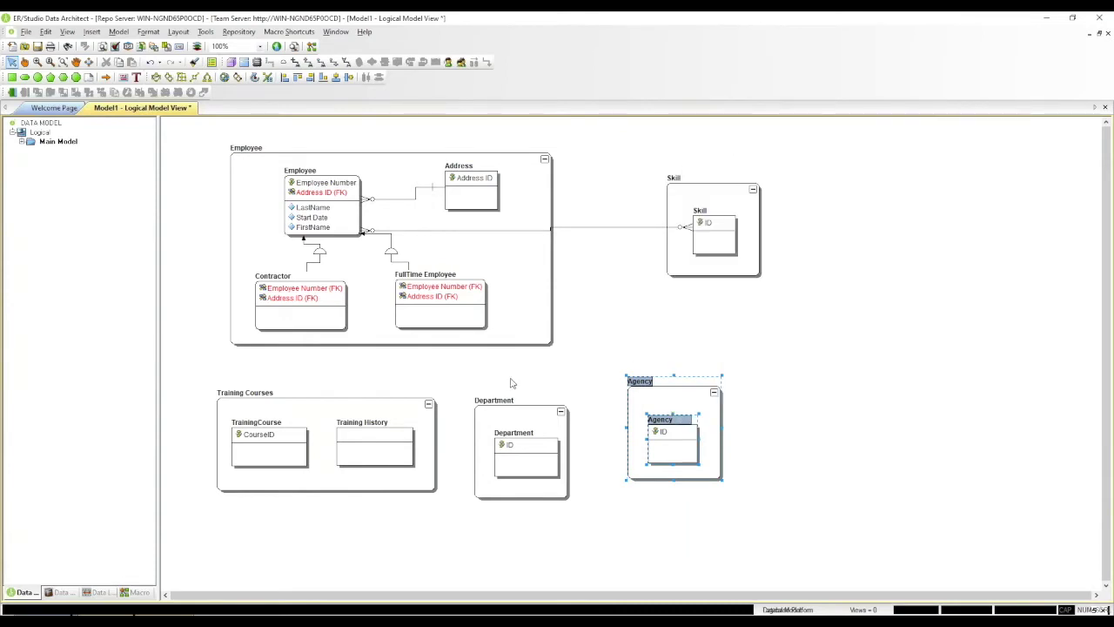
{"action": "left_click", "coordinate": [546, 471]}
{"action": "right_click", "coordinate": [531, 447]}
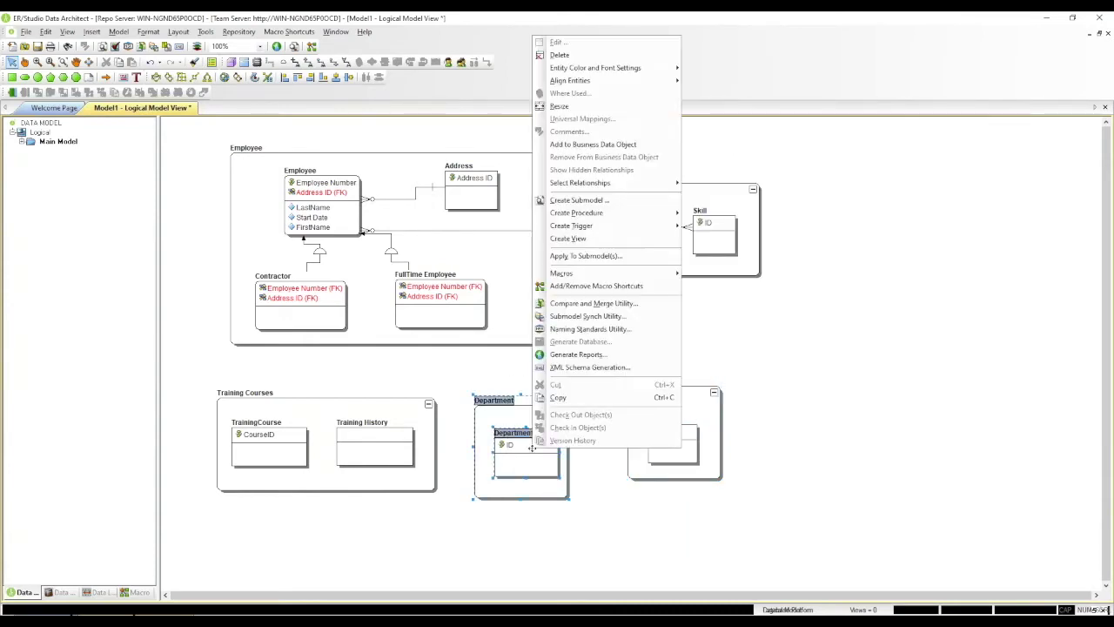
{"action": "left_click", "coordinate": [592, 144]}
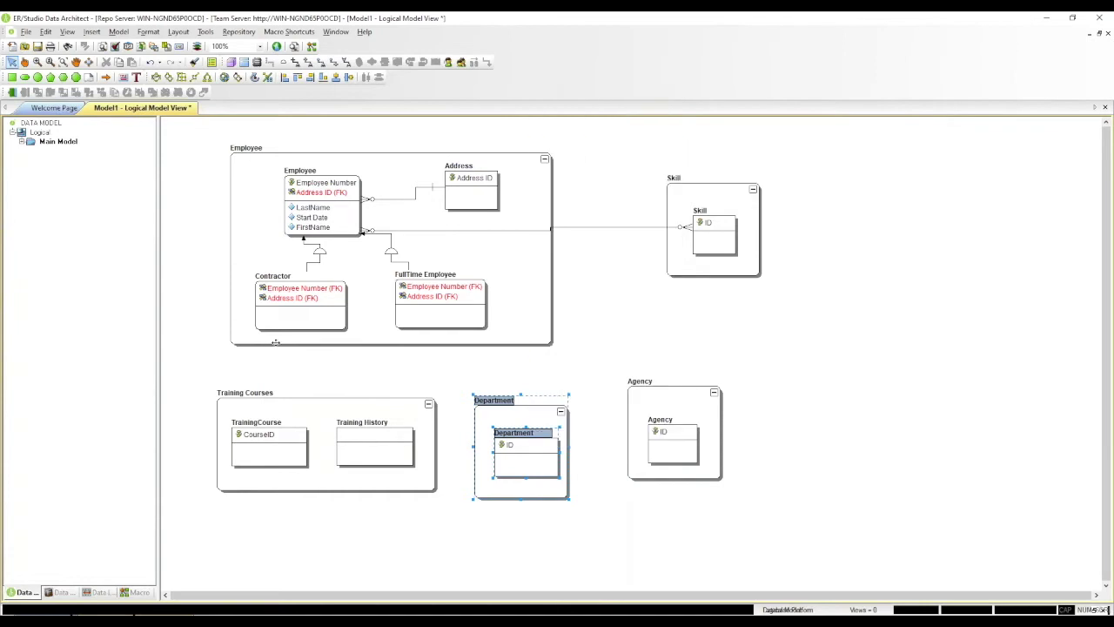
{"action": "left_click_drag", "start_coordinate": [198, 379], "coordinate": [450, 480]}
{"action": "right_click", "coordinate": [389, 442]}
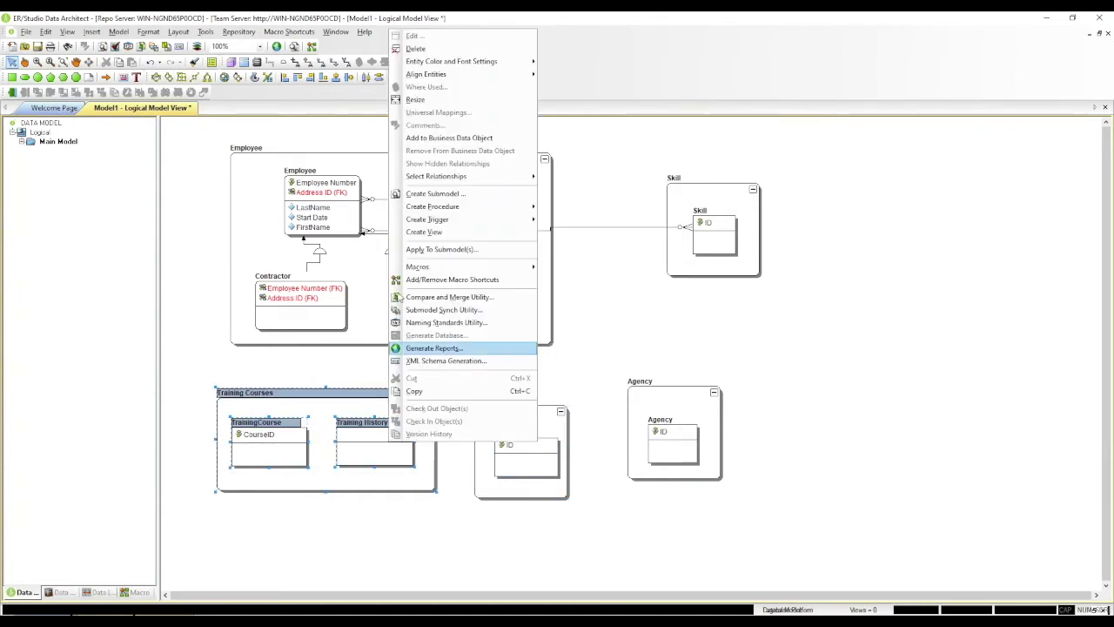
{"action": "left_click", "coordinate": [432, 139]}
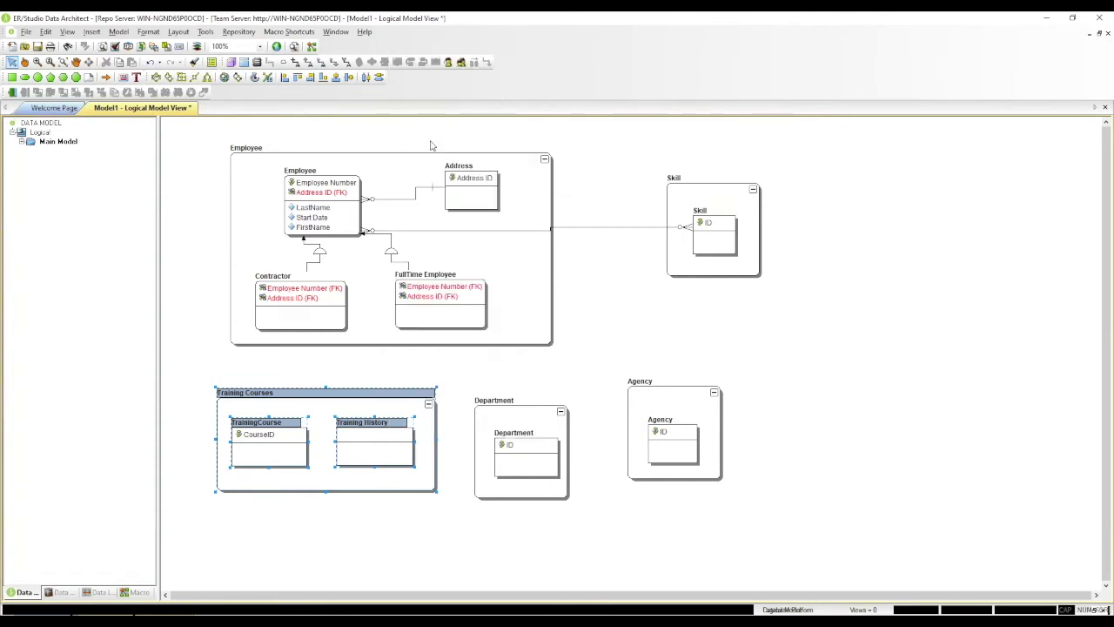
Space out the Training Courses, Department and Agency objects along the lower row of the diagram.
{"action": "left_click", "coordinate": [366, 369]}
{"action": "mouse_move", "coordinate": [383, 411]}
{"action": "left_mouse_down"}
{"action": "mouse_move", "coordinate": [445, 400]}
{"action": "mouse_move", "coordinate": [368, 419]}
{"action": "left_mouse_up"}
{"action": "mouse_move", "coordinate": [494, 411]}
{"action": "left_mouse_down"}
{"action": "mouse_move", "coordinate": [482, 388]}
{"action": "mouse_move", "coordinate": [511, 402]}
{"action": "left_mouse_up"}
{"action": "mouse_move", "coordinate": [638, 400]}
{"action": "left_mouse_down"}
{"action": "mouse_move", "coordinate": [629, 408]}
{"action": "mouse_move", "coordinate": [648, 404]}
{"action": "left_mouse_up"}
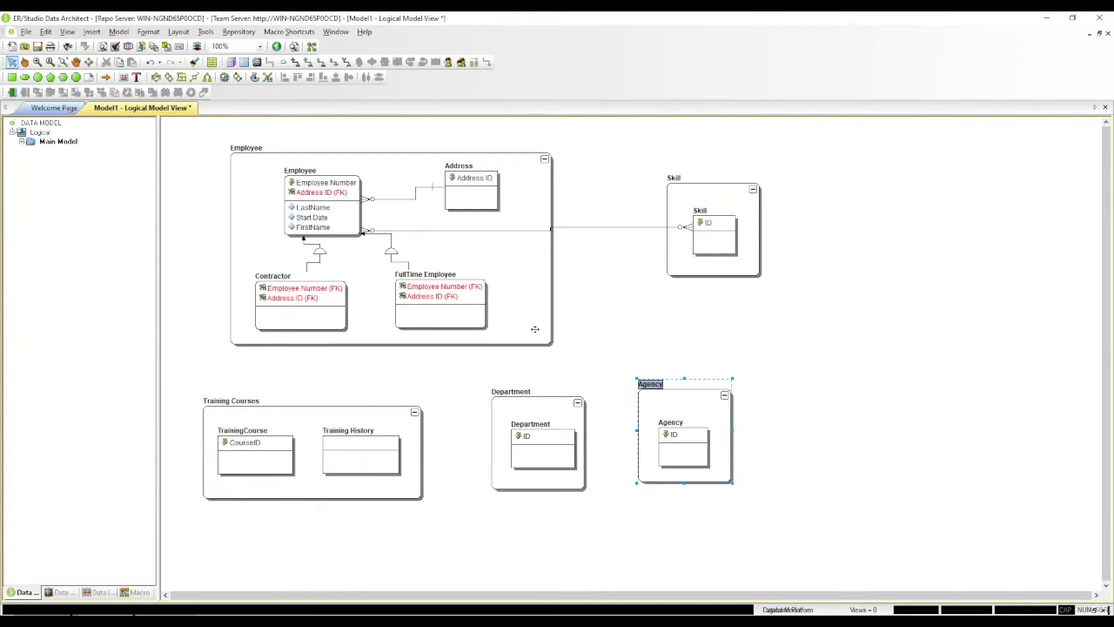
Change the Address to Employee relationship to non-identifying and optional, and shift the FullTime Employee entity slightly down and left.
{"action": "mouse_move", "coordinate": [455, 296]}
{"action": "double_click", "coordinate": [416, 192]}
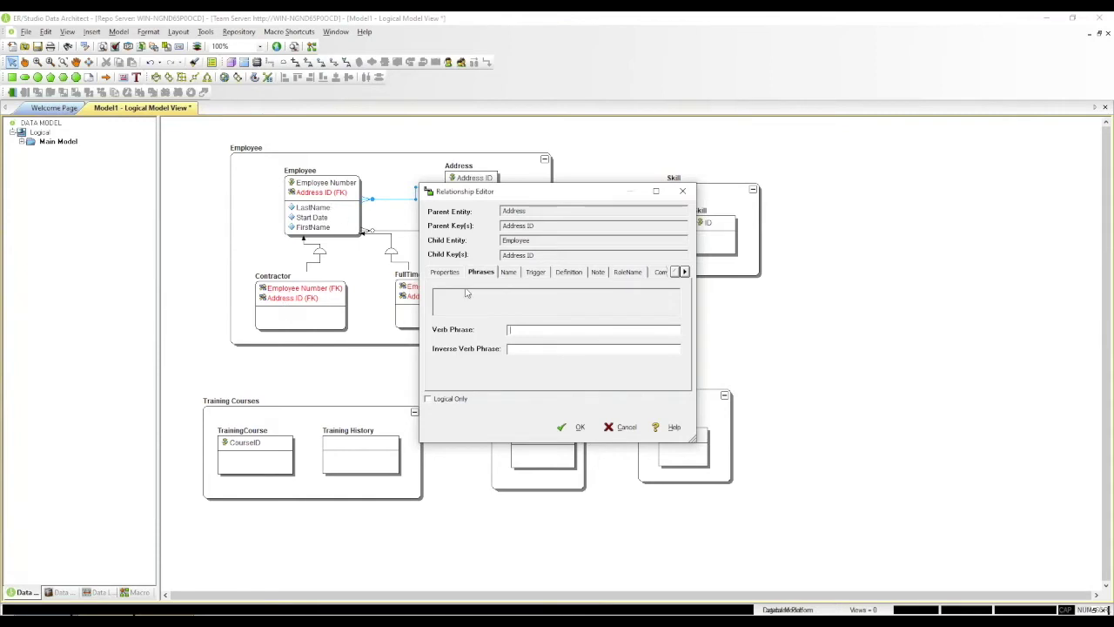
{"action": "left_click", "coordinate": [445, 272]}
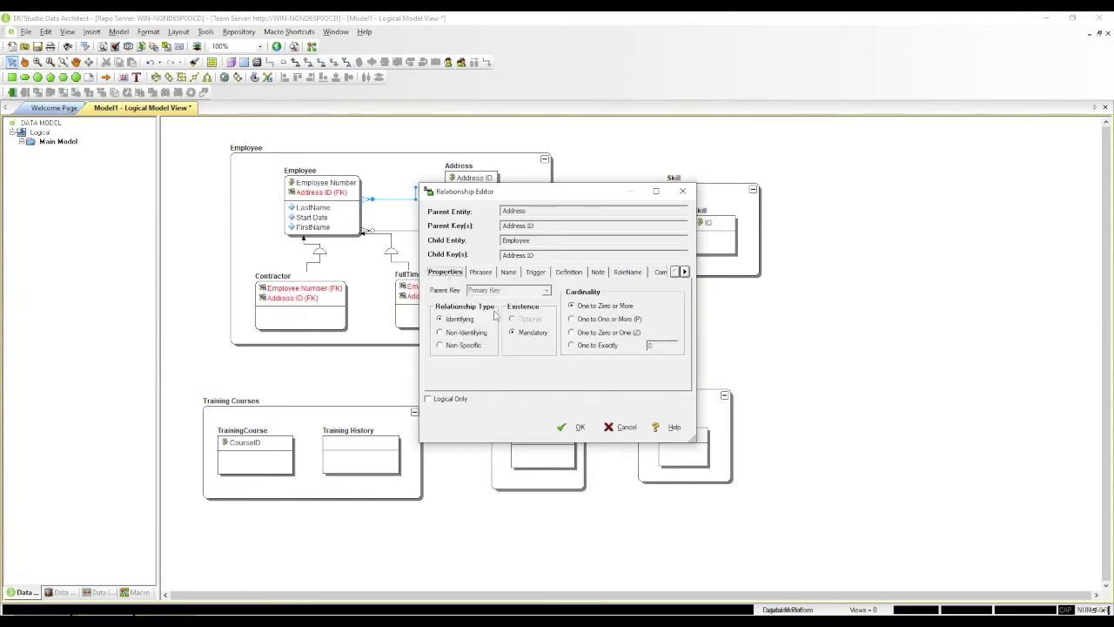
{"action": "left_click", "coordinate": [461, 333]}
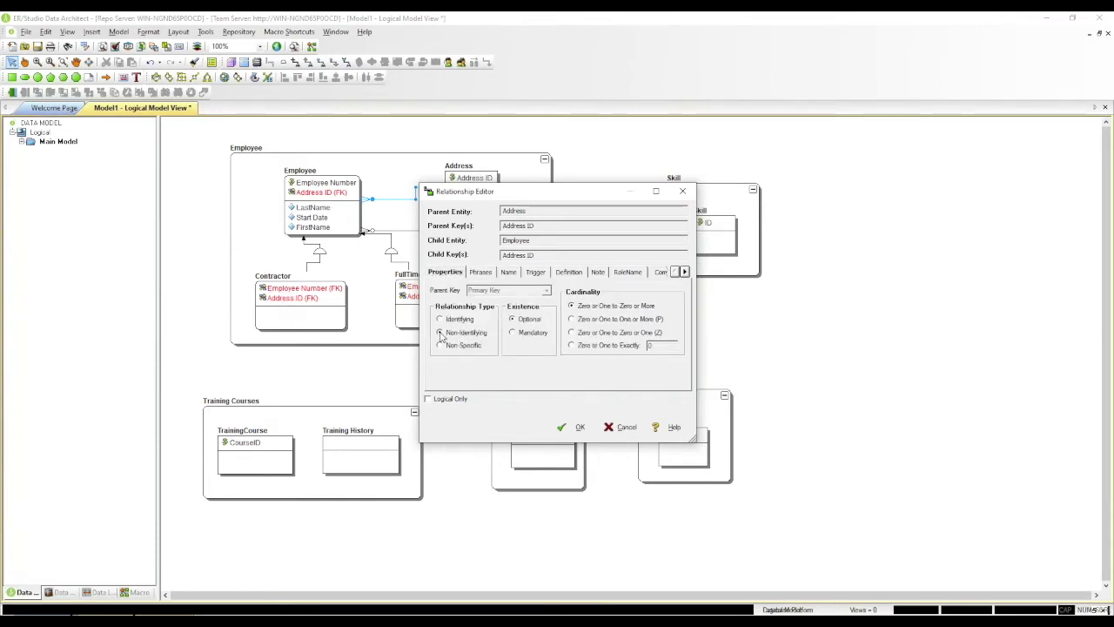
{"action": "left_click", "coordinate": [579, 427]}
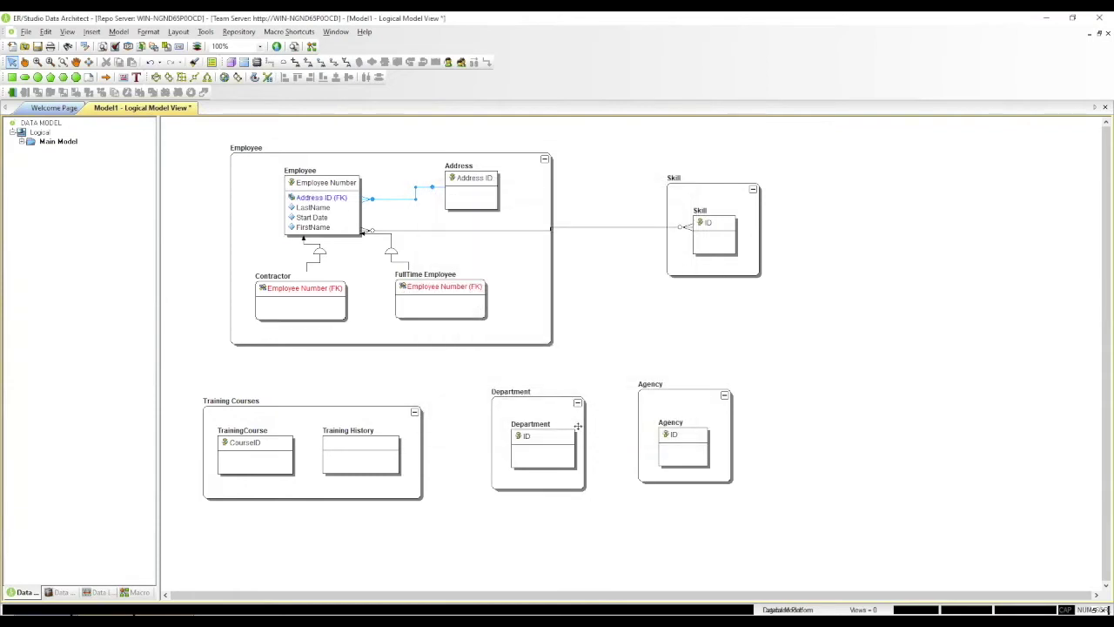
{"action": "left_click_drag", "start_coordinate": [438, 285], "coordinate": [427, 291]}
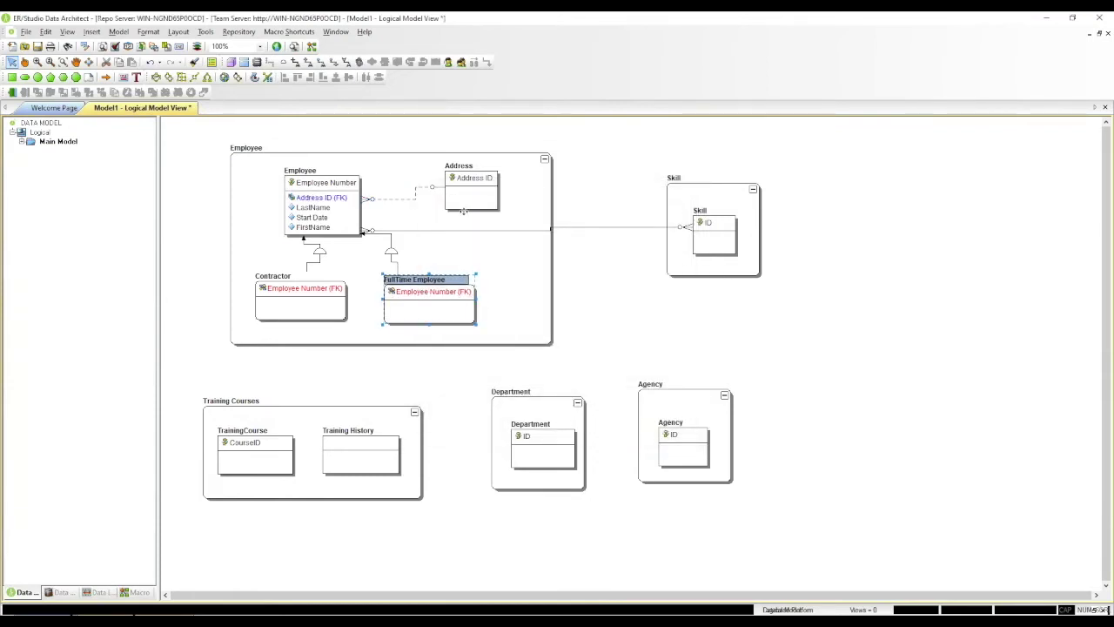
Create a mandatory non-identifying relationship from Agency to FullTime Employee and reroute its line clear of the Department object.
{"action": "mouse_move", "coordinate": [449, 307]}
{"action": "left_click", "coordinate": [309, 63]}
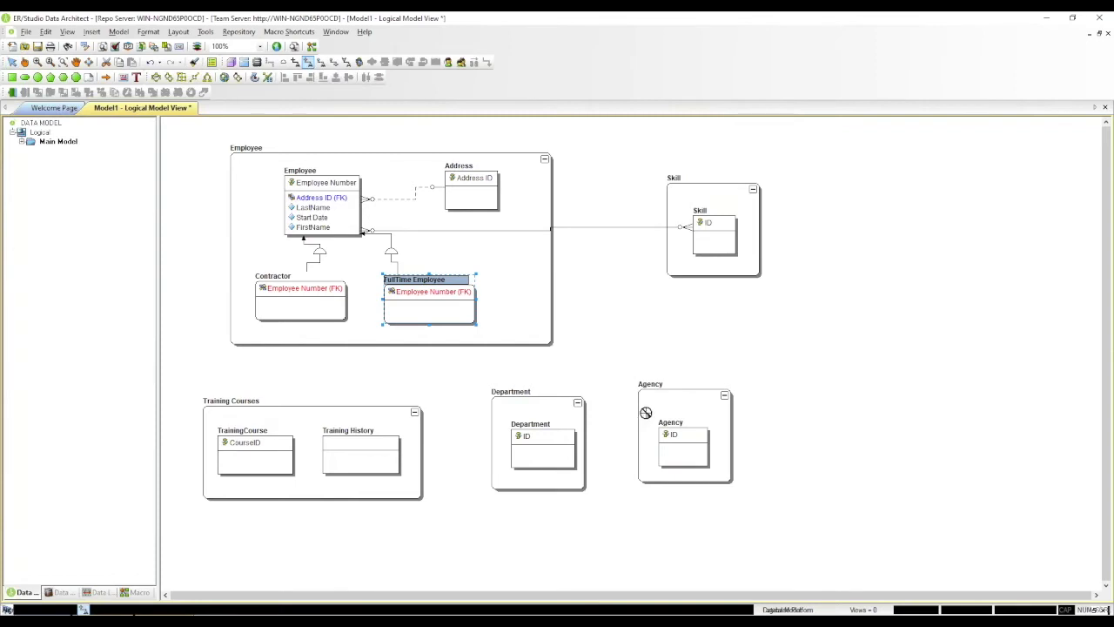
{"action": "left_click", "coordinate": [469, 303]}
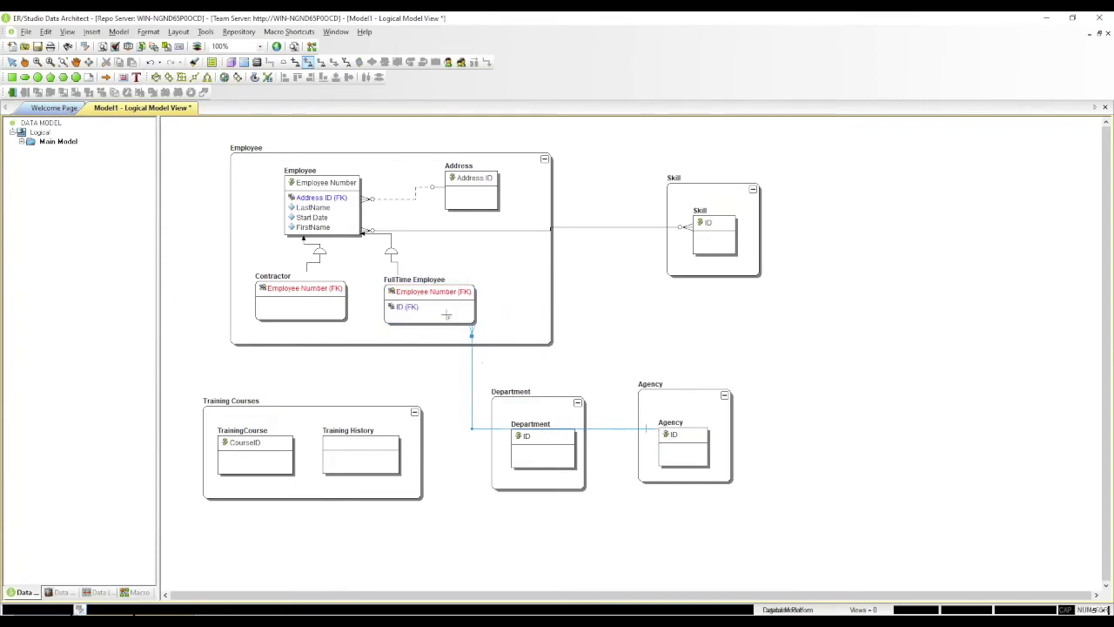
{"action": "right_click", "coordinate": [442, 360]}
{"action": "left_click_drag", "start_coordinate": [471, 366], "coordinate": [606, 340]}
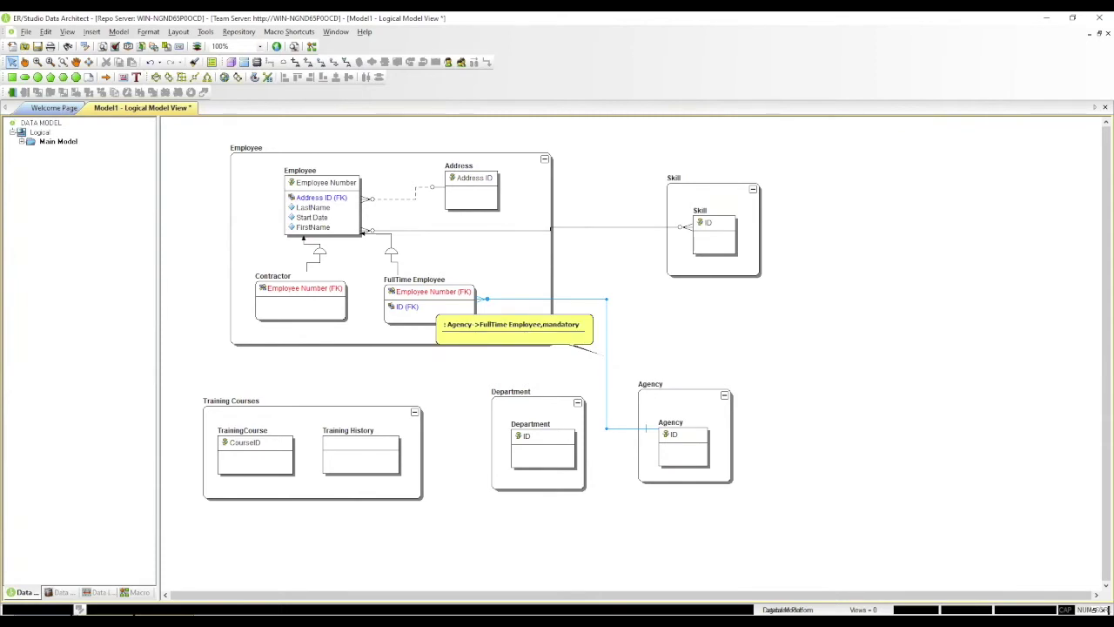
Set the Agency to FullTime Employee relationship's verb phrase to "contains" and its inverse verb phrase to "employed by".
{"action": "double_click", "coordinate": [607, 348]}
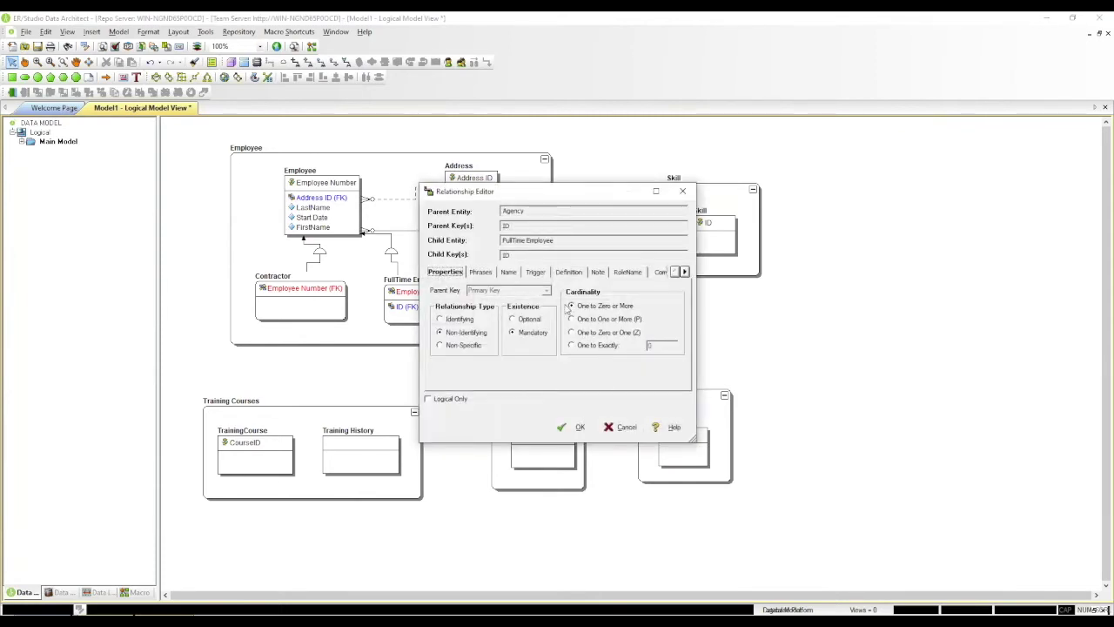
{"action": "left_click", "coordinate": [481, 272]}
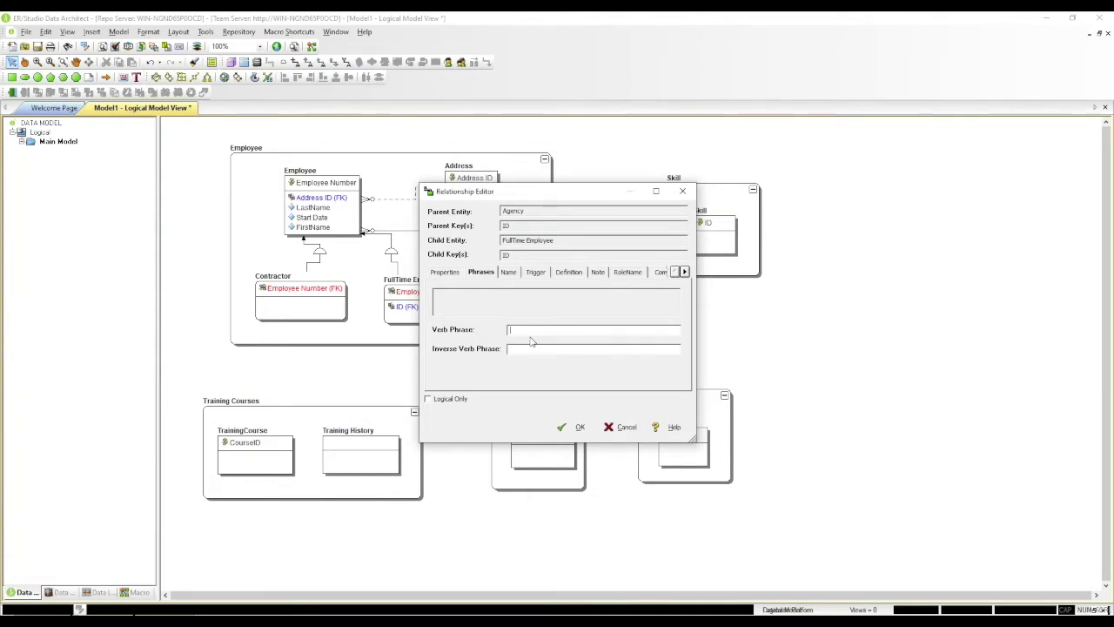
{"action": "type", "text": "contains"}
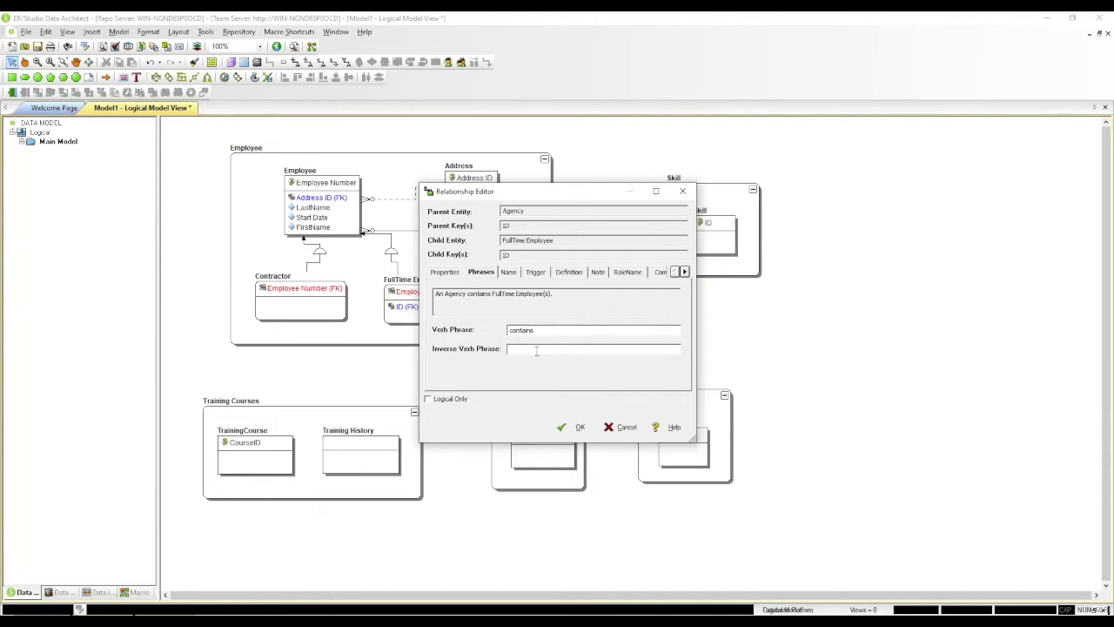
{"action": "left_click", "coordinate": [536, 351]}
{"action": "type", "text": "employed by"}
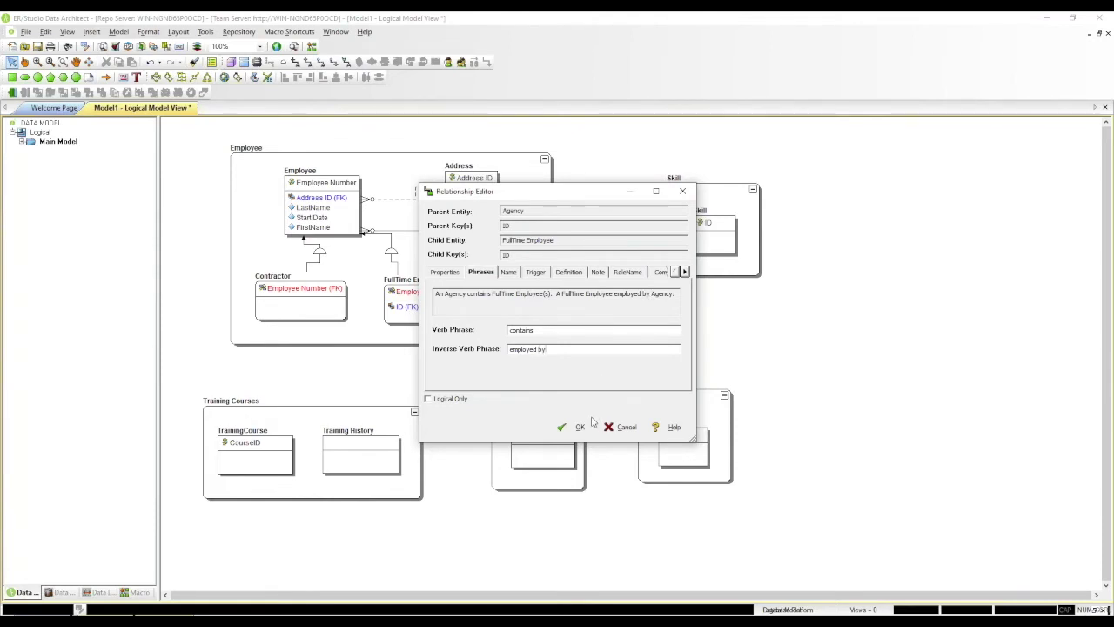
{"action": "left_click", "coordinate": [579, 426]}
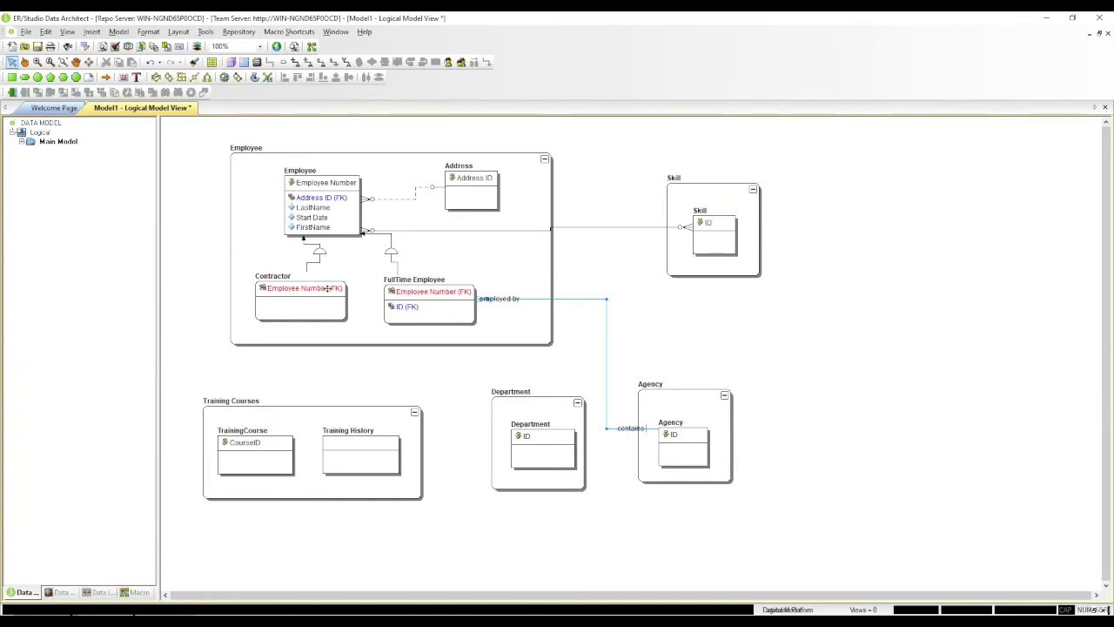
Review the properties of the Agency to FullTime Employee relationship without changing them, and delete that relationship.
{"action": "double_click", "coordinate": [523, 299]}
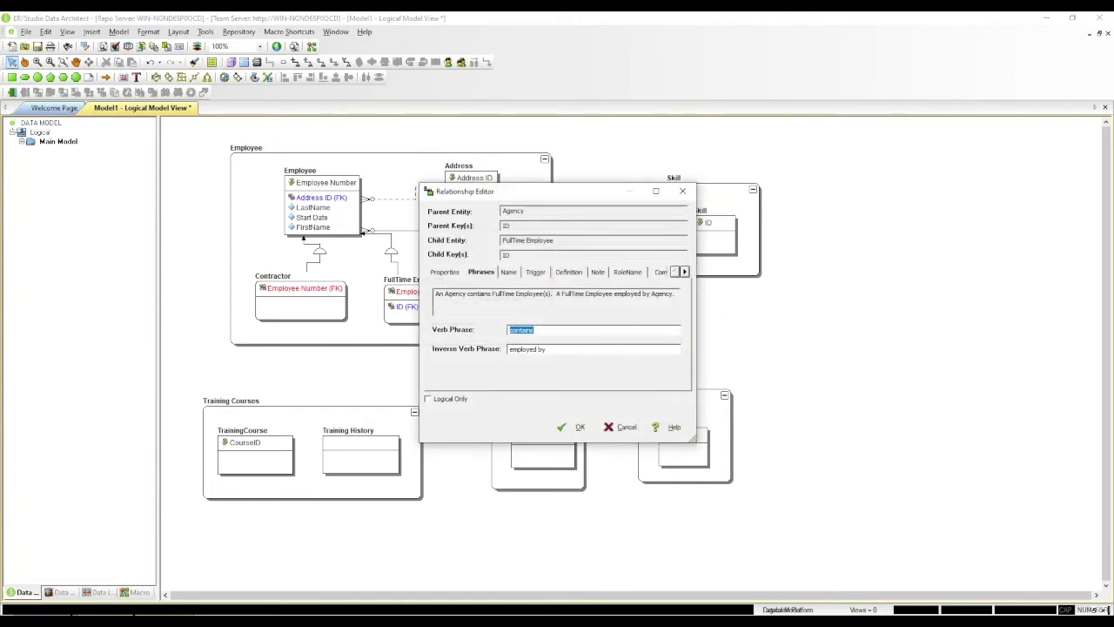
{"action": "left_click", "coordinate": [446, 274]}
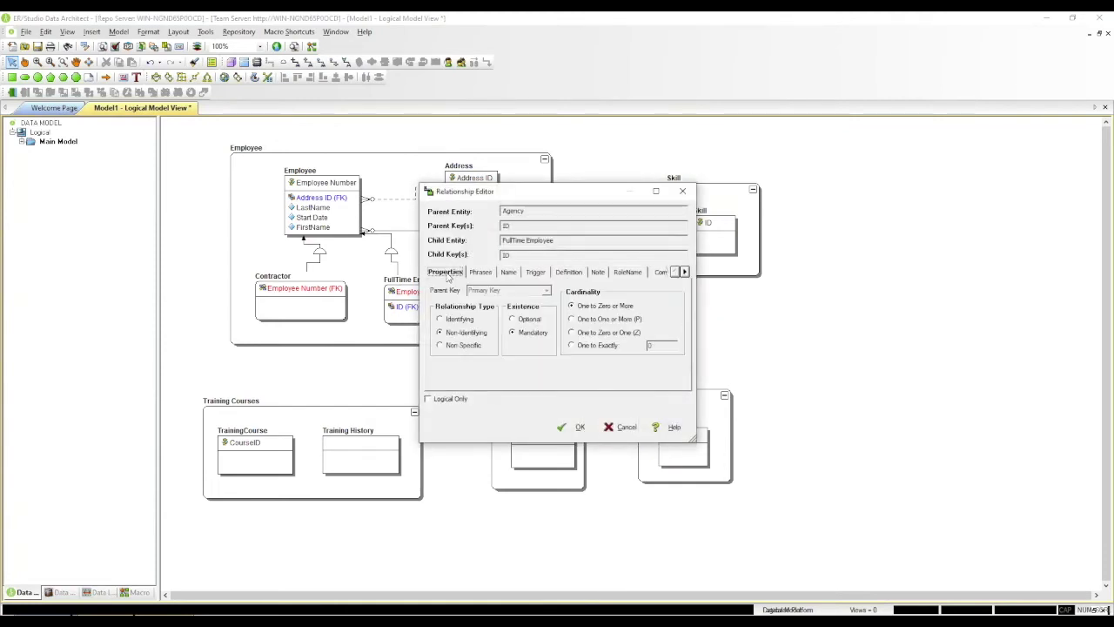
{"action": "left_click", "coordinate": [617, 433]}
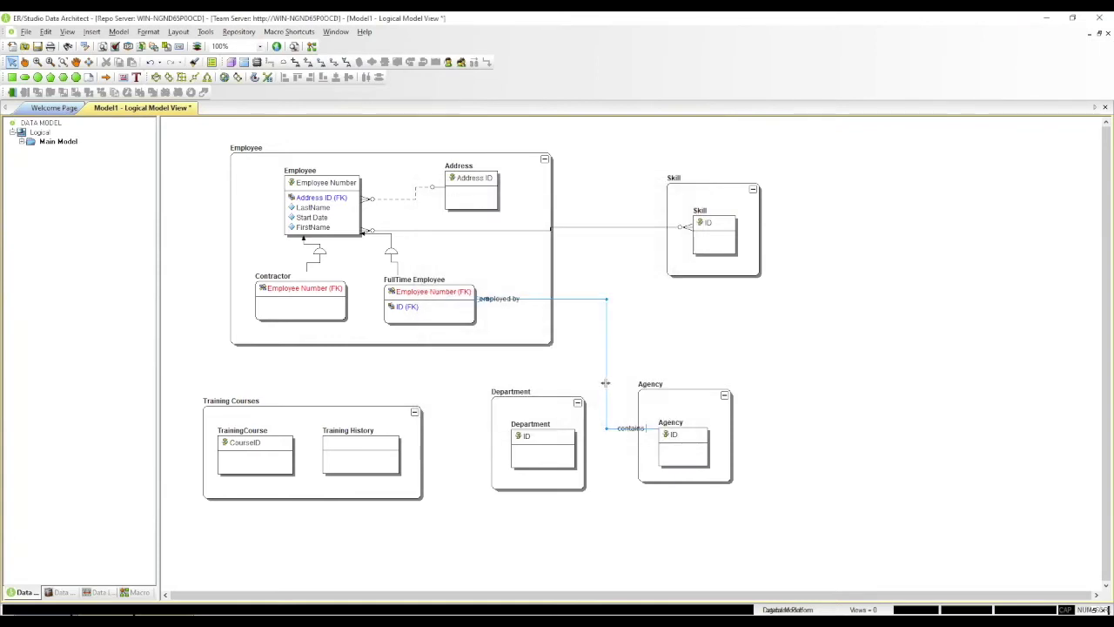
{"action": "left_click", "coordinate": [605, 383]}
{"action": "key", "text": "Delete"}
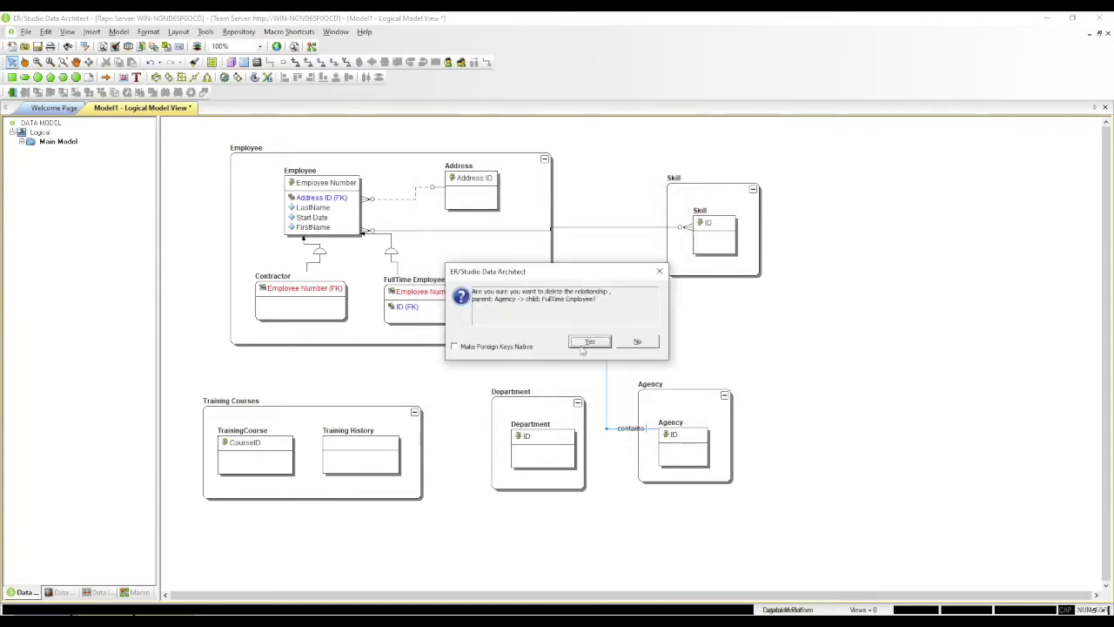
{"action": "left_click", "coordinate": [583, 345]}
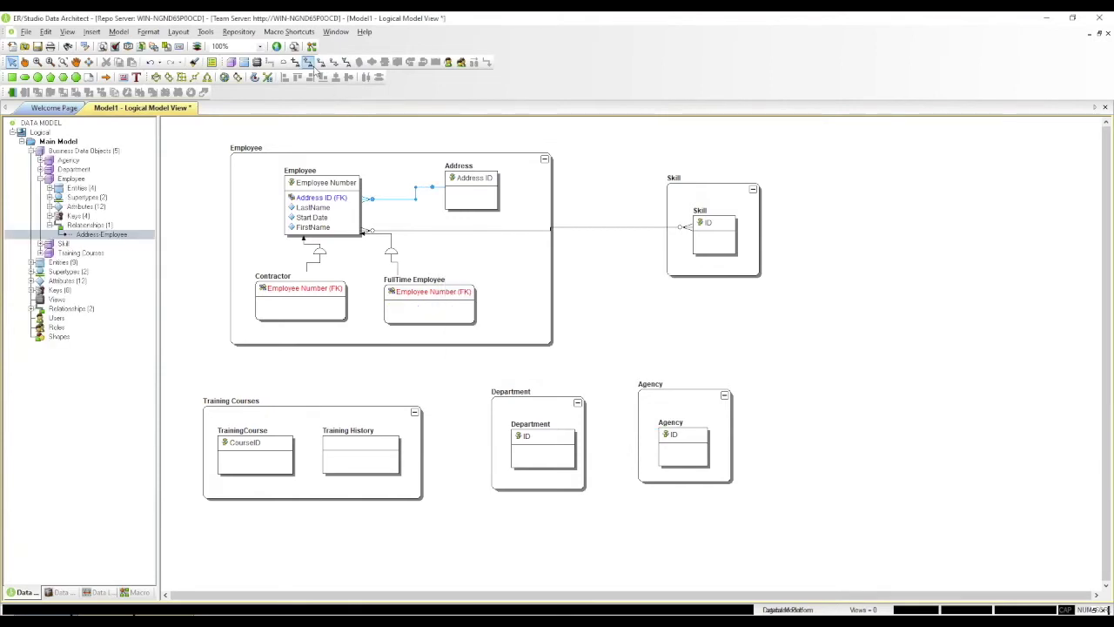
Create a mandatory non-identifying relationship from Agency to Contractor, and swap the positions of the Contractor and FullTime Employee entities.
{"action": "left_click", "coordinate": [681, 442]}
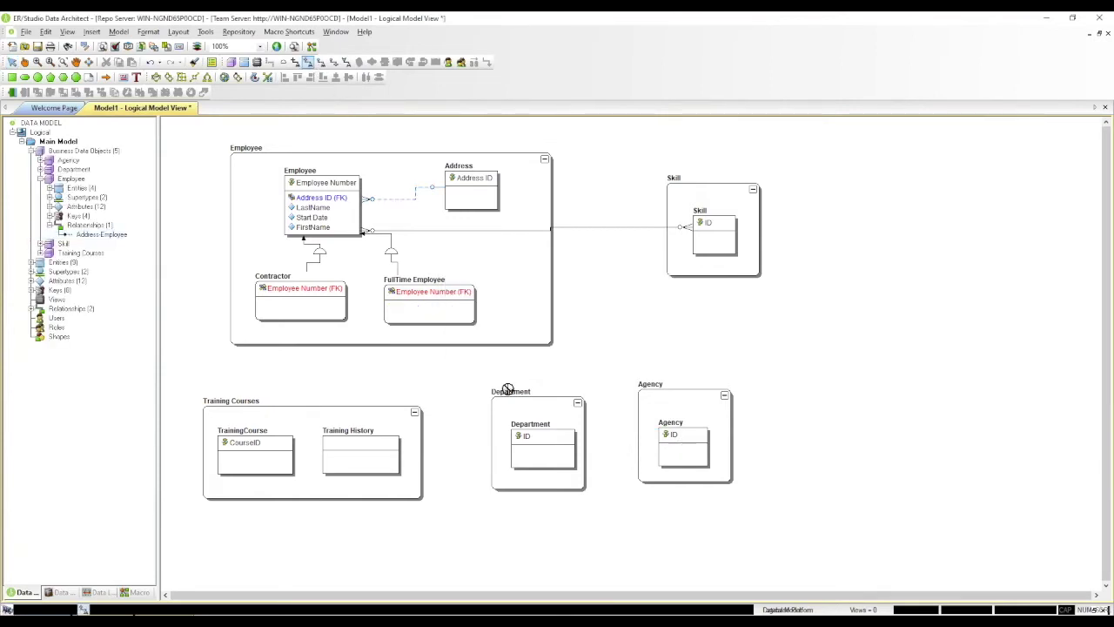
{"action": "left_click", "coordinate": [332, 307]}
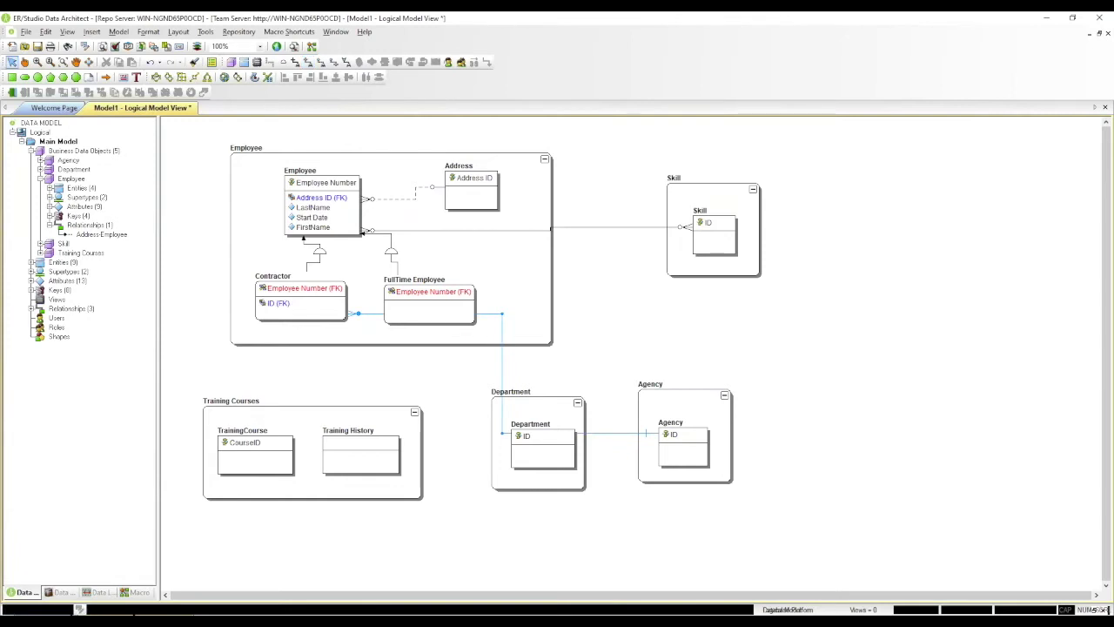
{"action": "left_click_drag", "start_coordinate": [302, 292], "coordinate": [517, 307]}
{"action": "left_click_drag", "start_coordinate": [435, 301], "coordinate": [303, 308]}
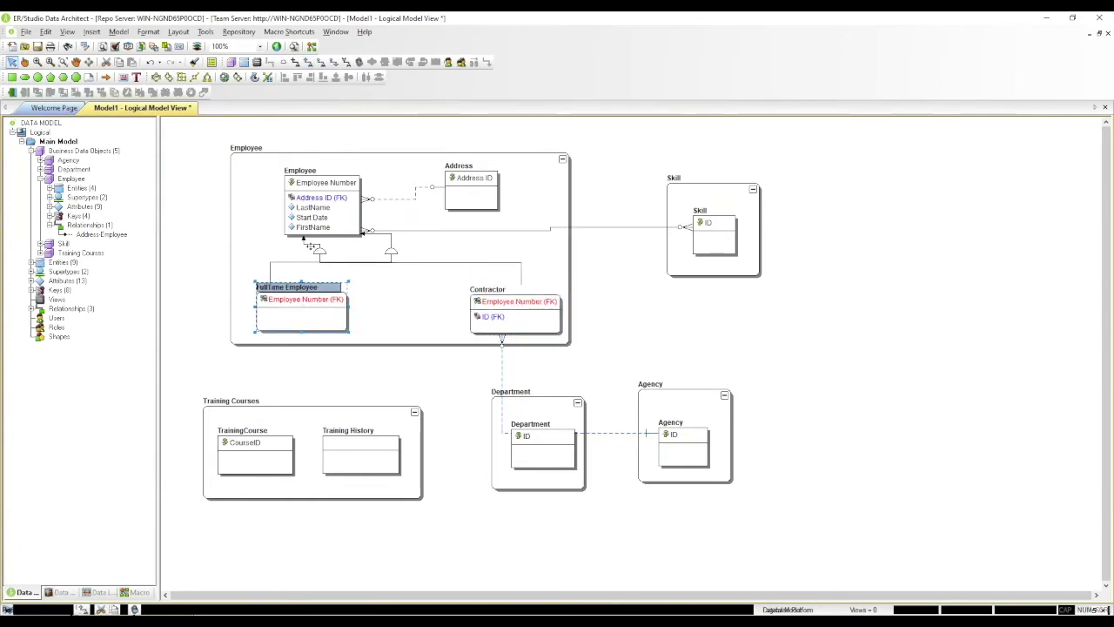
Try to reroute the Contractor subtype line below the Employee entity, resetting it to the default docking position along the way.
{"action": "left_click", "coordinate": [308, 246]}
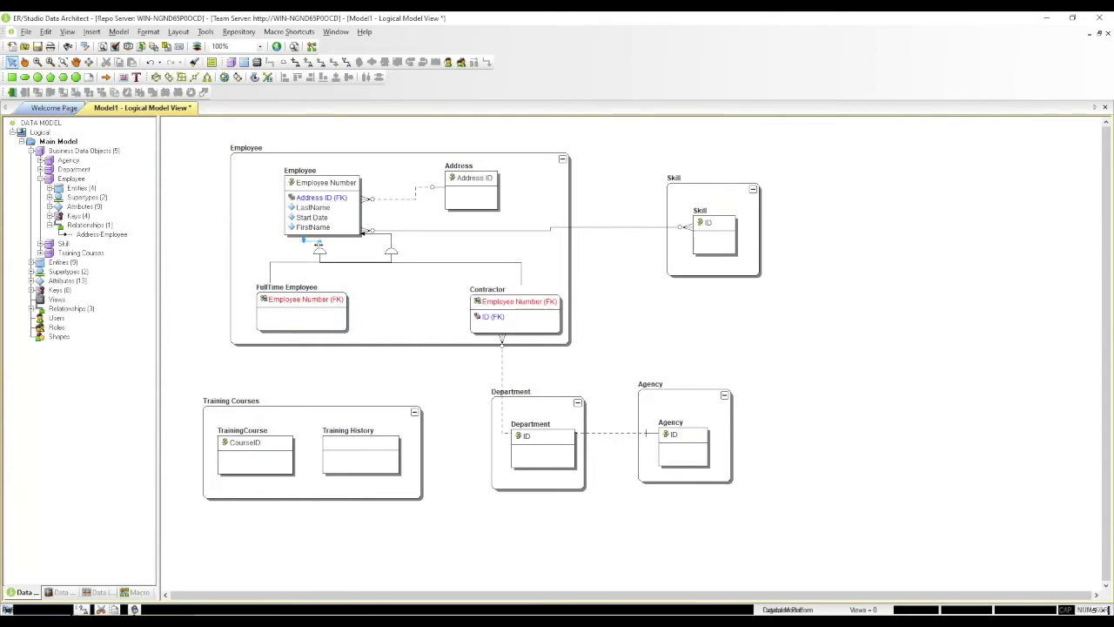
{"action": "left_click_drag", "start_coordinate": [303, 239], "coordinate": [418, 254]}
{"action": "left_click_drag", "start_coordinate": [320, 258], "coordinate": [424, 256]}
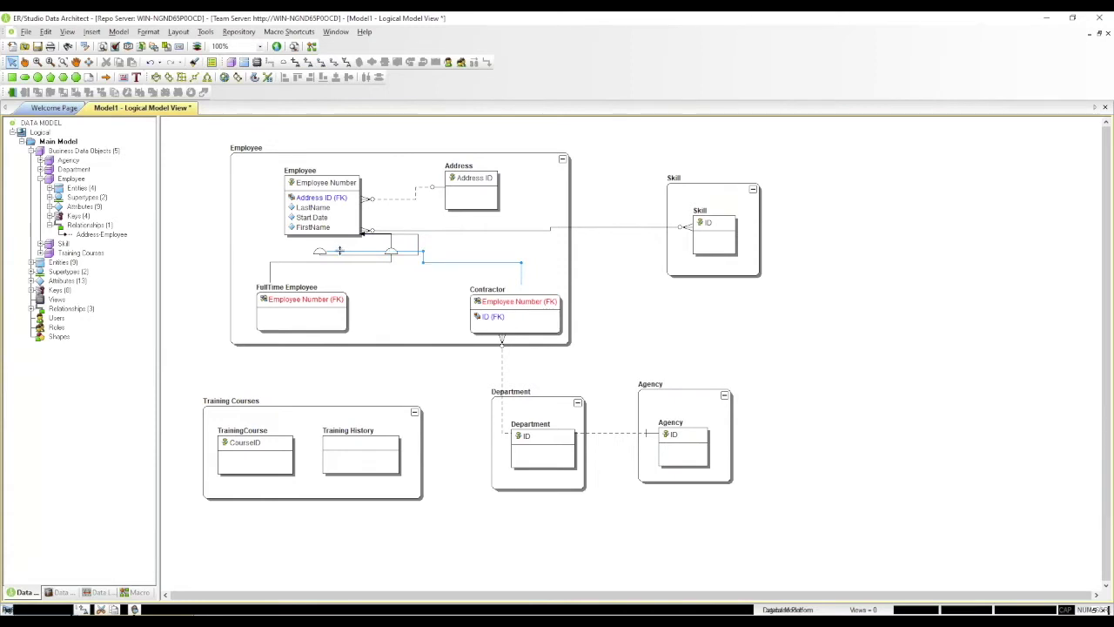
{"action": "right_click", "coordinate": [435, 264]}
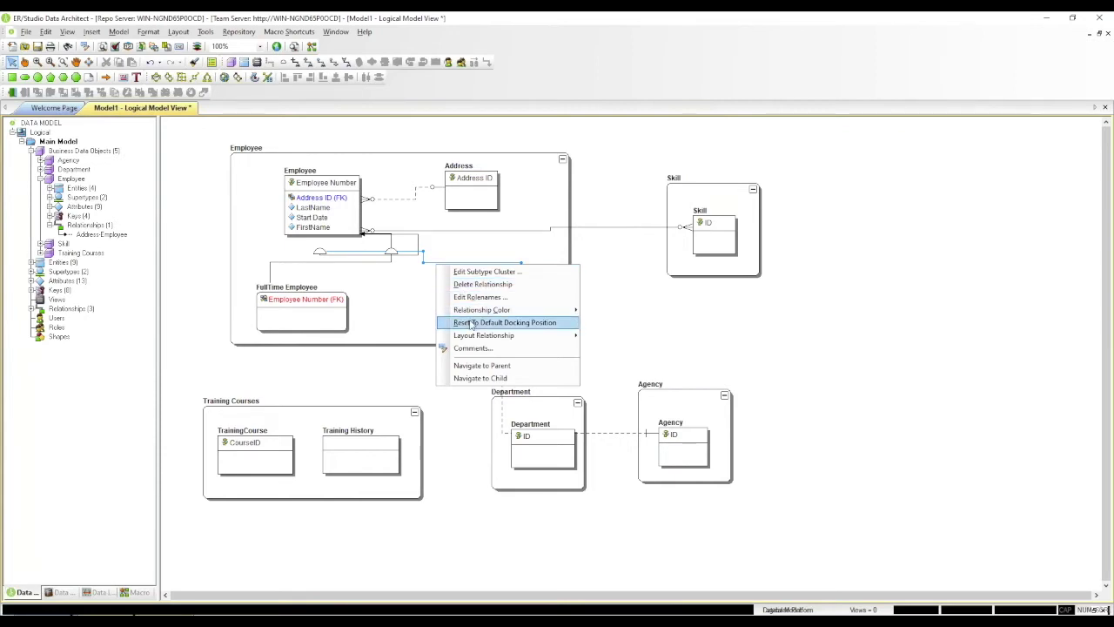
{"action": "left_click", "coordinate": [492, 322]}
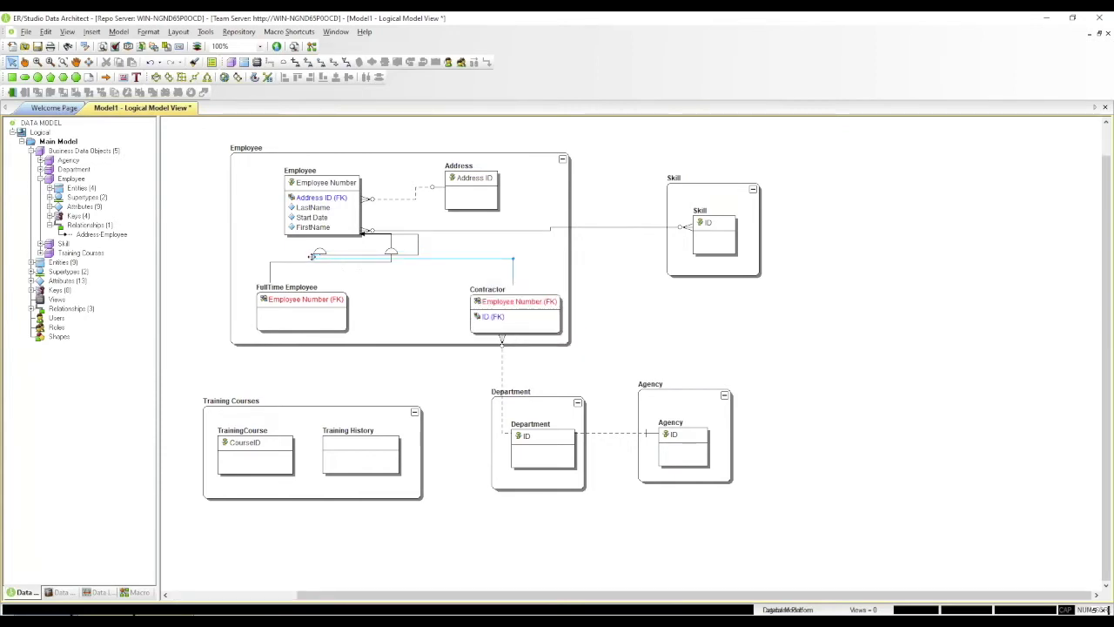
{"action": "left_click_drag", "start_coordinate": [313, 255], "coordinate": [422, 256]}
{"action": "left_click_drag", "start_coordinate": [320, 256], "coordinate": [515, 251]}
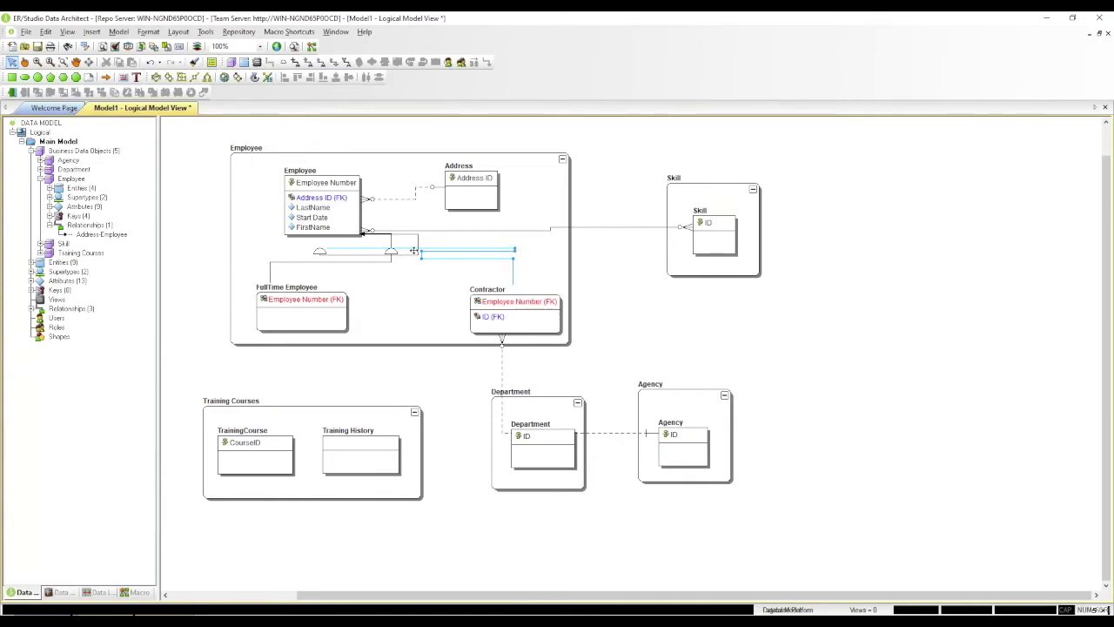
Delete the Employee to Contractor subtype relationship and move the remaining subtype symbol above the left edge of FullTime Employee.
{"action": "key", "text": "Delete"}
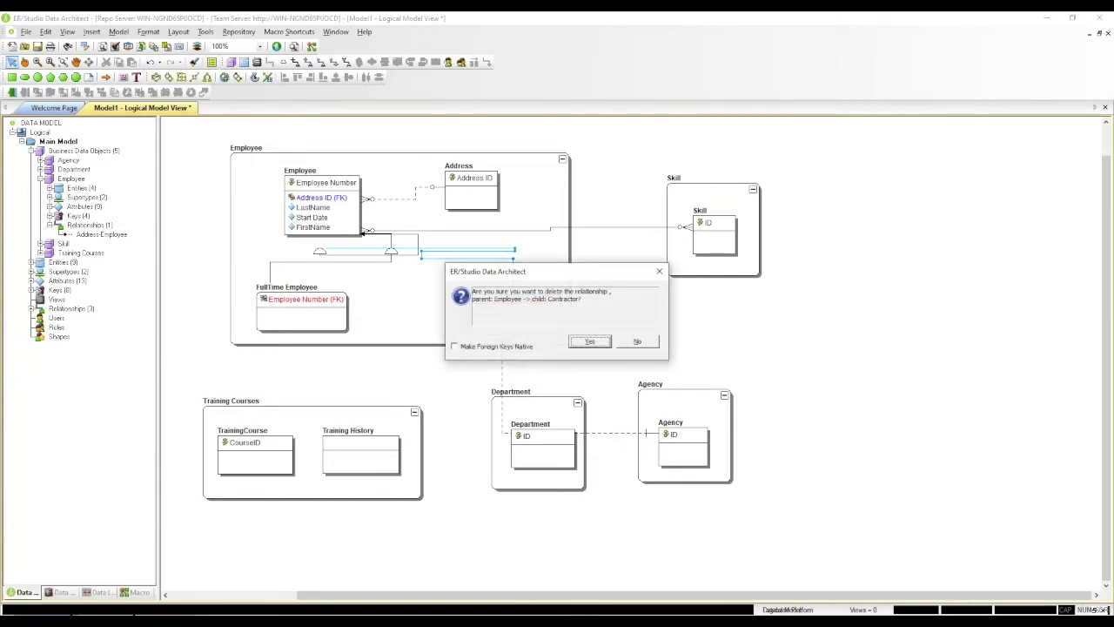
{"action": "left_click", "coordinate": [582, 343]}
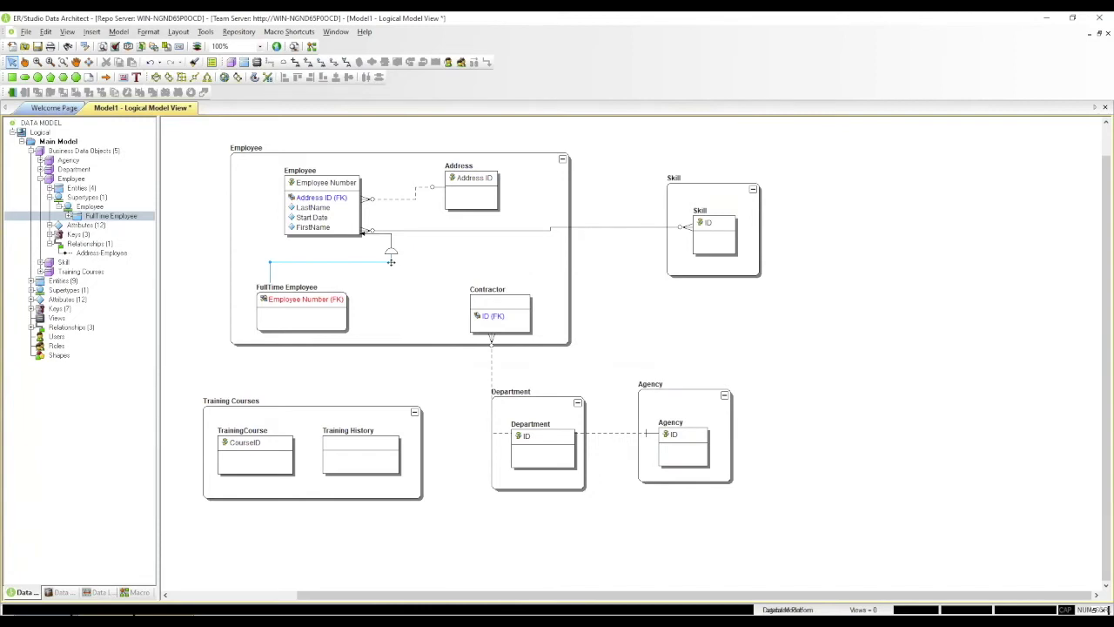
{"action": "left_click_drag", "start_coordinate": [393, 246], "coordinate": [254, 255]}
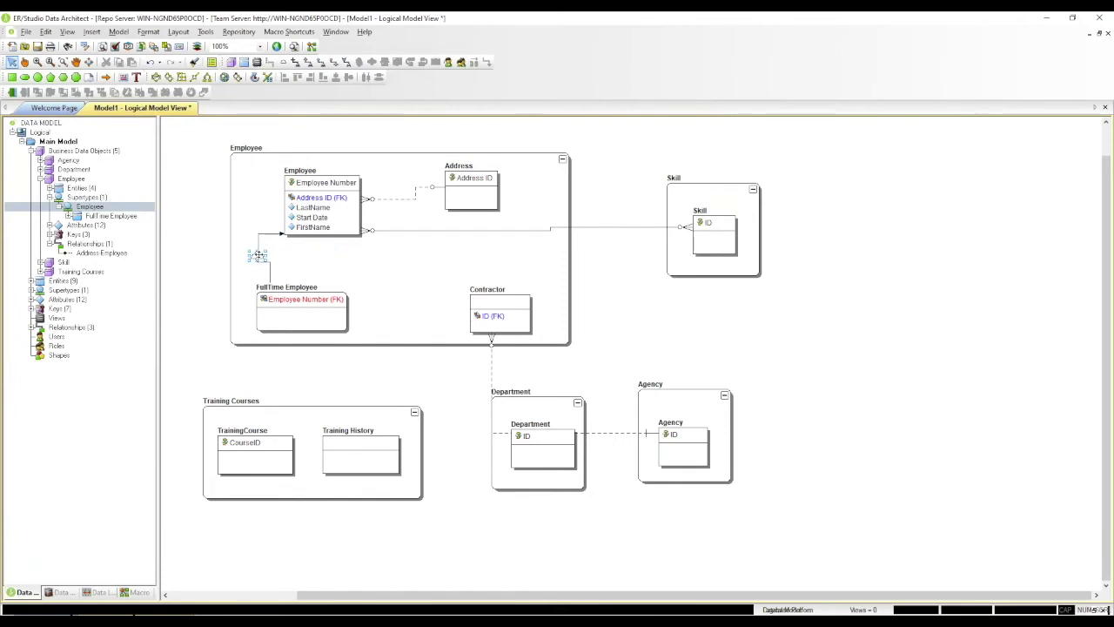
{"action": "left_click", "coordinate": [348, 253]}
Move the Contractor entity closer to the Employee entity and reroute its Agency relationship line between the Department and Agency objects.
{"action": "left_click_drag", "start_coordinate": [481, 310], "coordinate": [407, 289]}
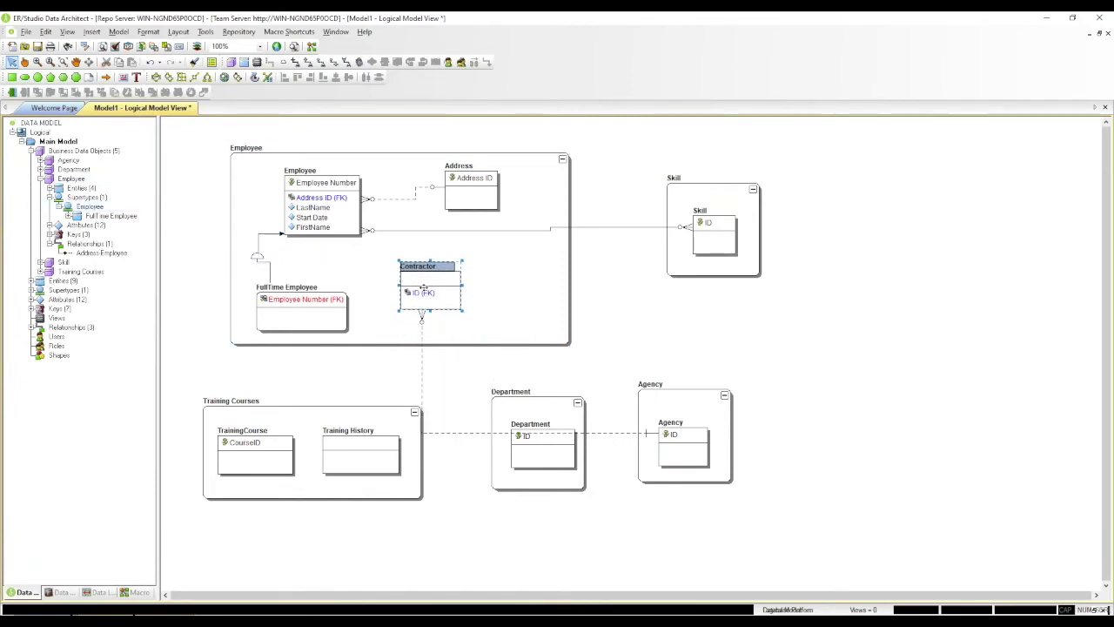
{"action": "left_click_drag", "start_coordinate": [423, 353], "coordinate": [613, 345]}
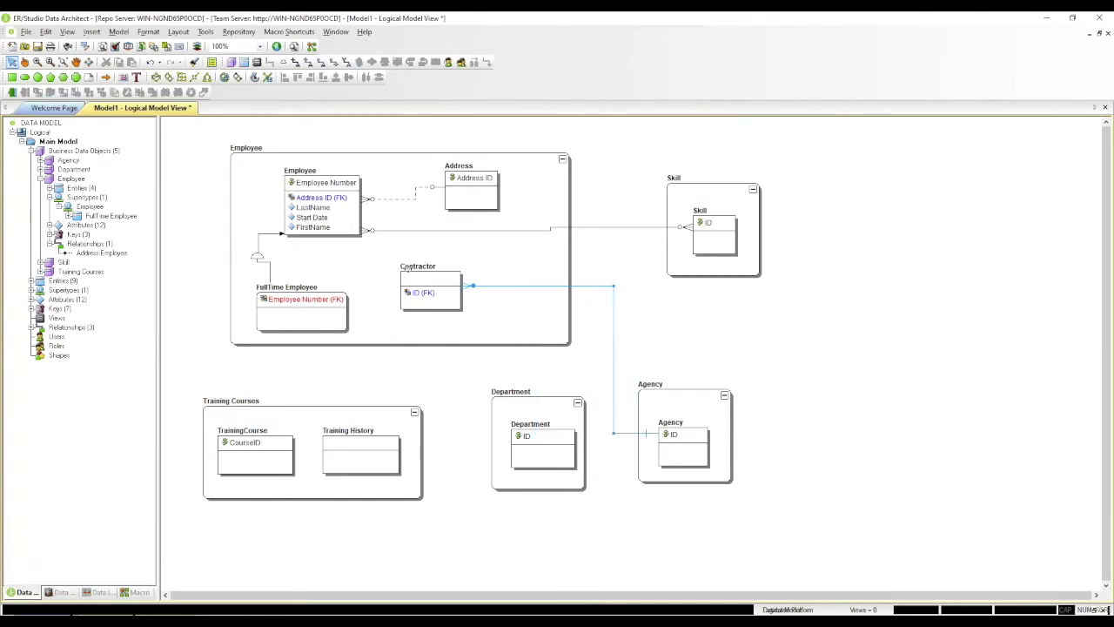
Make Contractor a subtype of Employee again and place its subtype symbol directly beneath the Employee entity.
{"action": "left_click", "coordinate": [283, 65]}
{"action": "left_click", "coordinate": [327, 193]}
{"action": "left_click", "coordinate": [429, 306]}
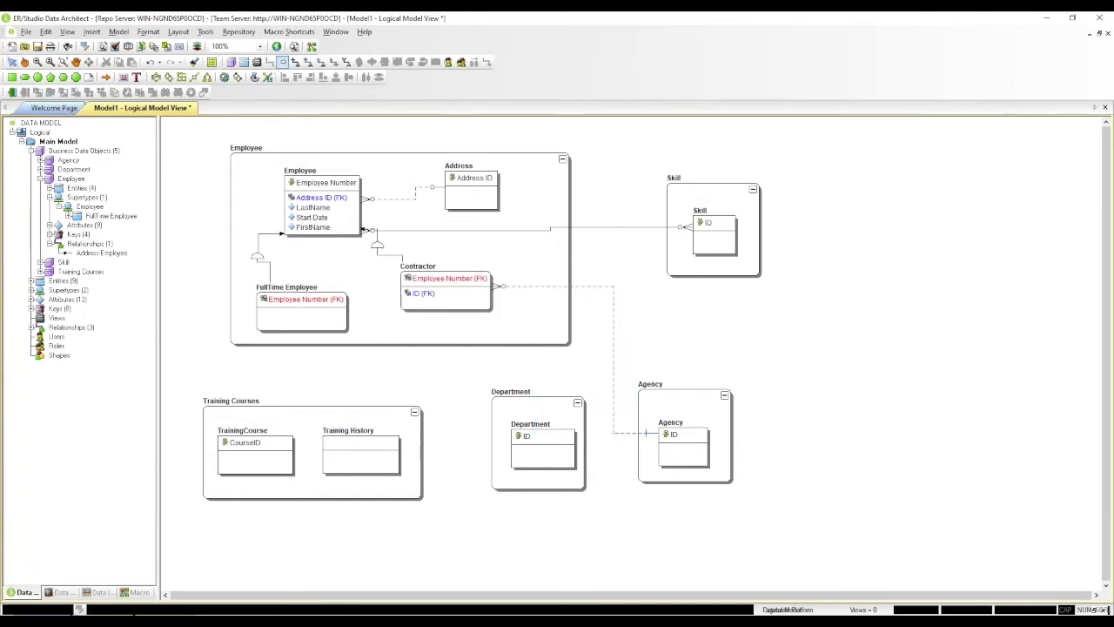
{"action": "right_click", "coordinate": [429, 297]}
{"action": "left_click_drag", "start_coordinate": [380, 252], "coordinate": [344, 260]}
{"action": "left_click", "coordinate": [375, 276]}
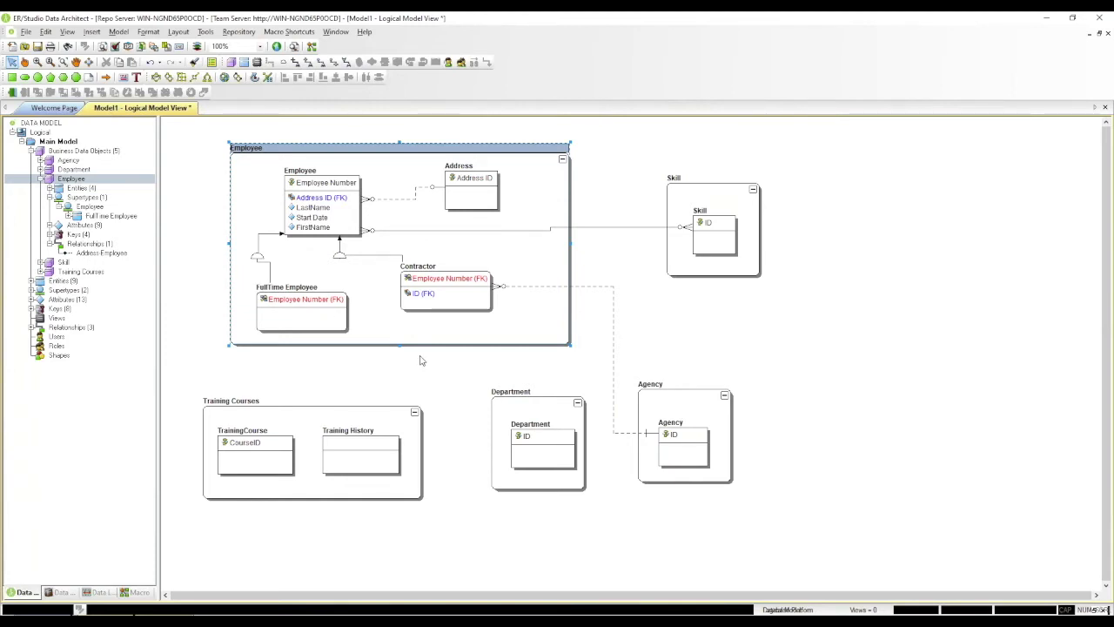
Create an identifying relationship from Department to FullTime Employee, accept the subtype conversion, and move FullTime Employee closer to the Employee entity.
{"action": "left_click", "coordinate": [296, 63]}
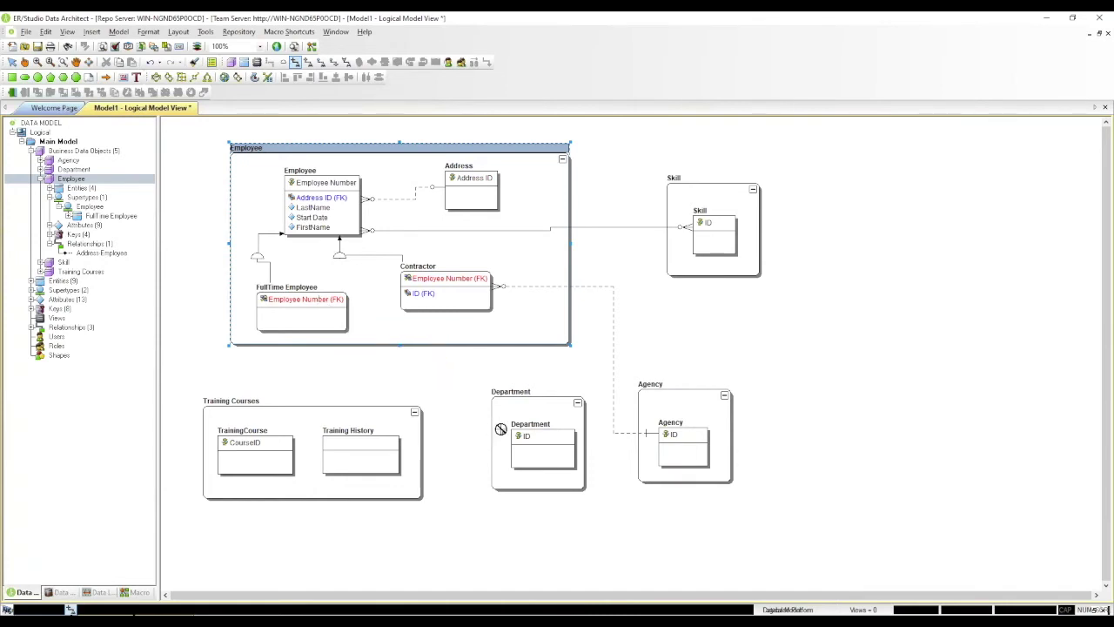
{"action": "left_click", "coordinate": [518, 436]}
{"action": "left_click", "coordinate": [317, 315]}
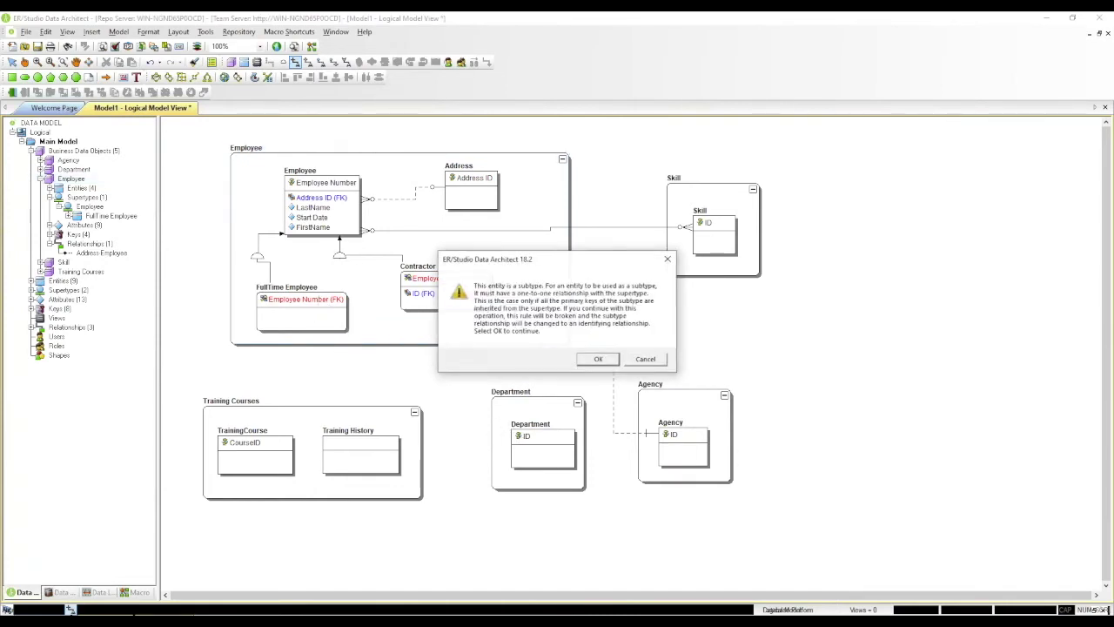
{"action": "left_click", "coordinate": [598, 359]}
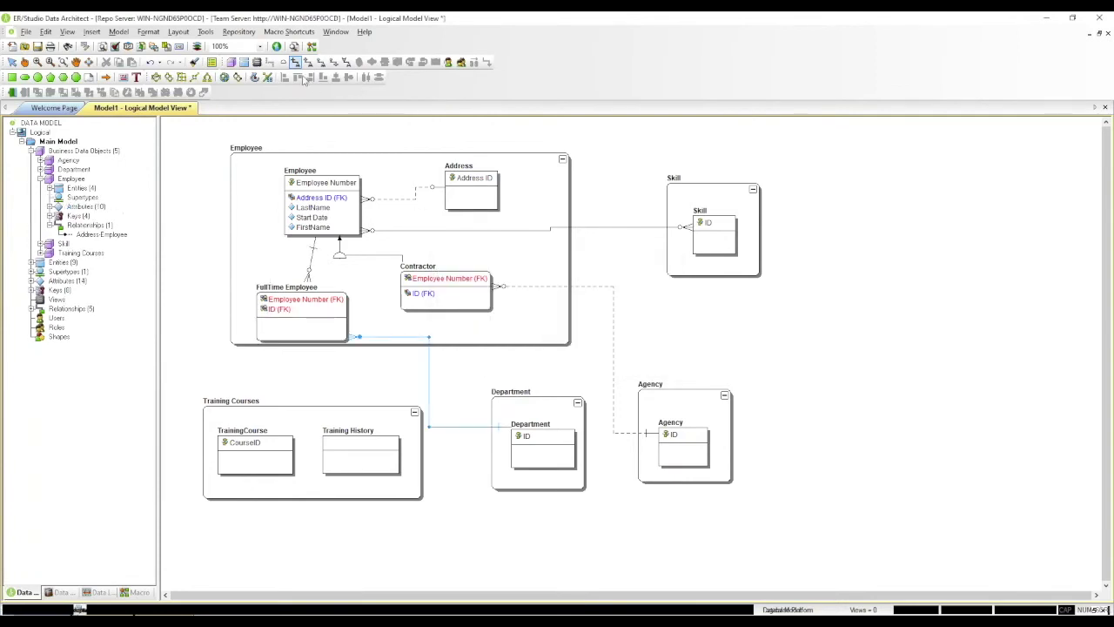
{"action": "right_click", "coordinate": [333, 316]}
{"action": "right_click", "coordinate": [334, 315]}
{"action": "left_click", "coordinate": [235, 307]}
{"action": "left_click_drag", "start_coordinate": [272, 308], "coordinate": [299, 300]}
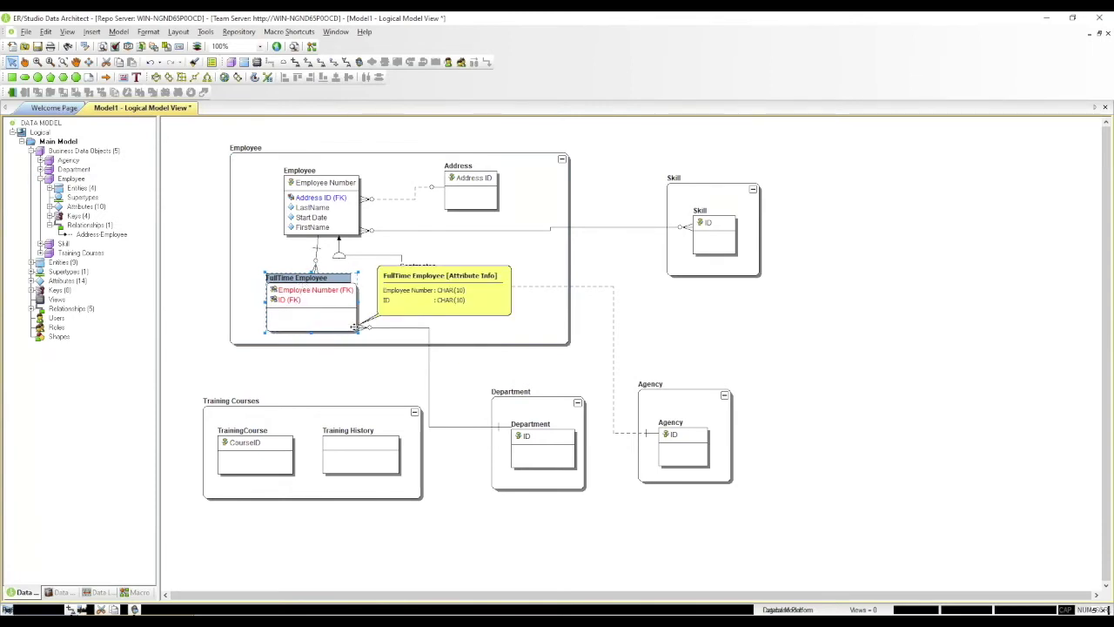
Set the Department to FullTime Employee relationship's verb phrase to "contains" and its inverse verb phrase to "are contained by".
{"action": "left_click", "coordinate": [459, 426]}
{"action": "double_click", "coordinate": [459, 426]}
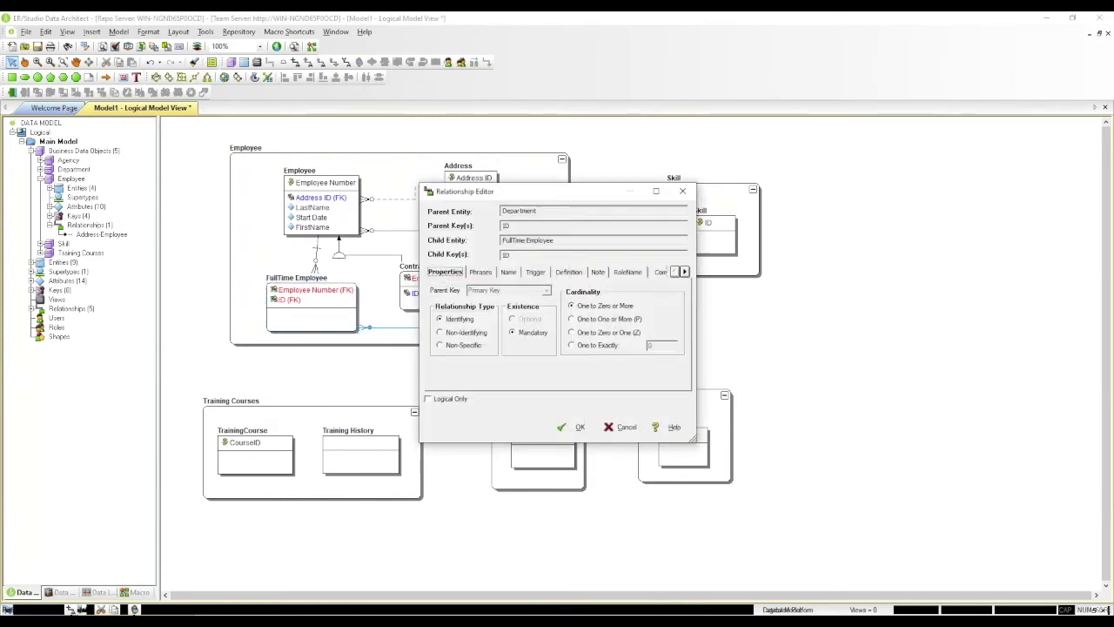
{"action": "left_click", "coordinate": [478, 274]}
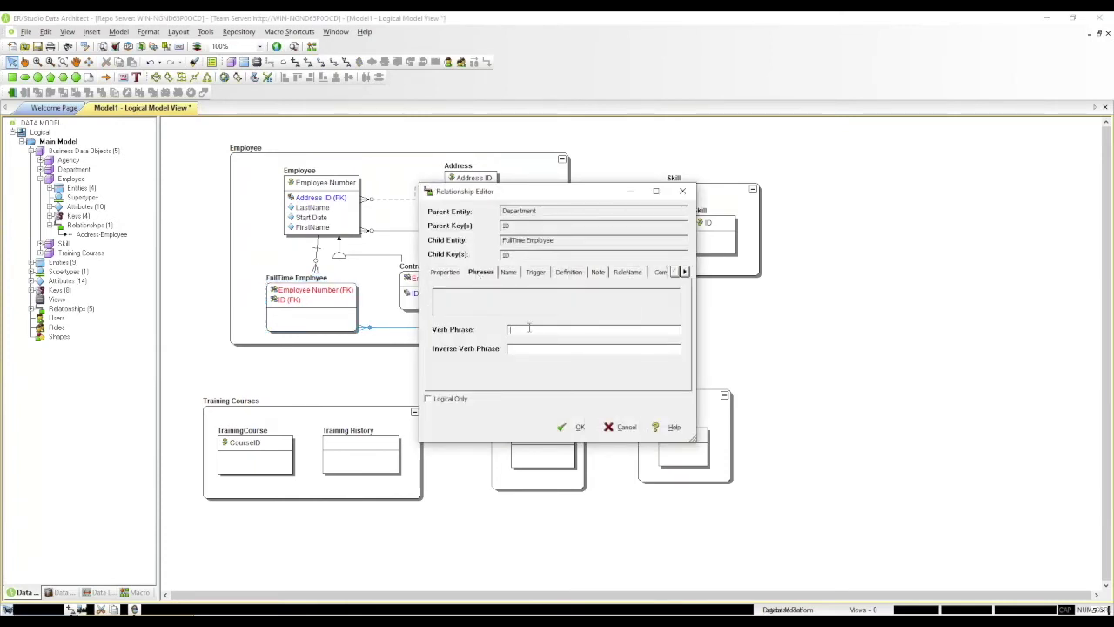
{"action": "type", "text": "contains"}
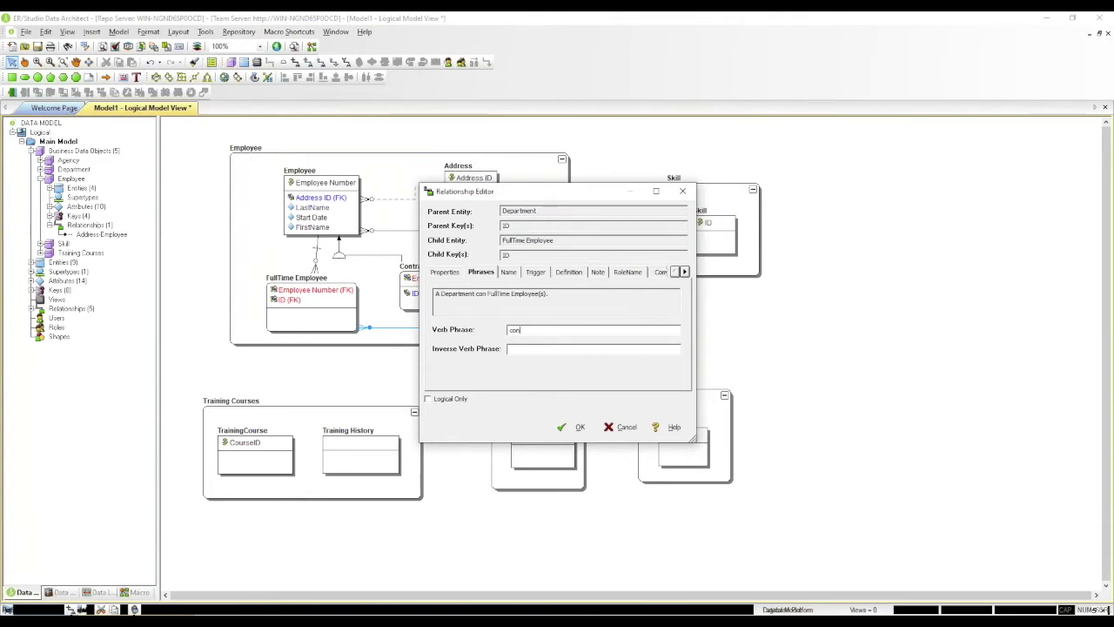
{"action": "left_click", "coordinate": [537, 350]}
{"action": "type", "text": "are contained by"}
{"action": "left_click", "coordinate": [576, 426]}
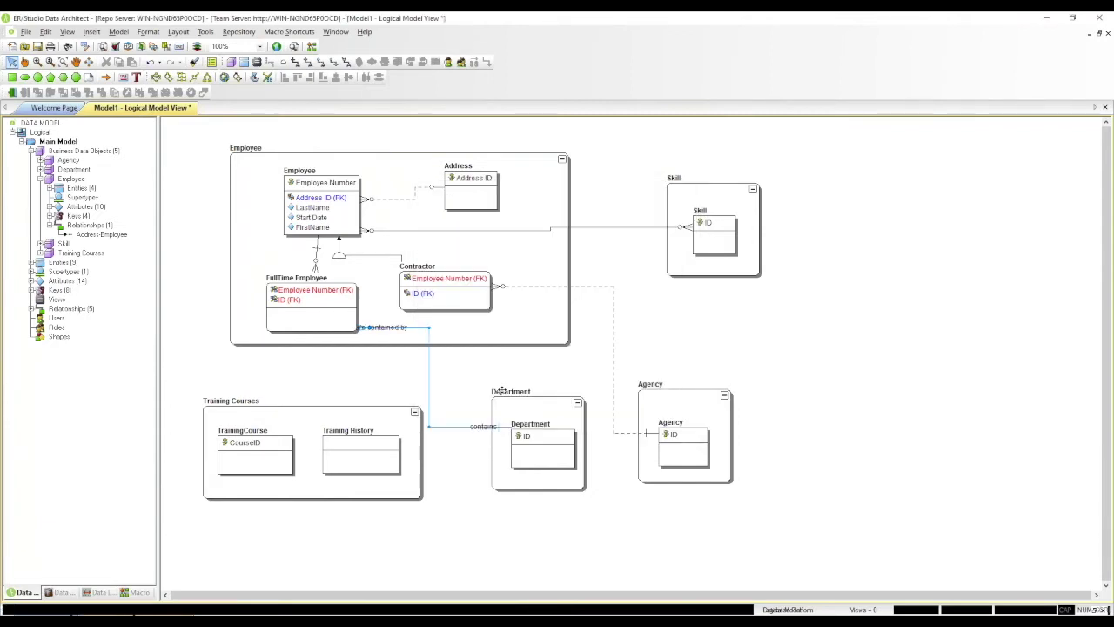
Delete the identifying relationship between the Employee and FullTime Employee entities.
{"action": "left_click", "coordinate": [317, 258]}
{"action": "key", "text": "Delete"}
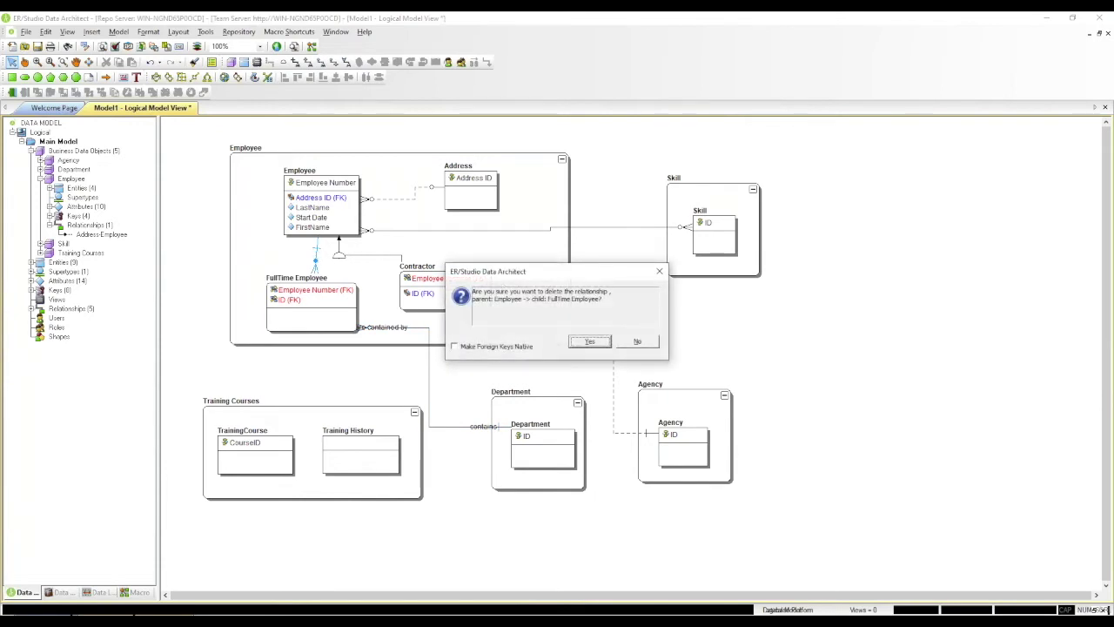
{"action": "left_click", "coordinate": [590, 342]}
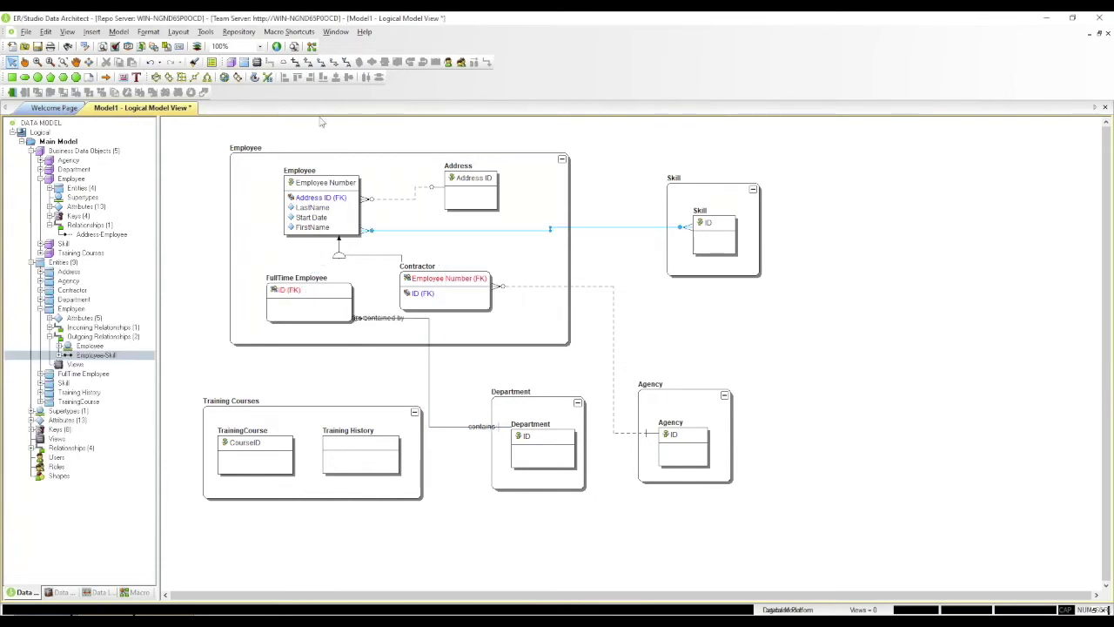
Try to make FullTime Employee a subtype of Employee while its Department relationship is identifying.
{"action": "left_click", "coordinate": [285, 65]}
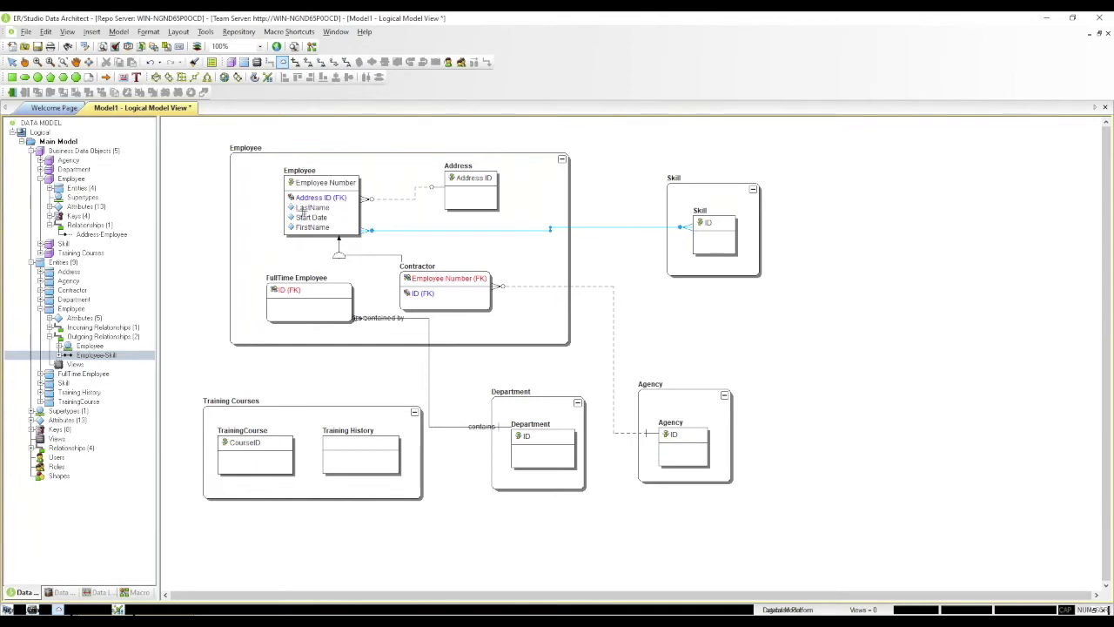
{"action": "left_click", "coordinate": [302, 216]}
{"action": "left_click", "coordinate": [298, 301]}
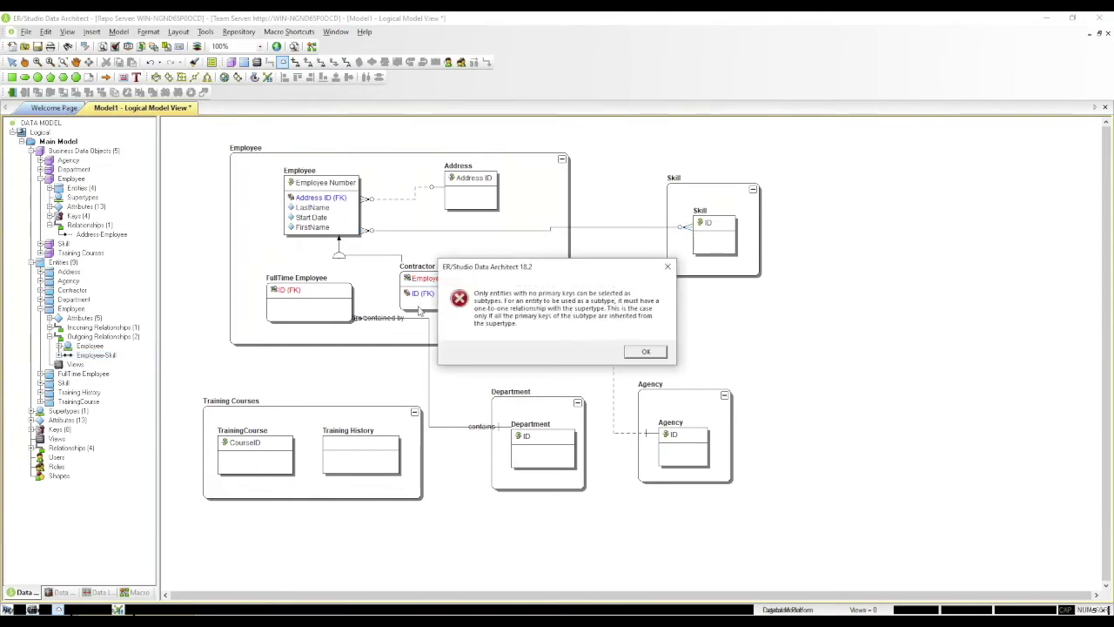
{"action": "left_click", "coordinate": [643, 352]}
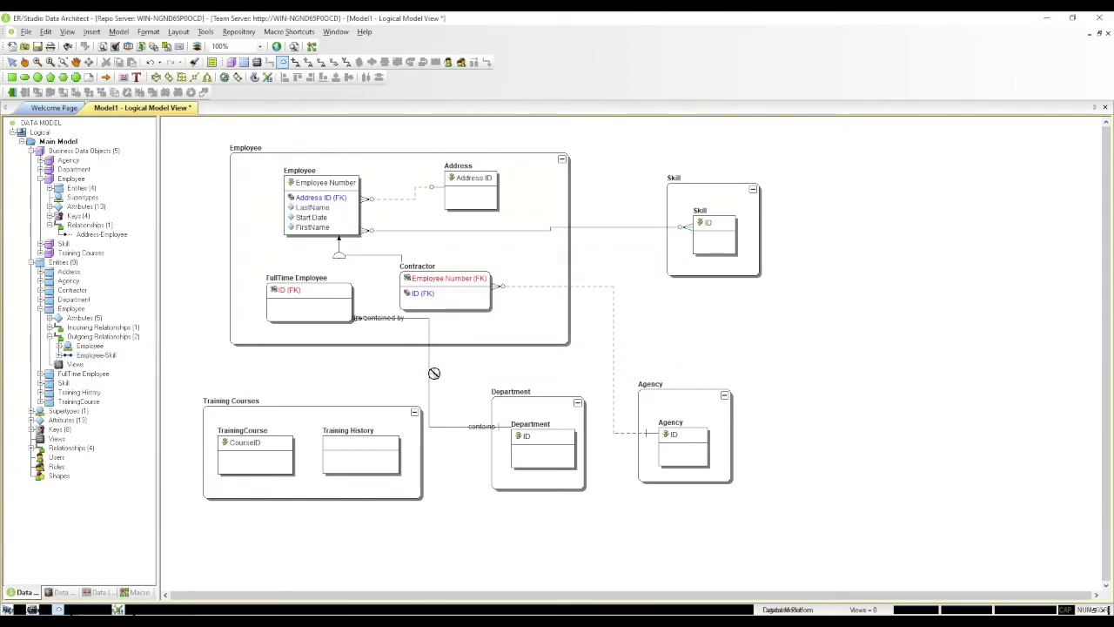
{"action": "key", "text": "Escape"}
Change the Department to FullTime Employee relationship type to non-identifying.
{"action": "double_click", "coordinate": [430, 373]}
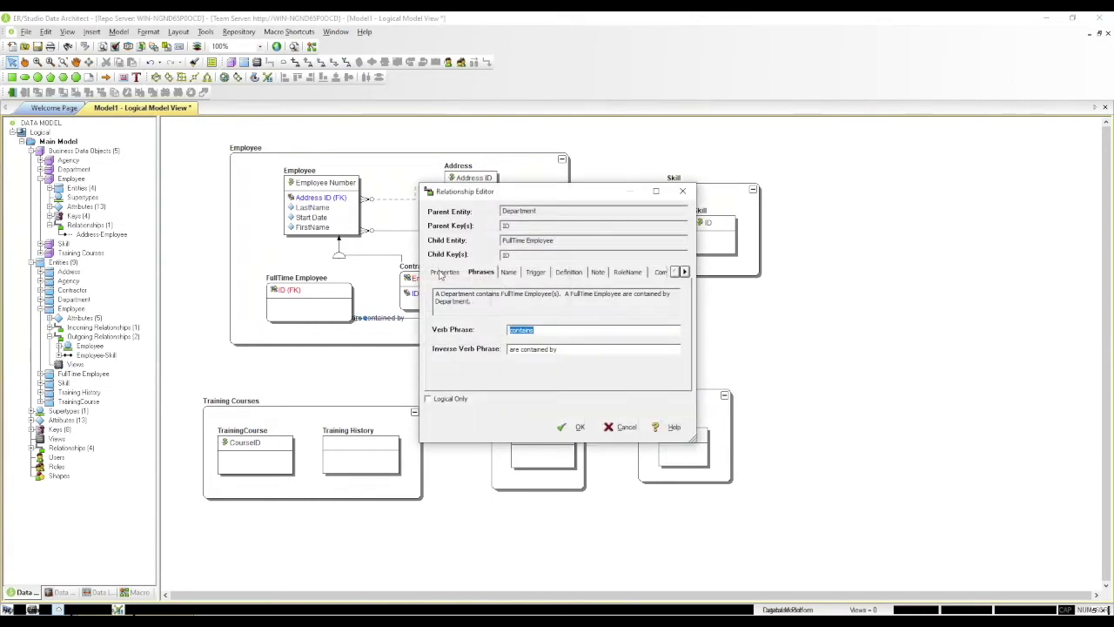
{"action": "left_click", "coordinate": [442, 271]}
{"action": "left_click", "coordinate": [446, 335]}
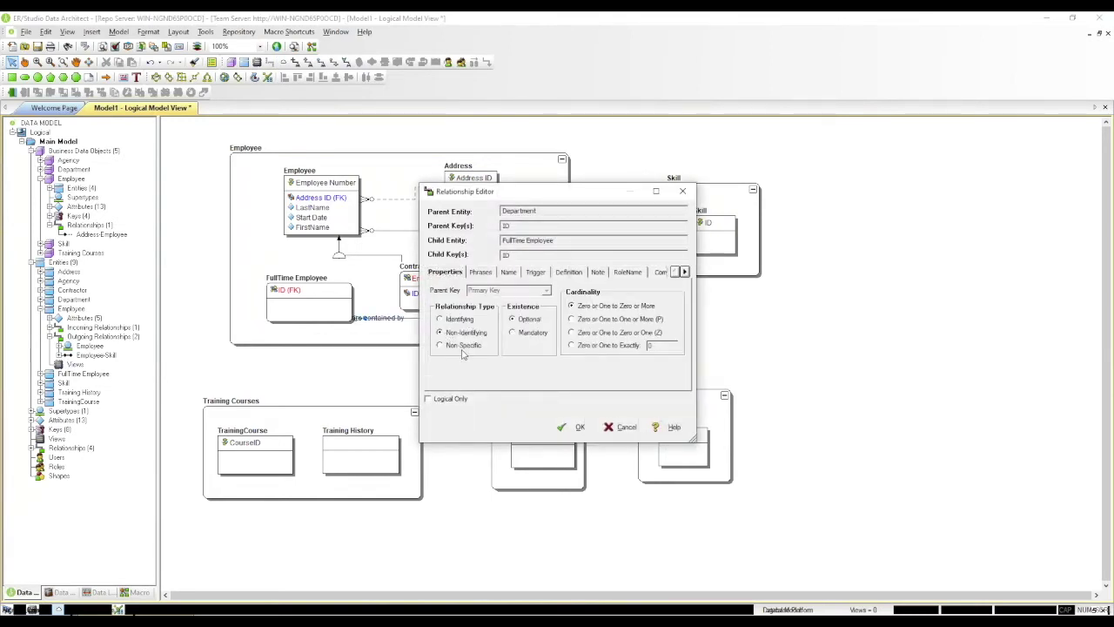
{"action": "left_click", "coordinate": [579, 428]}
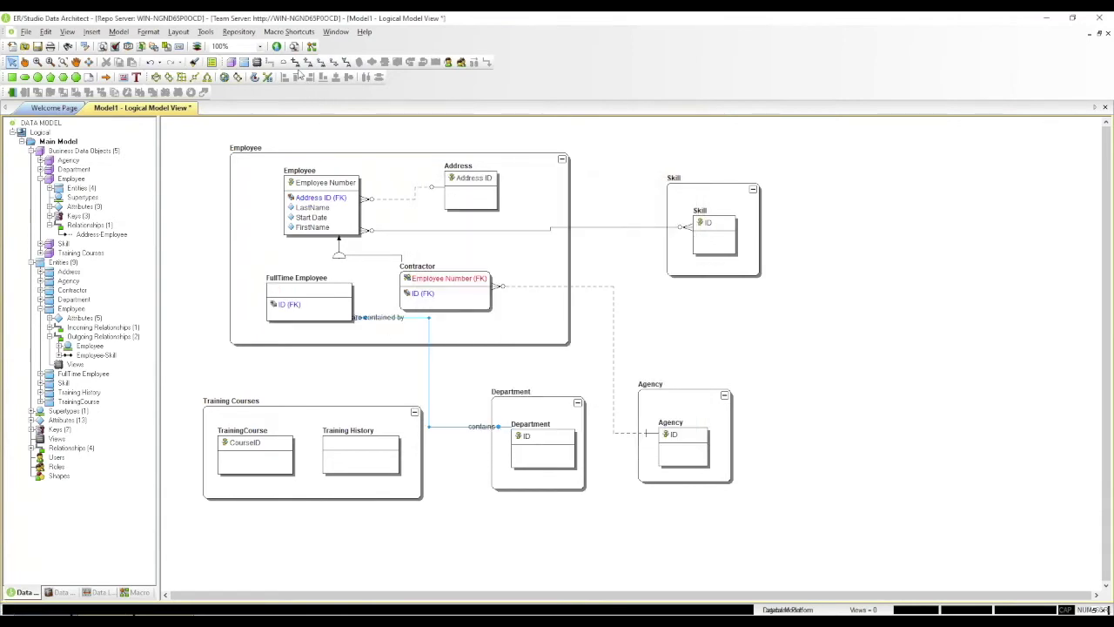
Make FullTime Employee a subtype of the Employee entity.
{"action": "left_click", "coordinate": [283, 63]}
{"action": "left_click", "coordinate": [310, 196]}
{"action": "left_click", "coordinate": [298, 297]}
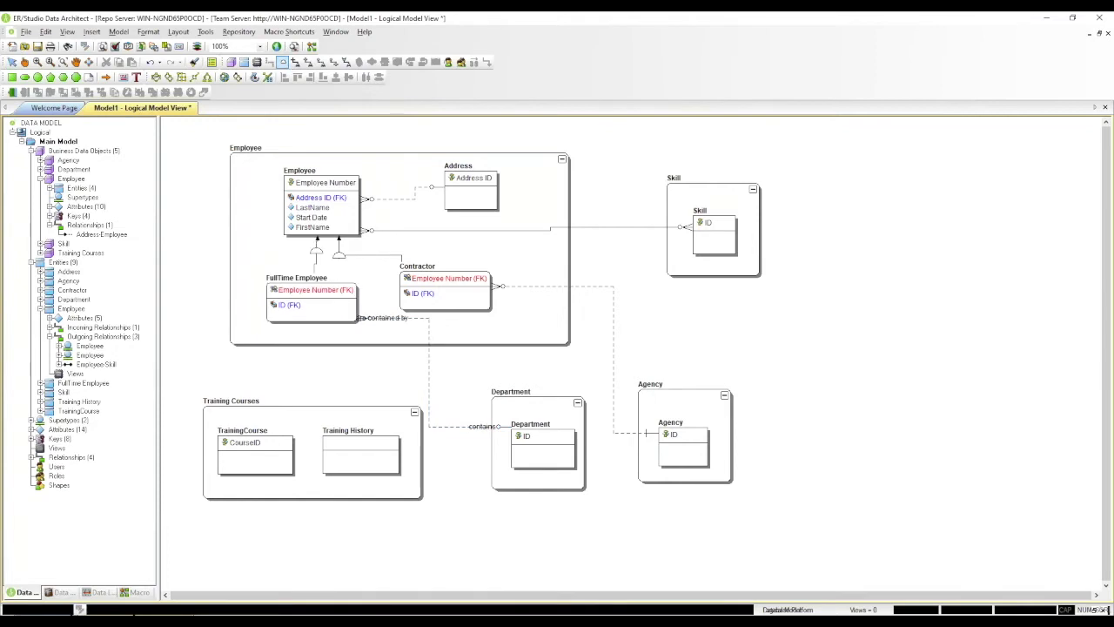
{"action": "right_click", "coordinate": [256, 301]}
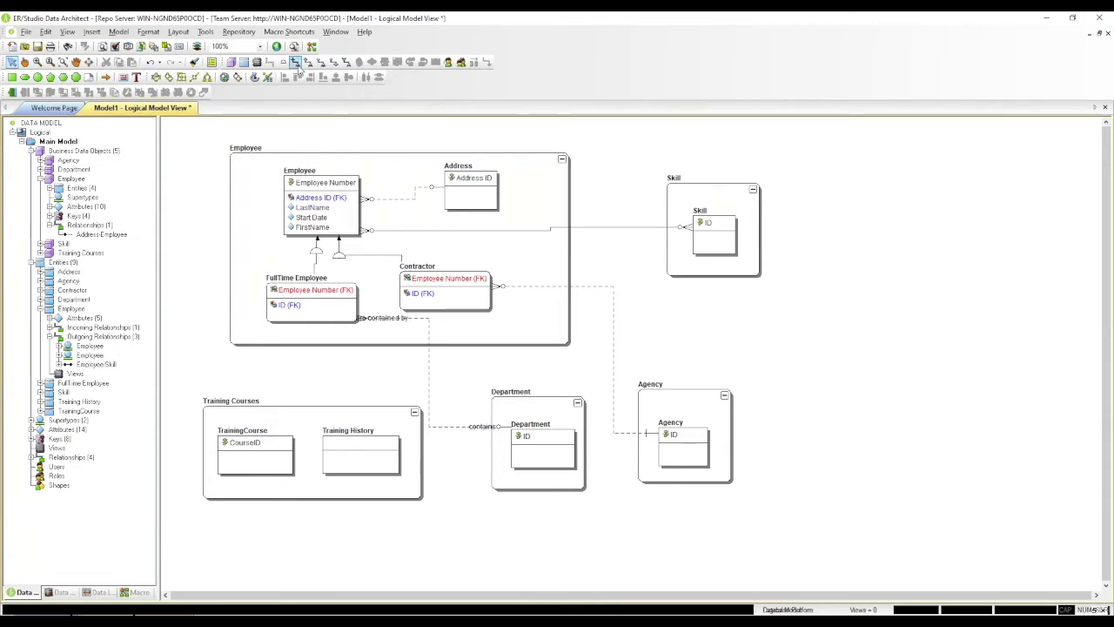
Create identifying relationships to Training History from both FullTime Employee and TrainingCourse.
{"action": "left_click", "coordinate": [297, 64]}
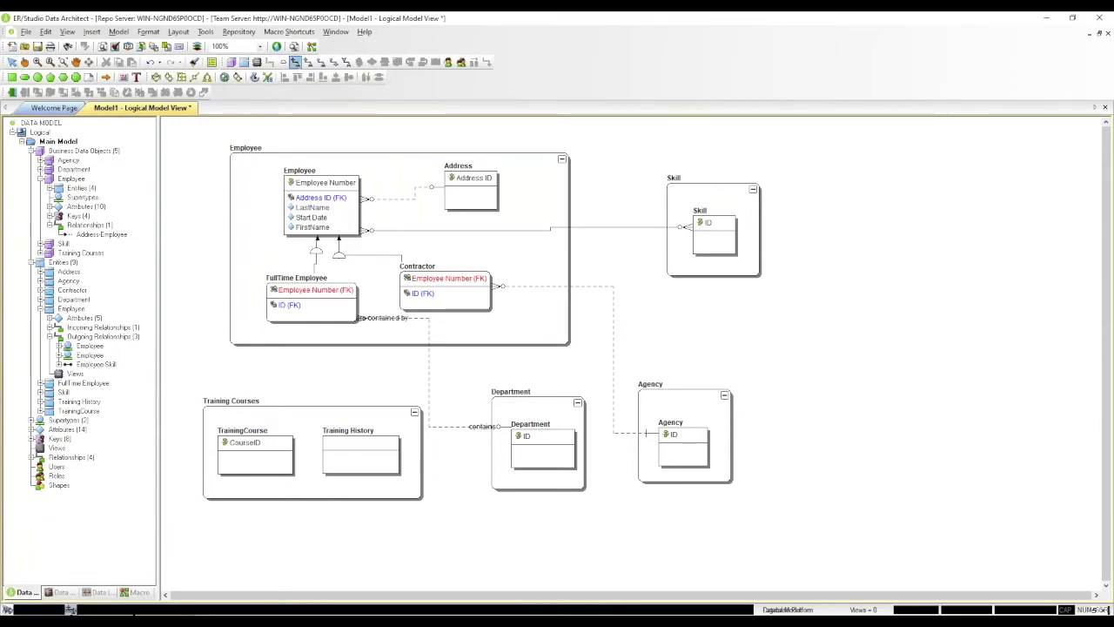
{"action": "left_click", "coordinate": [336, 449]}
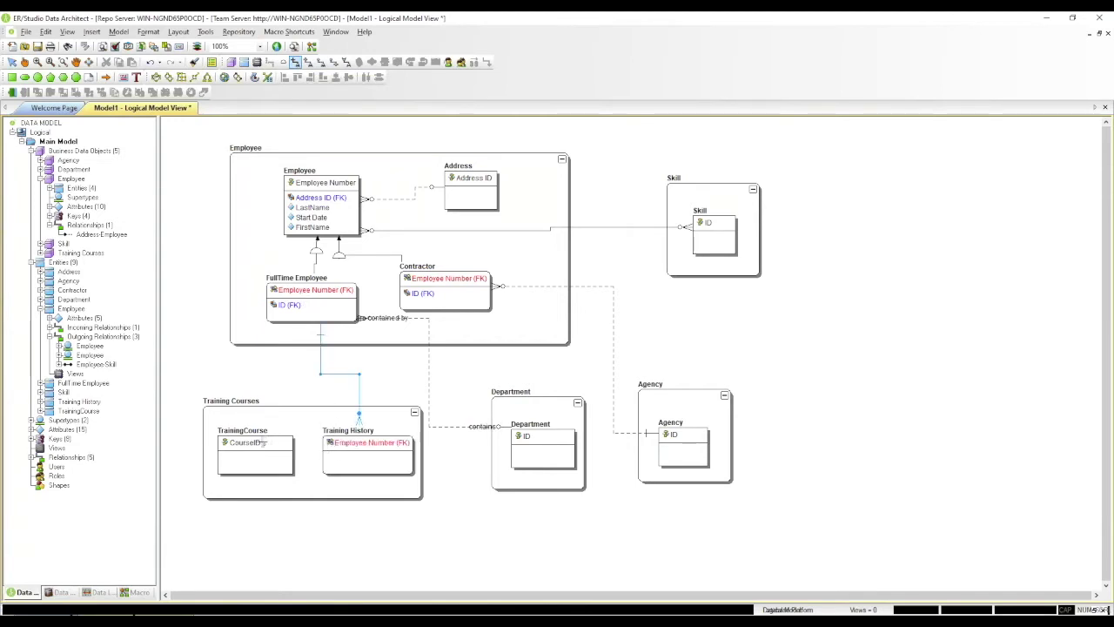
{"action": "left_click", "coordinate": [260, 443]}
{"action": "left_click", "coordinate": [339, 441]}
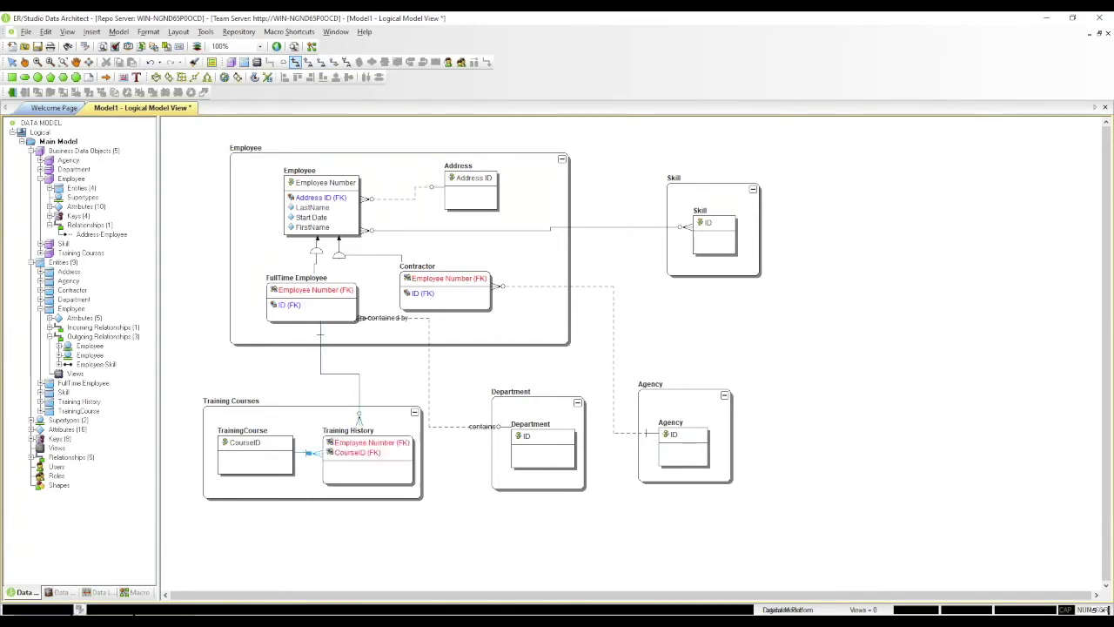
{"action": "right_click", "coordinate": [359, 417]}
{"action": "left_click", "coordinate": [295, 34]}
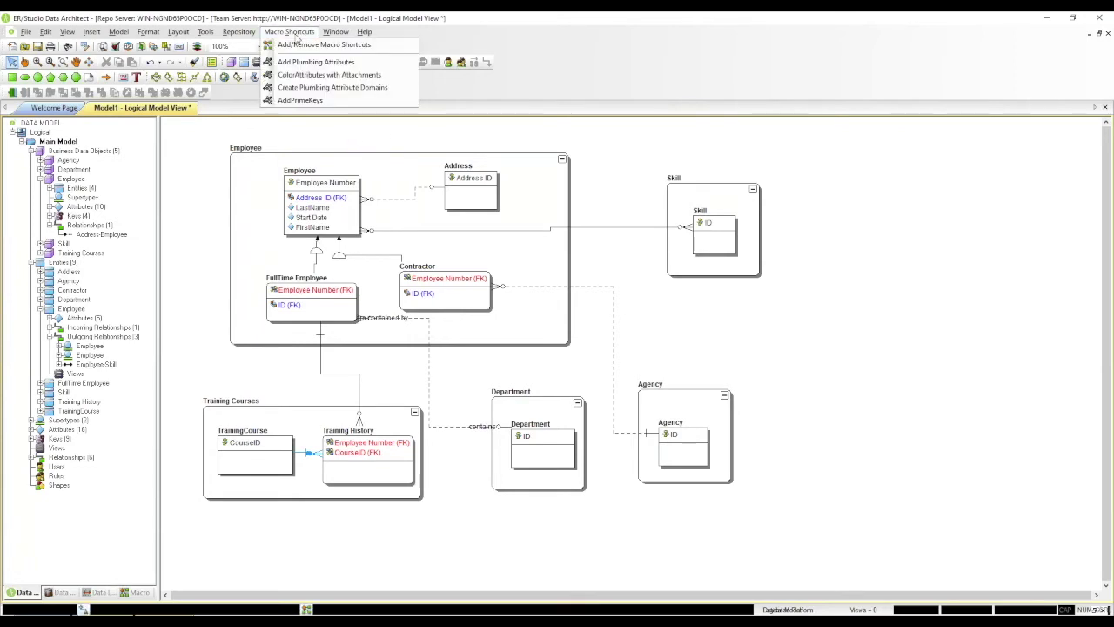
{"action": "left_click", "coordinate": [198, 183]}
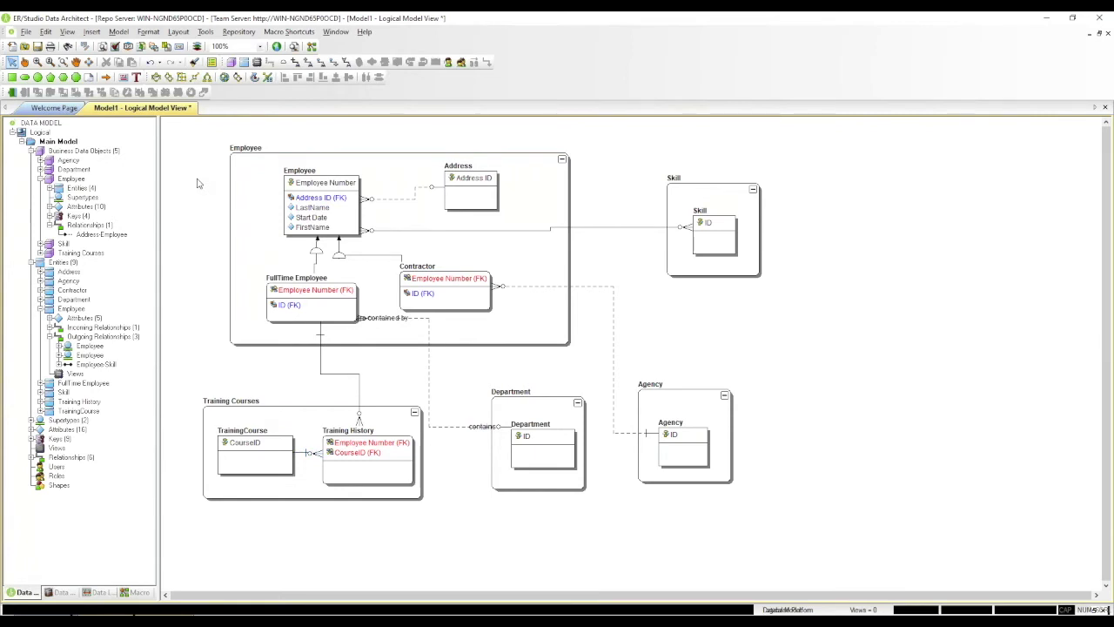
Show the data dictionary with Reusable Procedural Logic collapsed and widen the explorer pane until its section names are readable.
{"action": "left_click", "coordinate": [63, 593]}
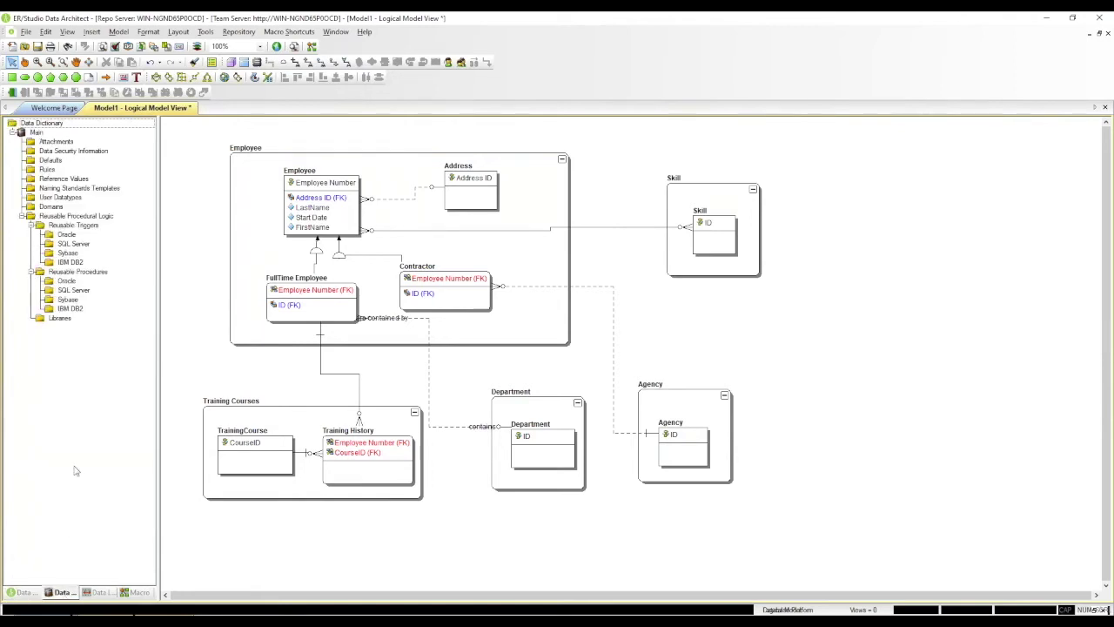
{"action": "left_click", "coordinate": [22, 216]}
{"action": "left_click", "coordinate": [52, 208]}
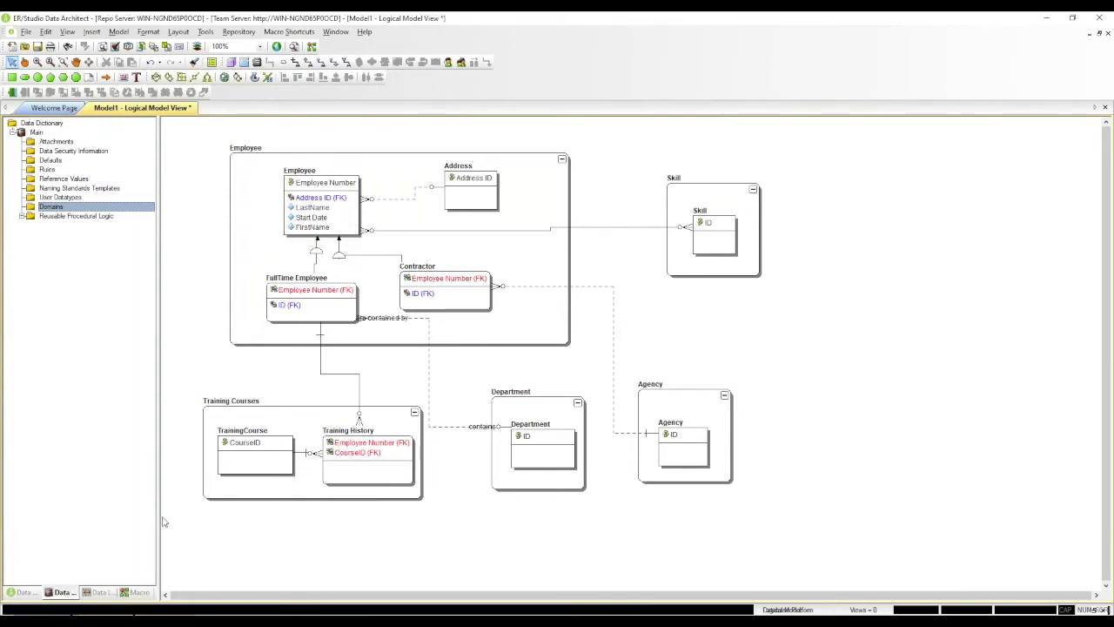
{"action": "left_click_drag", "start_coordinate": [157, 517], "coordinate": [245, 522]}
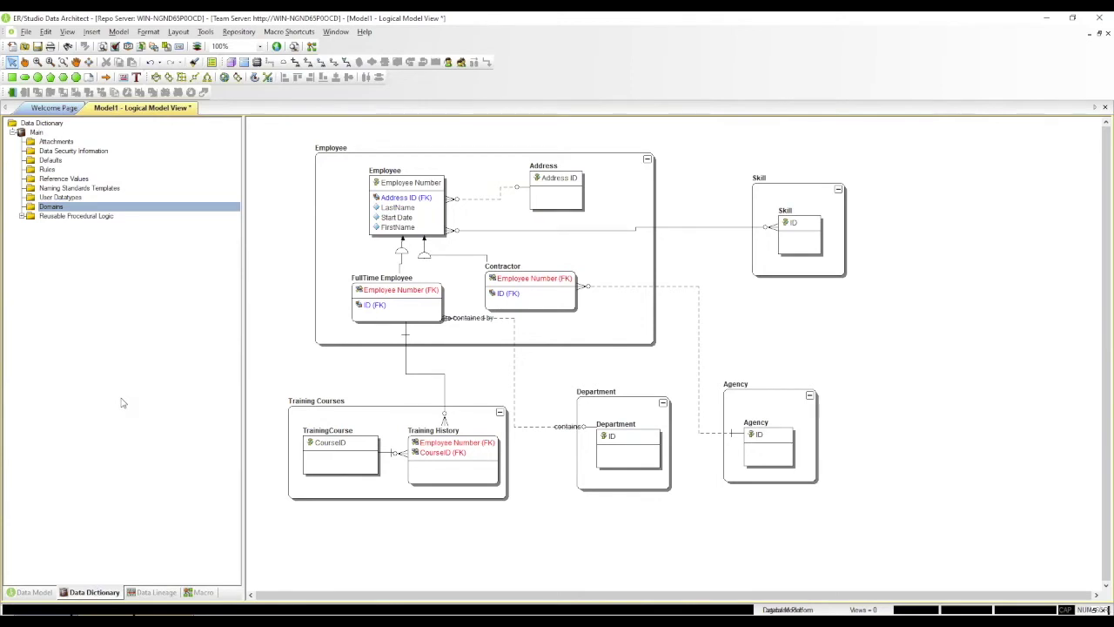
Look through the available layout and modeling productivity macros, and return to the data dictionary's Defaults folder.
{"action": "left_click", "coordinate": [208, 594]}
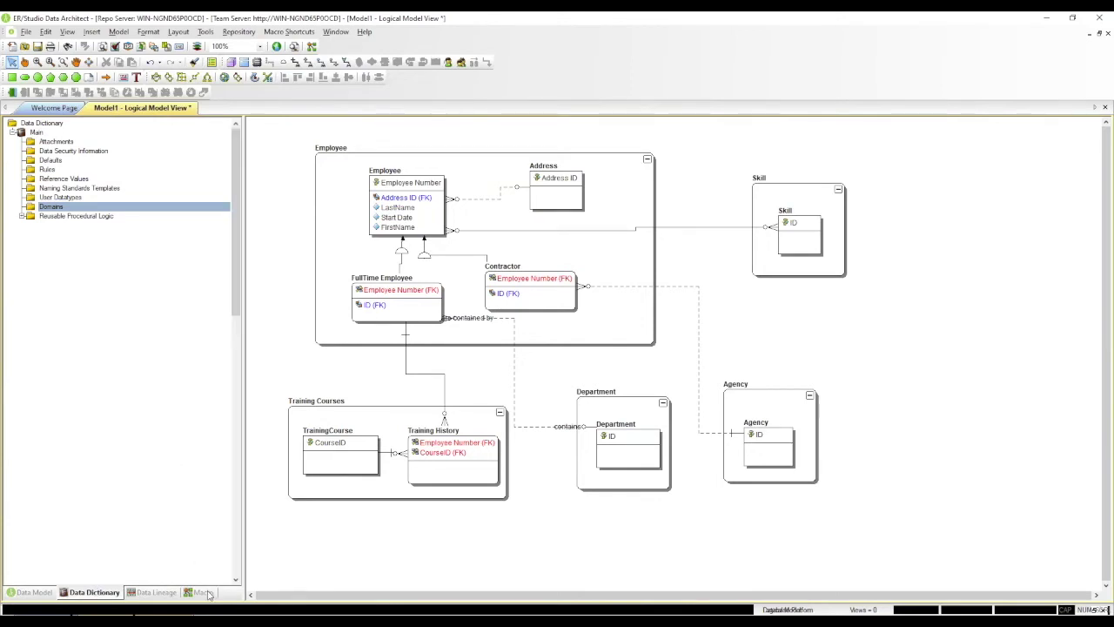
{"action": "left_click_drag", "start_coordinate": [235, 307], "coordinate": [236, 450]}
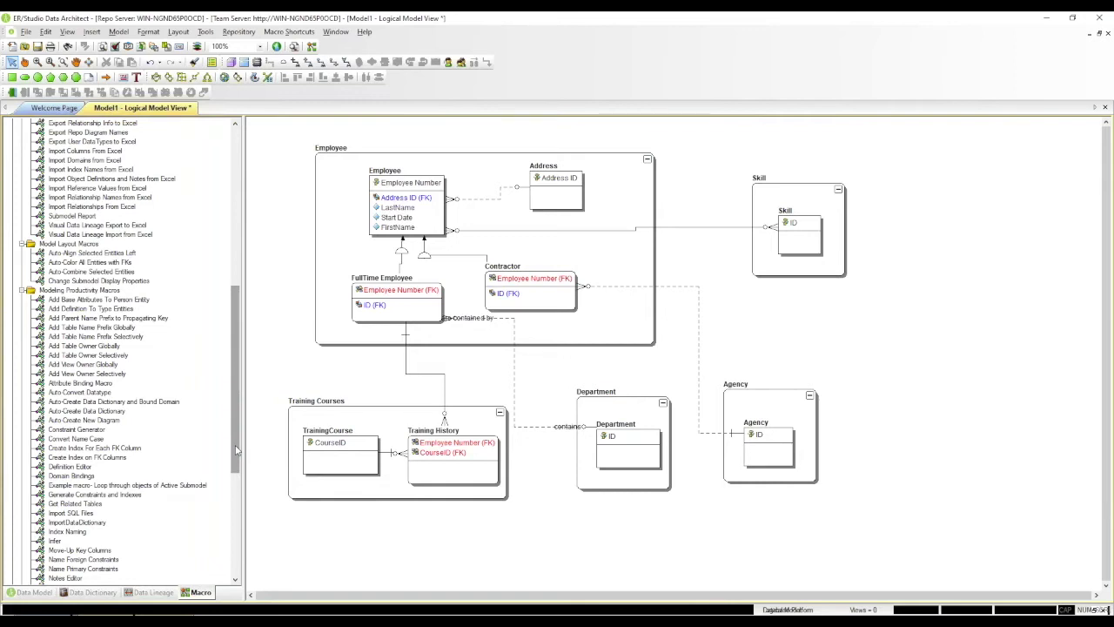
{"action": "left_click", "coordinate": [92, 592]}
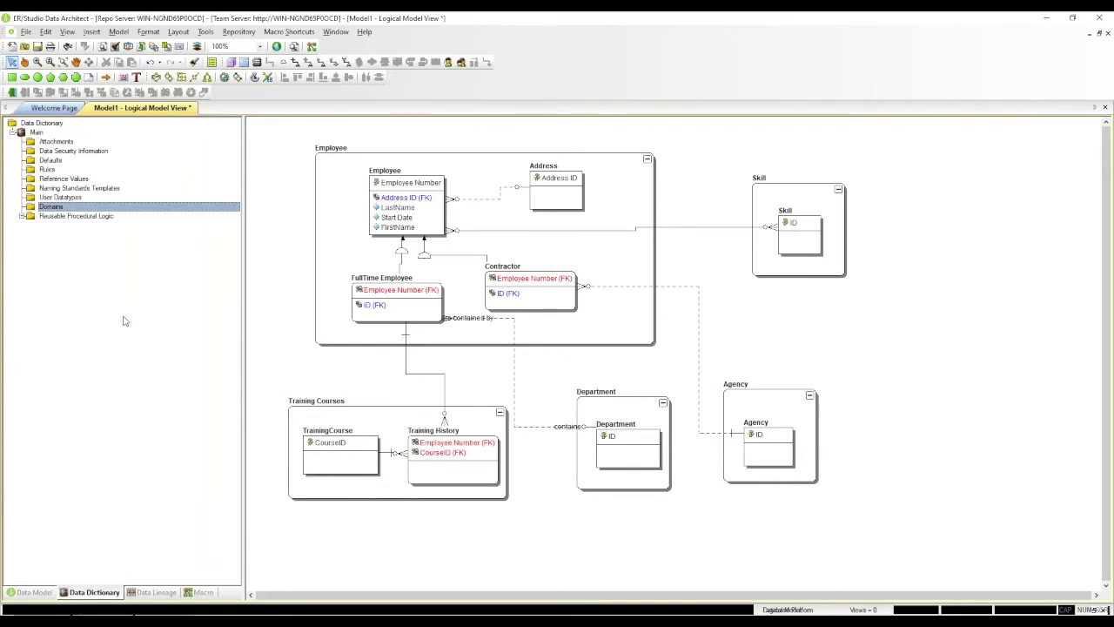
{"action": "left_click", "coordinate": [50, 162]}
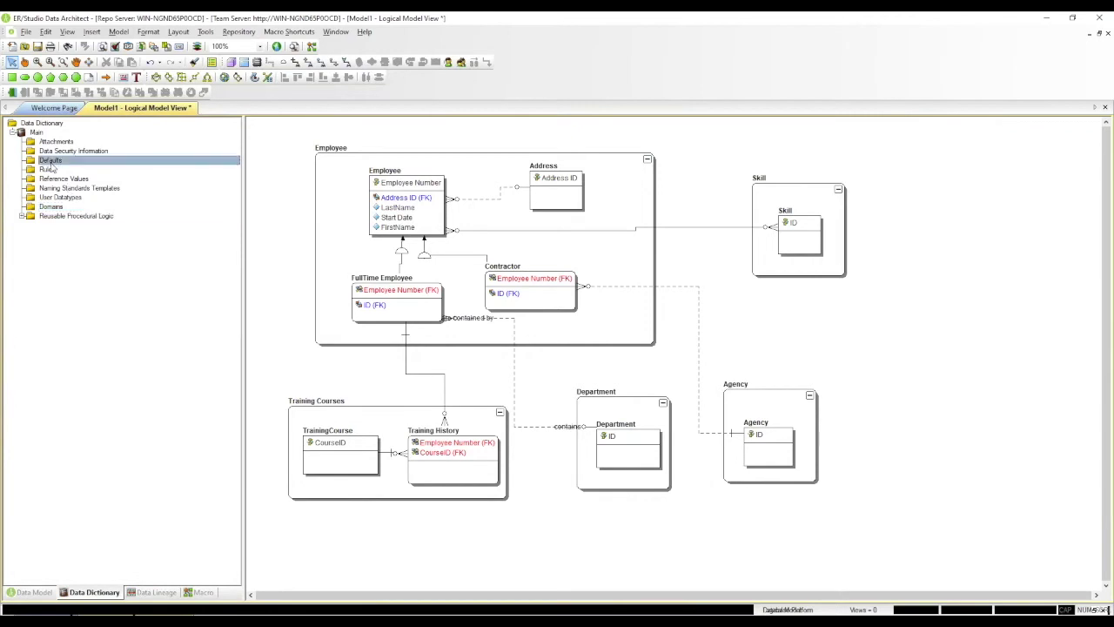
Add a State attribute to the Address entity with datatype CHAR and a width of 100.
{"action": "left_click", "coordinate": [553, 196]}
{"action": "double_click", "coordinate": [553, 196]}
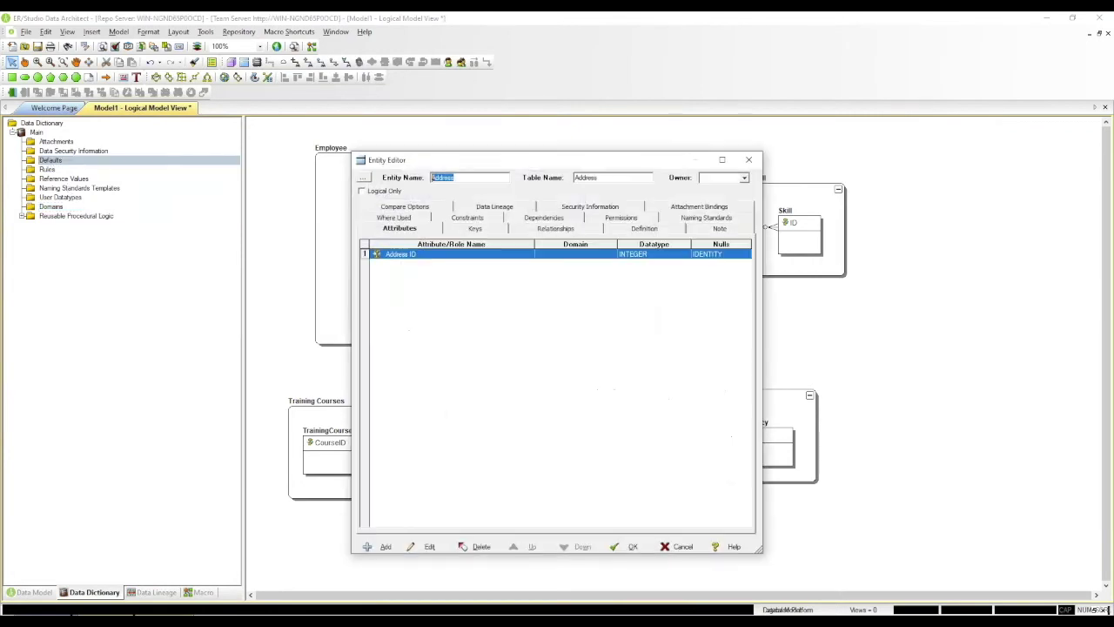
{"action": "left_click", "coordinate": [383, 547]}
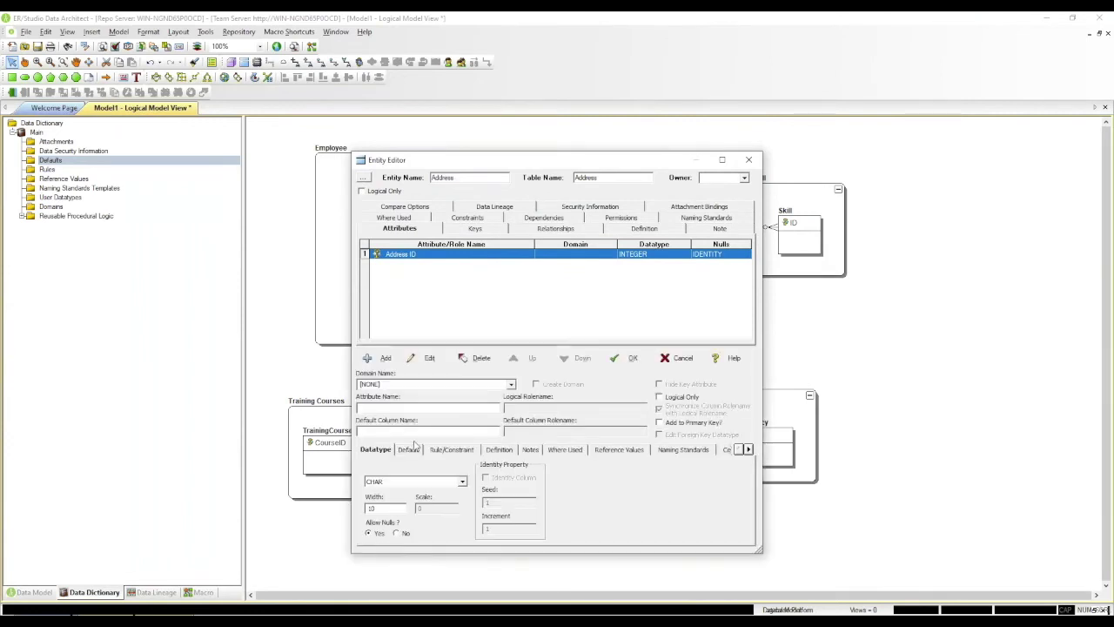
{"action": "type", "text": "State"}
{"action": "double_click", "coordinate": [396, 507]}
{"action": "type", "text": "10"}
{"action": "left_click", "coordinate": [630, 358]}
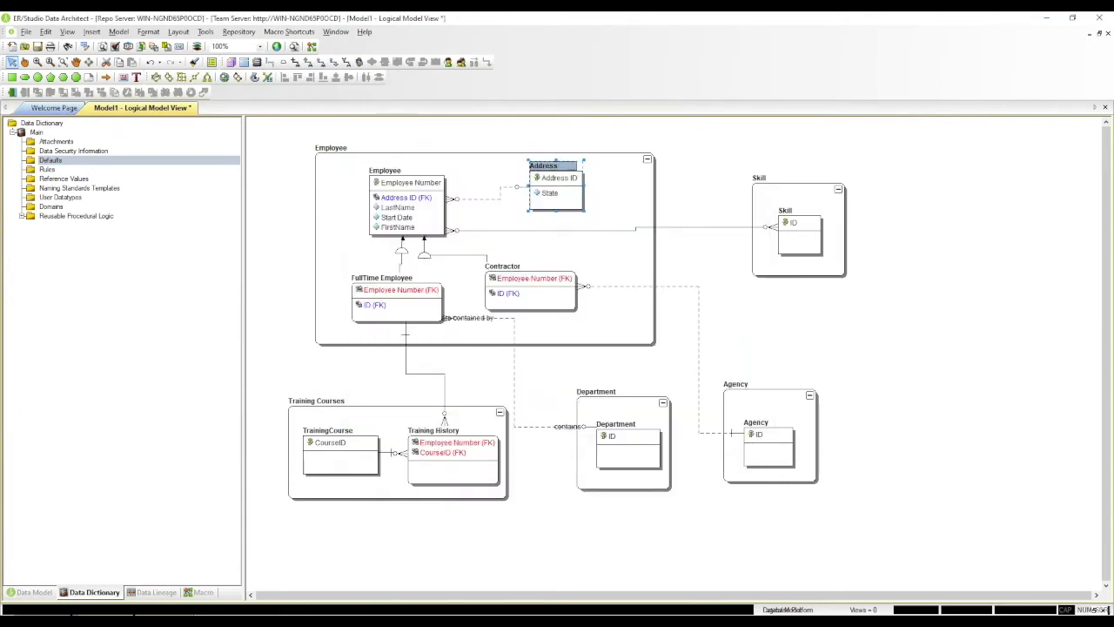
Define a new data dictionary default named State_Def with the value Ohio.
{"action": "right_click", "coordinate": [58, 164]}
{"action": "left_click", "coordinate": [80, 169]}
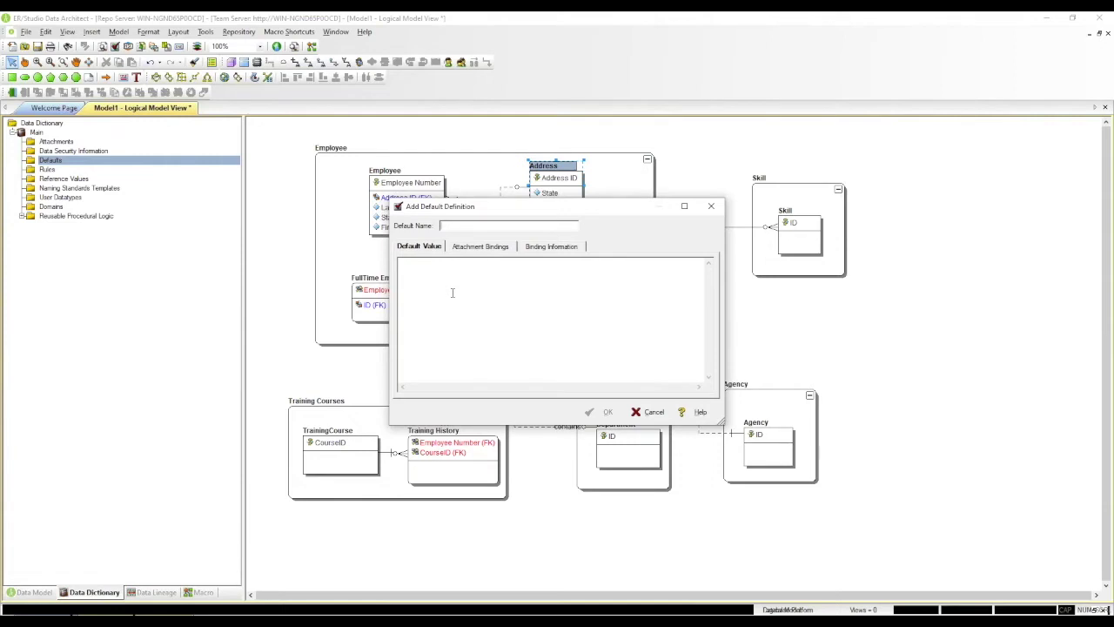
{"action": "type", "text": "State_Def"}
{"action": "left_click", "coordinate": [470, 318]}
{"action": "type", "text": "Ohi"}
Bind the State_Def default to the State attribute of the Address entity and save the definition.
{"action": "left_click", "coordinate": [488, 251]}
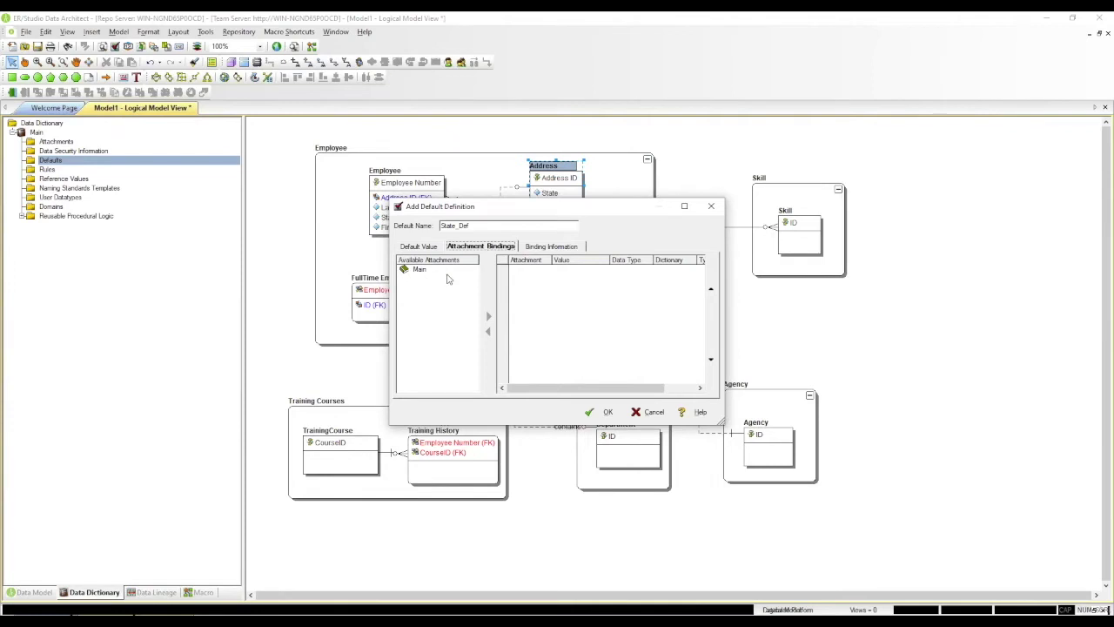
{"action": "left_click", "coordinate": [558, 248]}
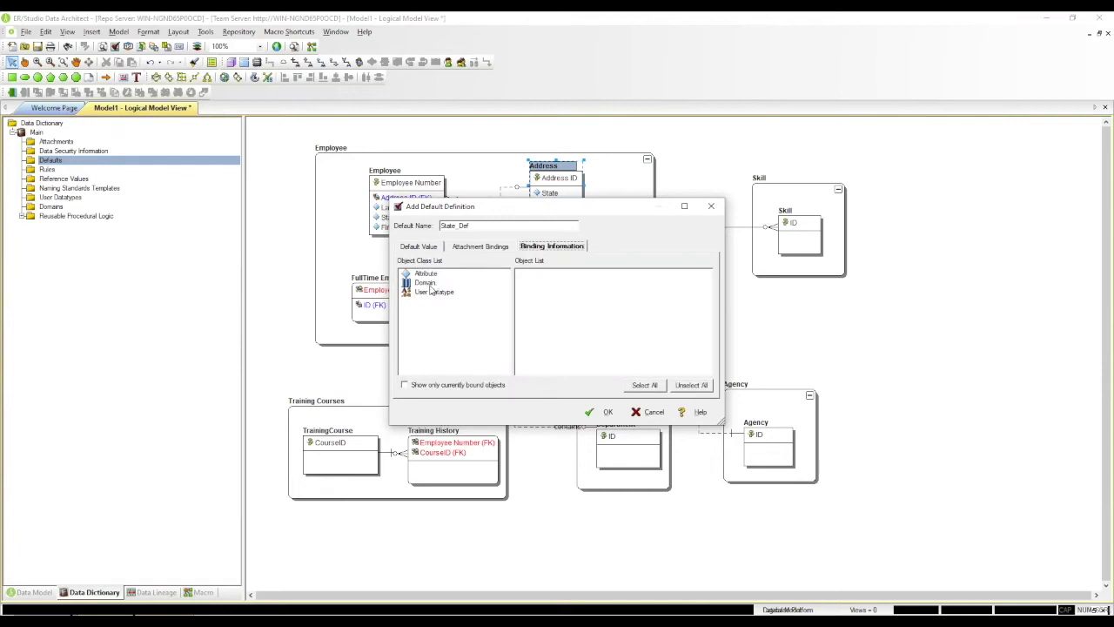
{"action": "left_click", "coordinate": [426, 275]}
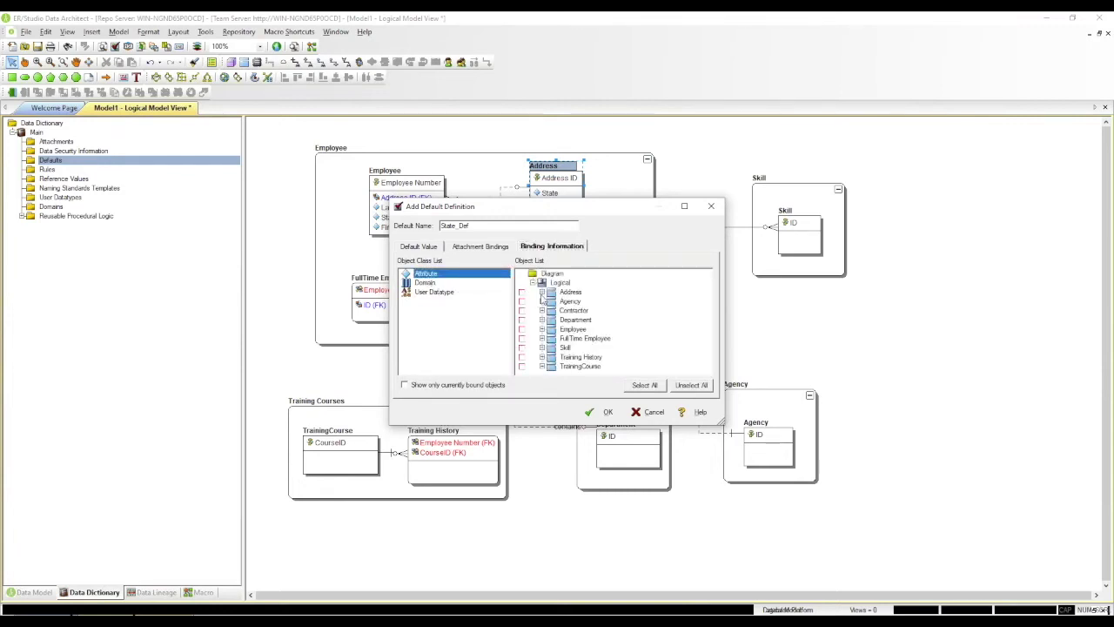
{"action": "left_click", "coordinate": [542, 293]}
{"action": "left_click", "coordinate": [522, 310]}
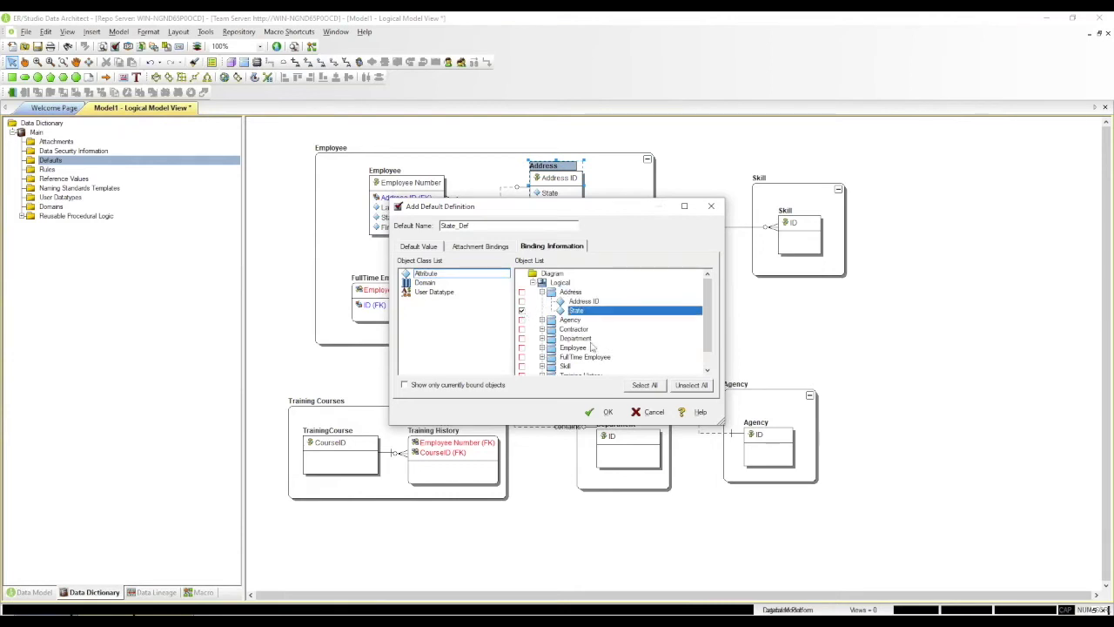
{"action": "left_click", "coordinate": [608, 415]}
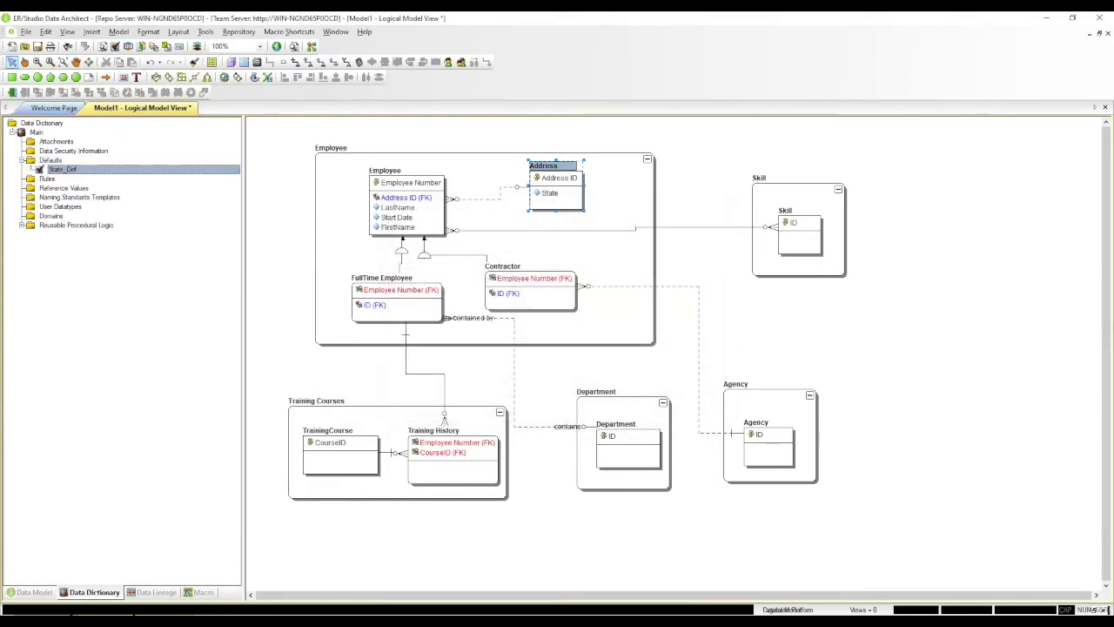
{"action": "left_click", "coordinate": [47, 180]}
{"action": "right_click", "coordinate": [47, 179]}
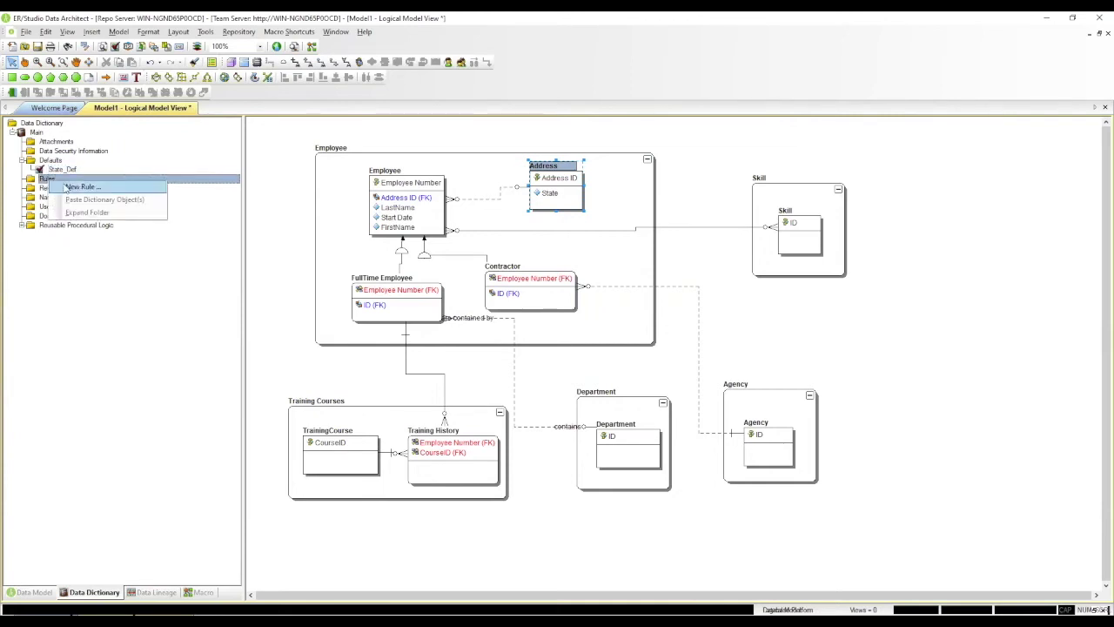
{"action": "left_click", "coordinate": [75, 187]}
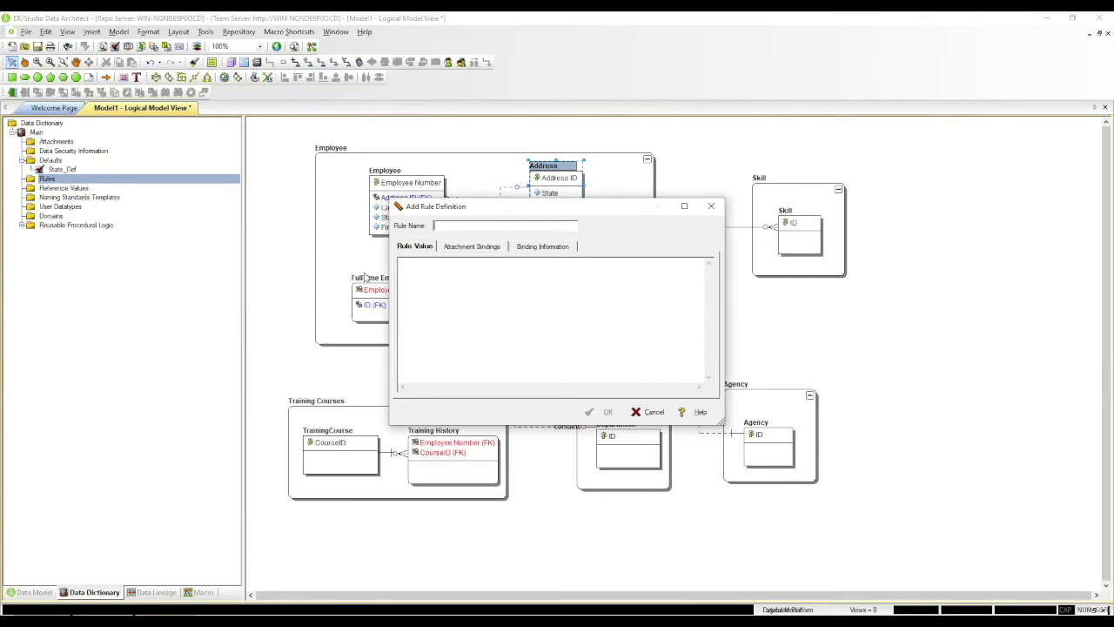
{"action": "type", "text": "Ste"}
{"action": "type", "text": "_Upper"}
{"action": "type", "text": "UPPER(@var"}
Bind the Ste_Upper rule to the State attribute of the Address entity and save the rule.
{"action": "left_click", "coordinate": [555, 247]}
{"action": "left_click", "coordinate": [427, 276]}
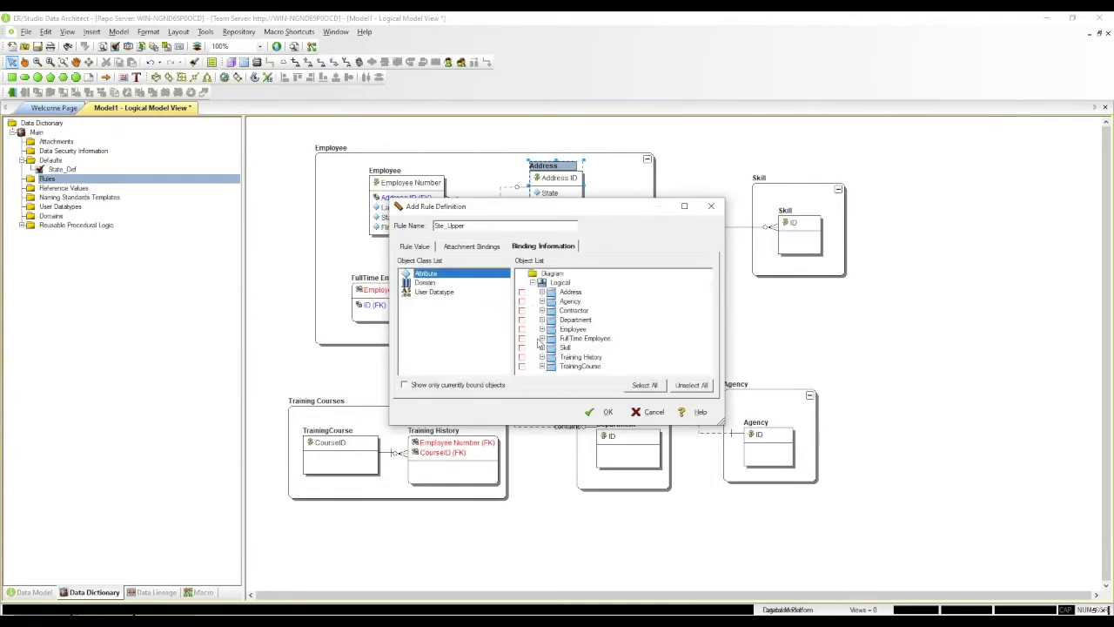
{"action": "key", "text": "XF86AudioLowerVolume"}
{"action": "left_click", "coordinate": [542, 293]}
{"action": "left_click", "coordinate": [521, 310]}
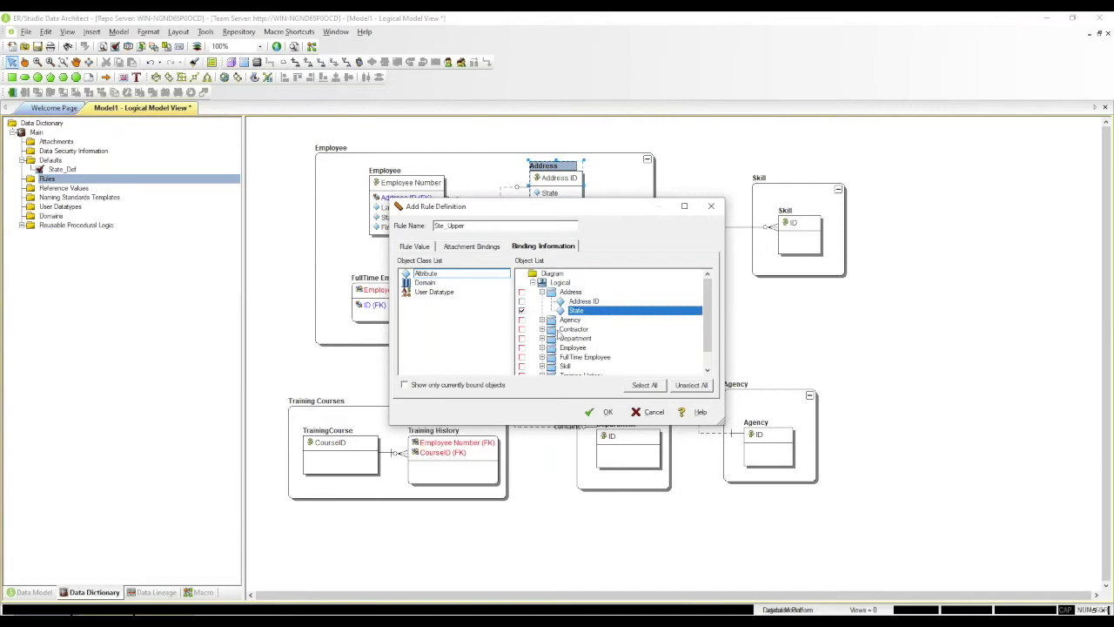
{"action": "left_click", "coordinate": [601, 411]}
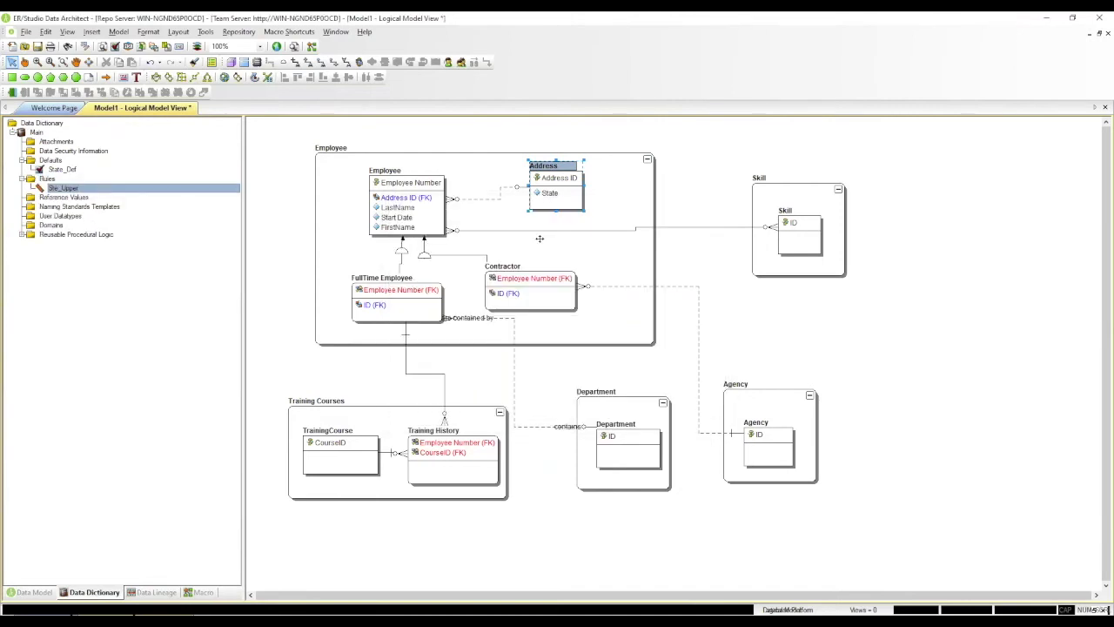
Create a new reference value named State in the data dictionary, with its type set to By List.
{"action": "right_click", "coordinate": [68, 198]}
{"action": "left_click", "coordinate": [96, 203]}
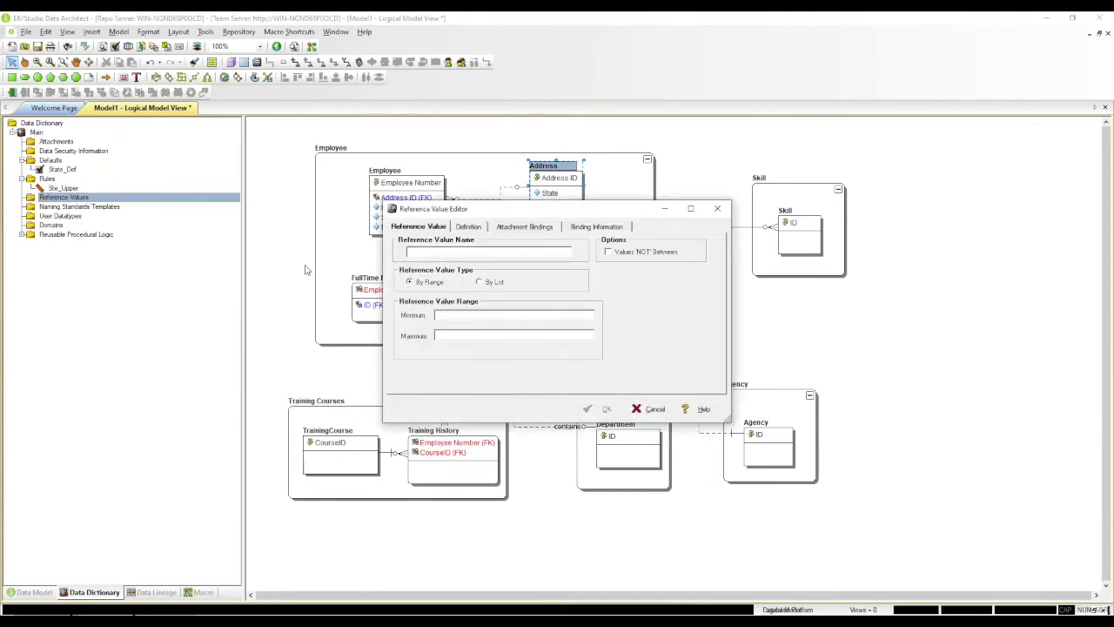
{"action": "type", "text": "State"}
{"action": "left_click", "coordinate": [479, 282]}
{"action": "left_click", "coordinate": [428, 313]}
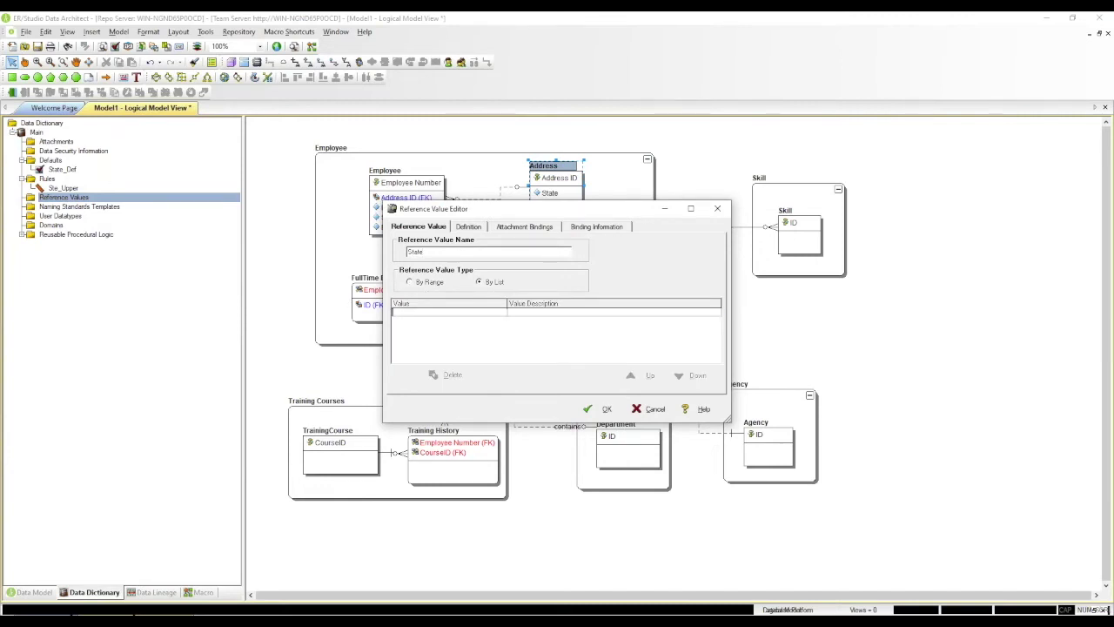
Enter Ohio, Texas, Idaho and Iowa as the allowed values of the State reference value.
{"action": "type", "text": "Ohio"}
{"action": "key", "text": "Return"}
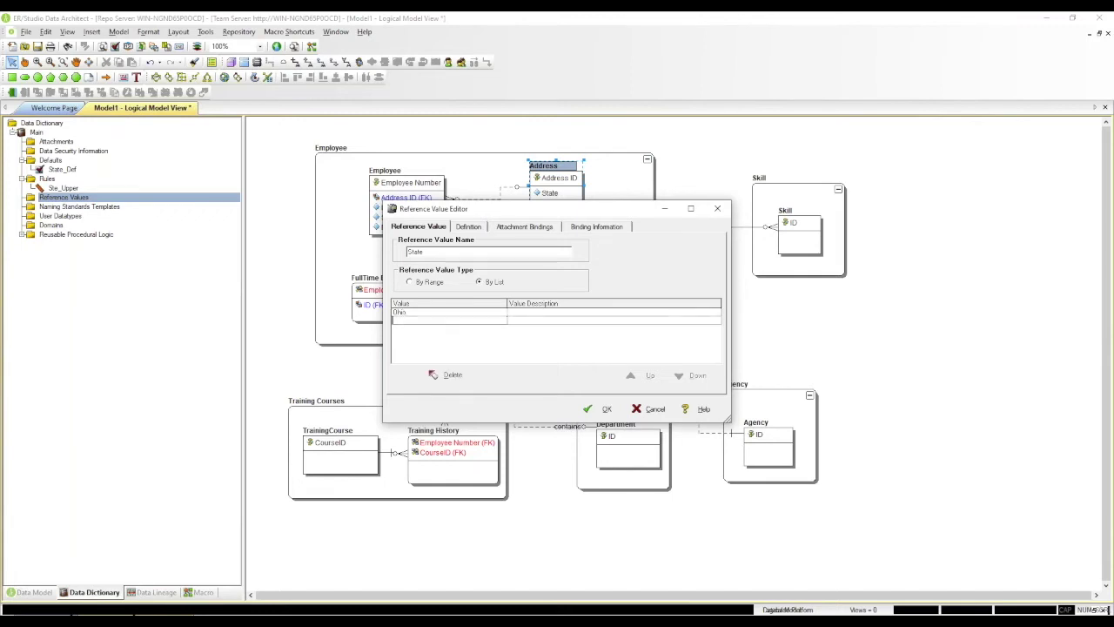
{"action": "type", "text": "Texas"}
{"action": "key", "text": "Tab"}
{"action": "key", "text": "Return"}
{"action": "type", "text": "Idaho"}
{"action": "key", "text": "Tab"}
{"action": "key", "text": "Return"}
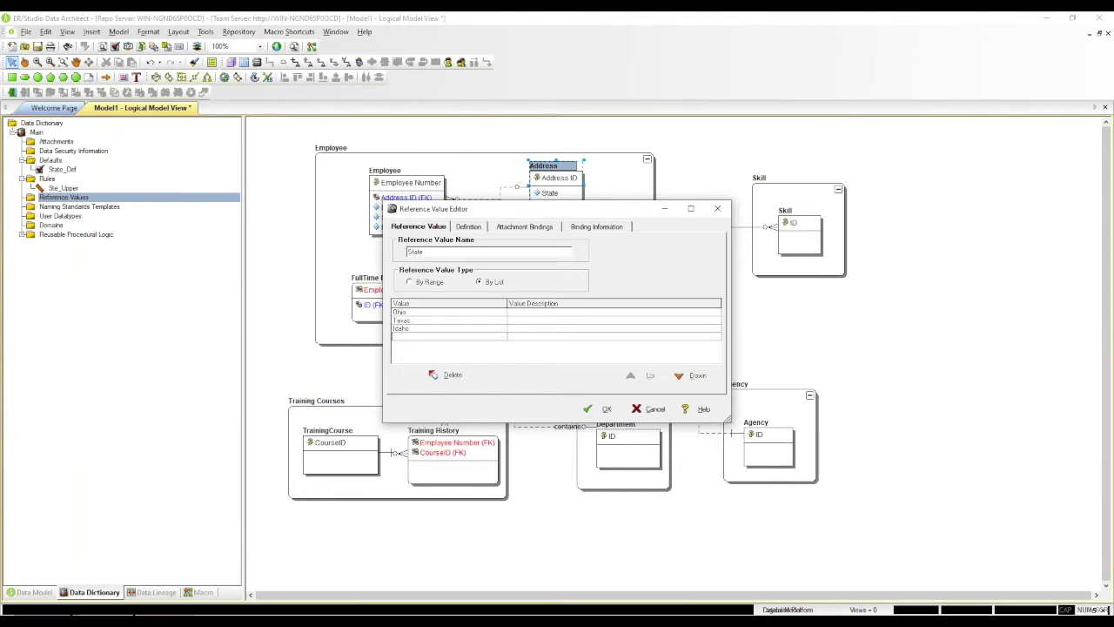
{"action": "type", "text": "Iowa"}
Bind the State reference value to the State attribute of the Address entity and save it.
{"action": "left_click", "coordinate": [512, 229]}
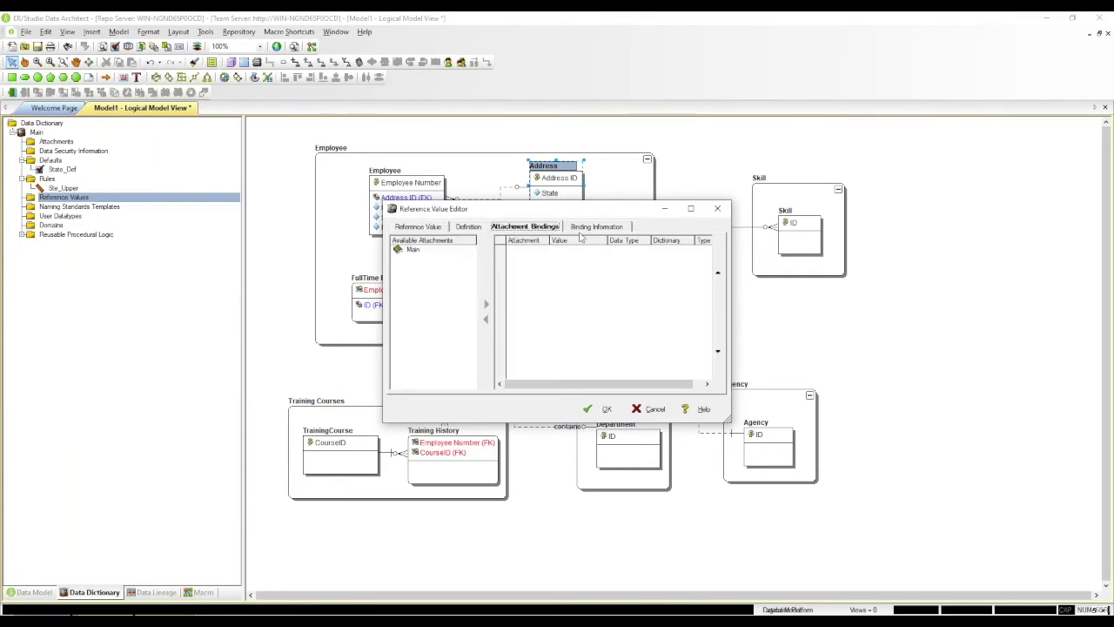
{"action": "left_click", "coordinate": [580, 230]}
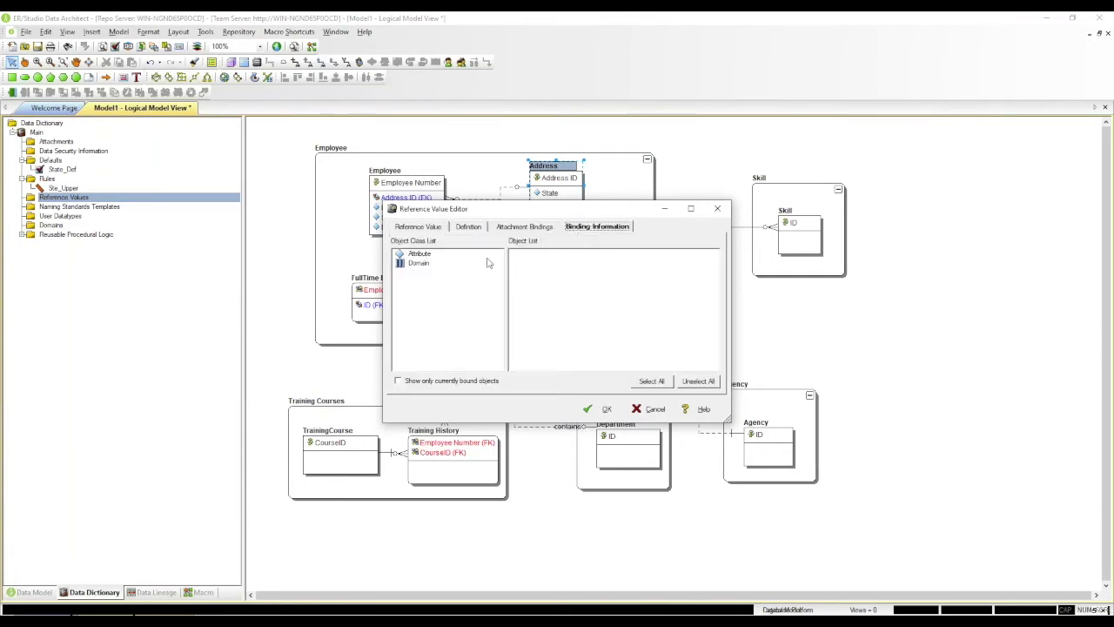
{"action": "left_click", "coordinate": [420, 257]}
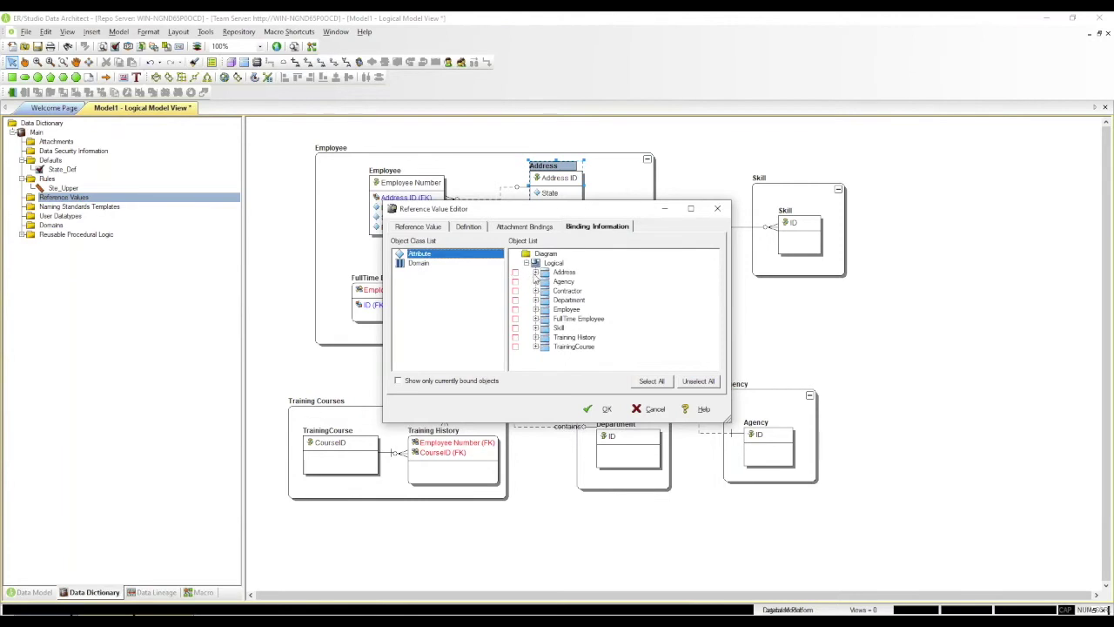
{"action": "left_click", "coordinate": [535, 272]}
{"action": "left_click", "coordinate": [515, 291]}
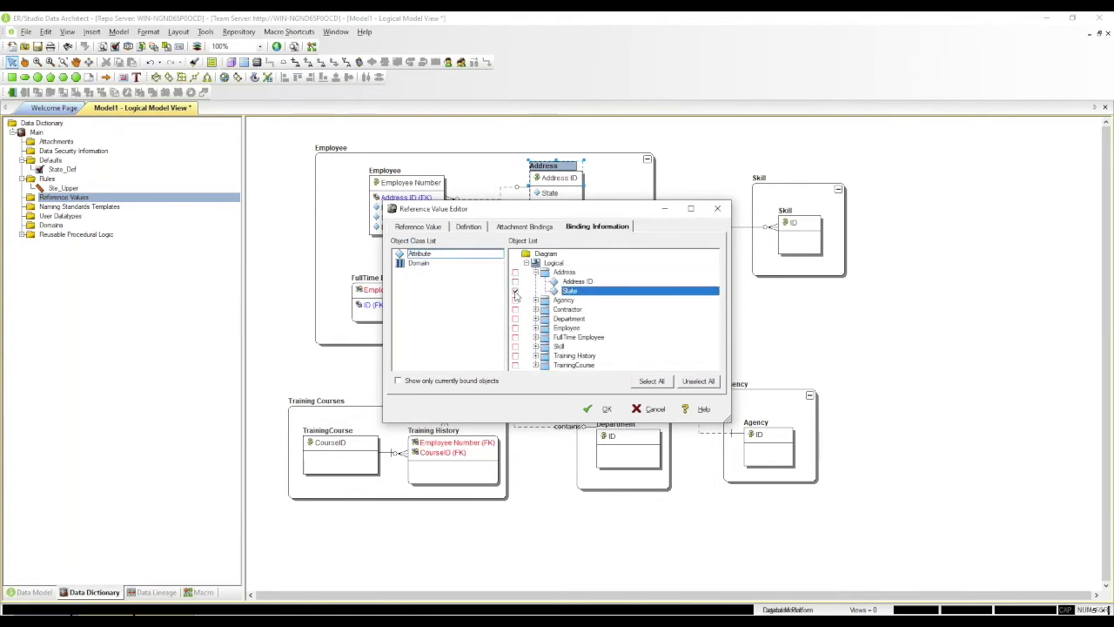
{"action": "left_click", "coordinate": [603, 408]}
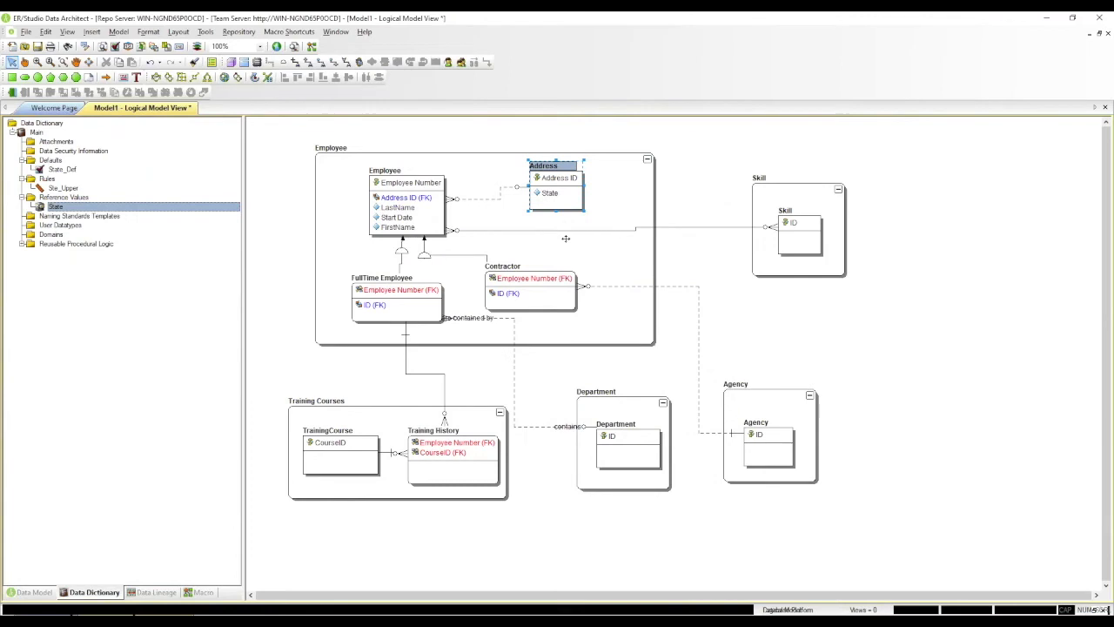
Open the Address entity for editing to check its State attribute.
{"action": "left_click", "coordinate": [556, 199]}
{"action": "double_click", "coordinate": [555, 199]}
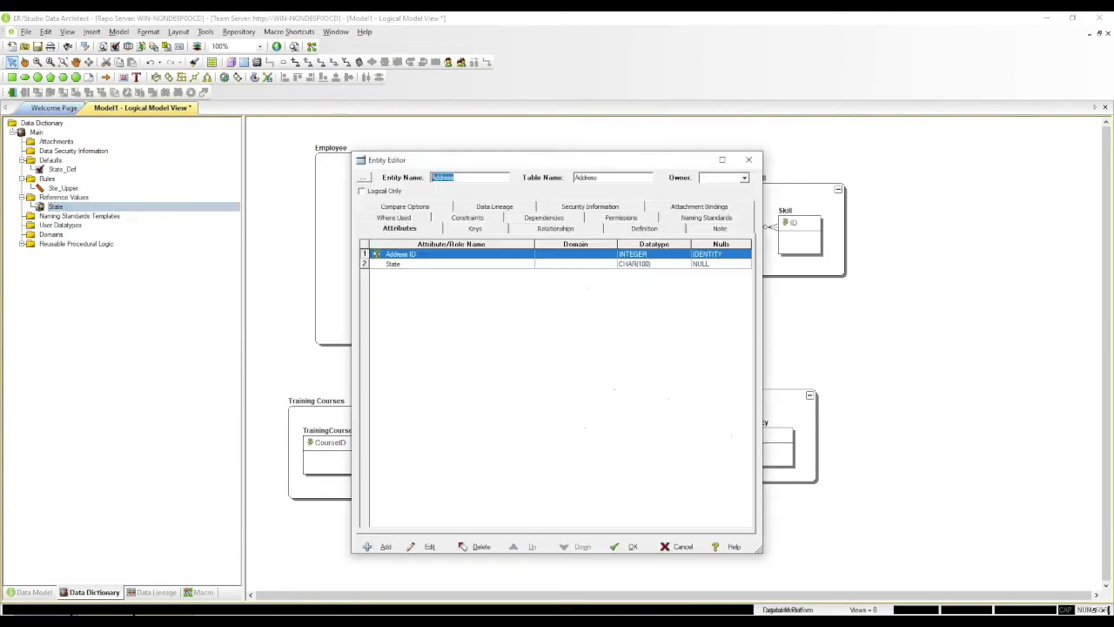
Review the default, rule, definition and reference value settings of the Address entity's State attribute, and close the entity.
{"action": "left_click", "coordinate": [405, 265]}
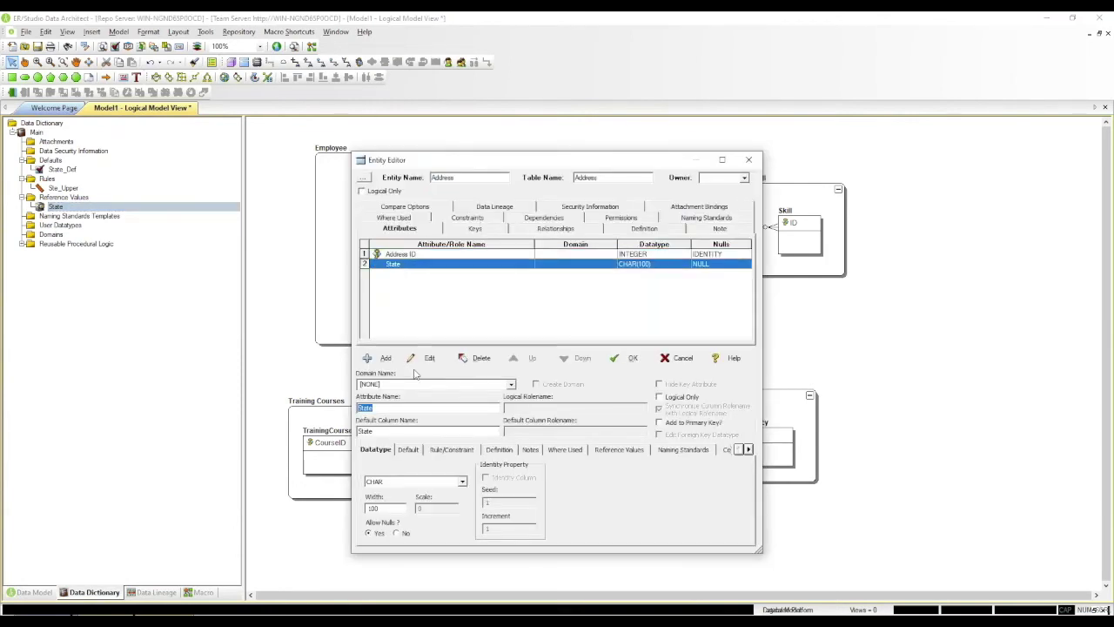
{"action": "left_click", "coordinate": [410, 452]}
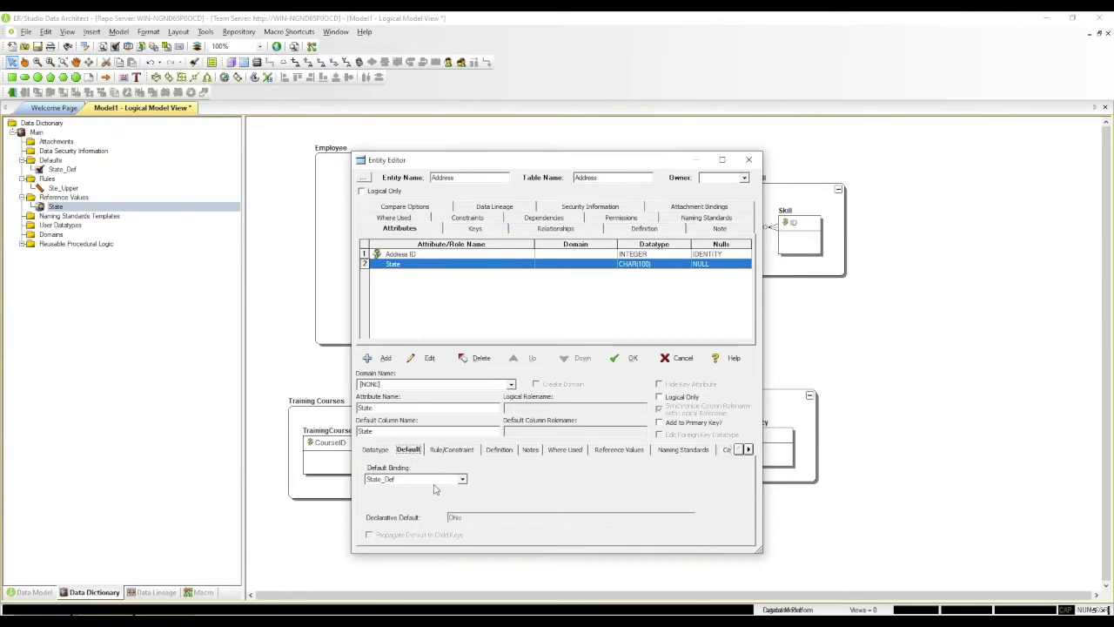
{"action": "left_click", "coordinate": [439, 453]}
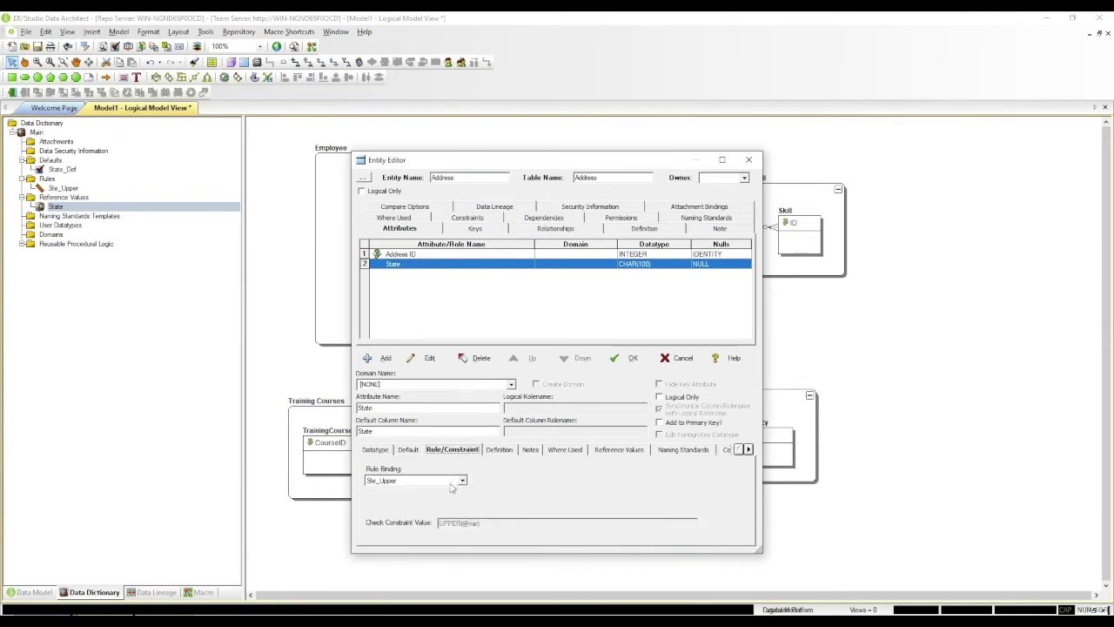
{"action": "left_click", "coordinate": [501, 453]}
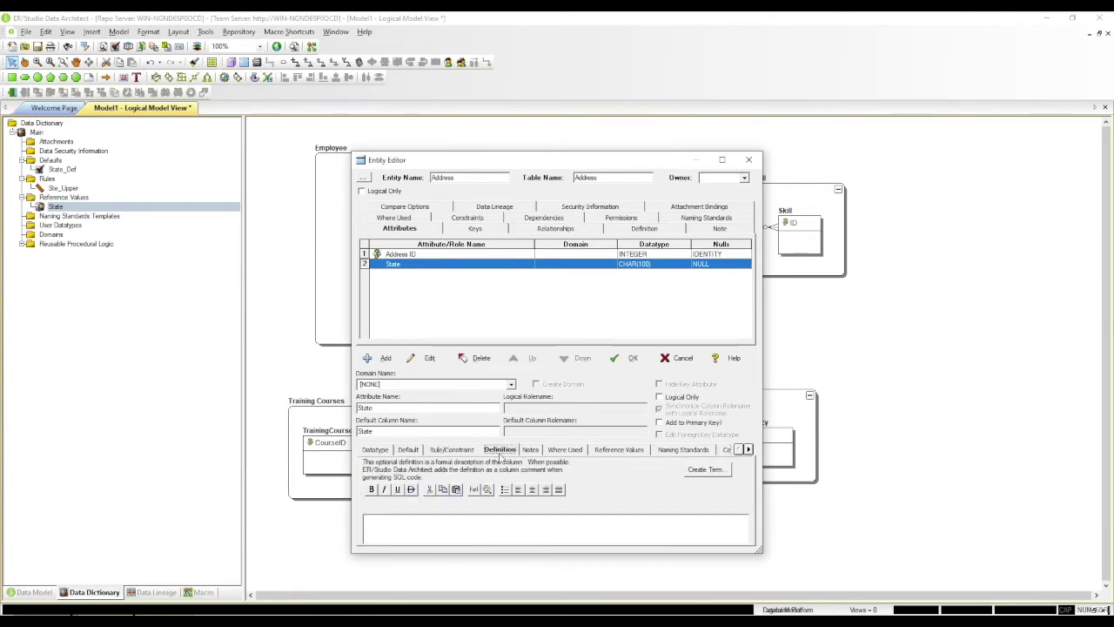
{"action": "left_click", "coordinate": [614, 450]}
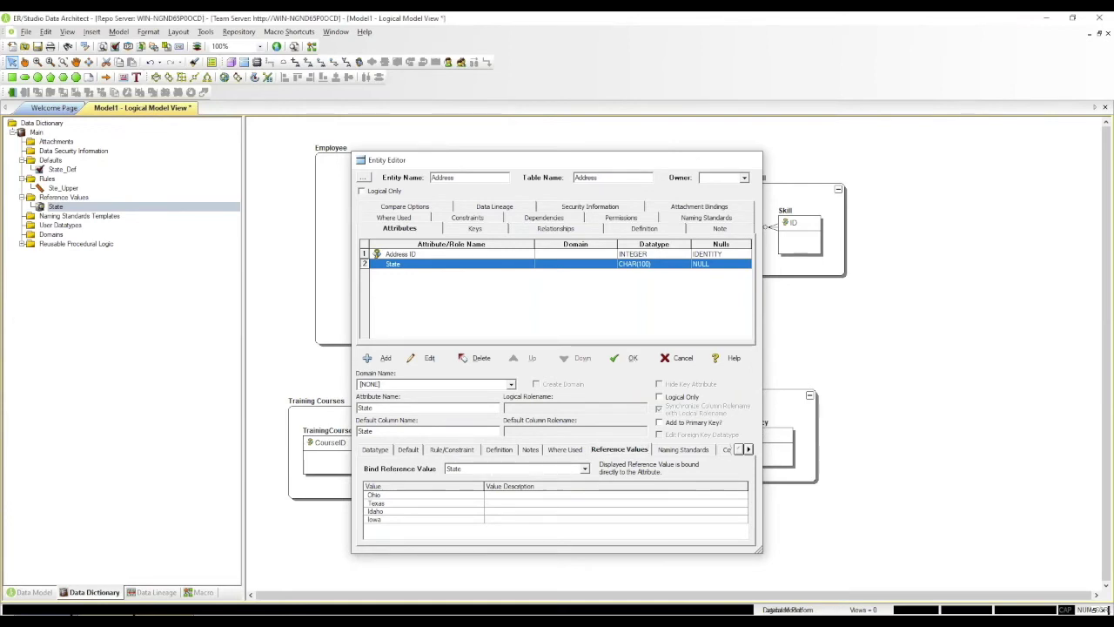
{"action": "left_click", "coordinate": [633, 359]}
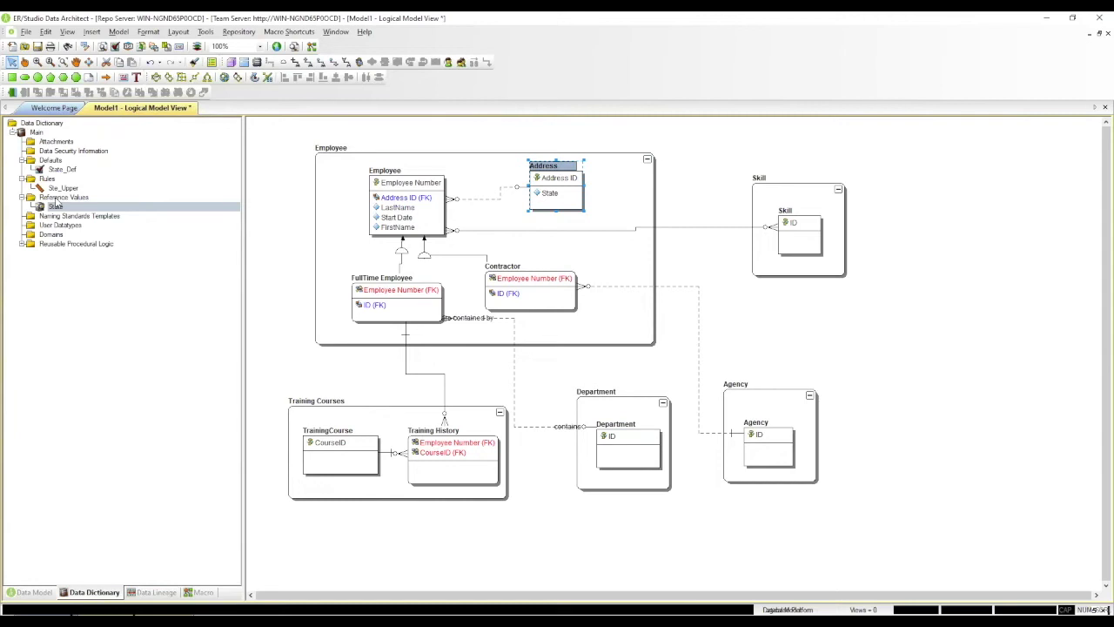
Start a new domain in the data dictionary with State as domain, attribute and column name, and a width of 100.
{"action": "right_click", "coordinate": [50, 234]}
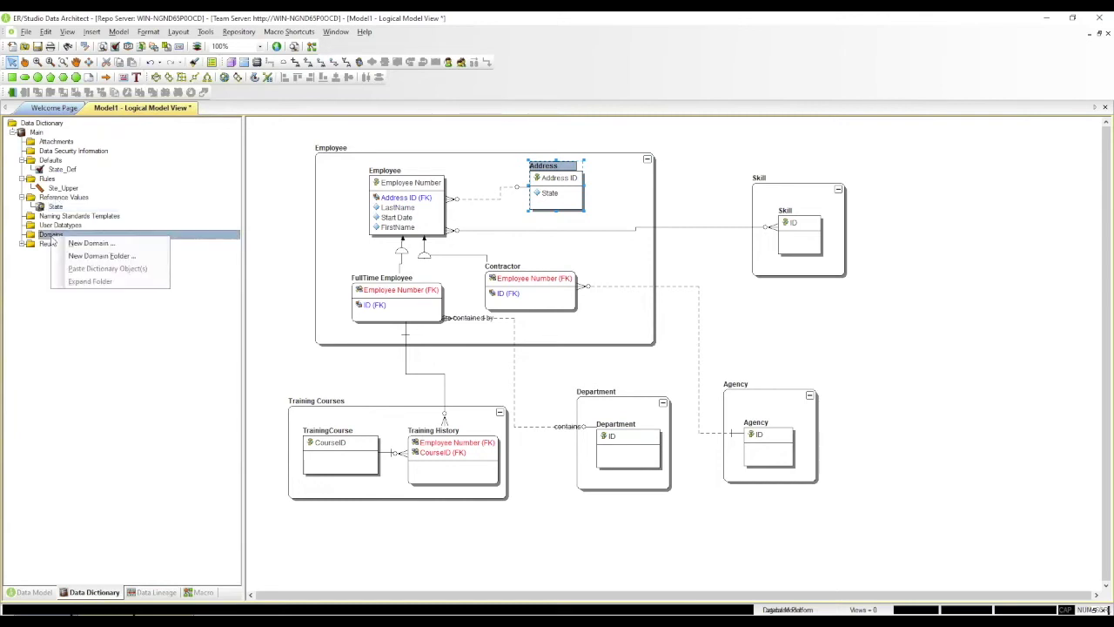
{"action": "left_click", "coordinate": [78, 245]}
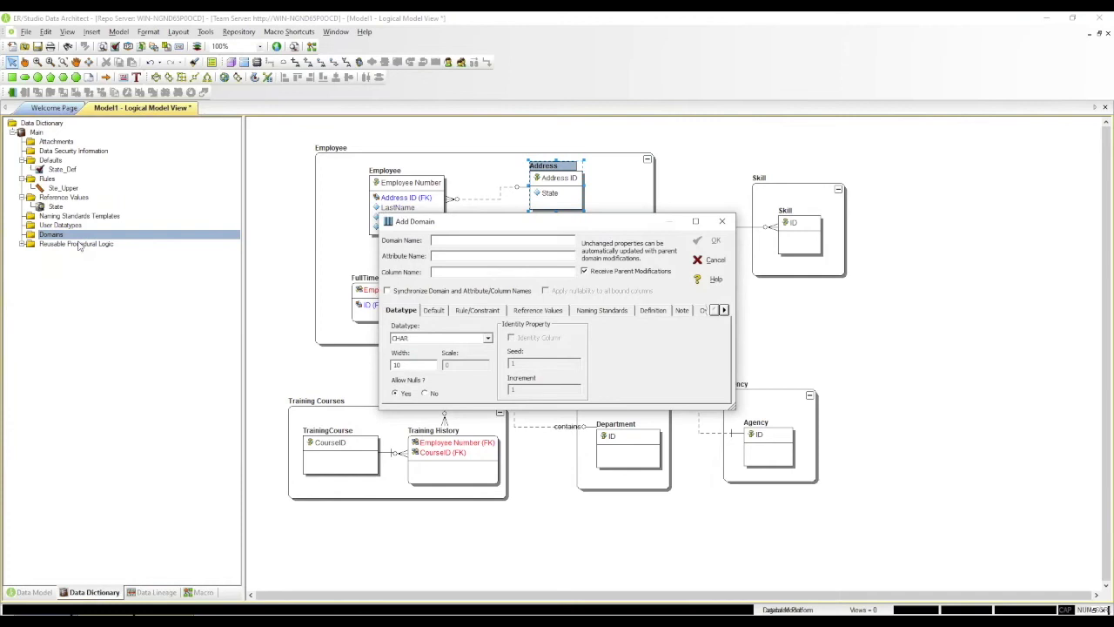
{"action": "type", "text": "State"}
{"action": "left_click", "coordinate": [443, 258]}
{"action": "type", "text": "State"}
{"action": "key", "text": "BackSpace"}
{"action": "key", "text": "BackSpace"}
{"action": "key", "text": "BackSpace"}
{"action": "key", "text": "BackSpace"}
{"action": "key", "text": "BackSpace"}
{"action": "left_click_drag", "start_coordinate": [455, 240], "coordinate": [395, 241]}
{"action": "key", "text": "ctrl+c"}
{"action": "left_click", "coordinate": [453, 256]}
{"action": "key", "text": "ctrl+v"}
{"action": "key", "text": "ctrl+v"}
{"action": "left_click", "coordinate": [411, 364]}
Bind the State_Def default and the Ste_Upper rule to the new State domain.
{"action": "left_click", "coordinate": [432, 313]}
{"action": "left_click", "coordinate": [488, 340]}
{"action": "left_click", "coordinate": [471, 349]}
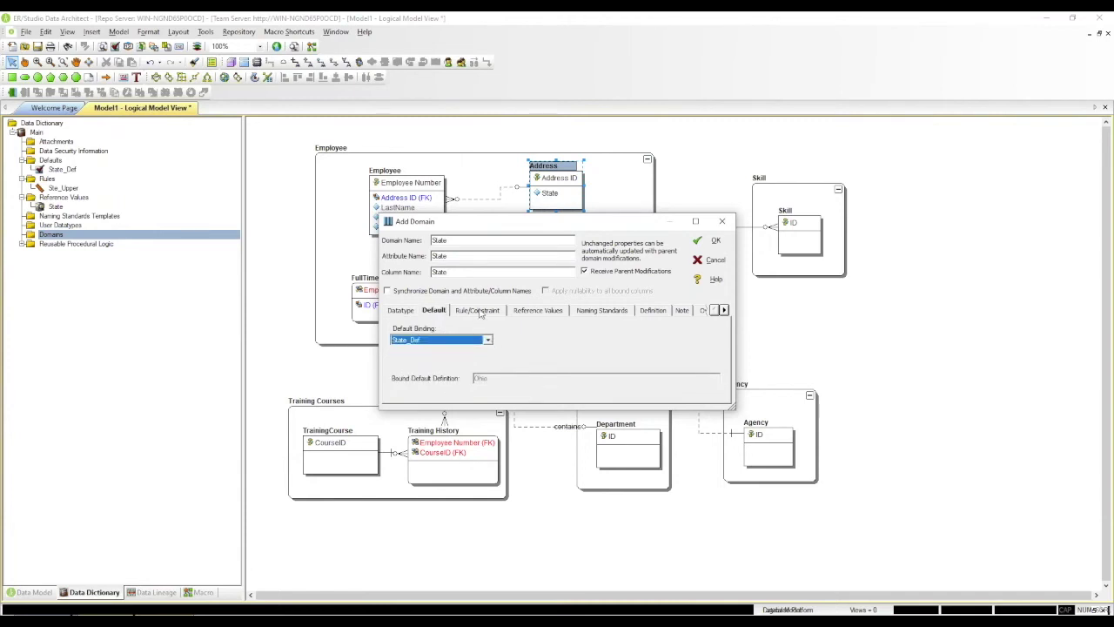
{"action": "left_click", "coordinate": [479, 311]}
{"action": "left_click", "coordinate": [489, 340]}
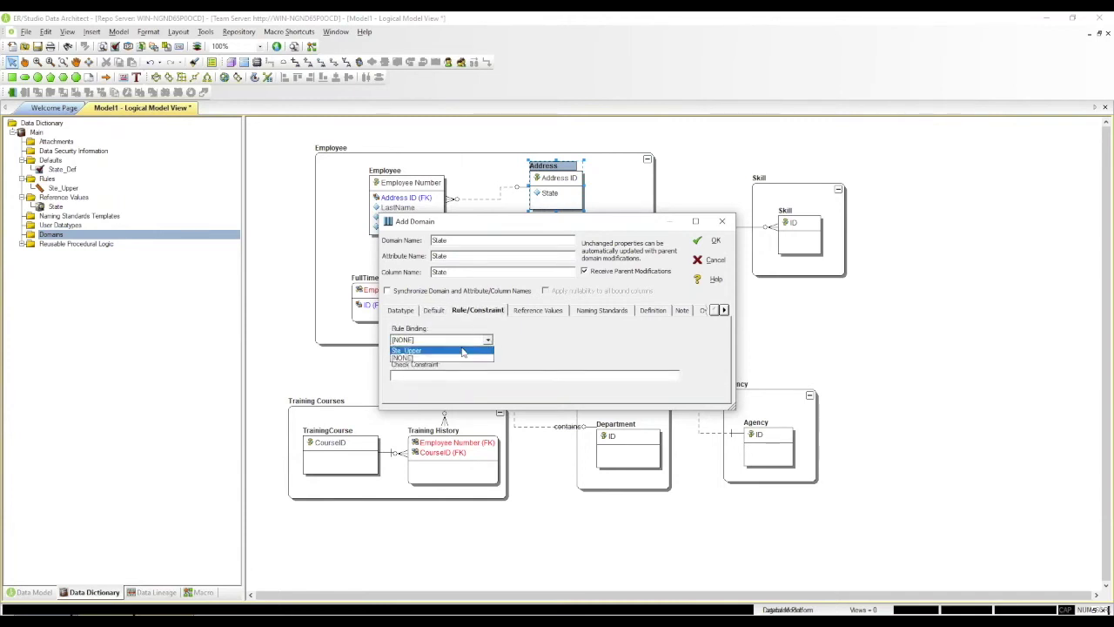
{"action": "left_click", "coordinate": [468, 349]}
Bind the State reference value to the new State domain.
{"action": "left_click", "coordinate": [540, 313]}
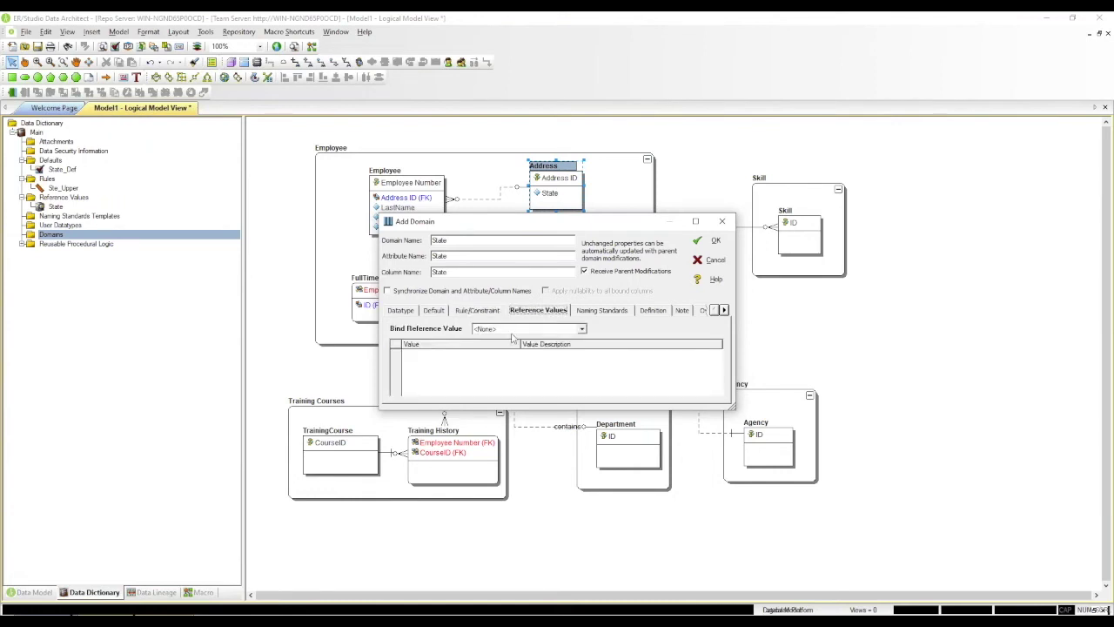
{"action": "left_click", "coordinate": [521, 331]}
{"action": "left_click", "coordinate": [545, 349]}
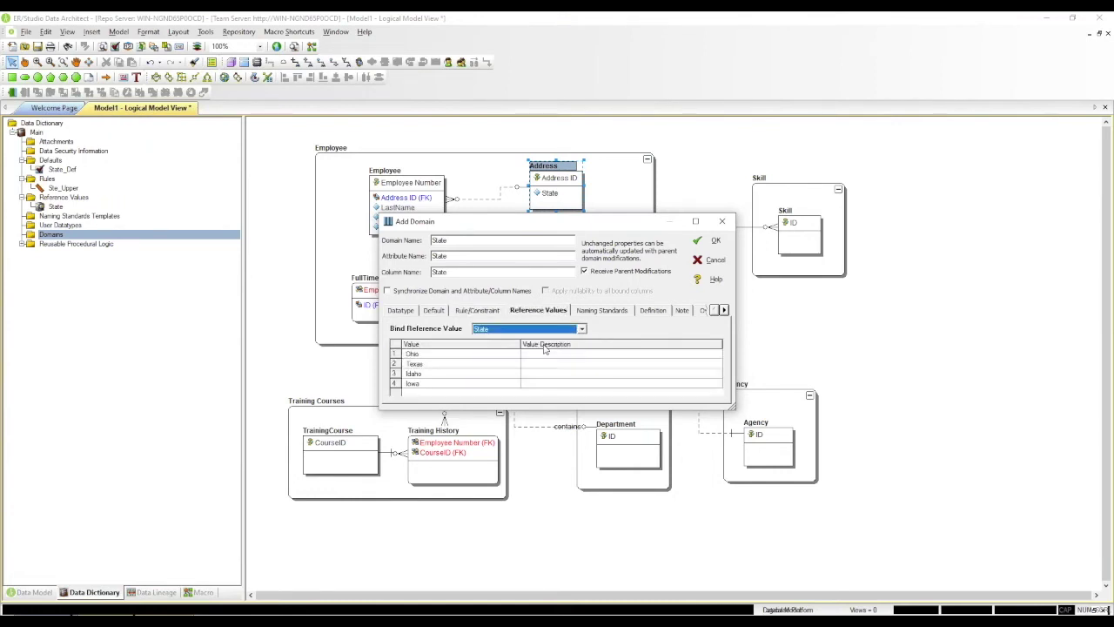
Review the new domain's definition, note and override control settings, and save the domain.
{"action": "left_click", "coordinate": [651, 311]}
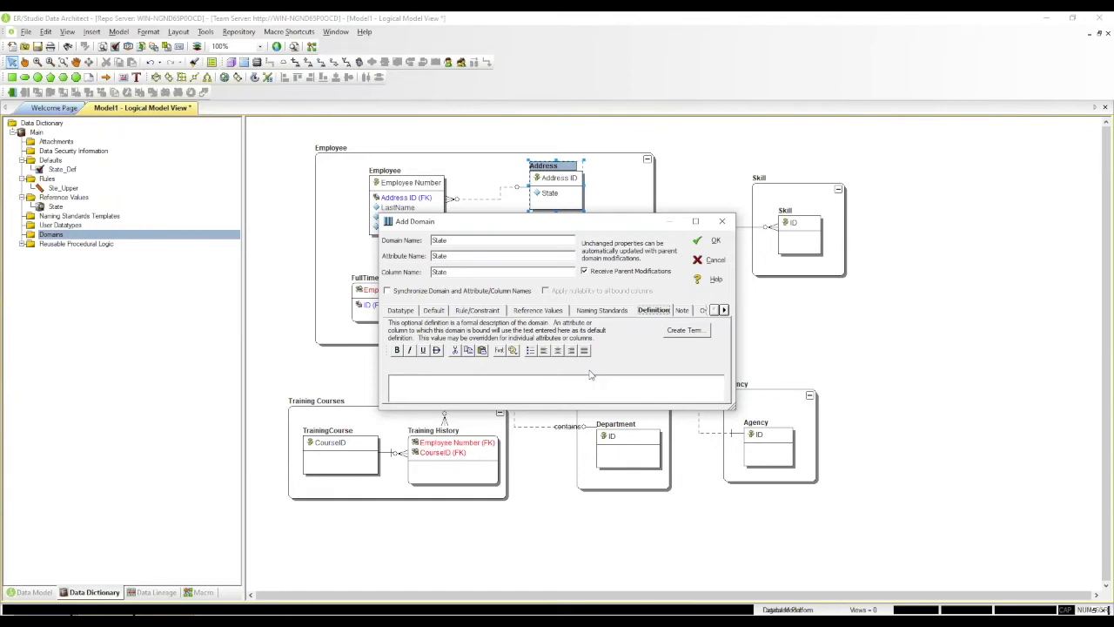
{"action": "left_click", "coordinate": [724, 310]}
{"action": "left_click", "coordinate": [724, 310]}
{"action": "left_click", "coordinate": [724, 310]}
{"action": "left_click", "coordinate": [724, 310]}
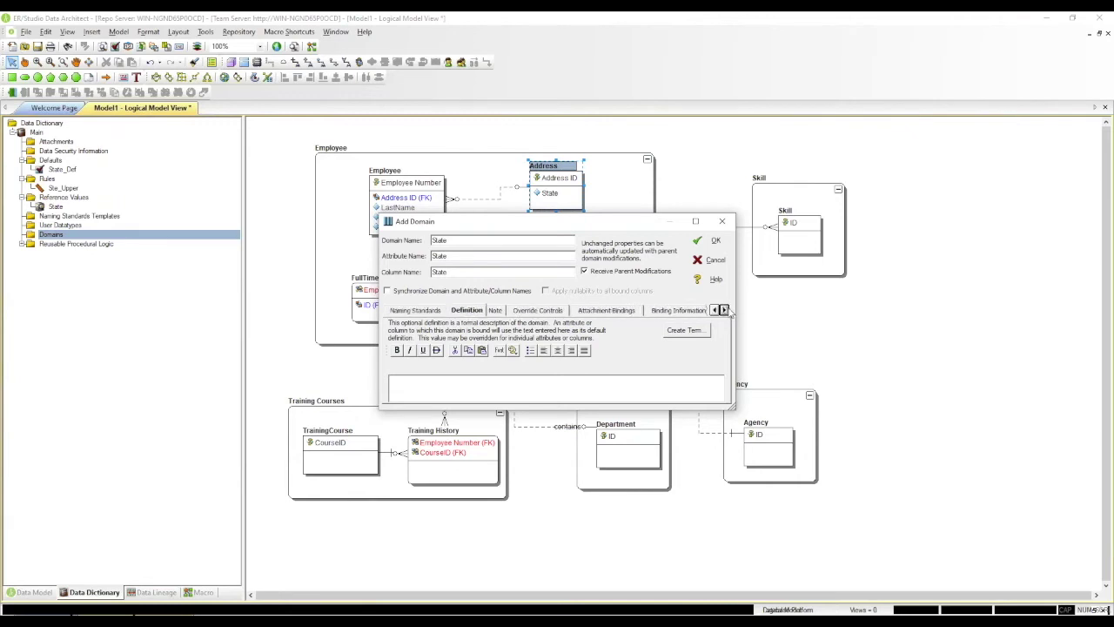
{"action": "left_click", "coordinate": [496, 311]}
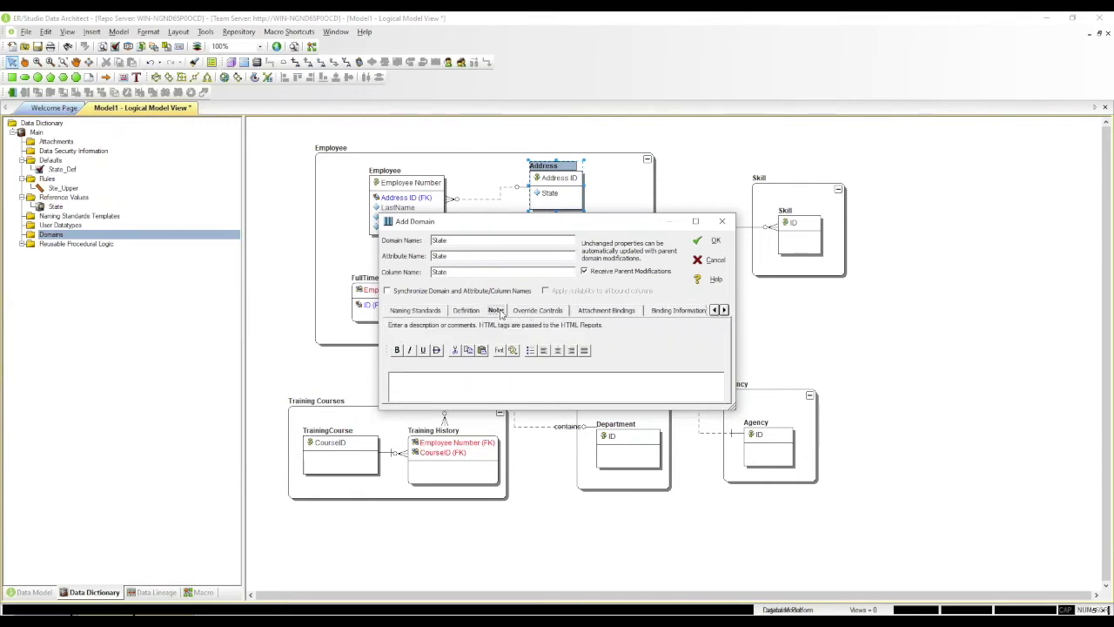
{"action": "left_click", "coordinate": [517, 315]}
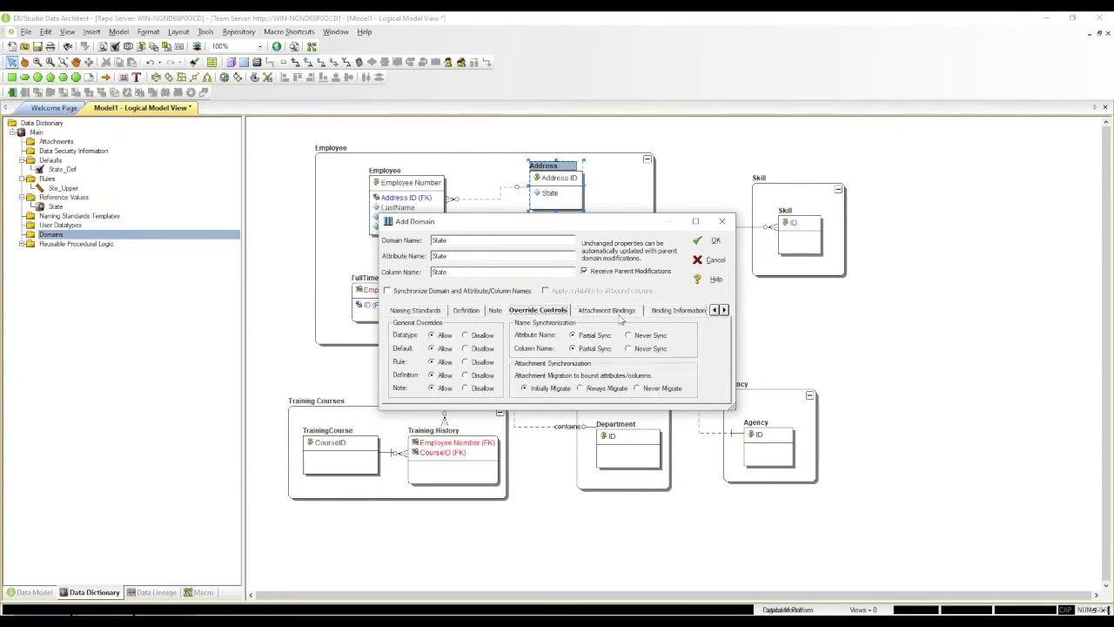
{"action": "left_click", "coordinate": [712, 245]}
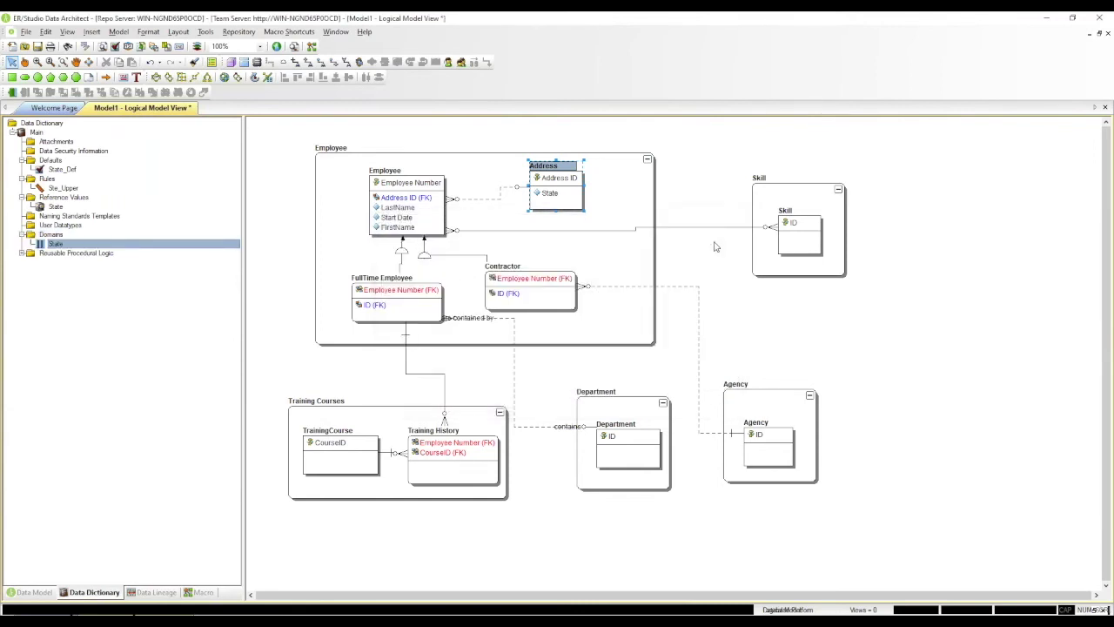
Bind the Address entity's State attribute to the State domain, letting its existing default and rule override the domain's values.
{"action": "double_click", "coordinate": [559, 193]}
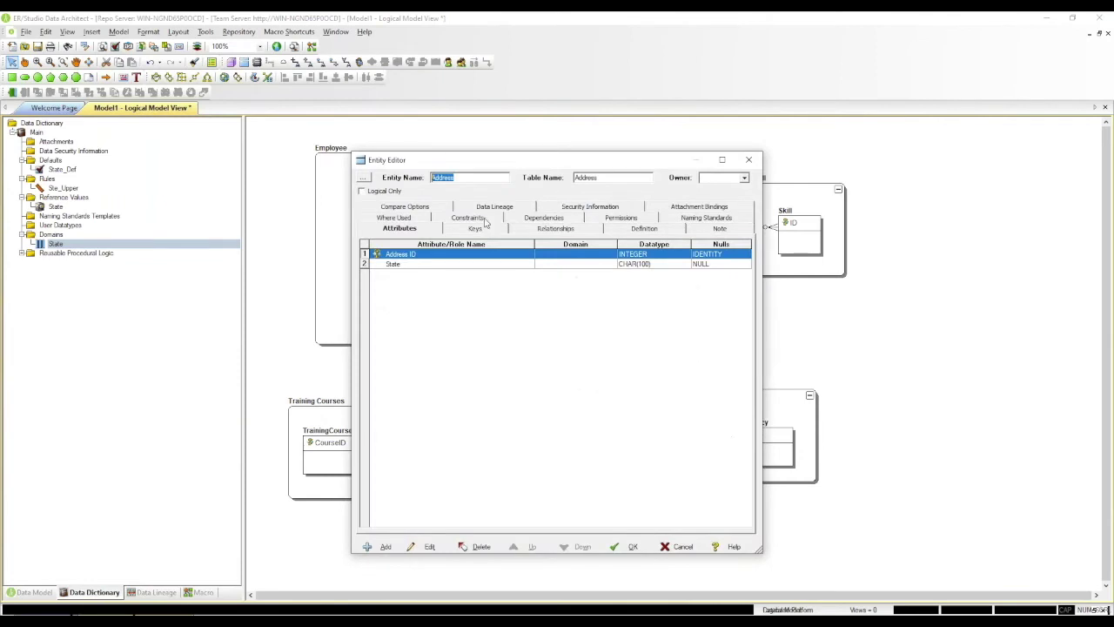
{"action": "left_click", "coordinate": [408, 264]}
{"action": "double_click", "coordinate": [408, 264]}
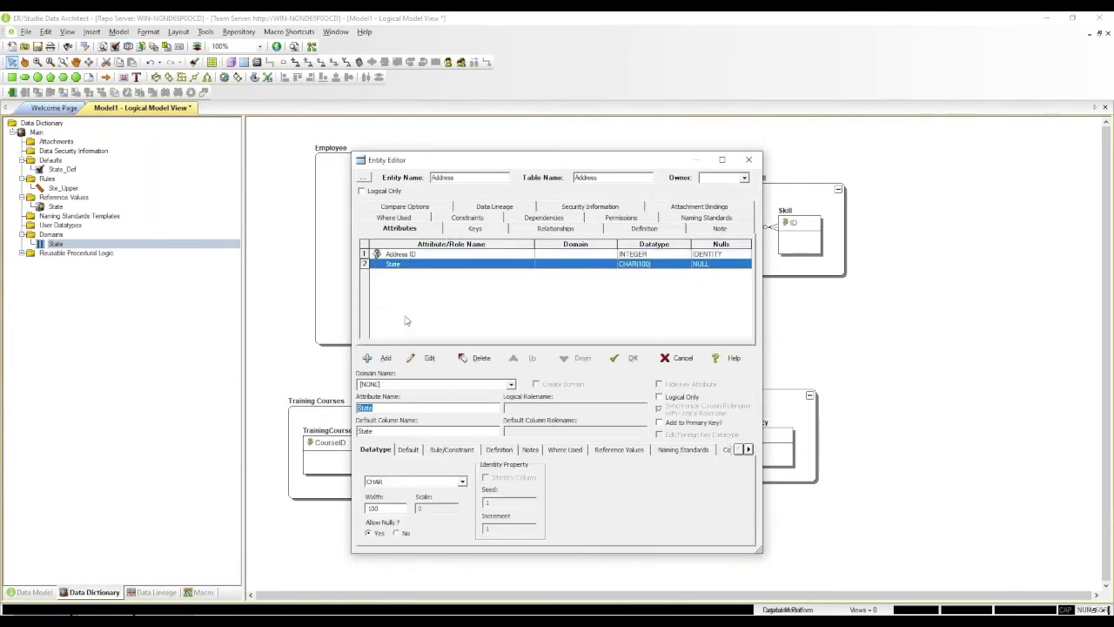
{"action": "left_click", "coordinate": [511, 384]}
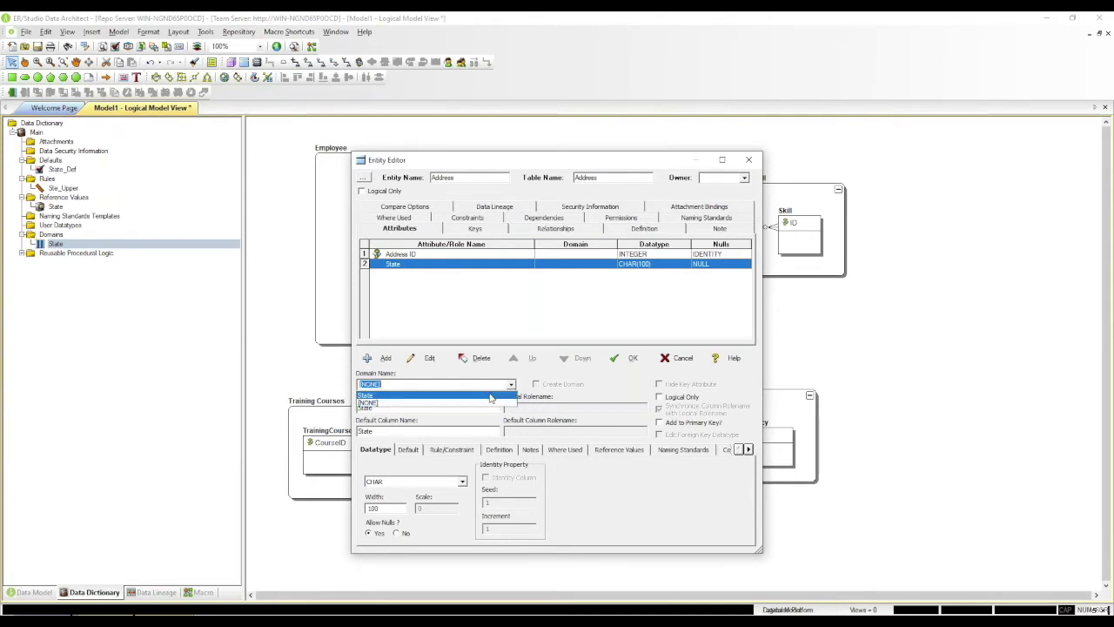
{"action": "left_click", "coordinate": [490, 397]}
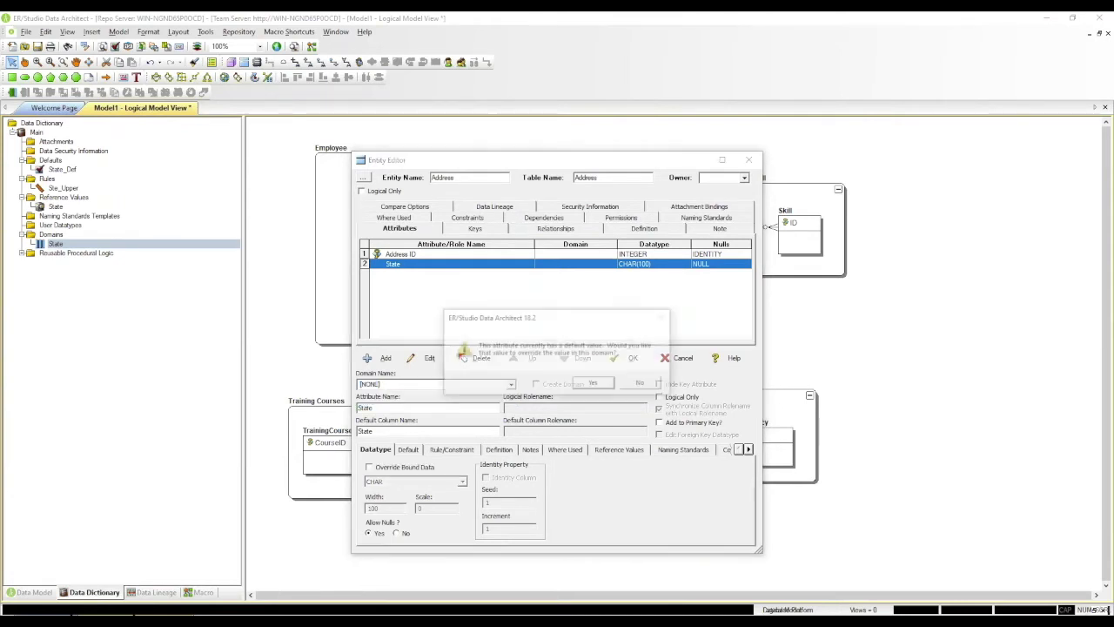
{"action": "left_click", "coordinate": [594, 387]}
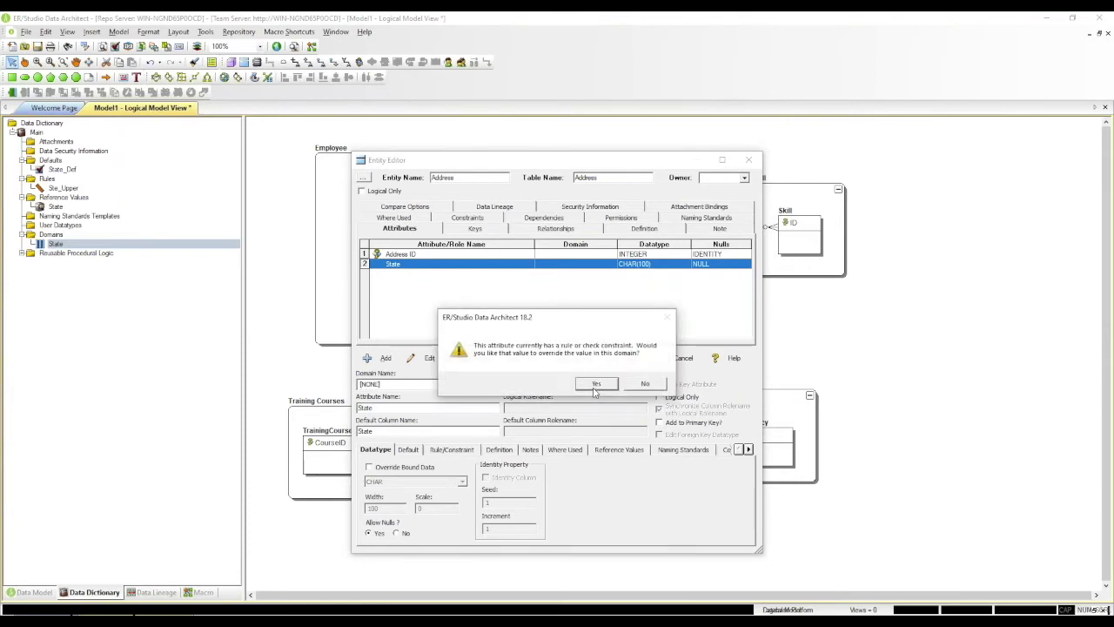
{"action": "left_click", "coordinate": [595, 386]}
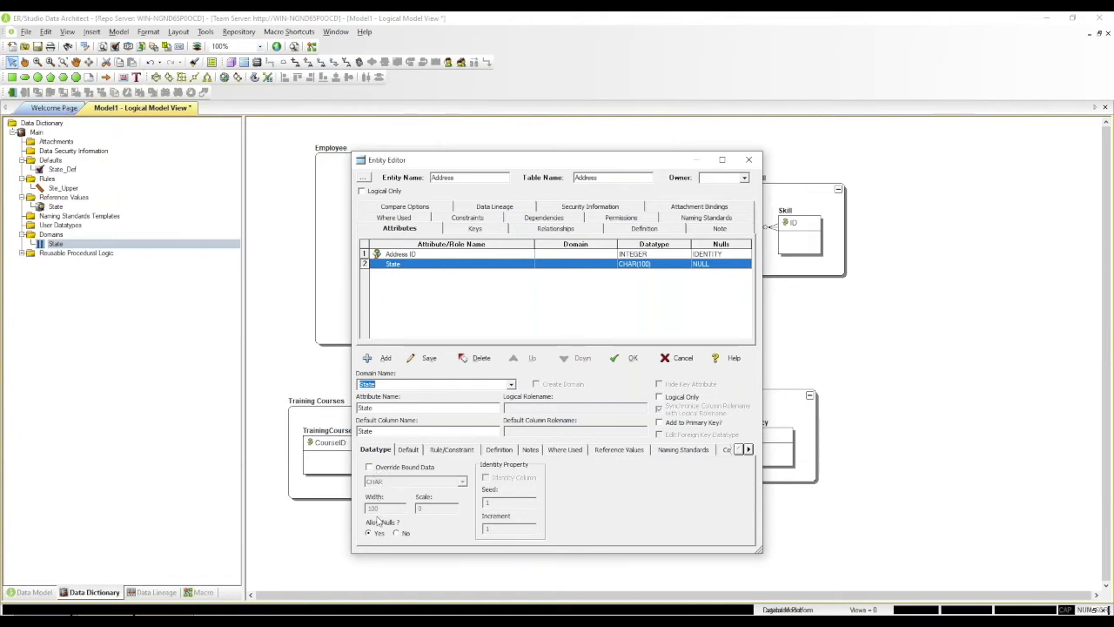
Turn off Override Bound Data for the State attribute's rule and default bindings, and save the Address entity.
{"action": "left_click", "coordinate": [408, 452]}
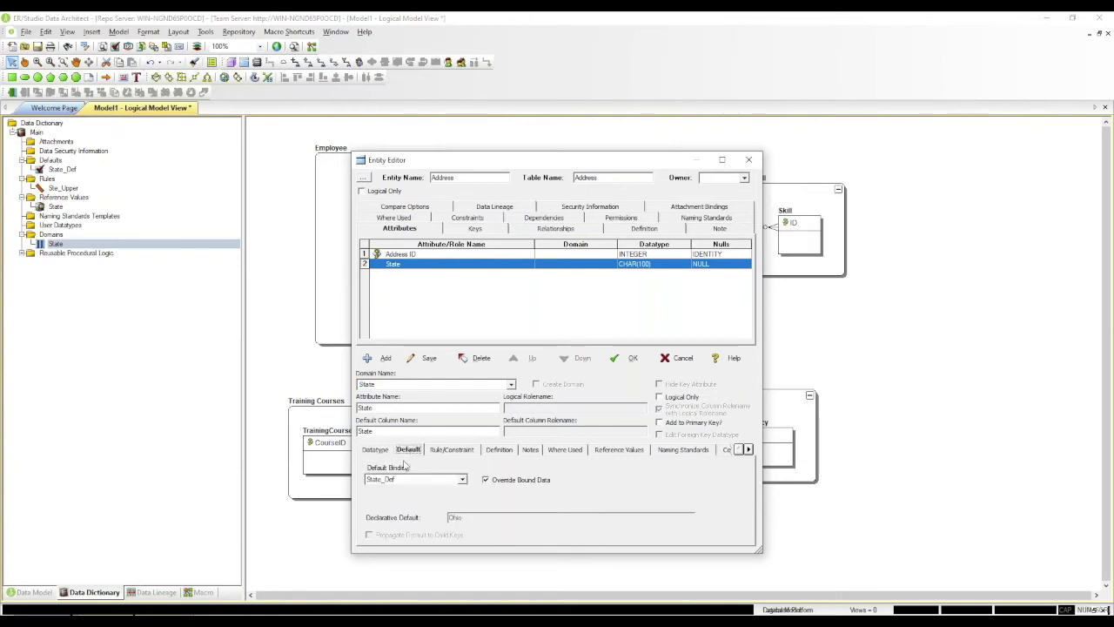
{"action": "left_click", "coordinate": [463, 480]}
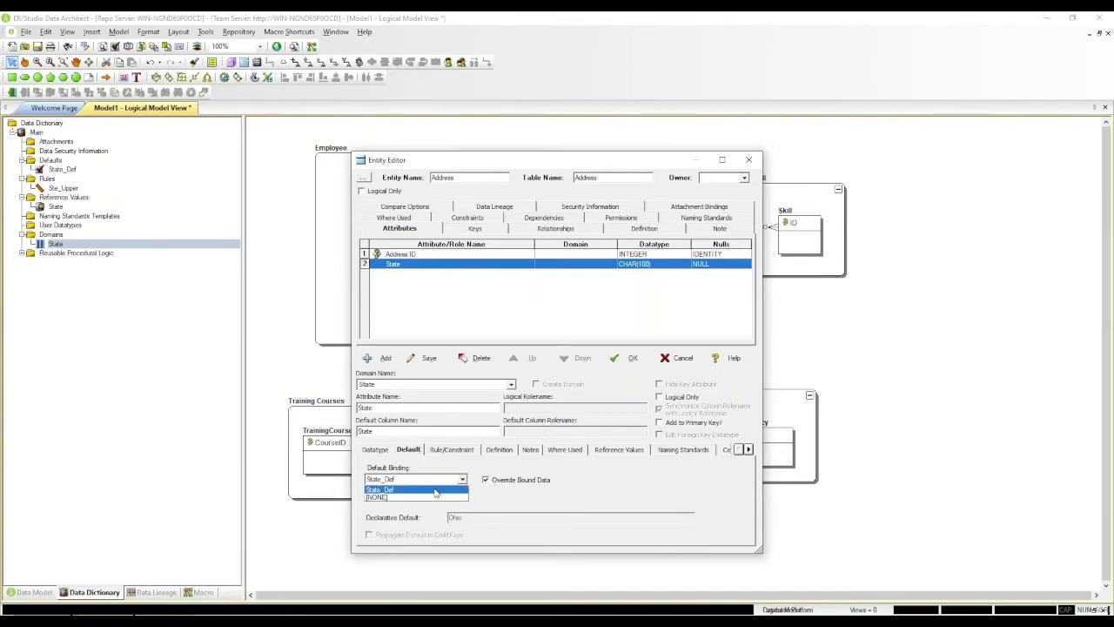
{"action": "left_click", "coordinate": [435, 490]}
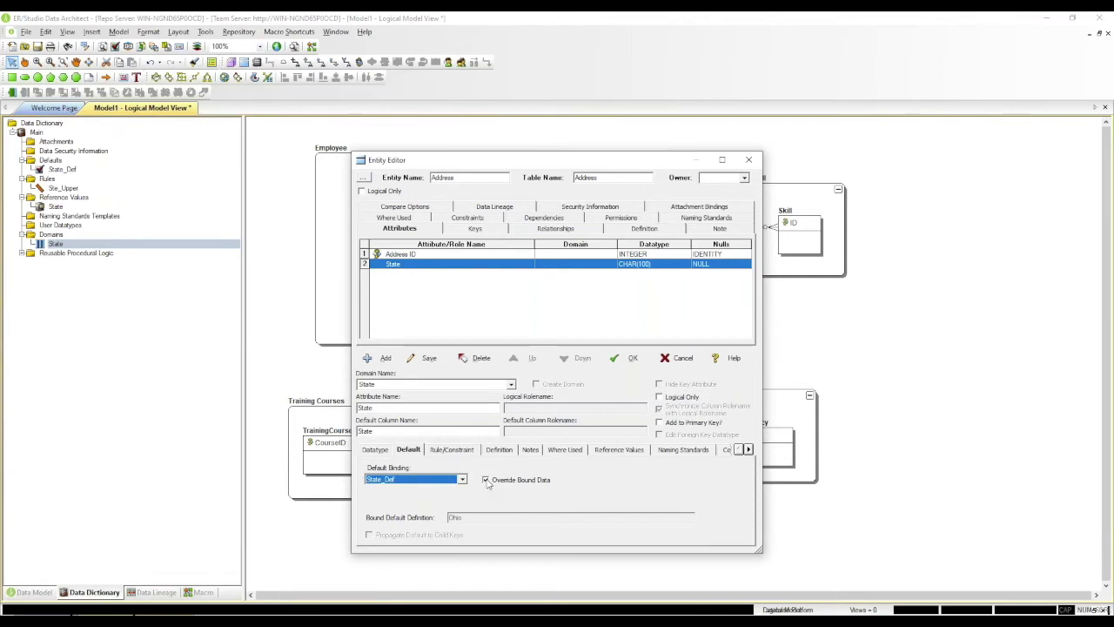
{"action": "left_click", "coordinate": [473, 452]}
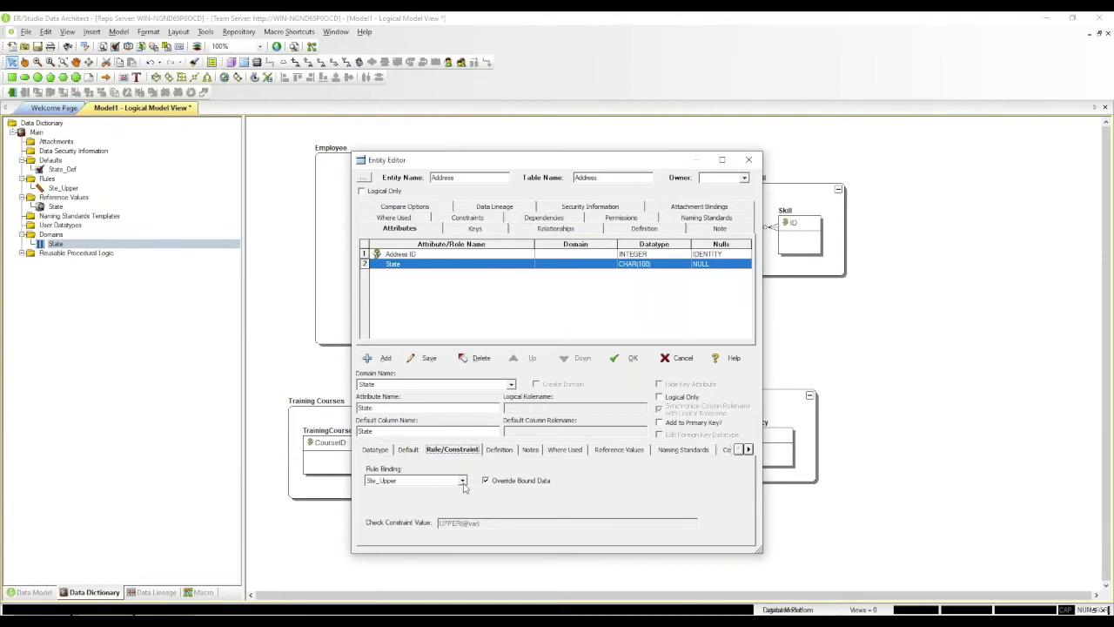
{"action": "left_click", "coordinate": [489, 486]}
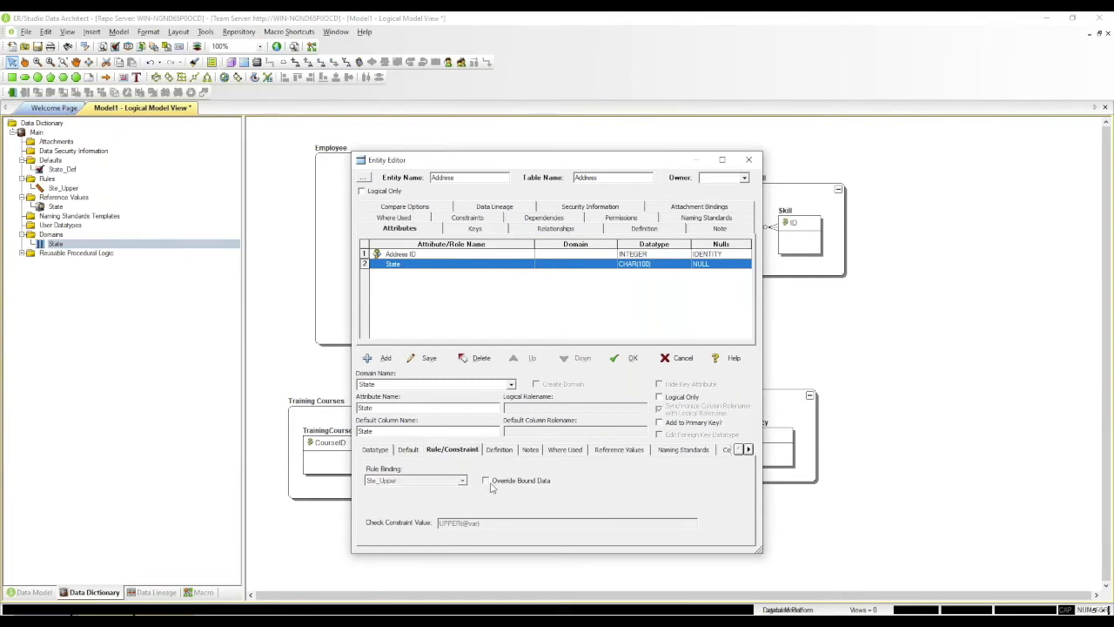
{"action": "left_click", "coordinate": [409, 452]}
{"action": "left_click", "coordinate": [488, 485]}
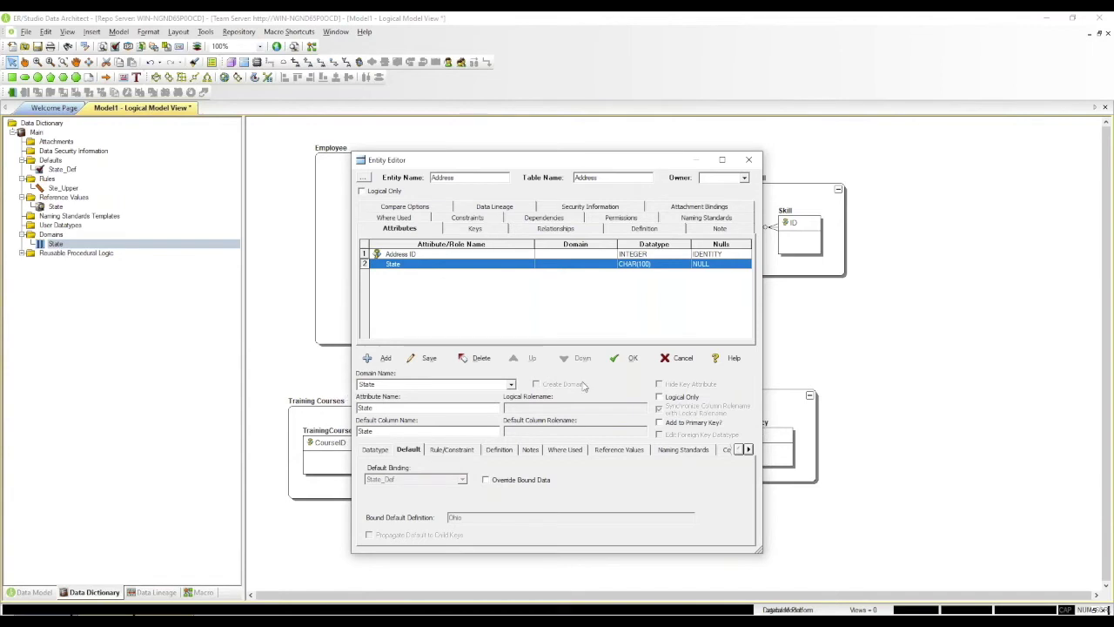
{"action": "left_click", "coordinate": [678, 358]}
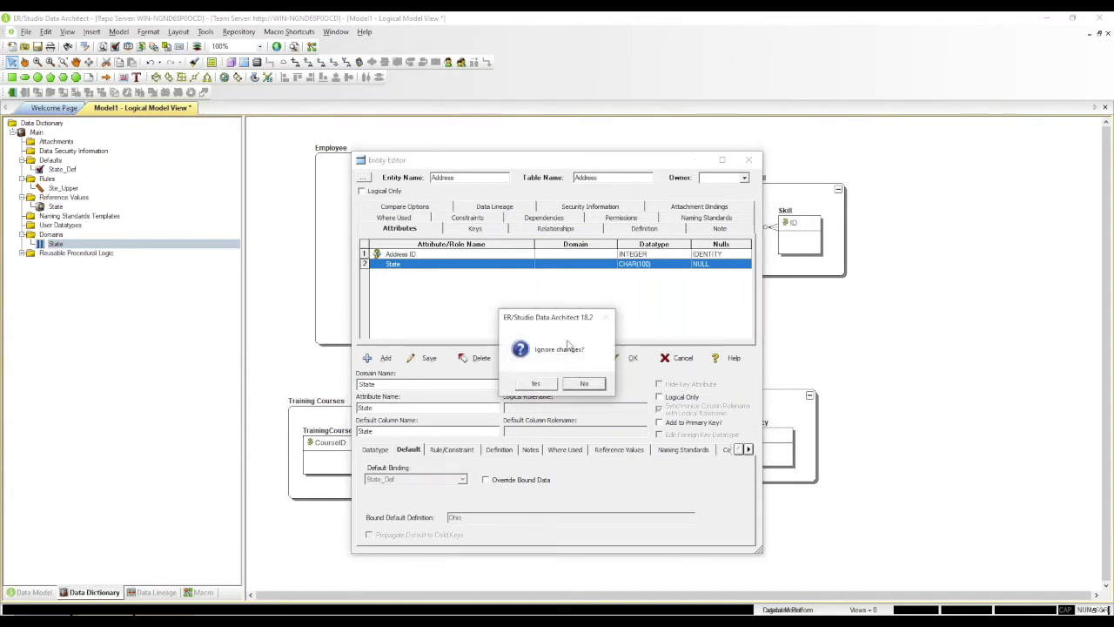
{"action": "left_click", "coordinate": [585, 385]}
{"action": "left_click", "coordinate": [633, 360]}
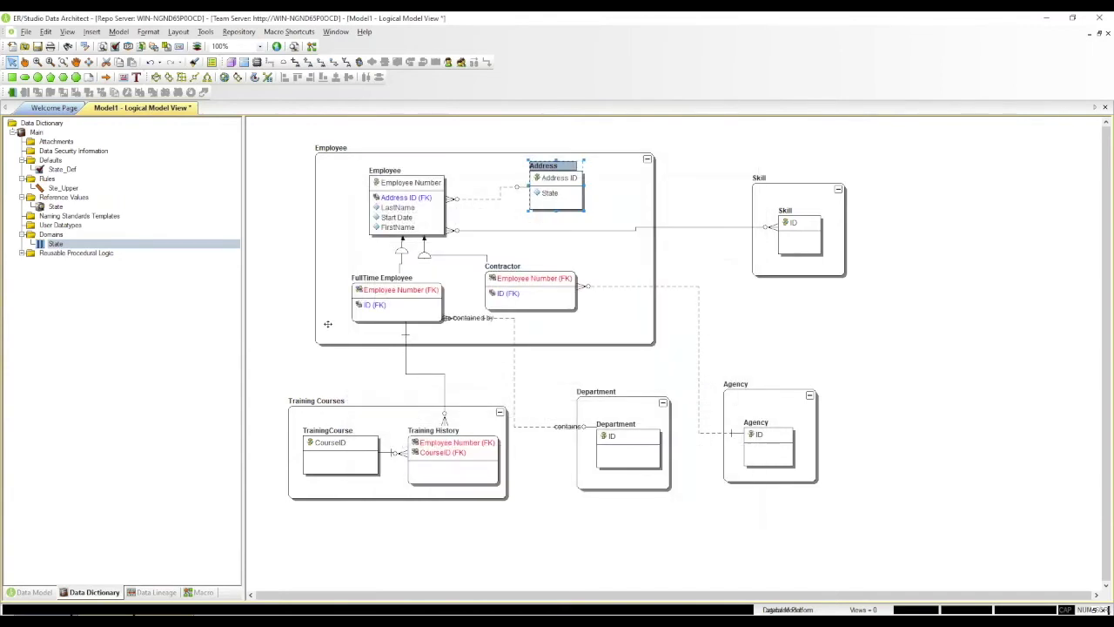
Set the State domain's datatype to VARCHAR, save the domain, and check the State attribute's datatype in the Address entity.
{"action": "double_click", "coordinate": [55, 244]}
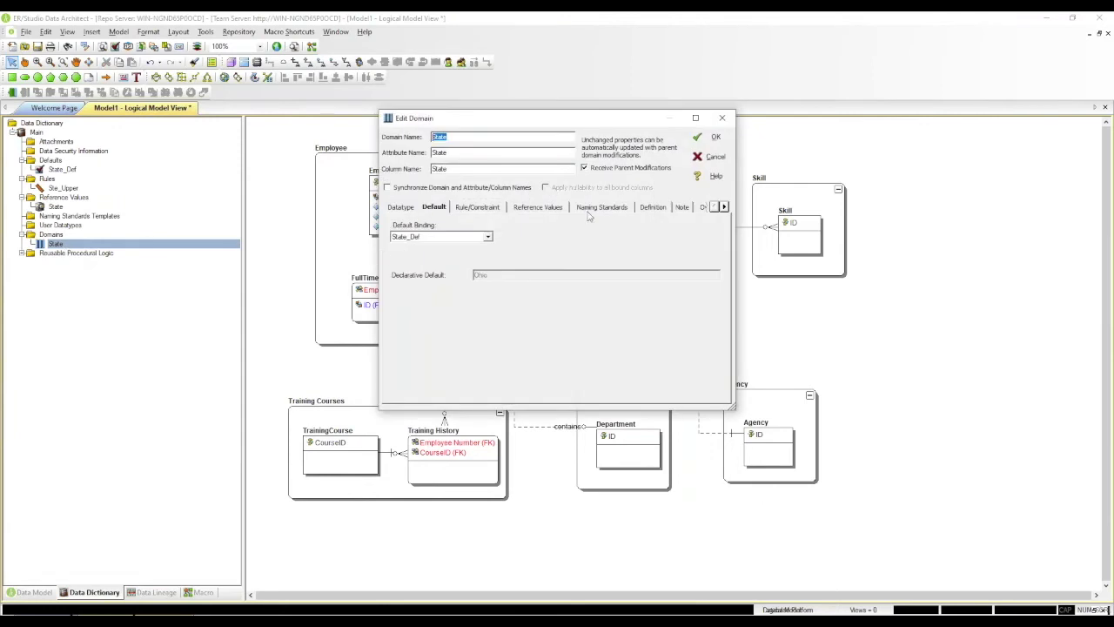
{"action": "left_click", "coordinate": [409, 212]}
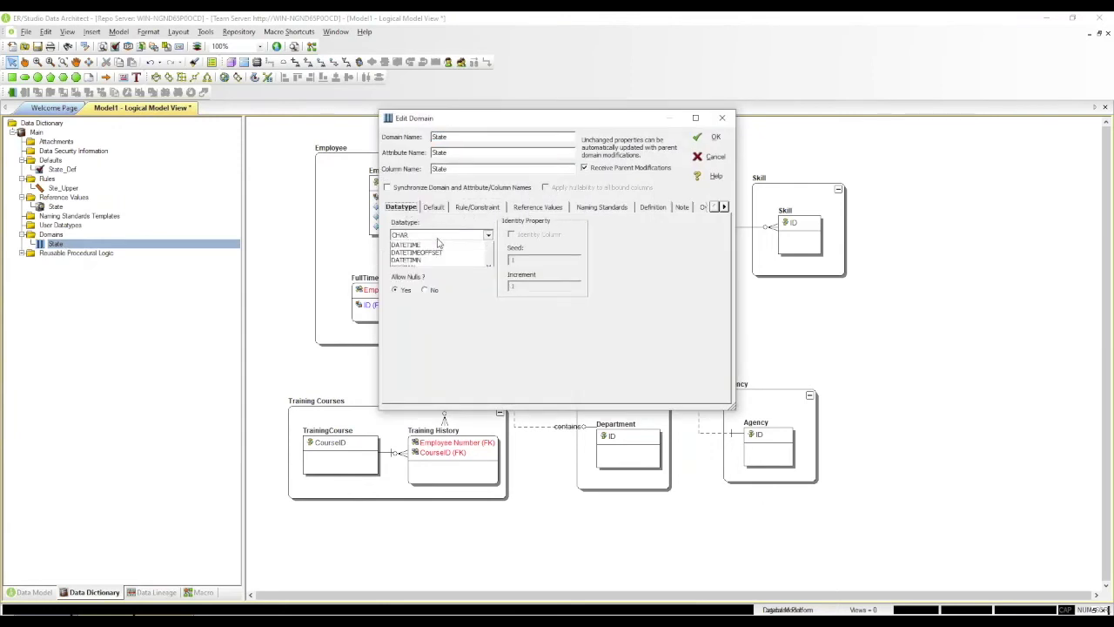
{"action": "key", "text": "v"}
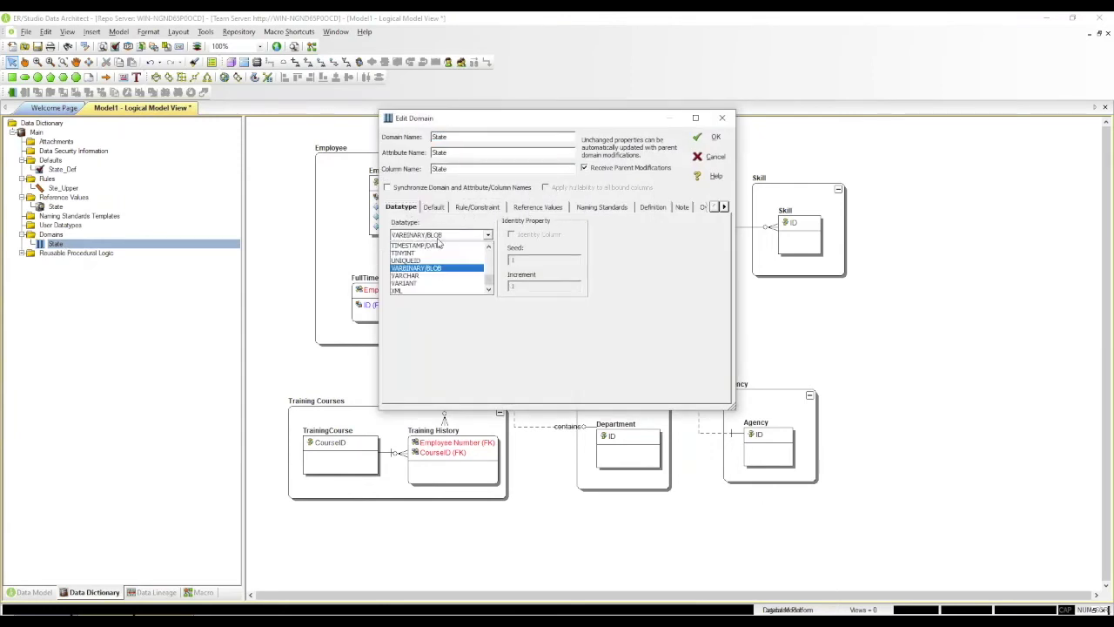
{"action": "left_click", "coordinate": [426, 276]}
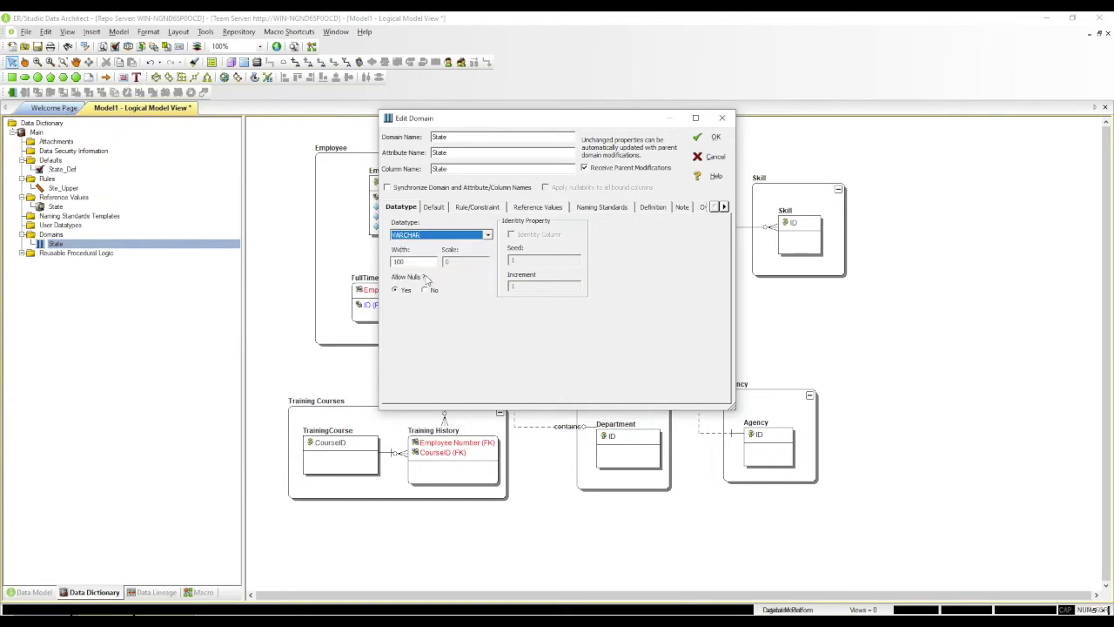
{"action": "left_click", "coordinate": [714, 139]}
{"action": "double_click", "coordinate": [554, 199]}
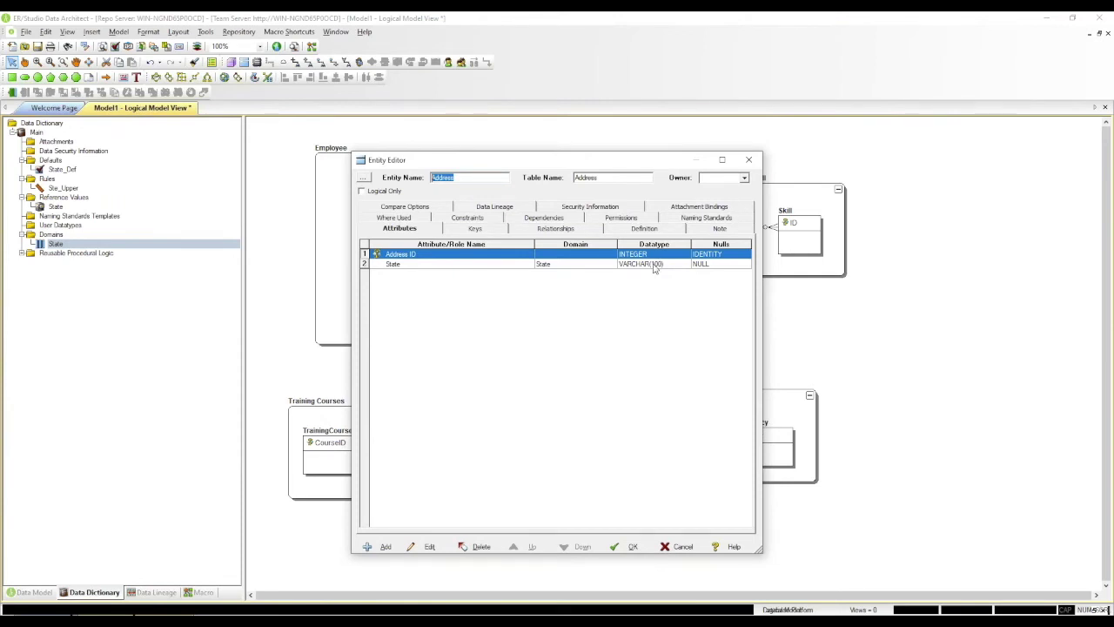
{"action": "left_click", "coordinate": [748, 163]}
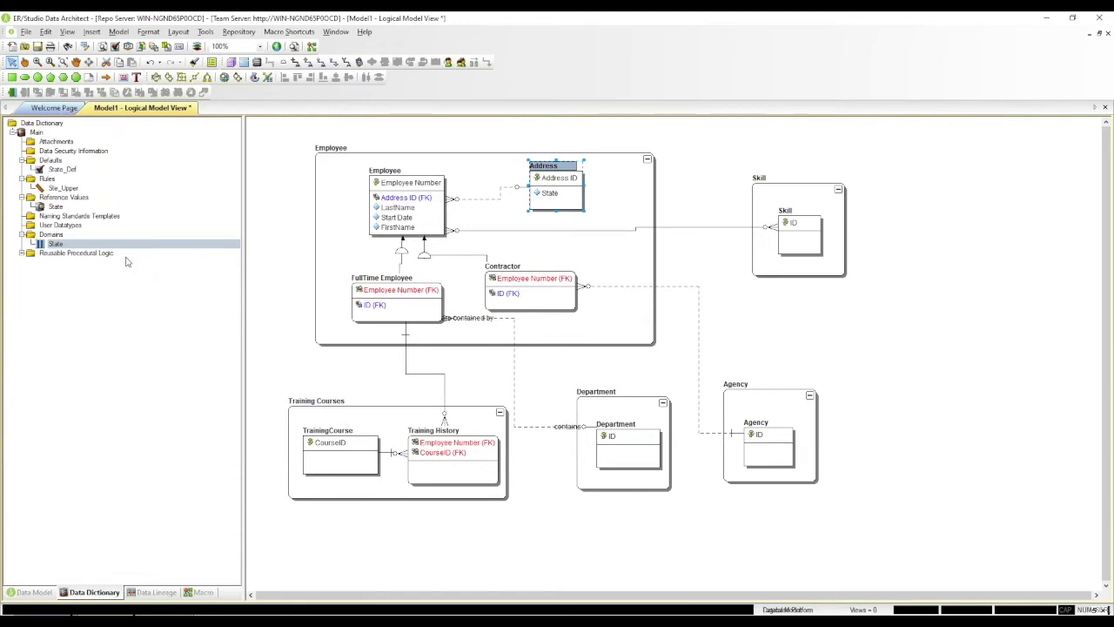
Run the Create Plumbing Attribute Domains macro and accept clearing the undo history.
{"action": "left_click", "coordinate": [288, 32]}
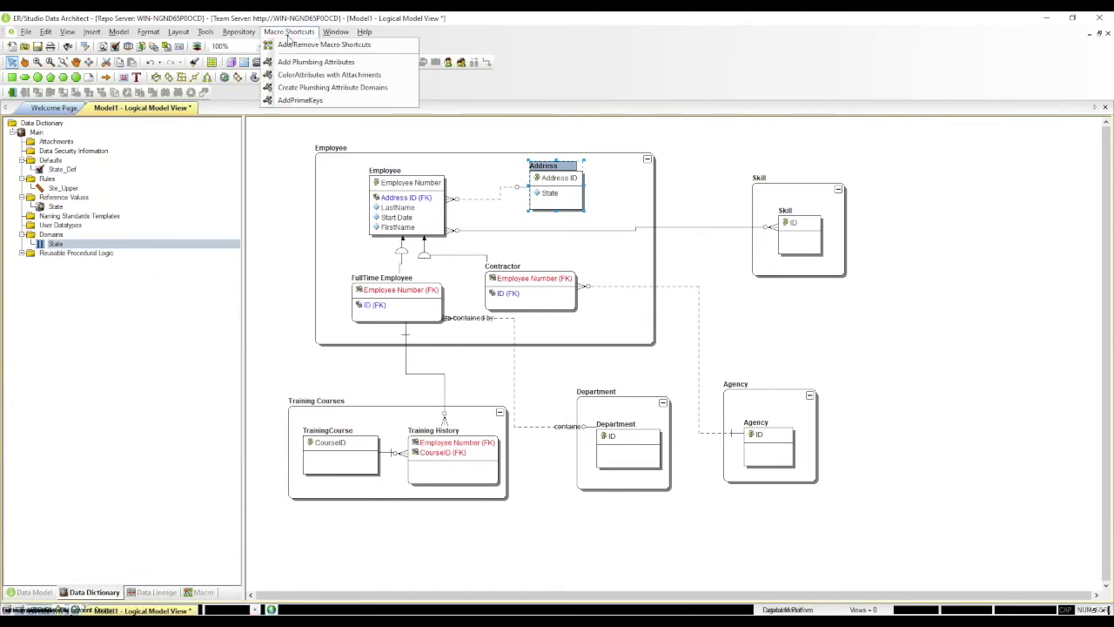
{"action": "left_click", "coordinate": [309, 89]}
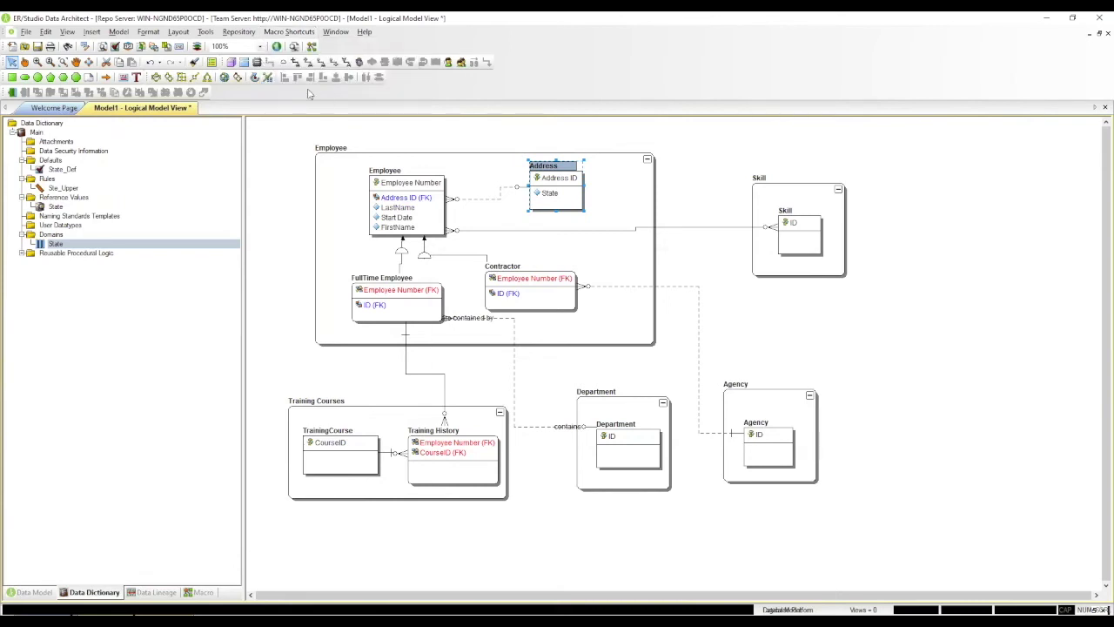
{"action": "left_click", "coordinate": [515, 335]}
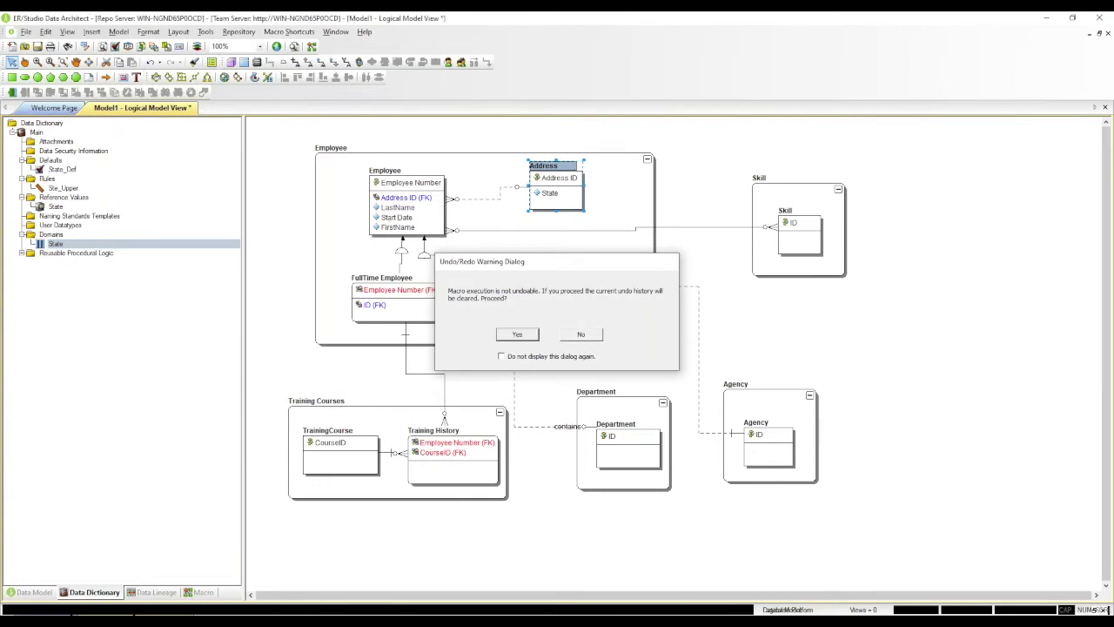
Examine the domains added by the macro, including the Datetime domain's datatype settings.
{"action": "left_click", "coordinate": [59, 262]}
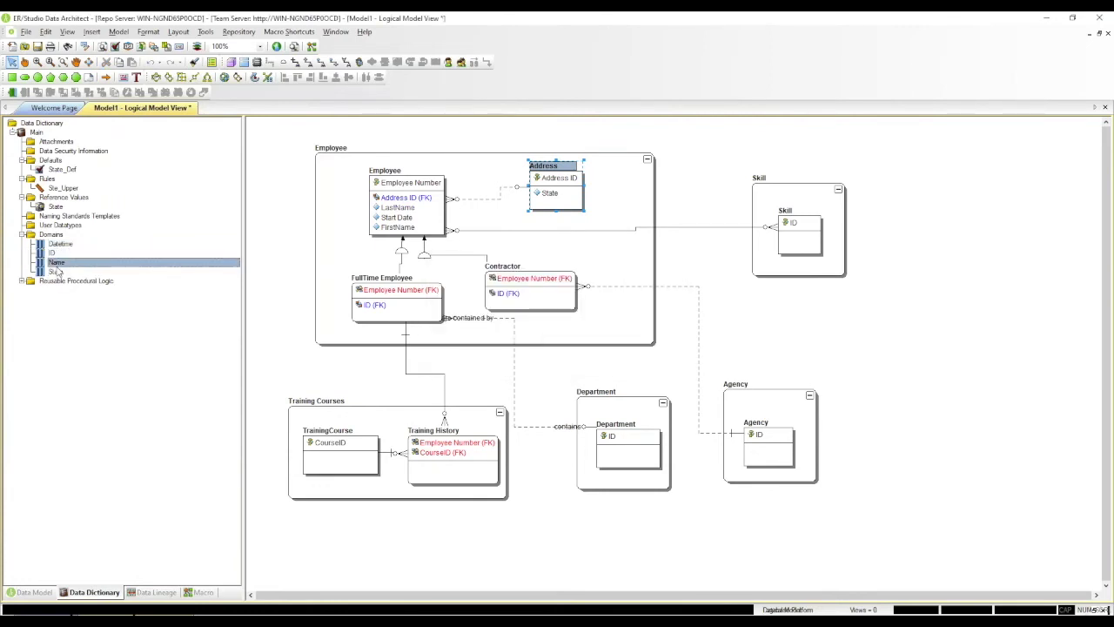
{"action": "left_click", "coordinate": [57, 272]}
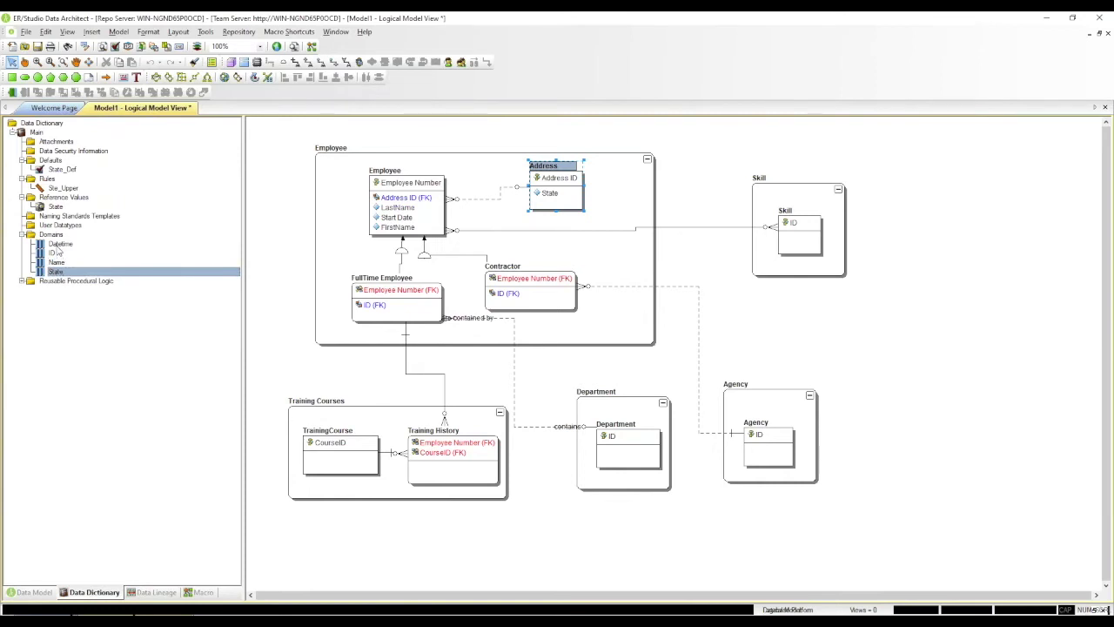
{"action": "left_click", "coordinate": [56, 247]}
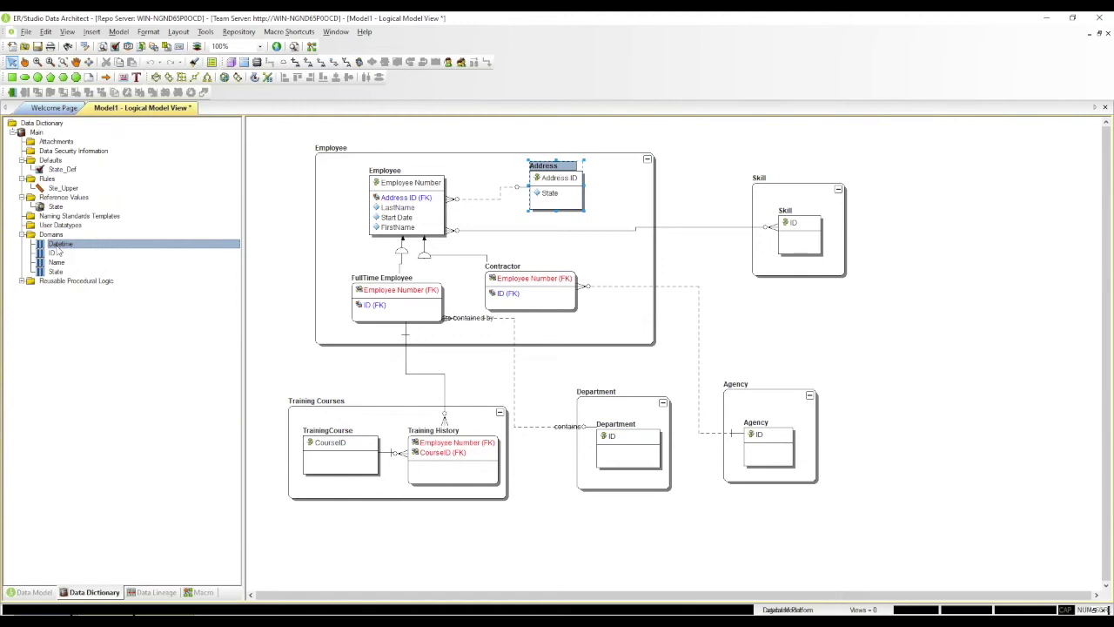
{"action": "double_click", "coordinate": [57, 247]}
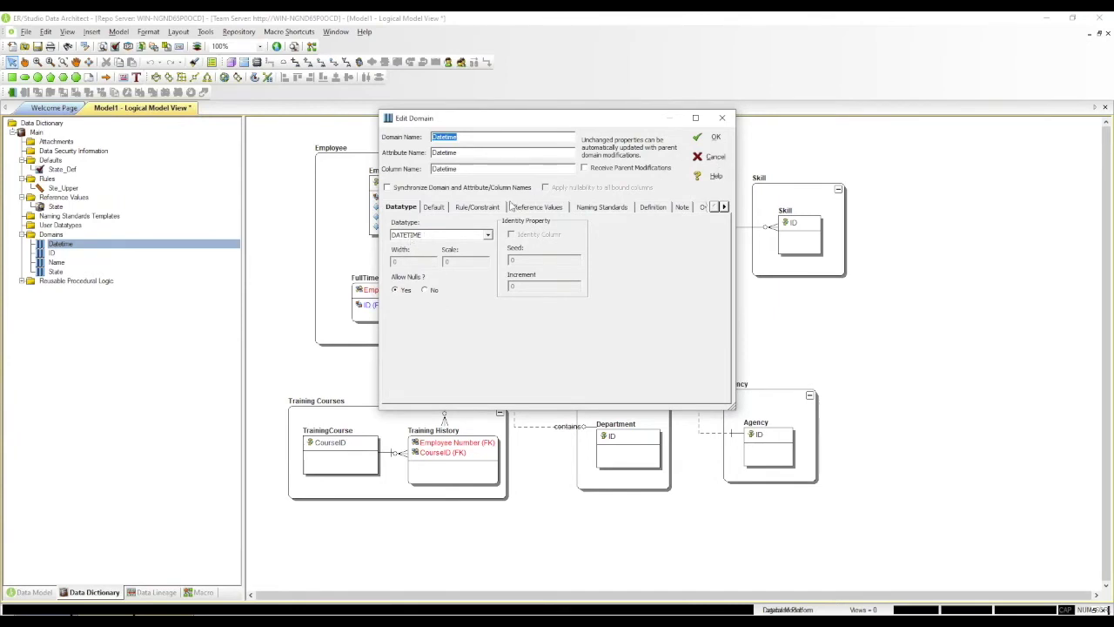
{"action": "left_click", "coordinate": [710, 160]}
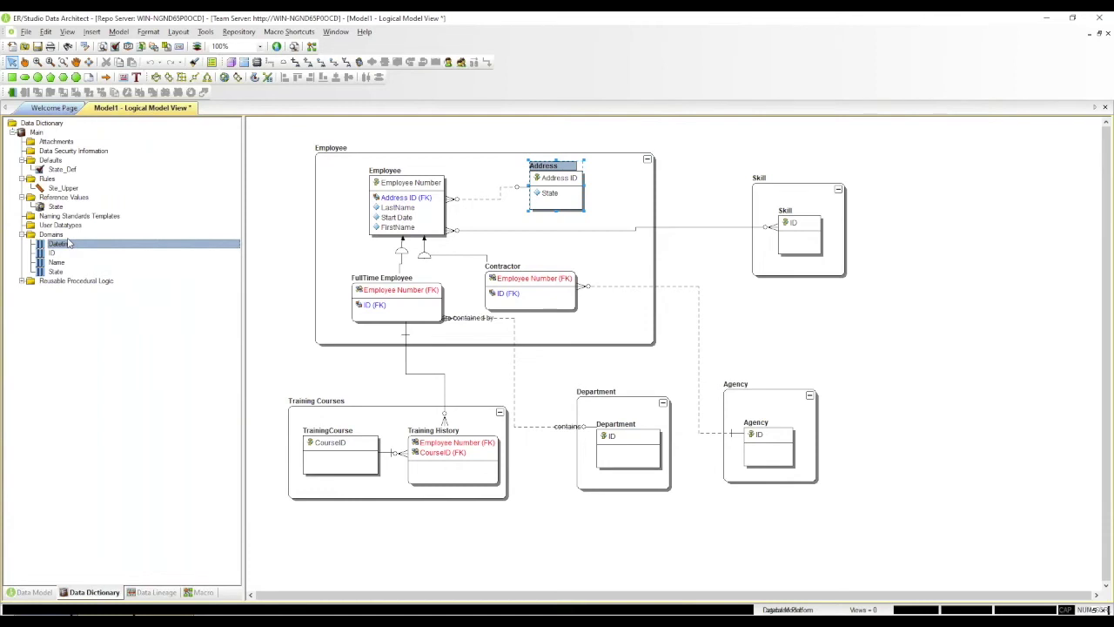
Start generating a relational physical model named SQL from the logical model, targeting Microsoft SQL Server 2016 with validation after generation.
{"action": "left_click", "coordinate": [33, 592]}
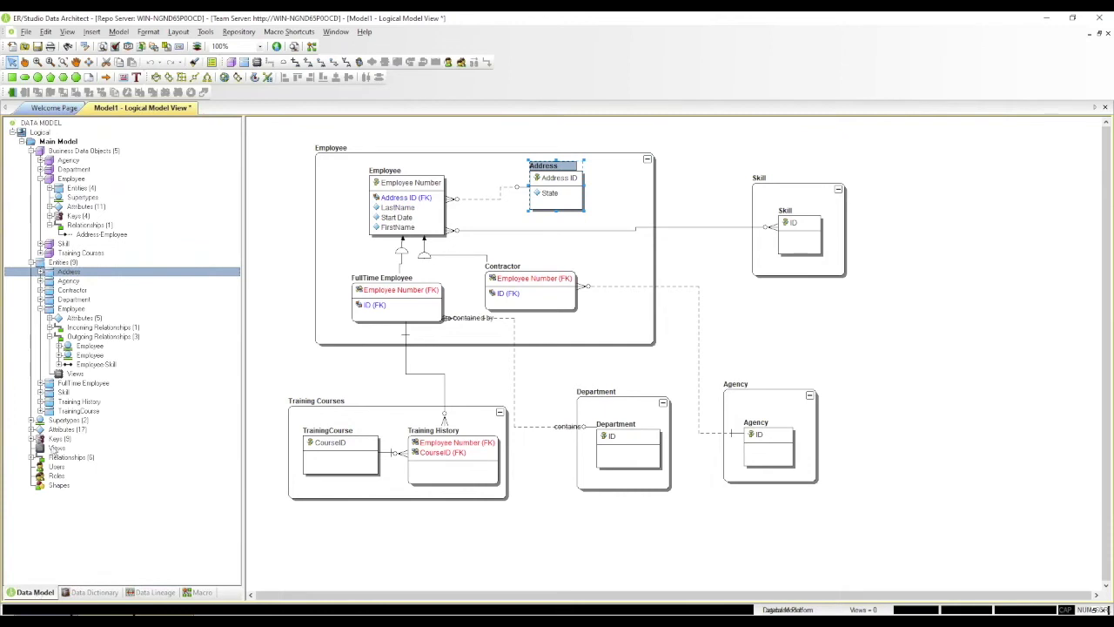
{"action": "left_click", "coordinate": [44, 133]}
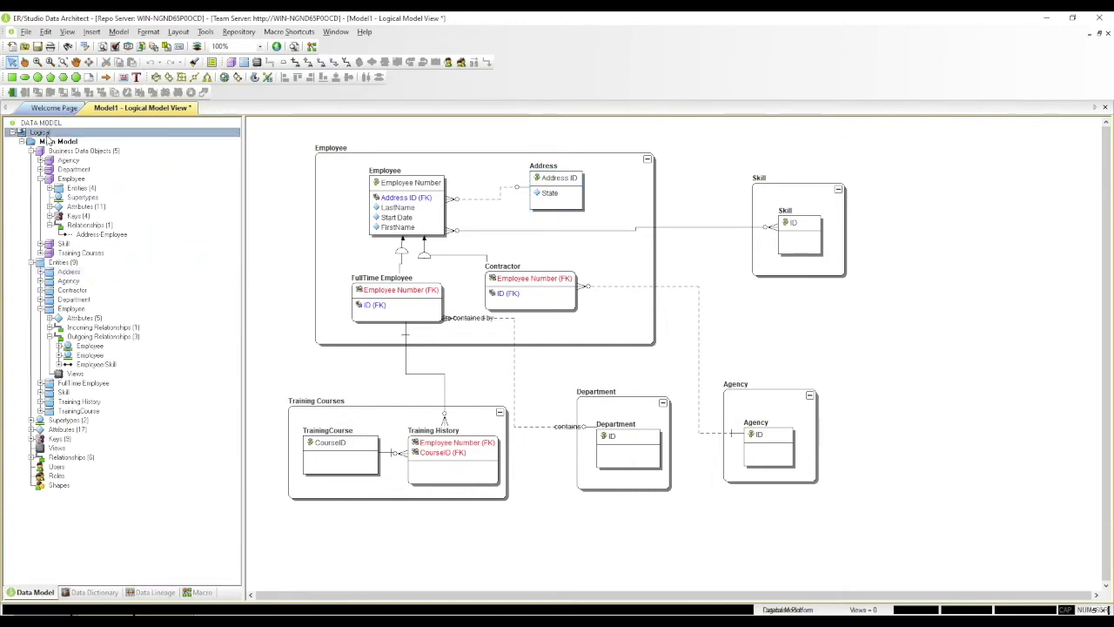
{"action": "right_click", "coordinate": [48, 140]}
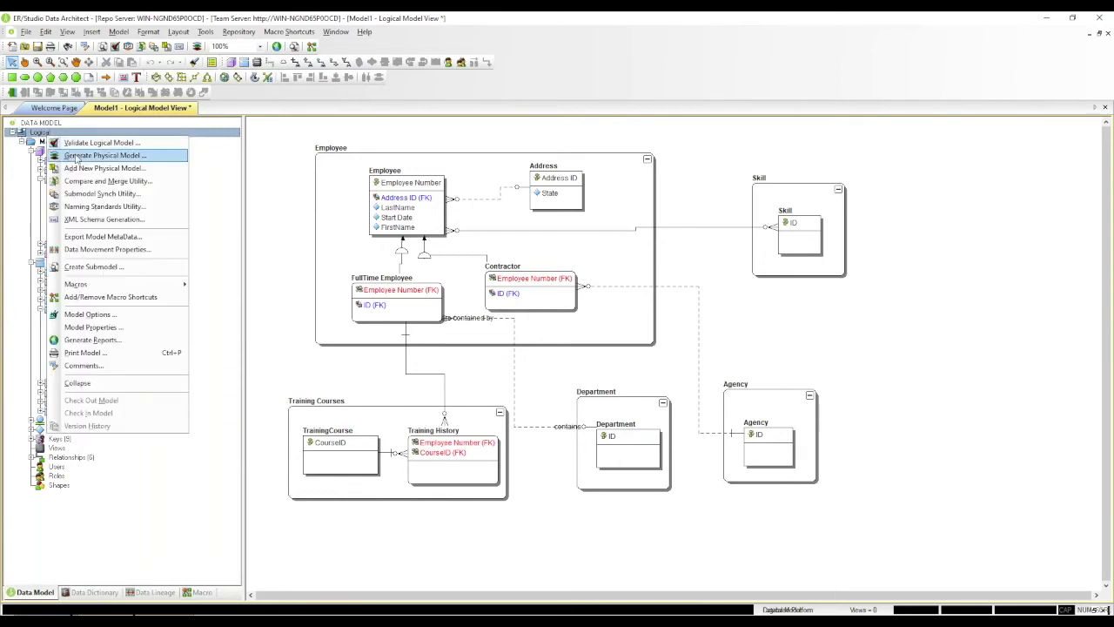
{"action": "left_click", "coordinate": [77, 157]}
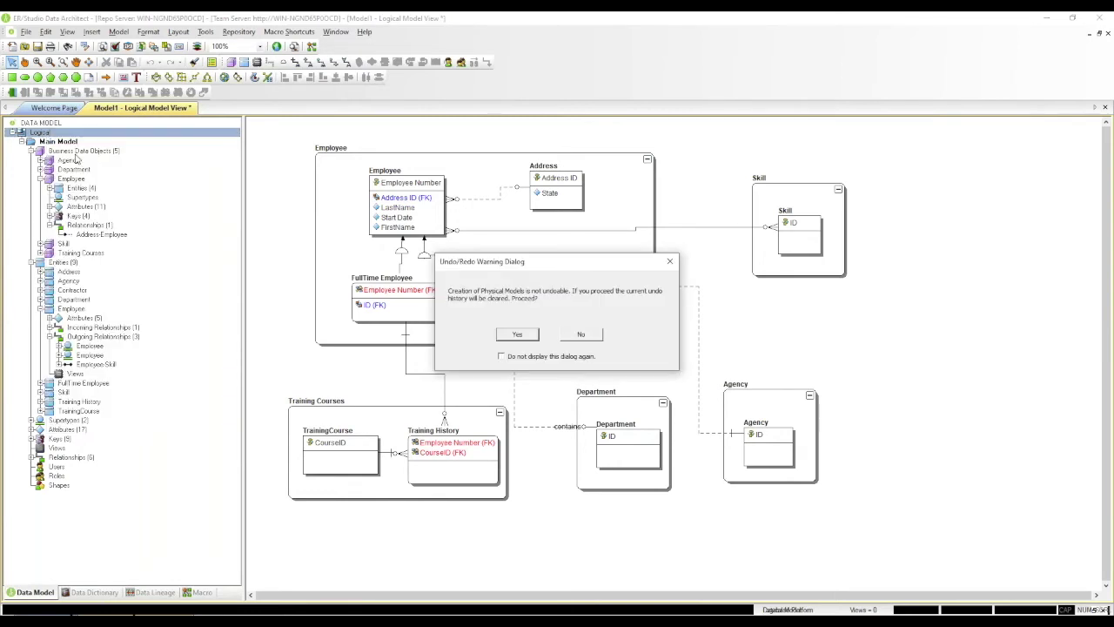
{"action": "left_click", "coordinate": [517, 335]}
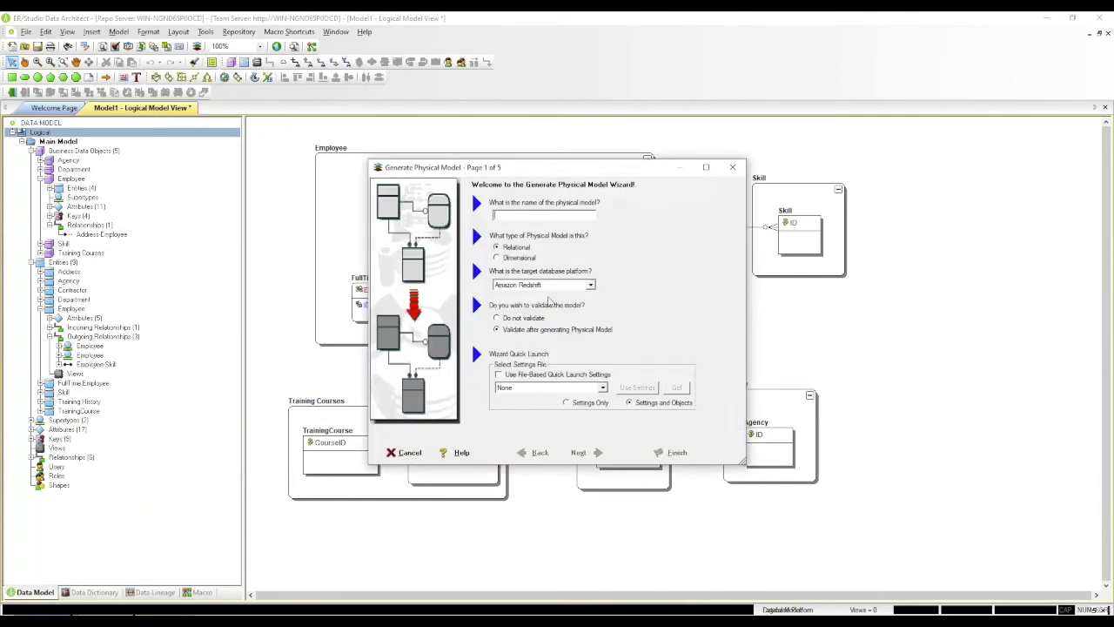
{"action": "left_click", "coordinate": [591, 286]}
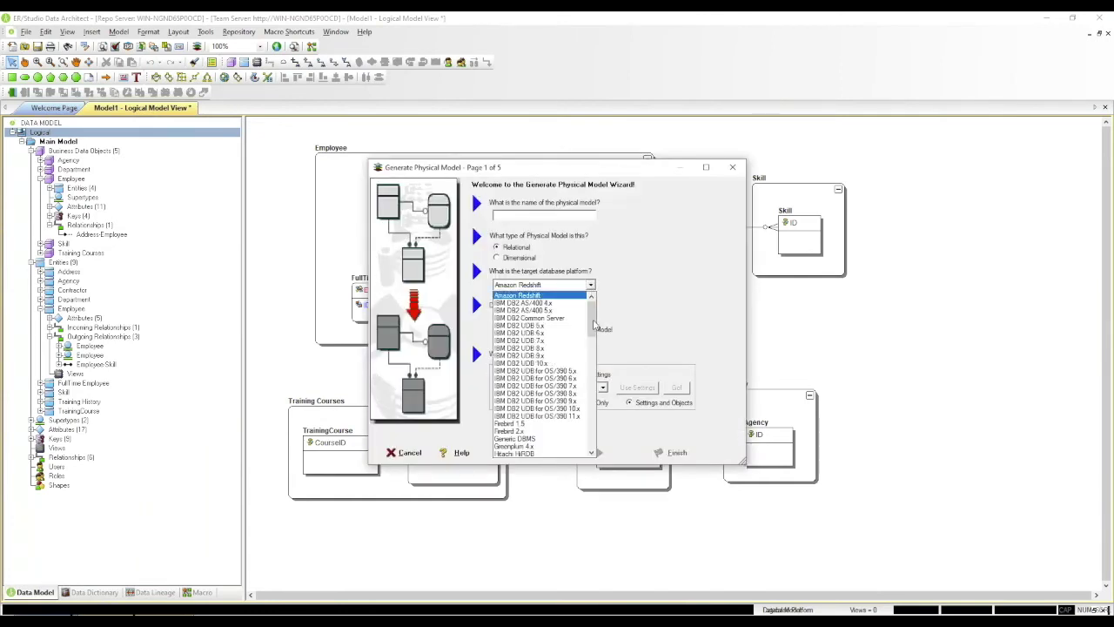
{"action": "left_click_drag", "start_coordinate": [595, 326], "coordinate": [591, 366]}
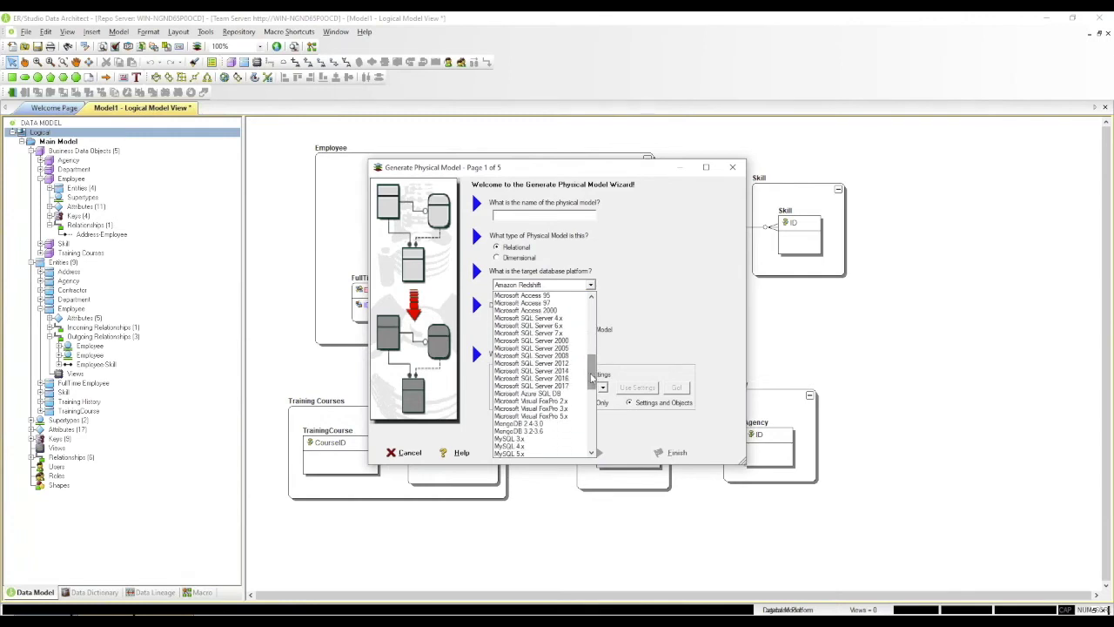
{"action": "left_click", "coordinate": [566, 380]}
{"action": "left_click", "coordinate": [528, 217]}
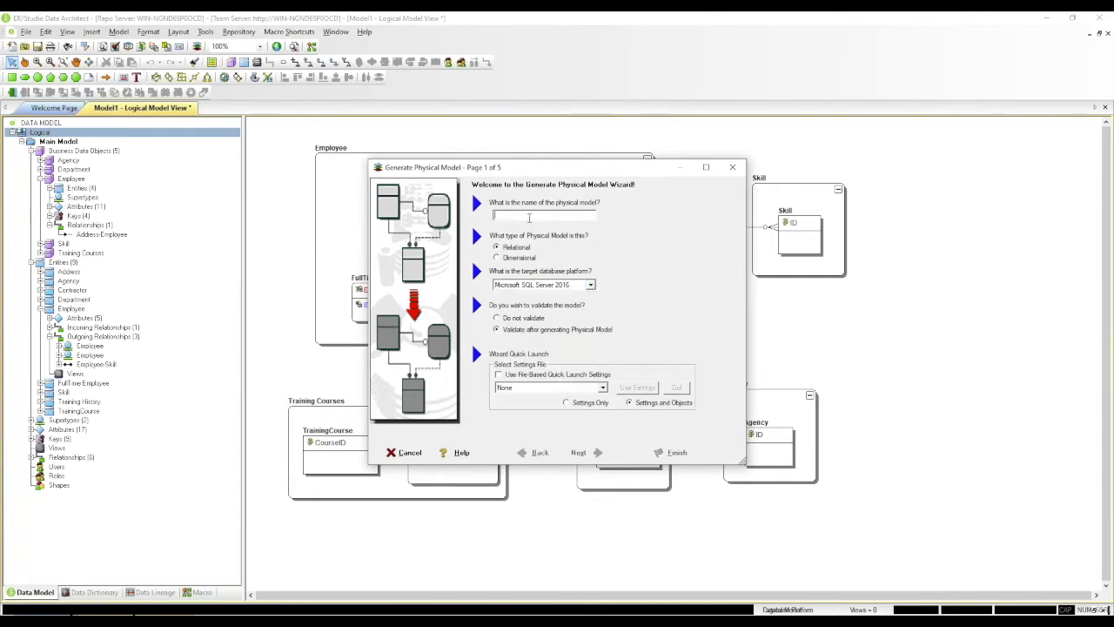
{"action": "type", "text": "SQ"}
{"action": "left_click", "coordinate": [580, 452]}
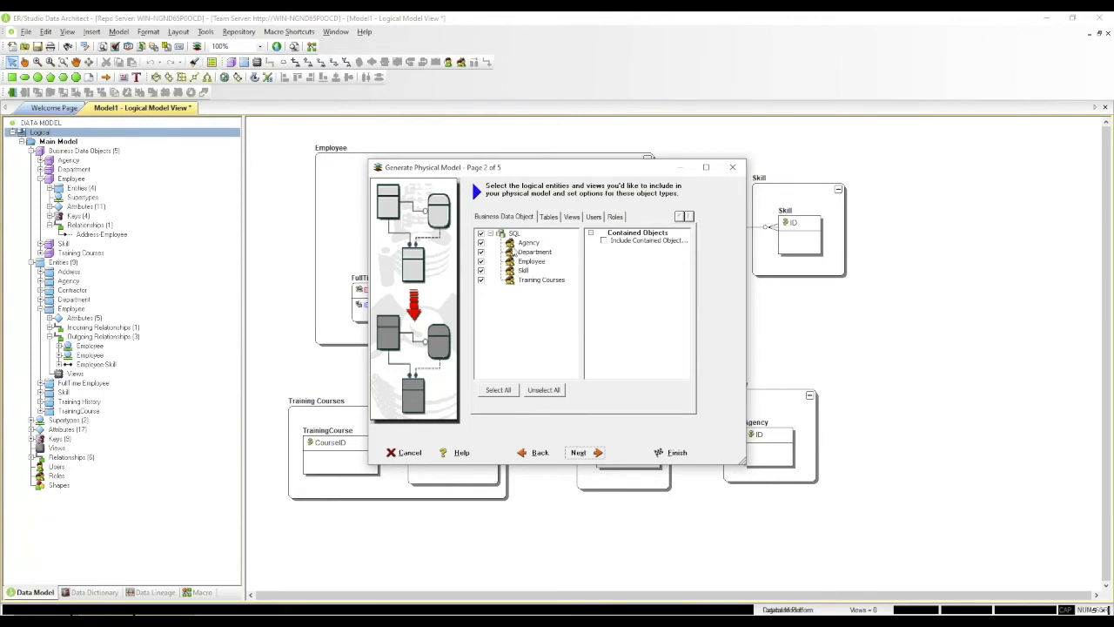
Review the tables, views and users to include in the physical model, and accept the default selections.
{"action": "left_click", "coordinate": [547, 217]}
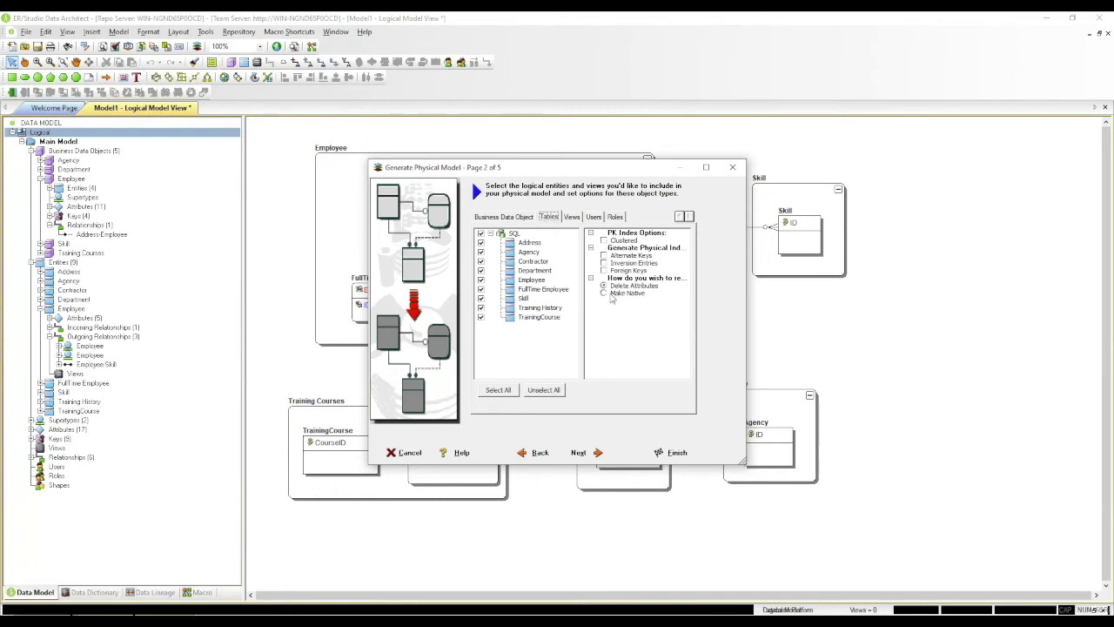
{"action": "left_click", "coordinate": [572, 217]}
{"action": "left_click", "coordinate": [594, 218]}
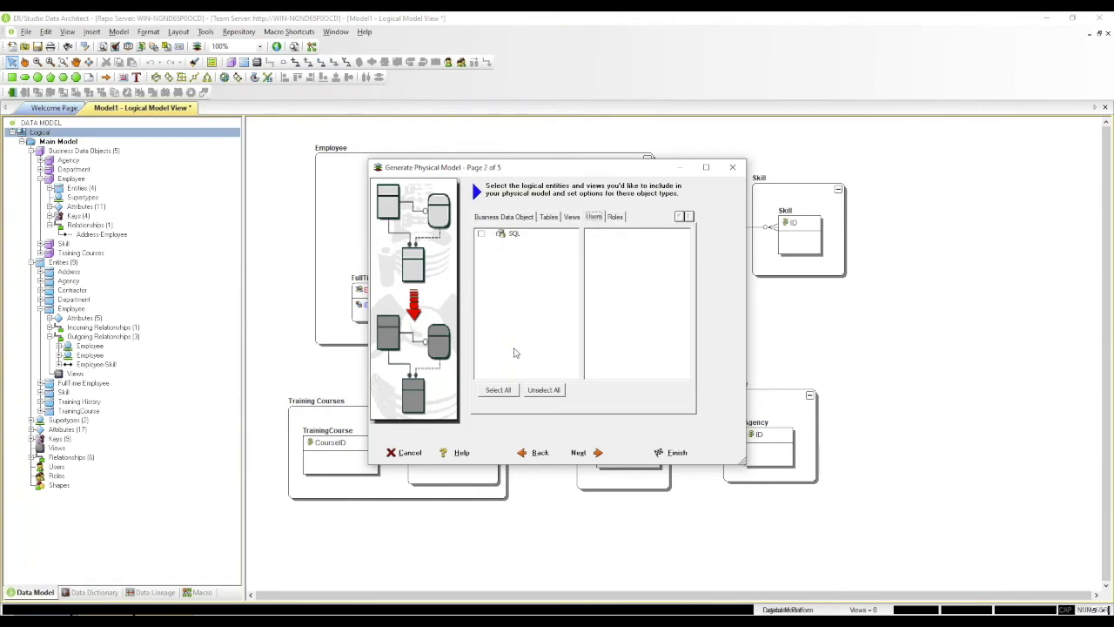
{"action": "left_click", "coordinate": [581, 454]}
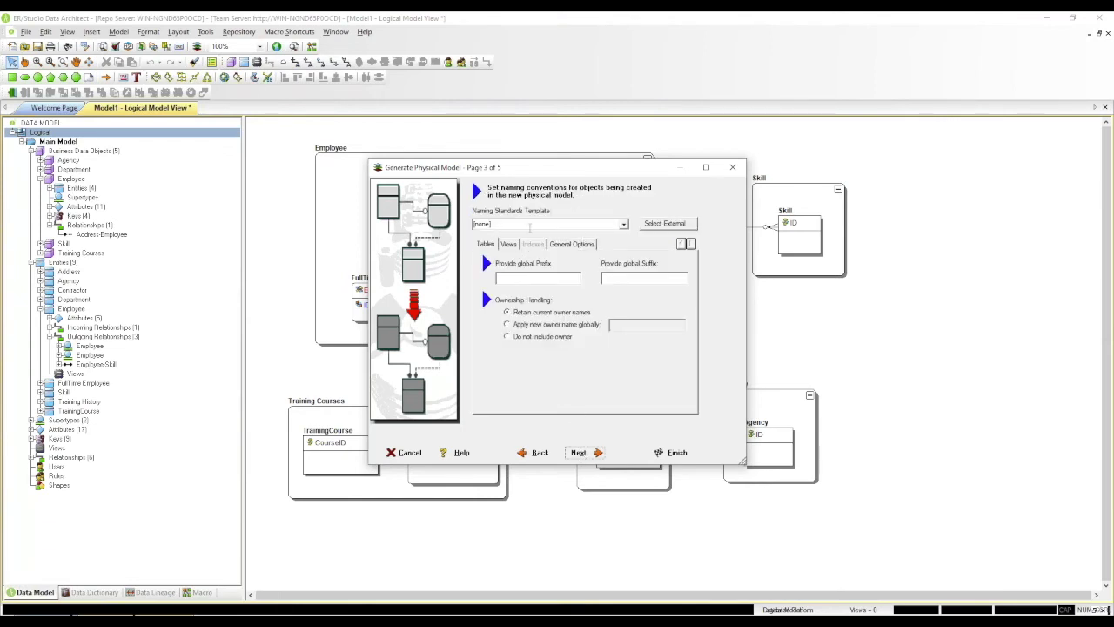
Review and accept the default naming conventions and the global storage parameters for tables and indexes.
{"action": "left_click", "coordinate": [510, 246]}
{"action": "left_click", "coordinate": [489, 248]}
{"action": "left_click", "coordinate": [587, 453]}
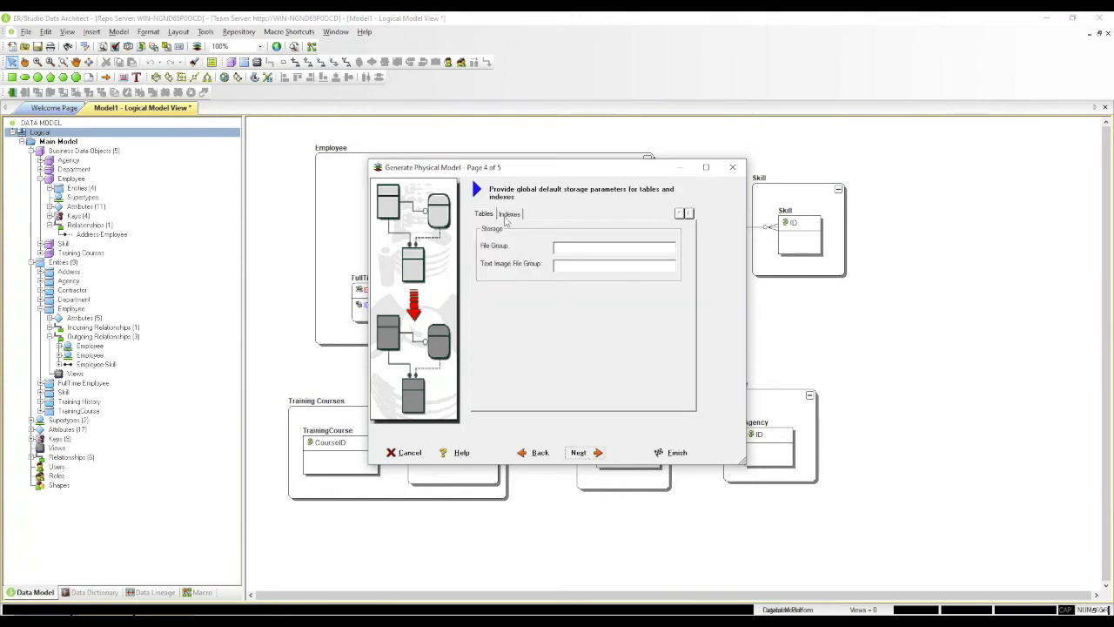
{"action": "left_click", "coordinate": [507, 215]}
{"action": "left_click", "coordinate": [486, 215]}
{"action": "left_click", "coordinate": [578, 453]}
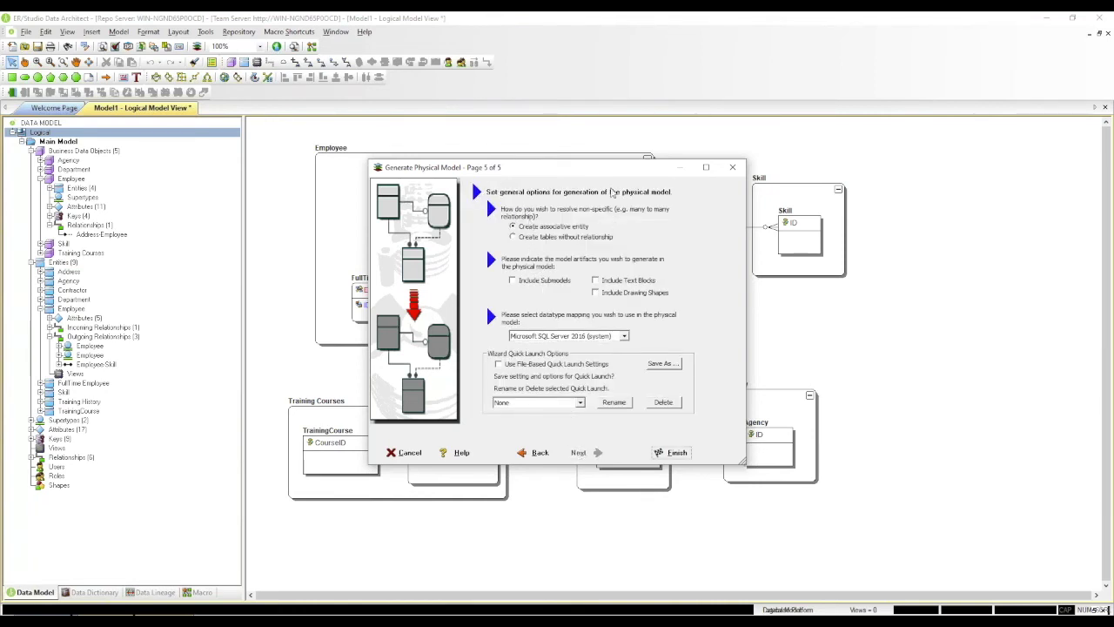
Generate the physical model with many-to-many relationships resolved by an associative entity, and close the Model Validation Wizard without running it.
{"action": "left_click_drag", "start_coordinate": [599, 170], "coordinate": [496, 281]}
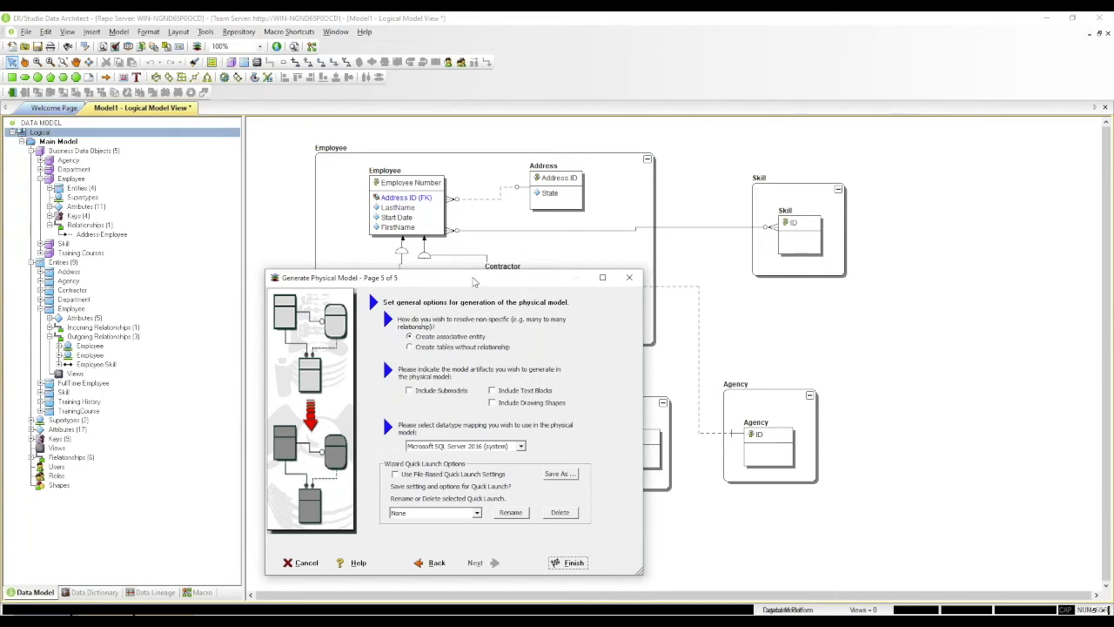
{"action": "left_click_drag", "start_coordinate": [474, 282], "coordinate": [570, 206]}
{"action": "left_click", "coordinate": [663, 487]}
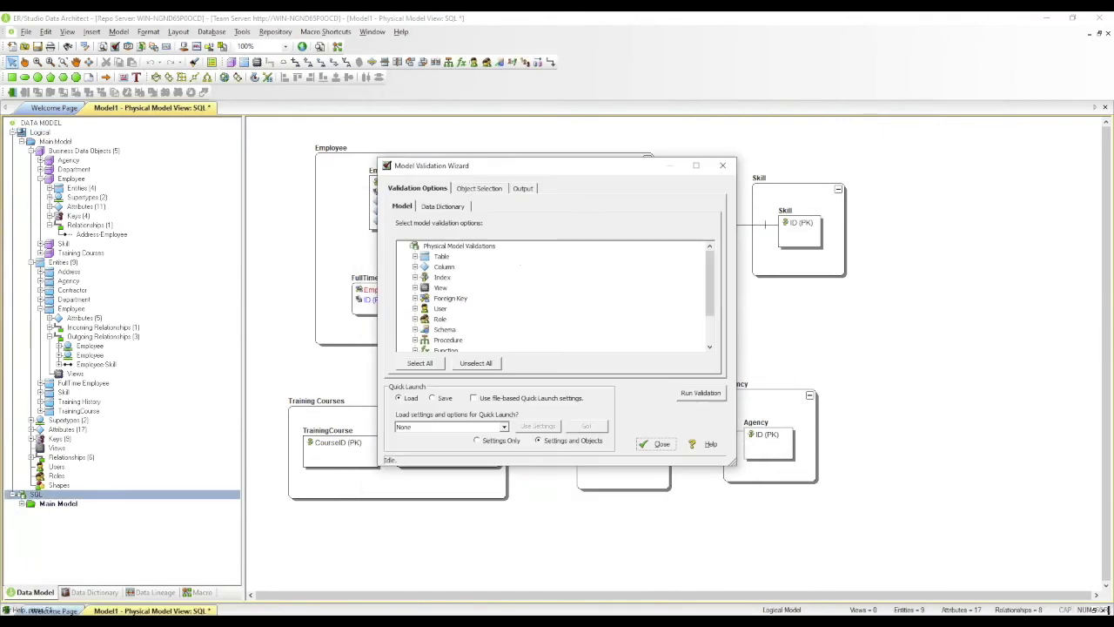
{"action": "left_click", "coordinate": [658, 445]}
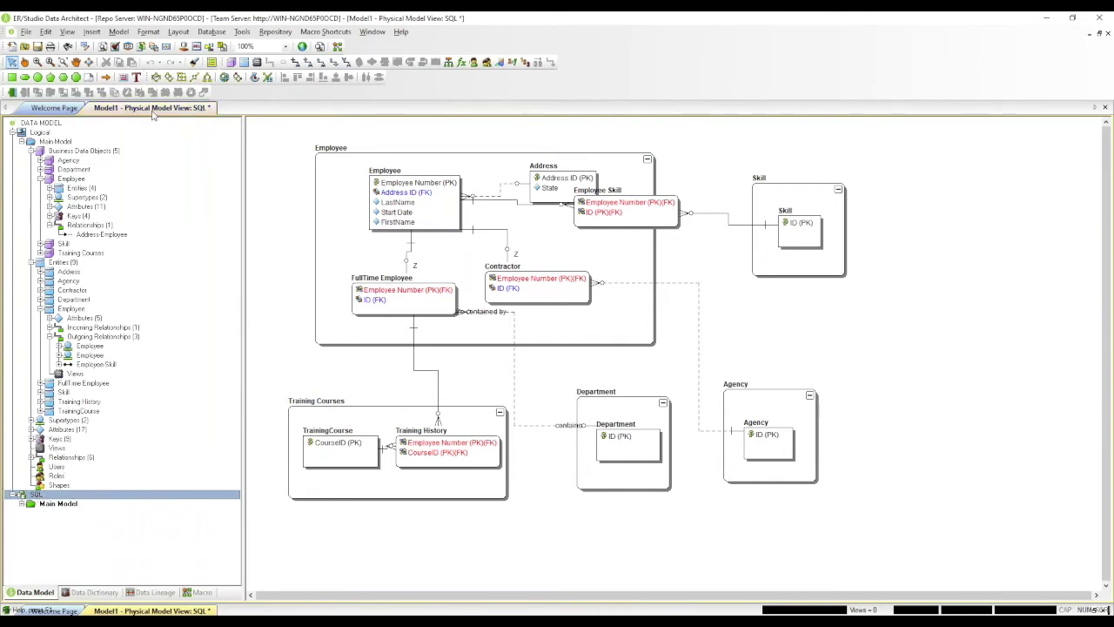
Switch between the logical and SQL physical models, and move the physical model's Employee Skill table clear of the Address table.
{"action": "left_click", "coordinate": [41, 135]}
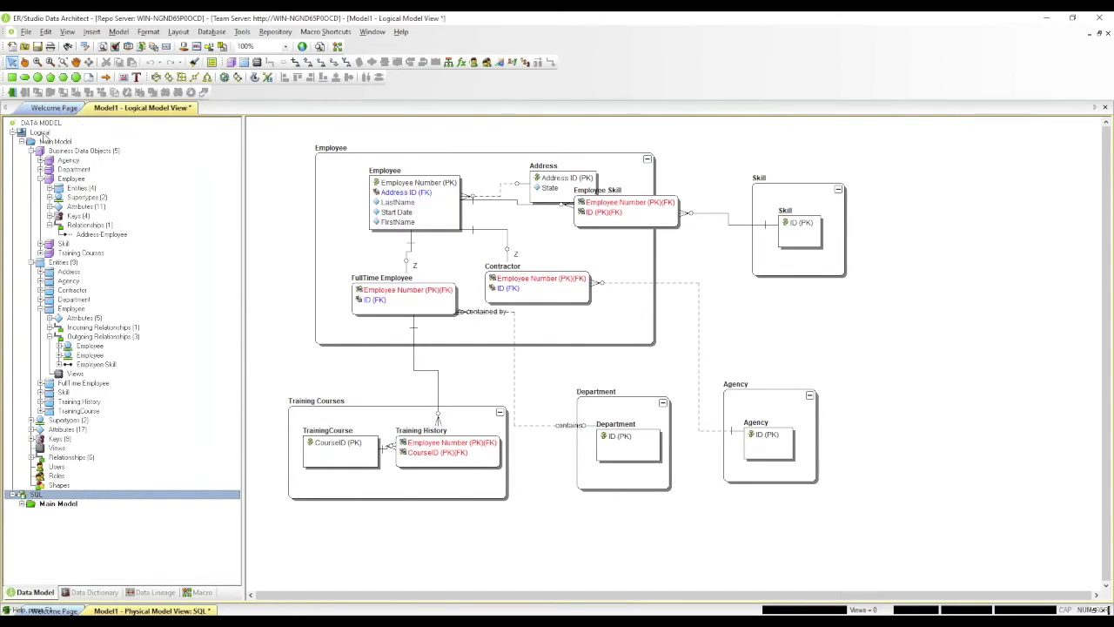
{"action": "left_click", "coordinate": [36, 495]}
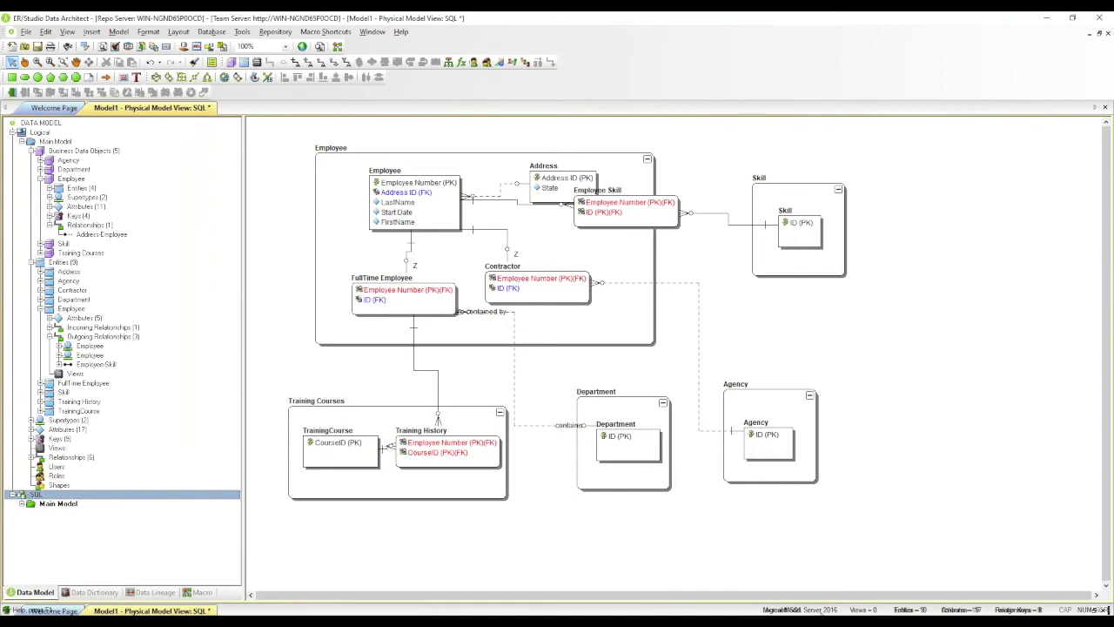
{"action": "left_click_drag", "start_coordinate": [639, 221], "coordinate": [668, 251]}
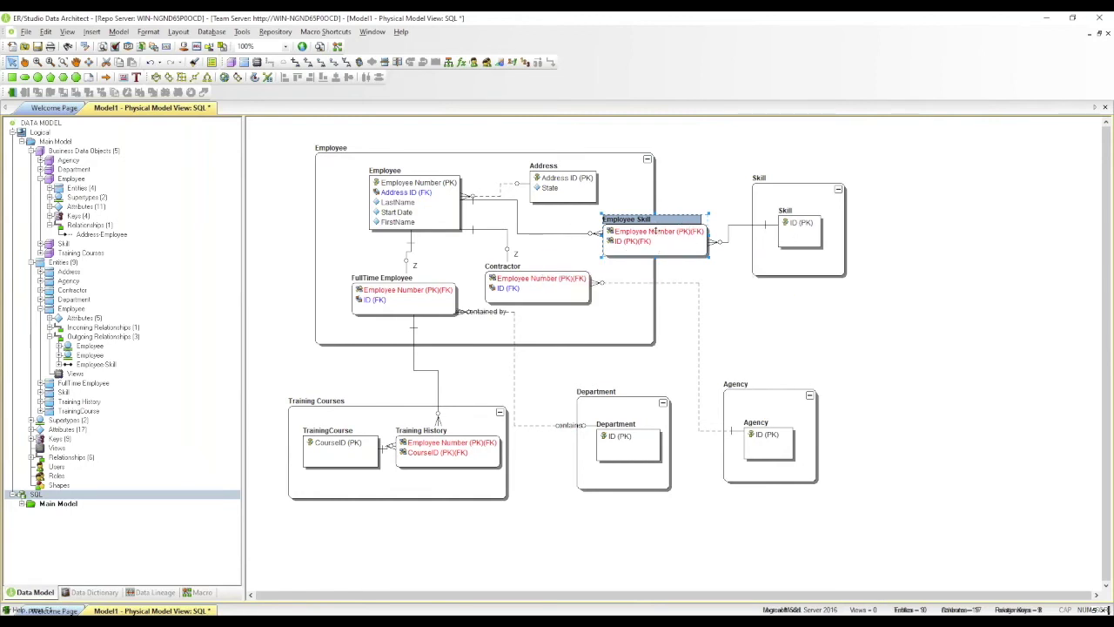
{"action": "mouse_move", "coordinate": [652, 232]}
{"action": "left_click", "coordinate": [293, 352]}
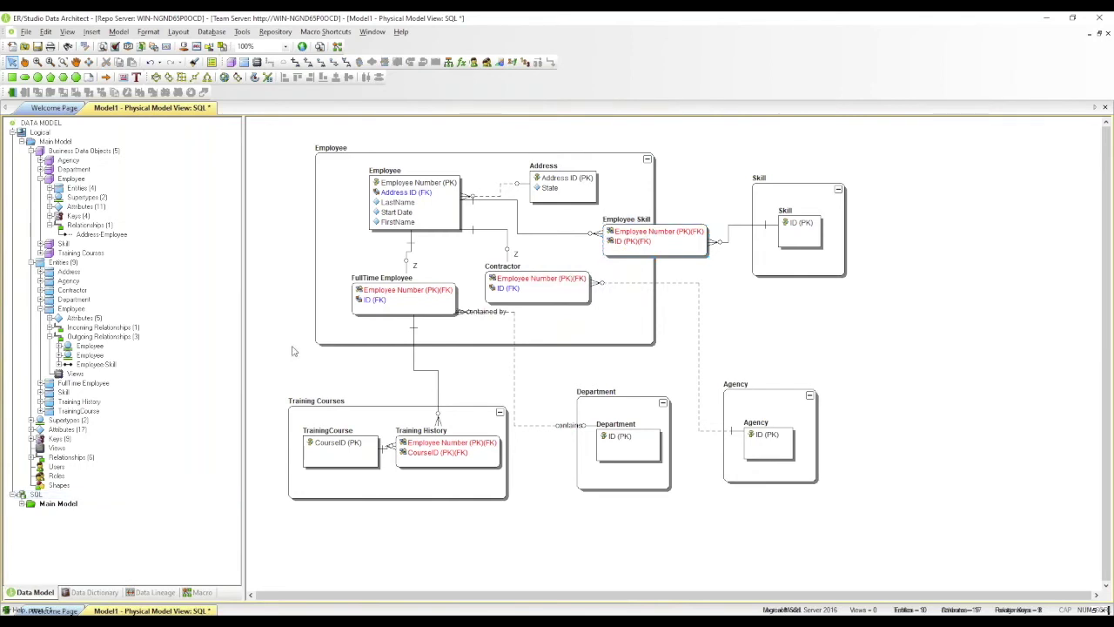
Collapse the logical model's tree, expand the SQL physical model's tables, and select every table from Address to TrainingCourse.
{"action": "key", "text": "ctrl"}
{"action": "left_click", "coordinate": [22, 503]}
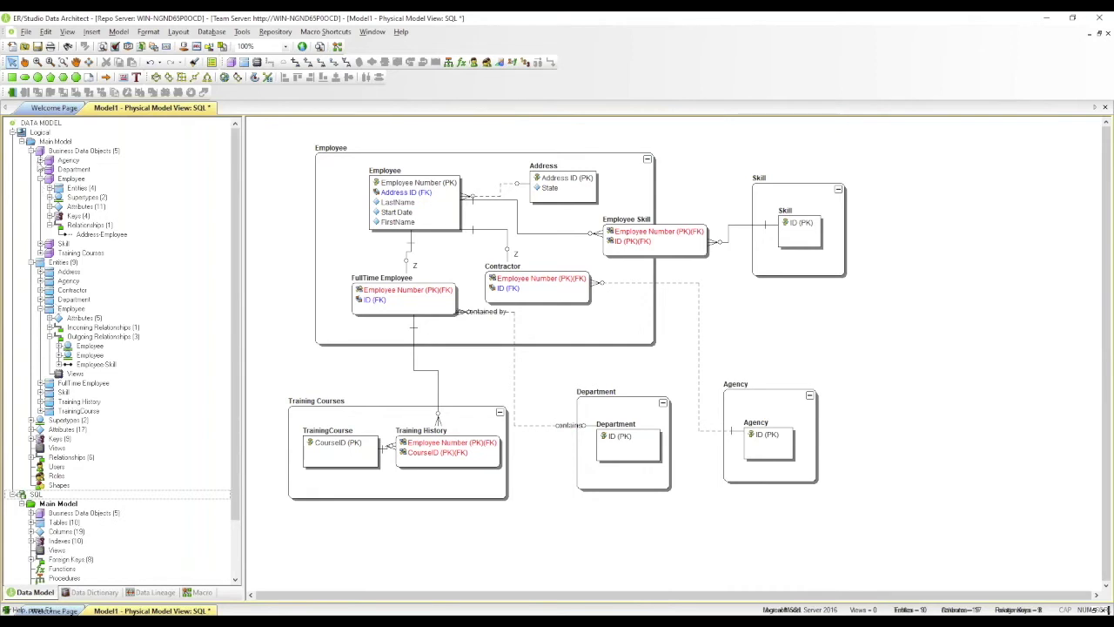
{"action": "left_click", "coordinate": [22, 142]}
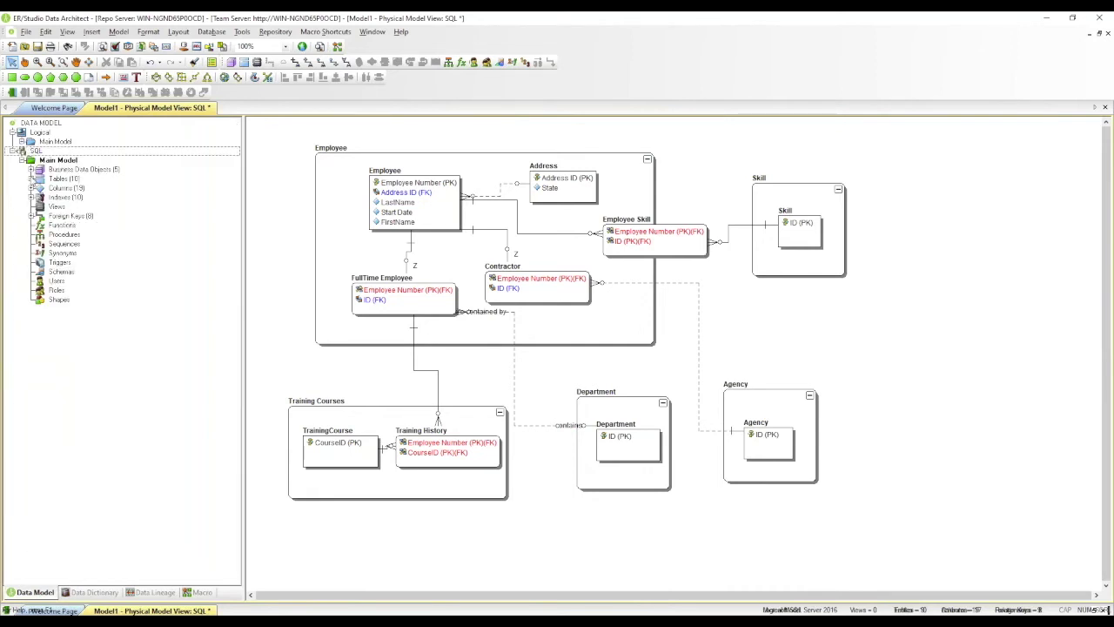
{"action": "left_click", "coordinate": [30, 179]}
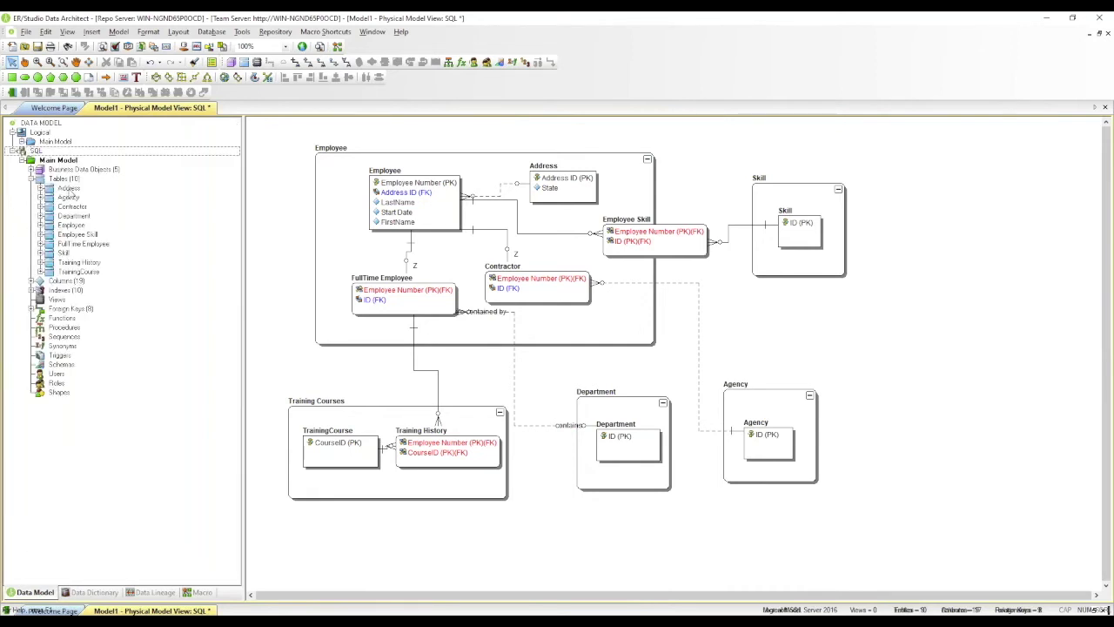
{"action": "left_click", "coordinate": [69, 188]}
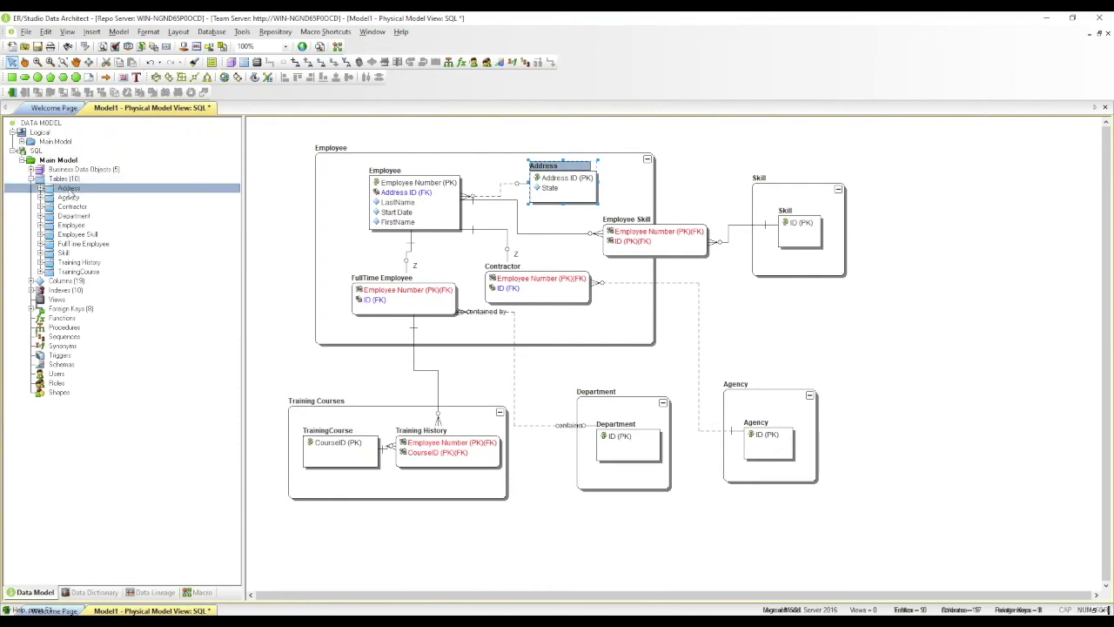
{"action": "left_click", "coordinate": [70, 273], "text": "shift"}
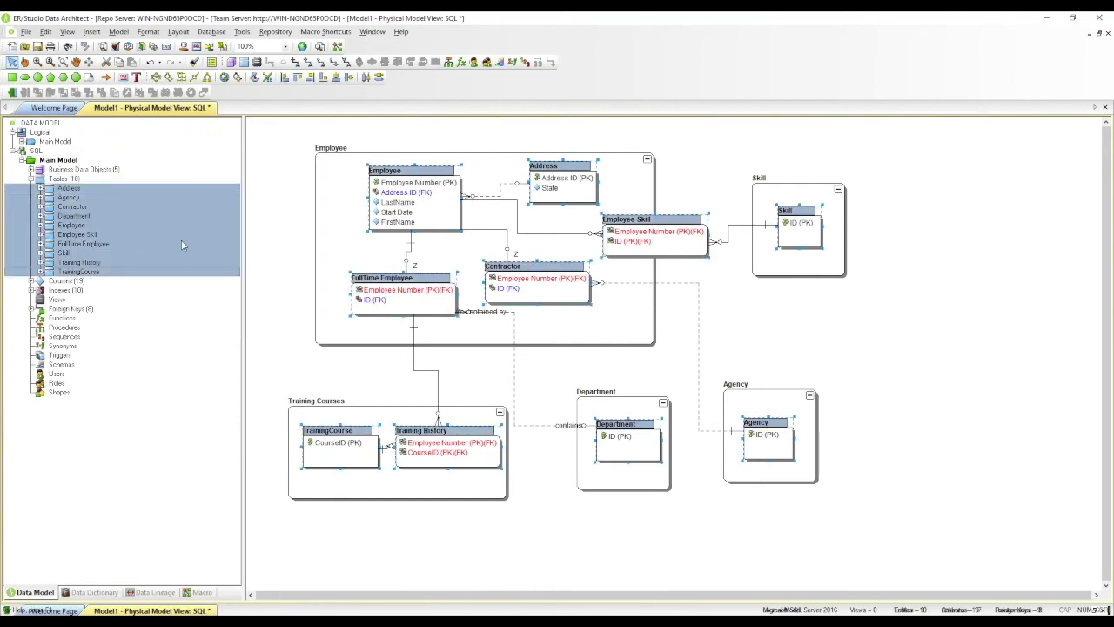
Exclude Employee Skill and Training History from the selection, and run the Add Plumbing Attributes macro on the remaining tables.
{"action": "left_click", "coordinate": [325, 33]}
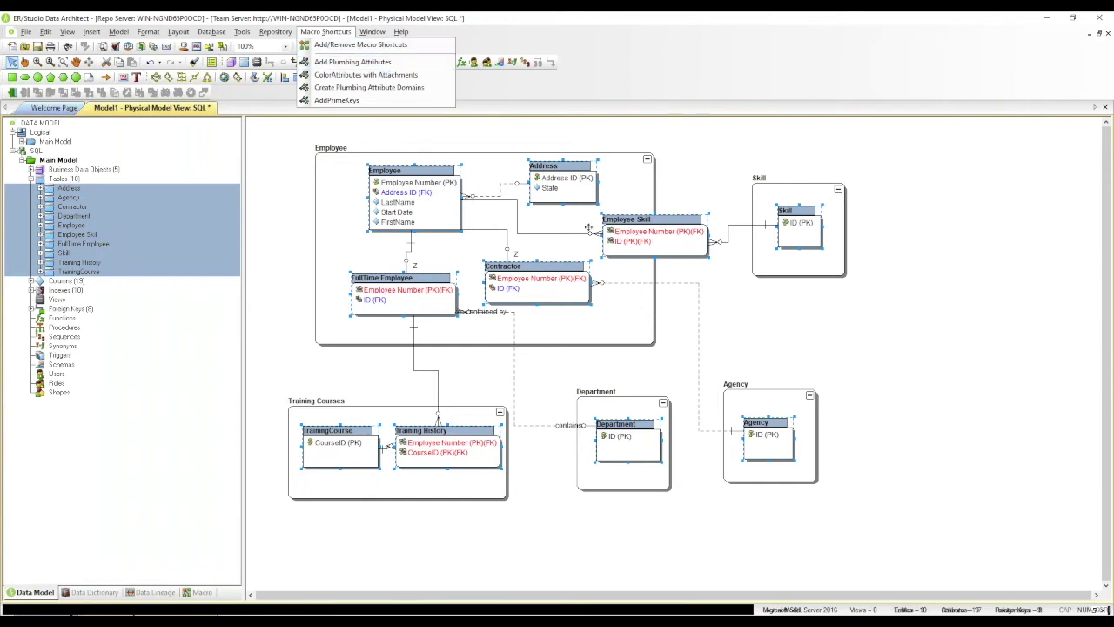
{"action": "left_click", "coordinate": [631, 243]}
{"action": "left_click", "coordinate": [642, 244]}
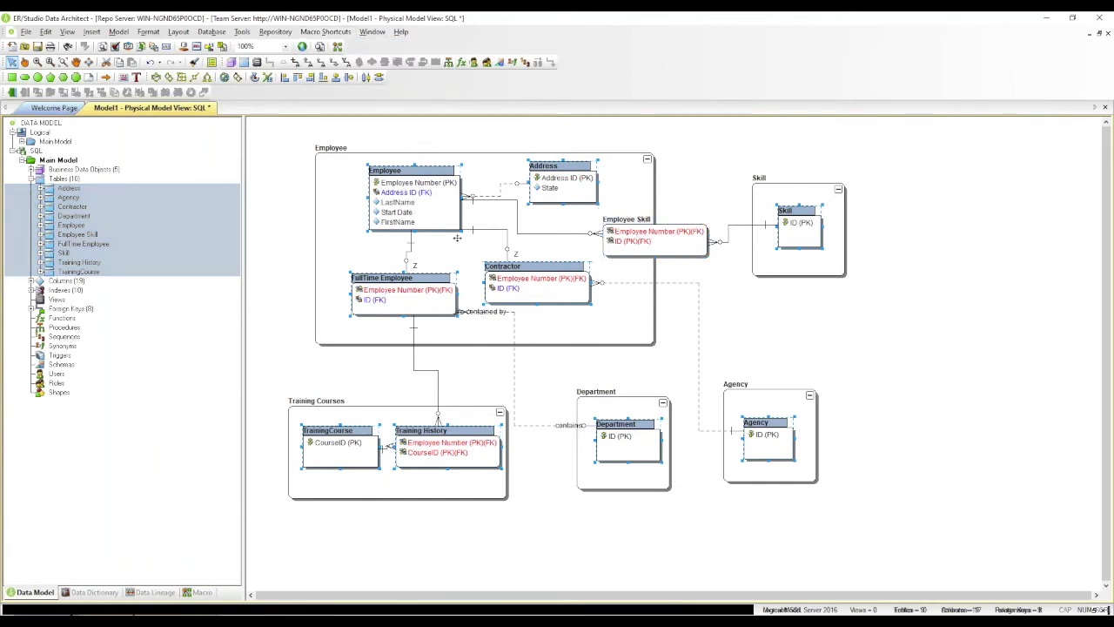
{"action": "left_click", "coordinate": [420, 456]}
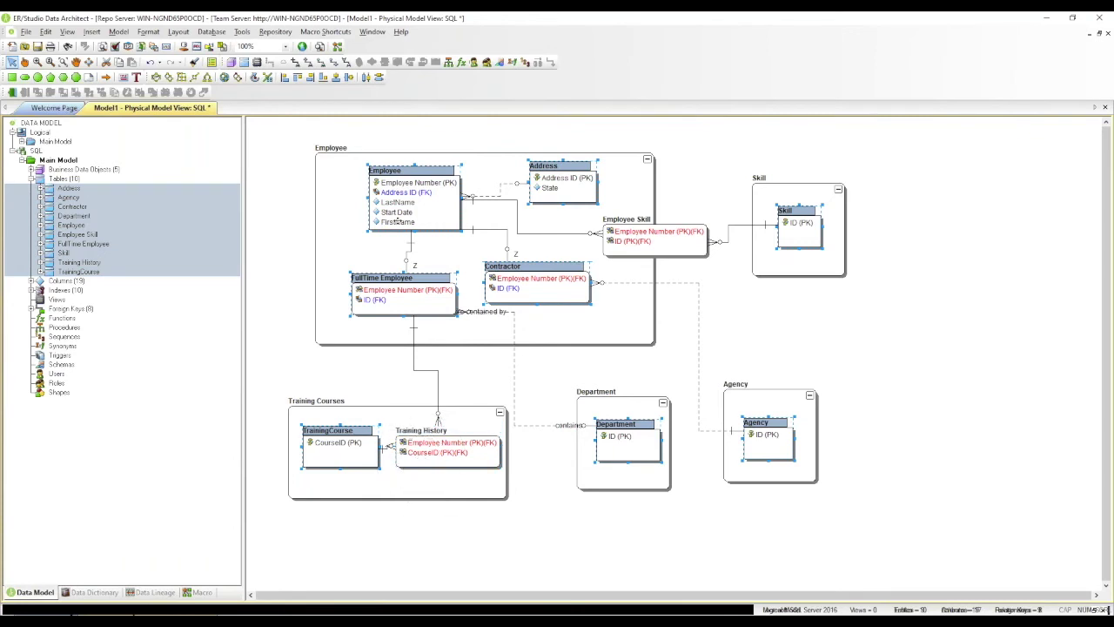
{"action": "left_click", "coordinate": [324, 31]}
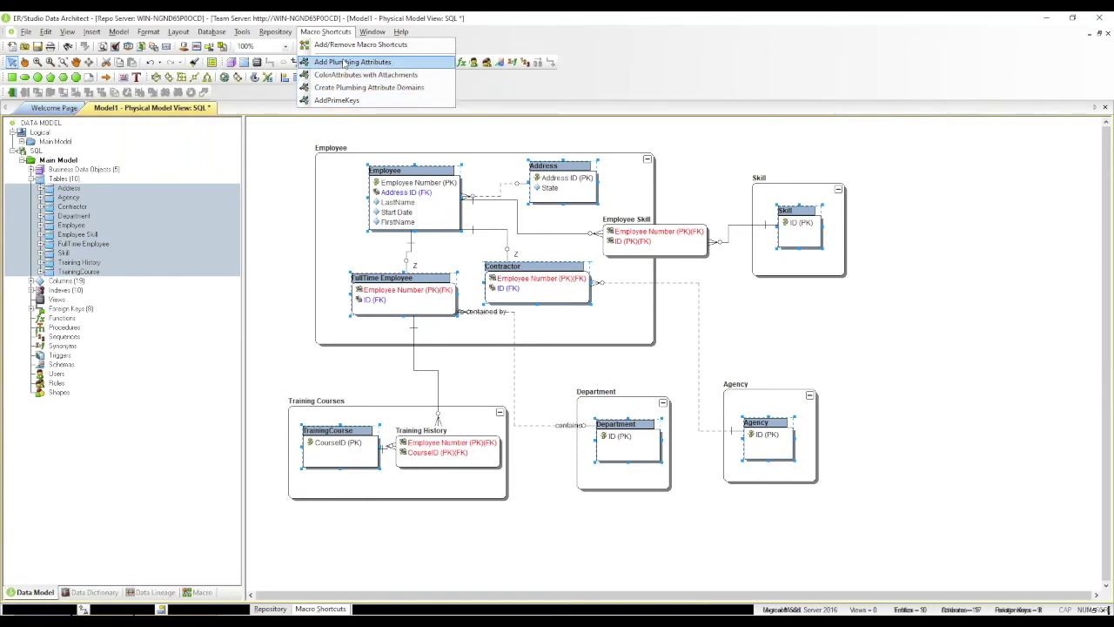
{"action": "left_click", "coordinate": [345, 63]}
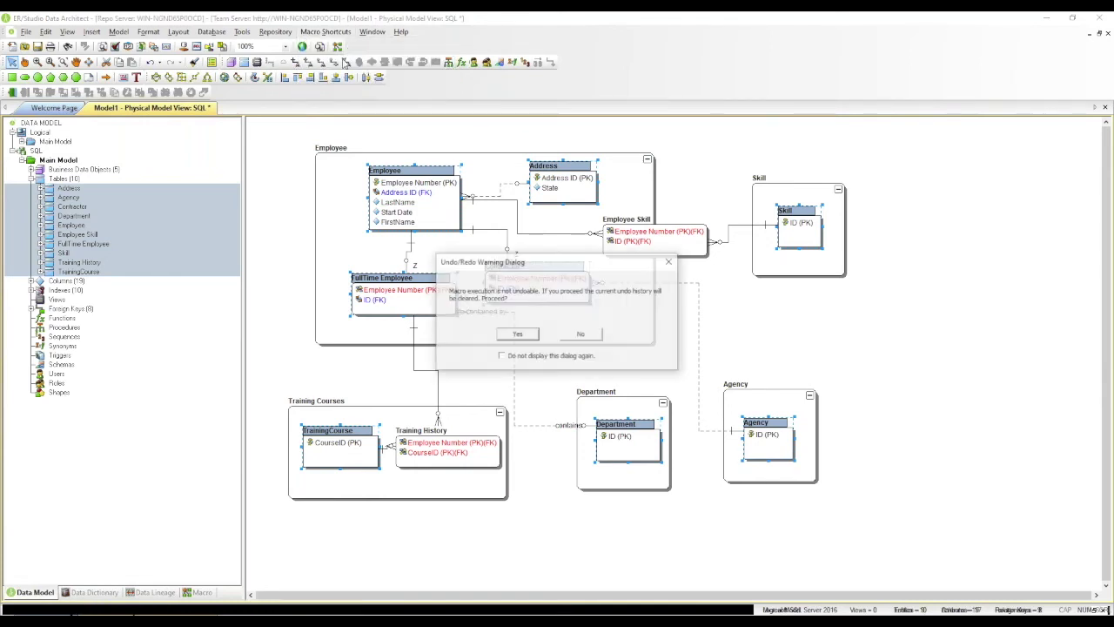
{"action": "left_click", "coordinate": [516, 335]}
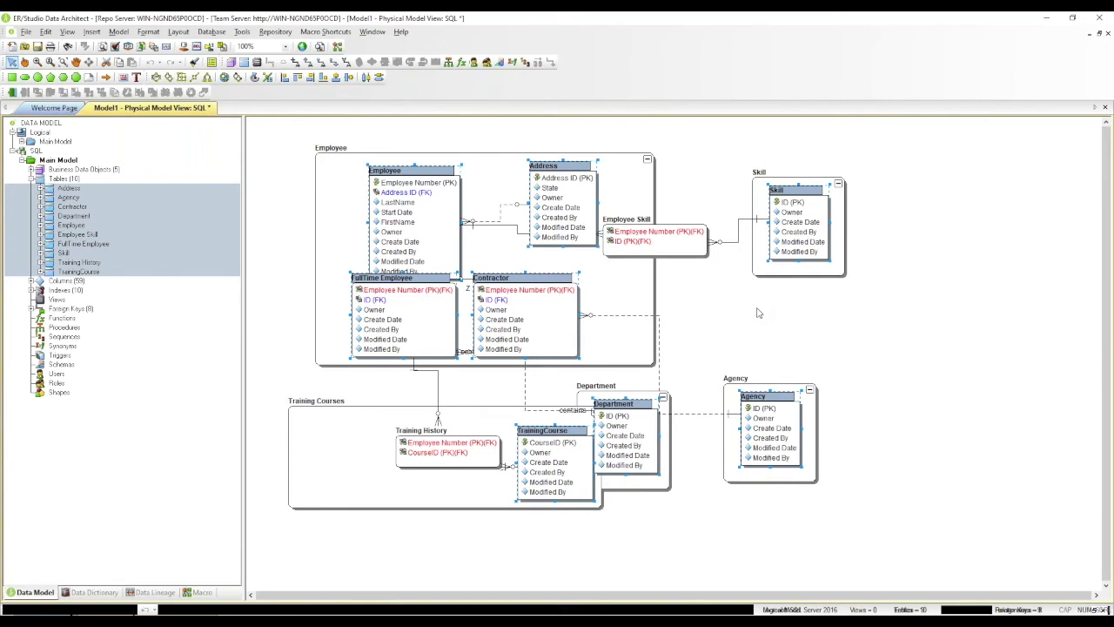
{"action": "key", "text": "ctrl+a"}
{"action": "right_click", "coordinate": [630, 269]}
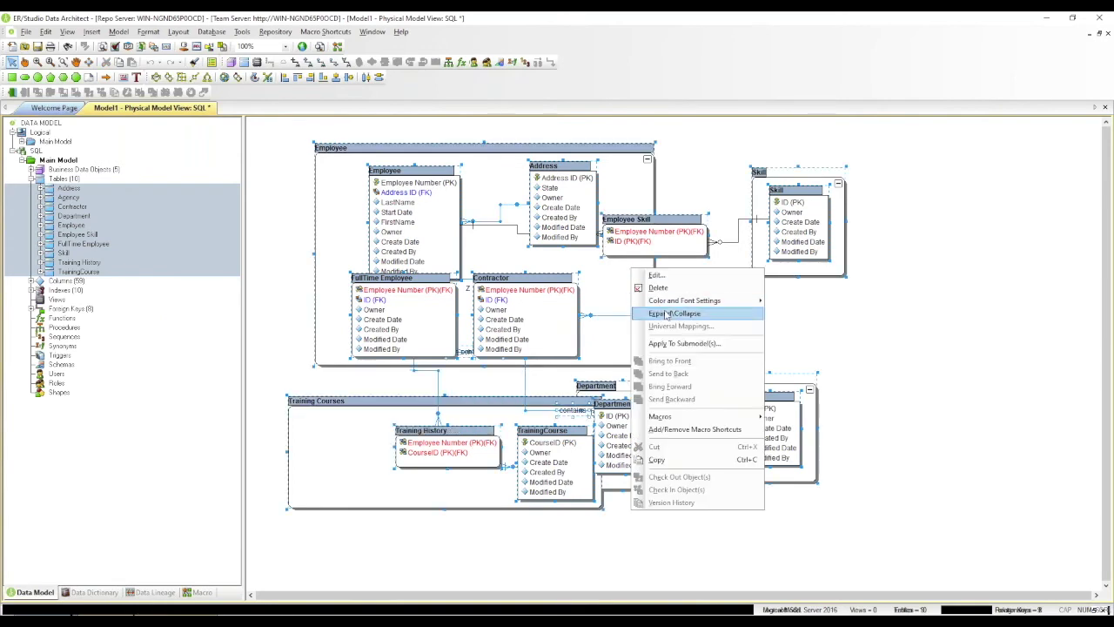
{"action": "left_click", "coordinate": [823, 367]}
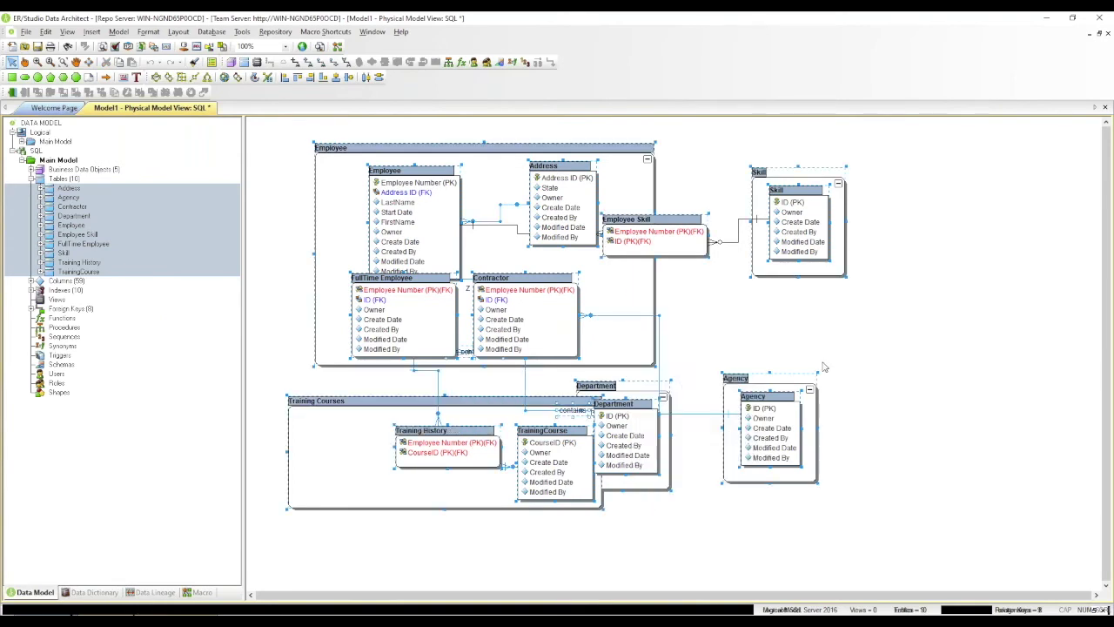
Select all tables of the physical model, from Address to TrainingCourse, and resize them.
{"action": "left_click", "coordinate": [70, 189]}
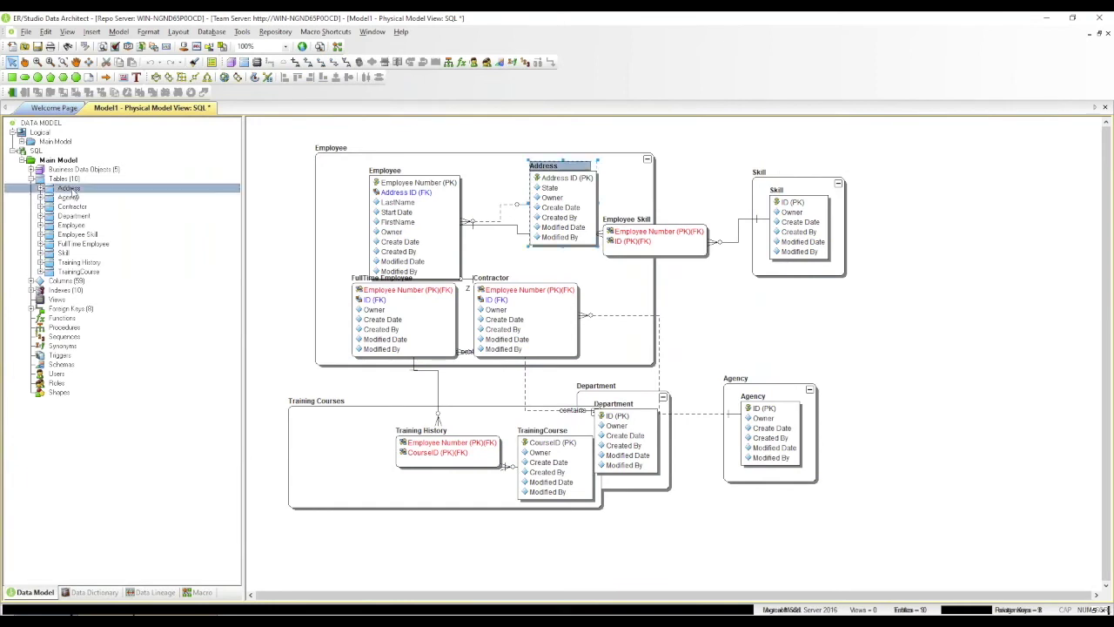
{"action": "left_click", "coordinate": [70, 272], "text": "shift"}
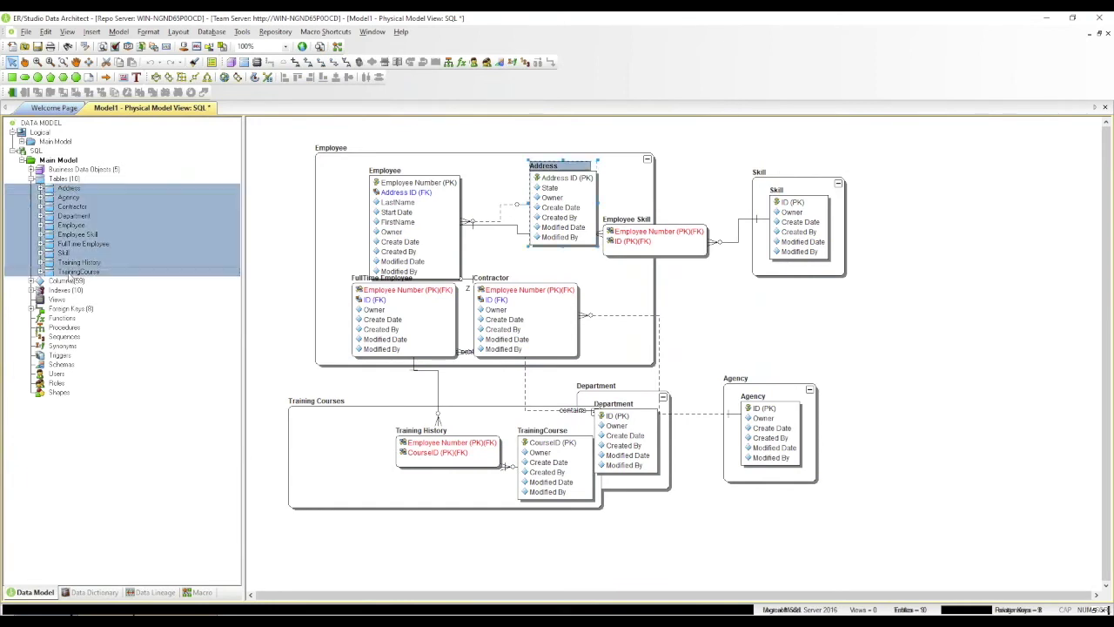
{"action": "right_click", "coordinate": [69, 272]}
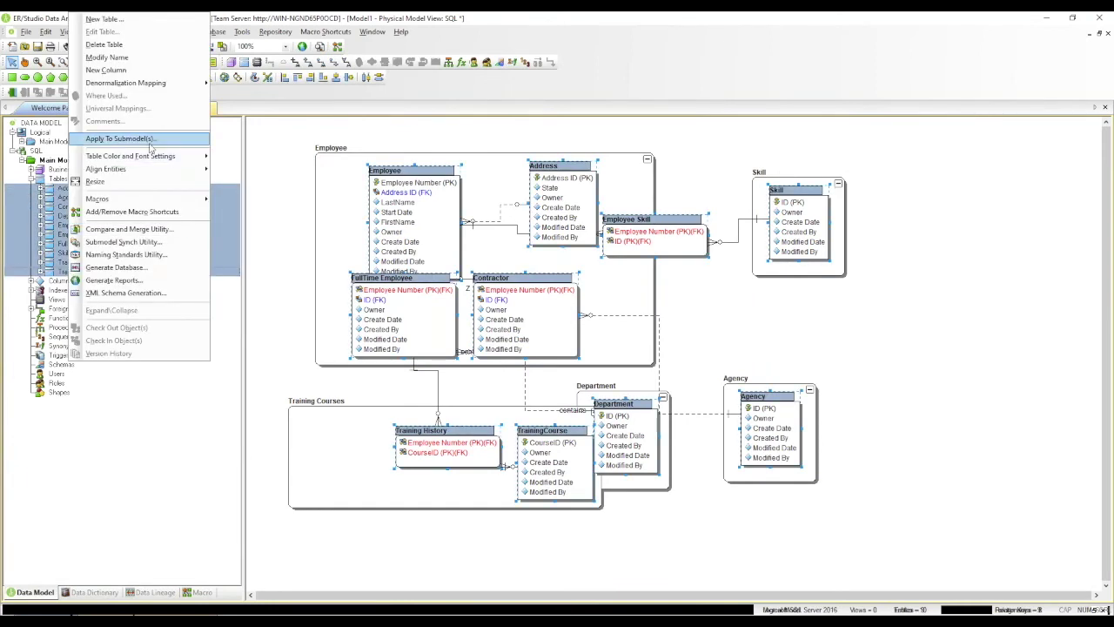
{"action": "left_click", "coordinate": [141, 185]}
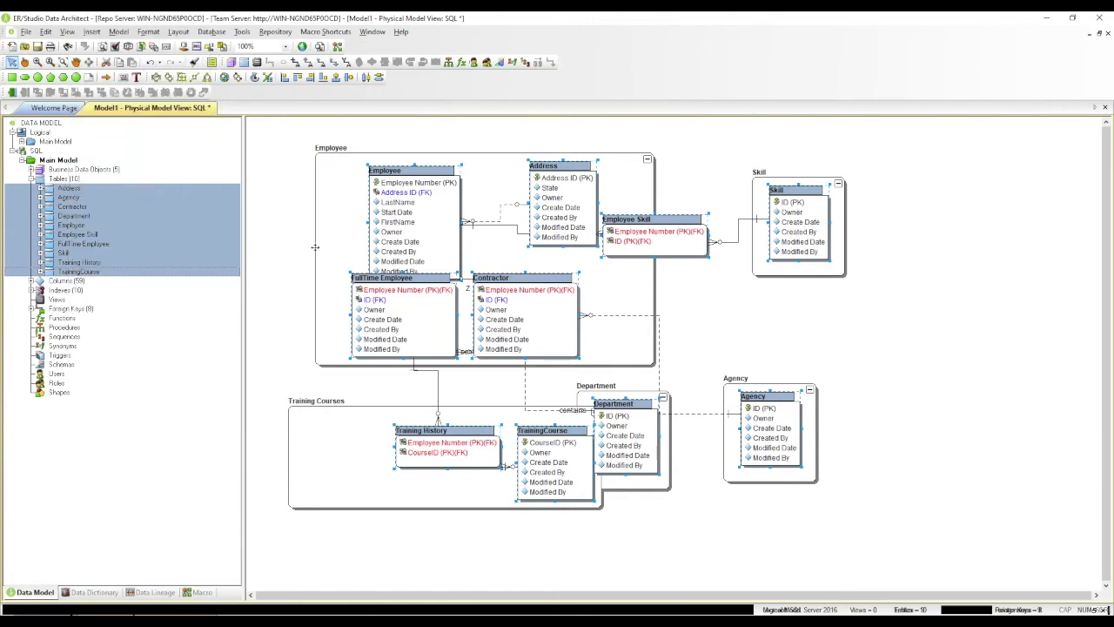
Separate the overlapping Employee and FullTime Employee tables, and shift the Training Courses object, the Department object and the Agency table apart.
{"action": "left_click", "coordinate": [346, 215]}
{"action": "left_click_drag", "start_coordinate": [399, 212], "coordinate": [379, 205]}
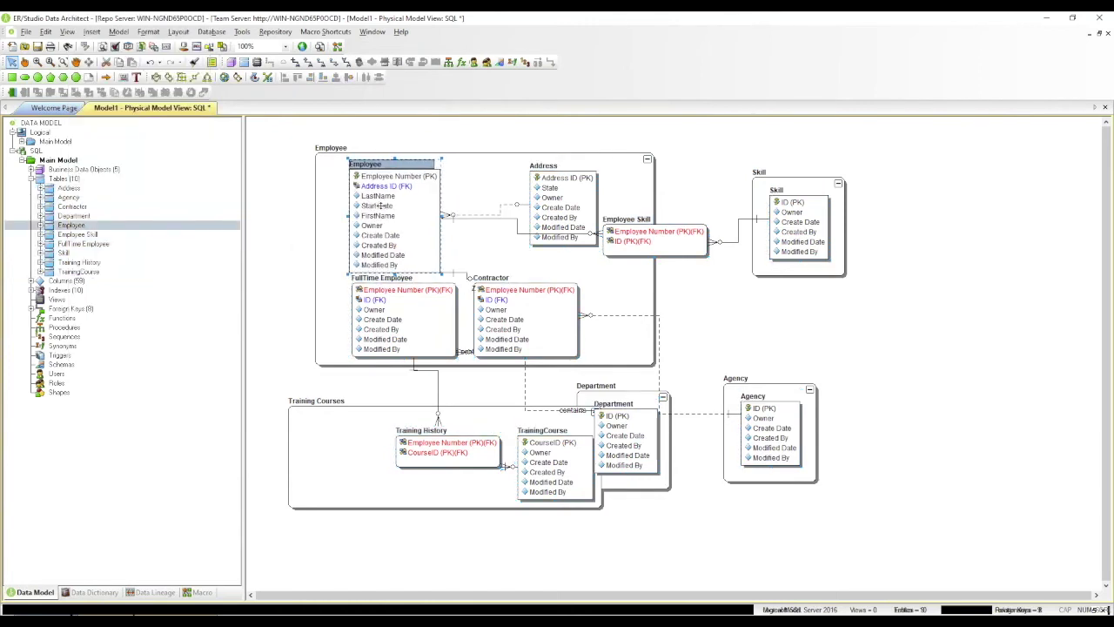
{"action": "left_click_drag", "start_coordinate": [384, 315], "coordinate": [361, 320]}
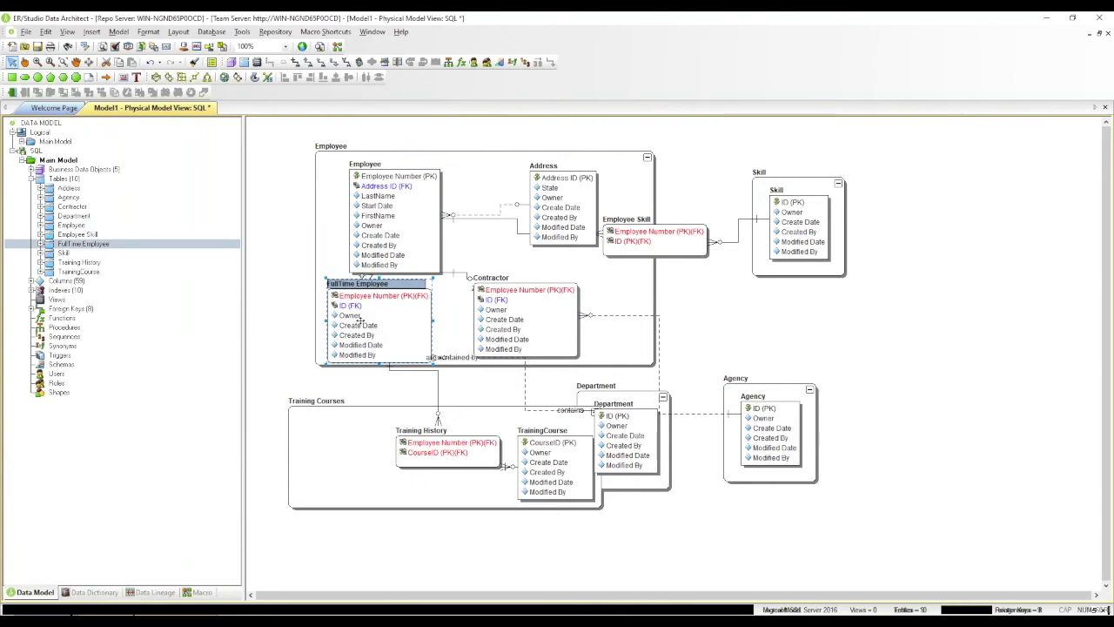
{"action": "left_click_drag", "start_coordinate": [399, 420], "coordinate": [381, 480]}
{"action": "left_click_drag", "start_coordinate": [623, 403], "coordinate": [582, 388]}
{"action": "mouse_move", "coordinate": [743, 402]}
{"action": "left_mouse_down"}
{"action": "mouse_move", "coordinate": [778, 339]}
{"action": "mouse_move", "coordinate": [756, 408]}
{"action": "left_mouse_up"}
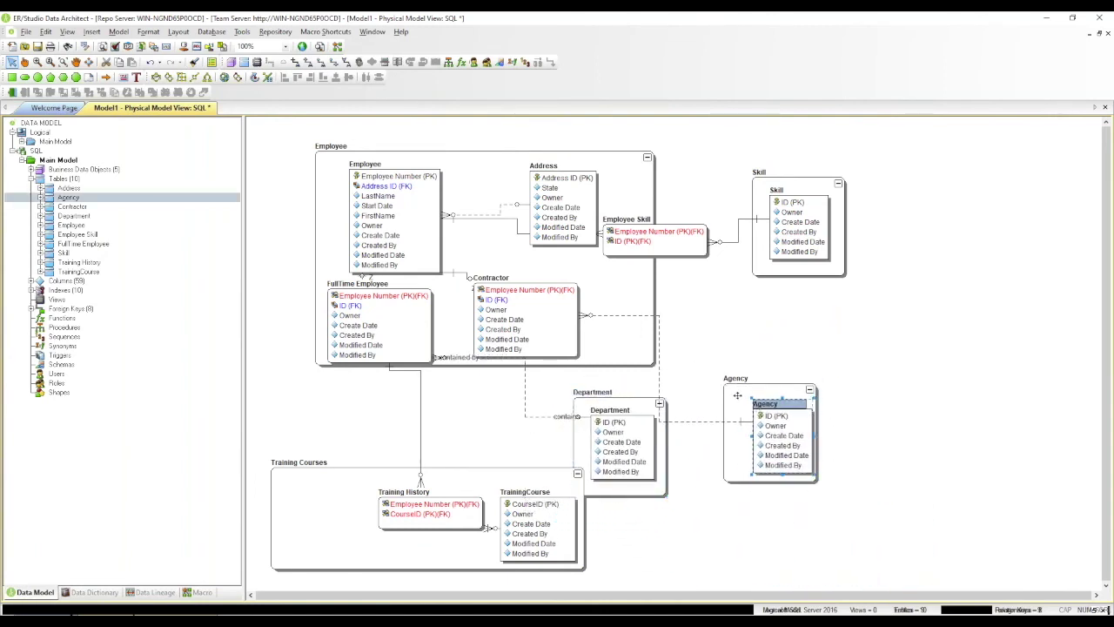
{"action": "left_click", "coordinate": [737, 396]}
{"action": "double_click", "coordinate": [737, 396]}
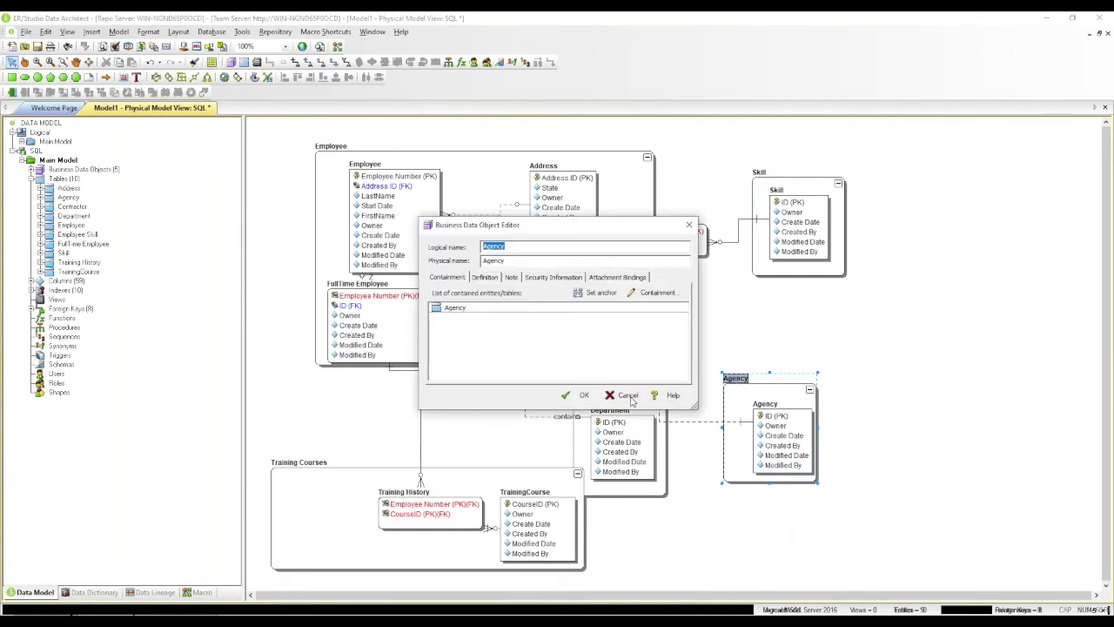
{"action": "left_click", "coordinate": [601, 396]}
Move the Agency business data object directly below Skill, and the Department object clear of Training Courses, below and right of the Employee object.
{"action": "left_click_drag", "start_coordinate": [746, 392], "coordinate": [800, 314]}
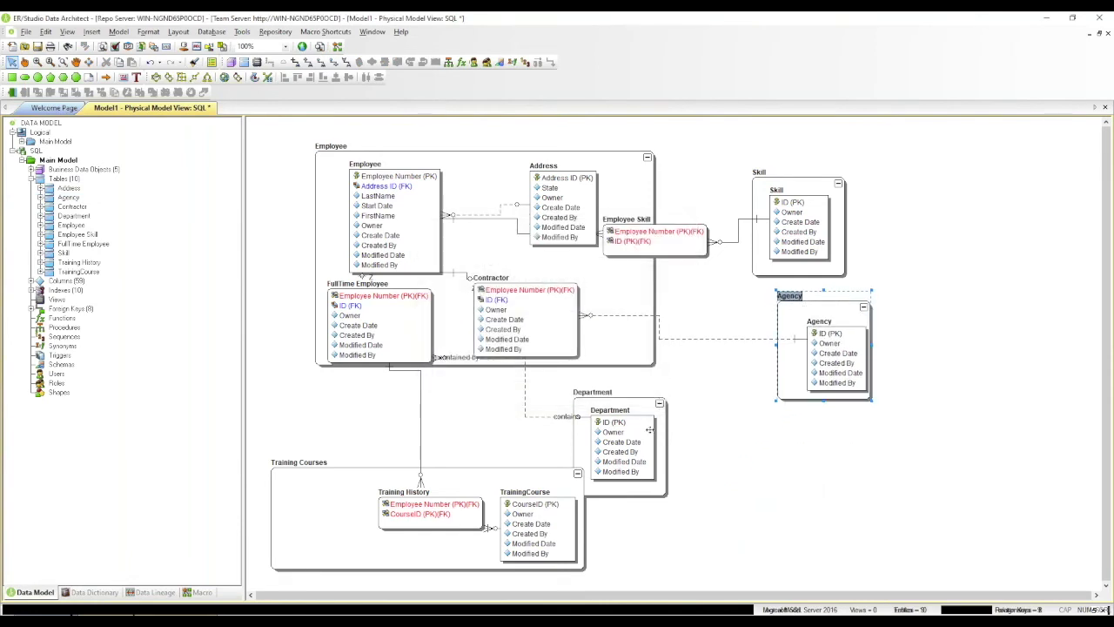
{"action": "left_click", "coordinate": [637, 409]}
{"action": "left_click_drag", "start_coordinate": [637, 410], "coordinate": [730, 405]}
{"action": "left_click", "coordinate": [646, 405]}
Narrow the Training Courses business data object from its left side and place it beneath the FullTime Employee table.
{"action": "left_click", "coordinate": [507, 474]}
{"action": "left_click_drag", "start_coordinate": [507, 473], "coordinate": [523, 460]}
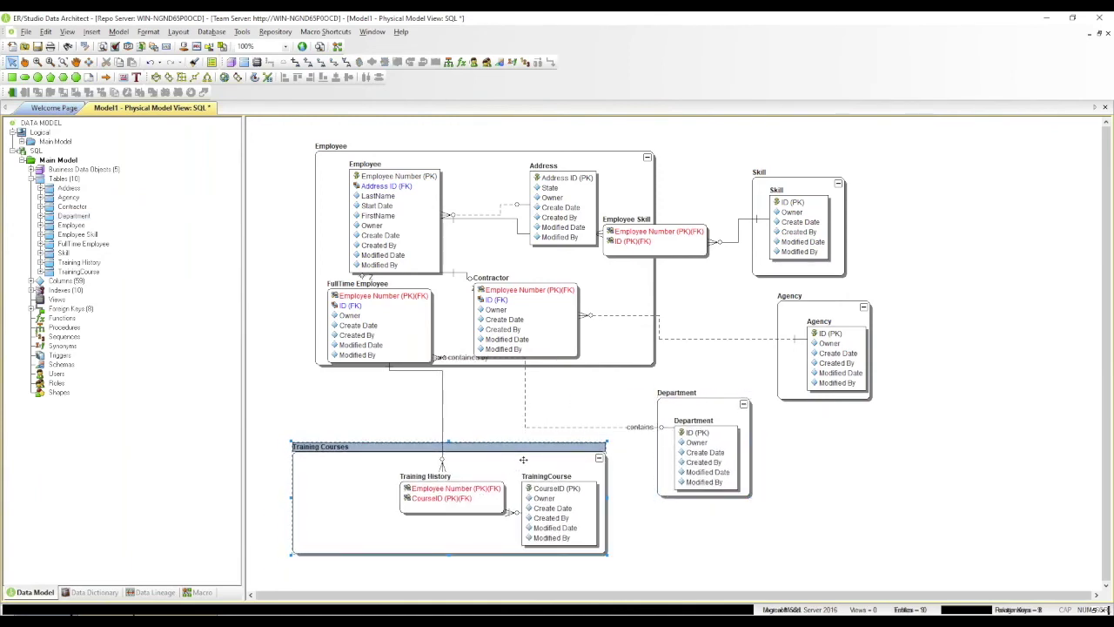
{"action": "left_click_drag", "start_coordinate": [291, 498], "coordinate": [363, 498]}
{"action": "left_click_drag", "start_coordinate": [464, 464], "coordinate": [394, 462]}
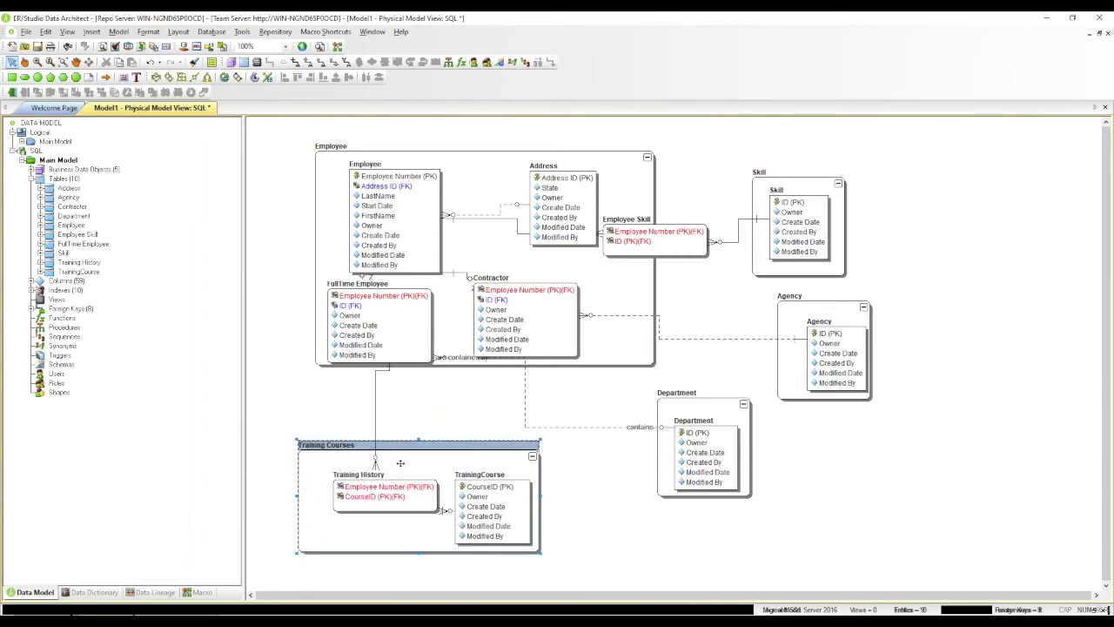
Extend the Employee business data object downward, and spread out its Address, Contractor and FullTime Employee tables so they no longer crowd each other.
{"action": "left_click", "coordinate": [449, 365]}
{"action": "left_click_drag", "start_coordinate": [484, 366], "coordinate": [484, 411]}
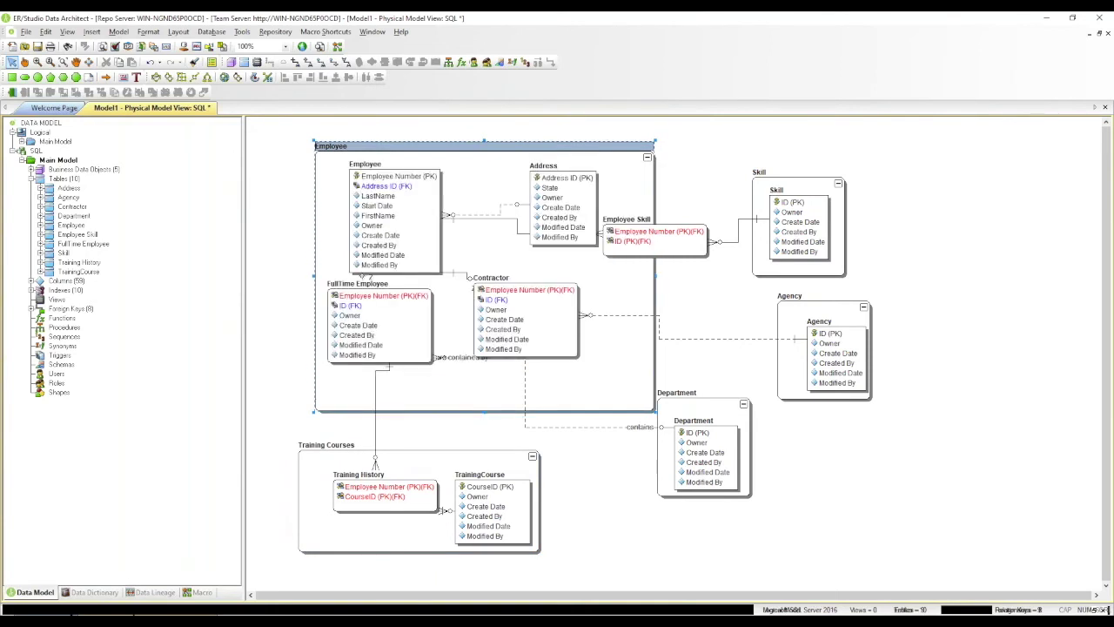
{"action": "left_click_drag", "start_coordinate": [558, 212], "coordinate": [514, 158]}
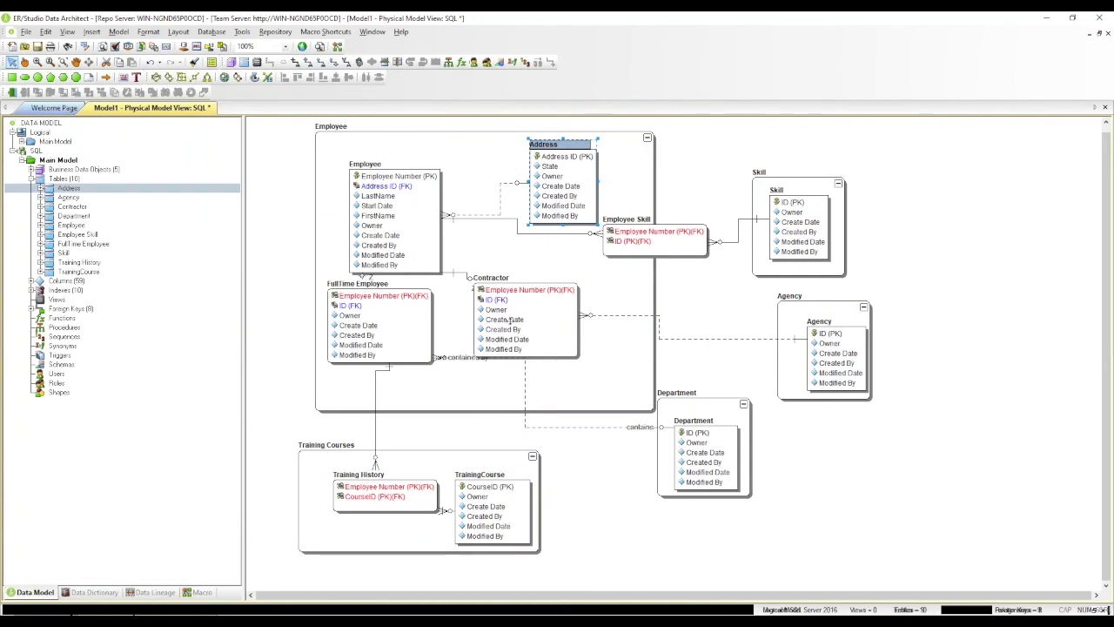
{"action": "left_click_drag", "start_coordinate": [520, 319], "coordinate": [575, 317]}
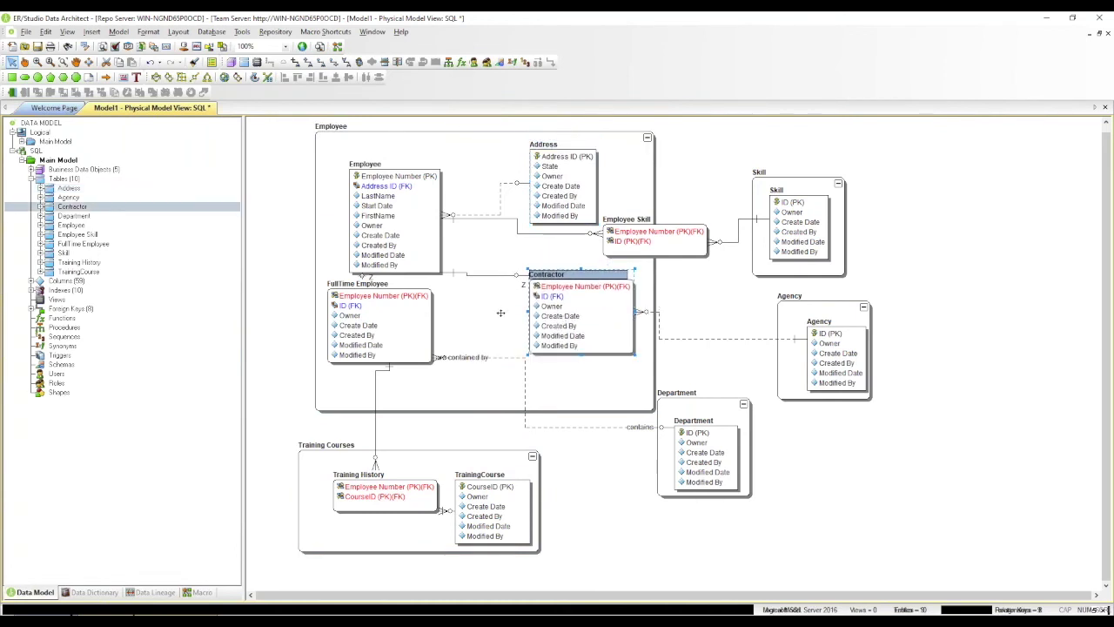
{"action": "left_click_drag", "start_coordinate": [357, 315], "coordinate": [357, 326]}
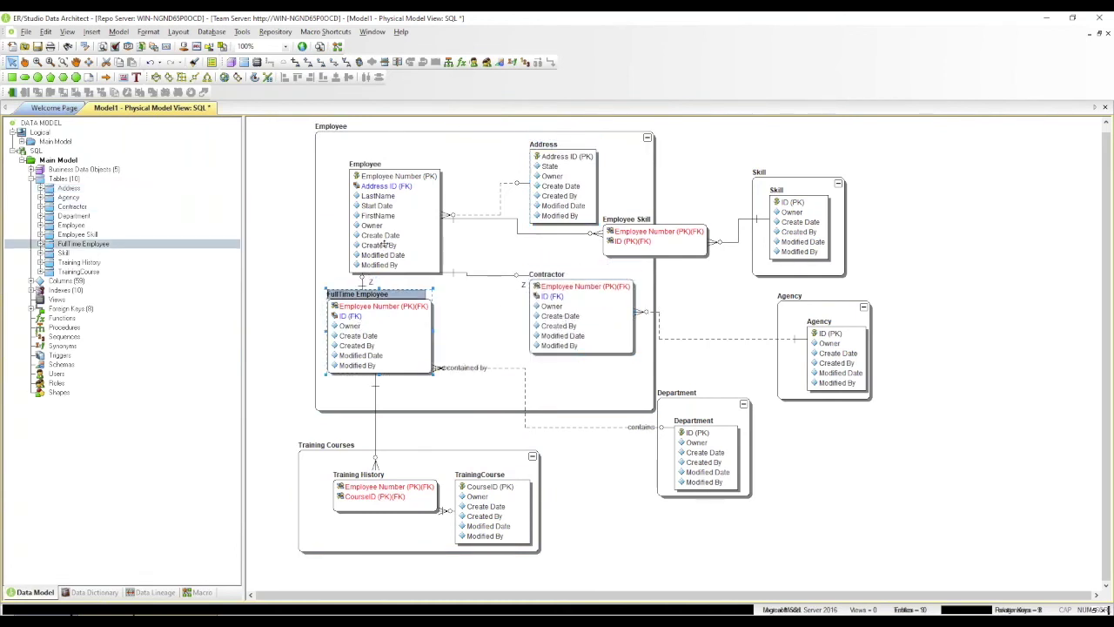
Examine the domains and datatypes of the Employee table's columns, including the Address ID column's details, without changing them.
{"action": "mouse_move", "coordinate": [384, 245]}
{"action": "left_click", "coordinate": [386, 225]}
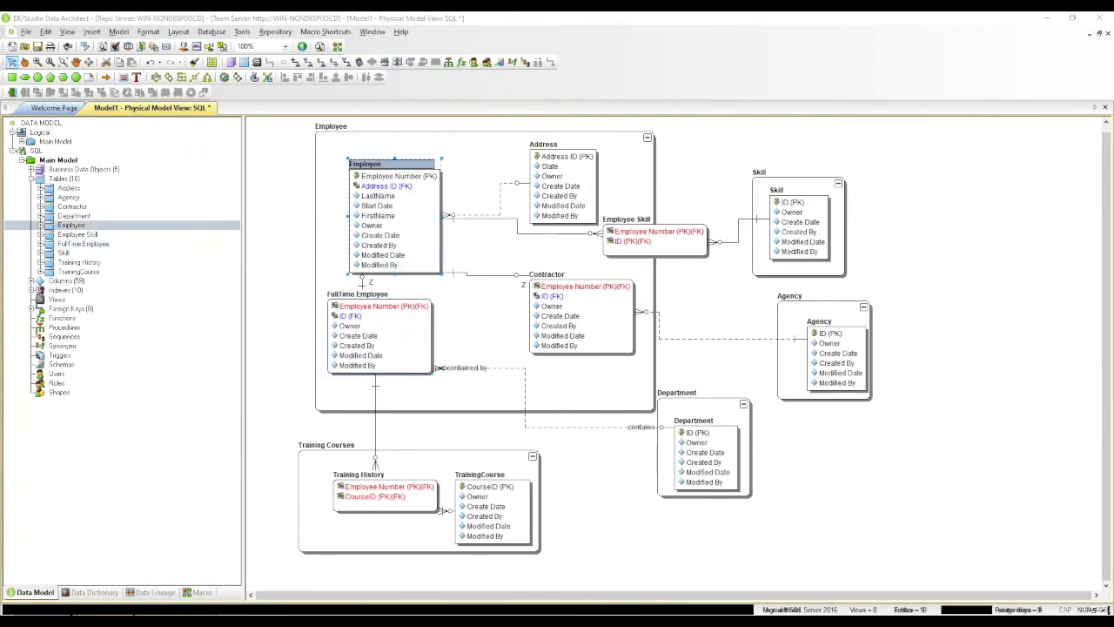
{"action": "double_click", "coordinate": [386, 237]}
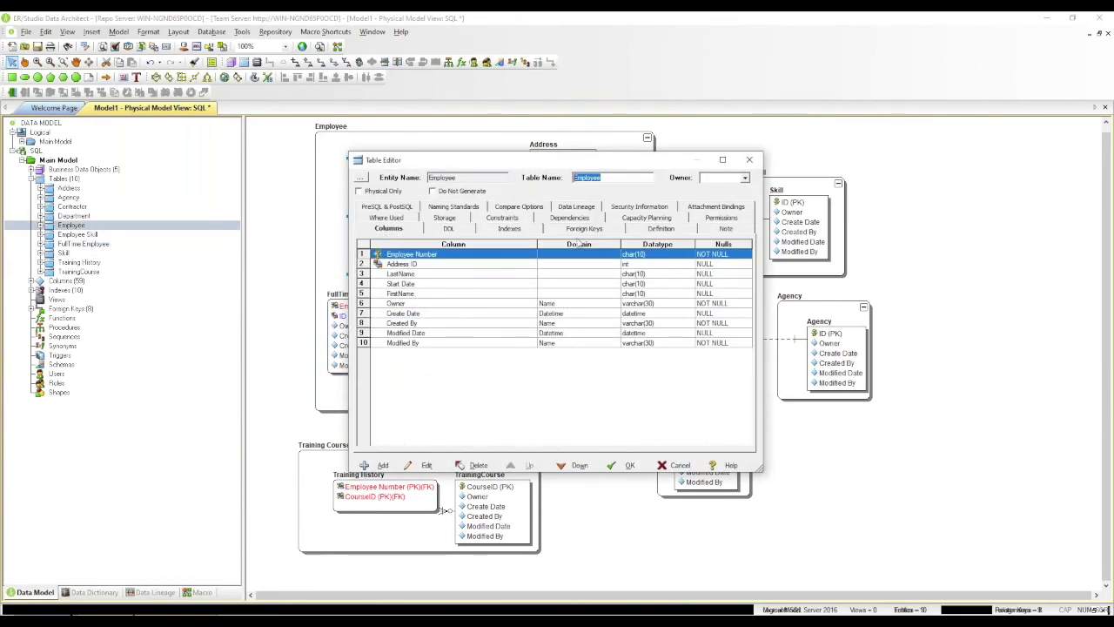
{"action": "left_click", "coordinate": [564, 305]}
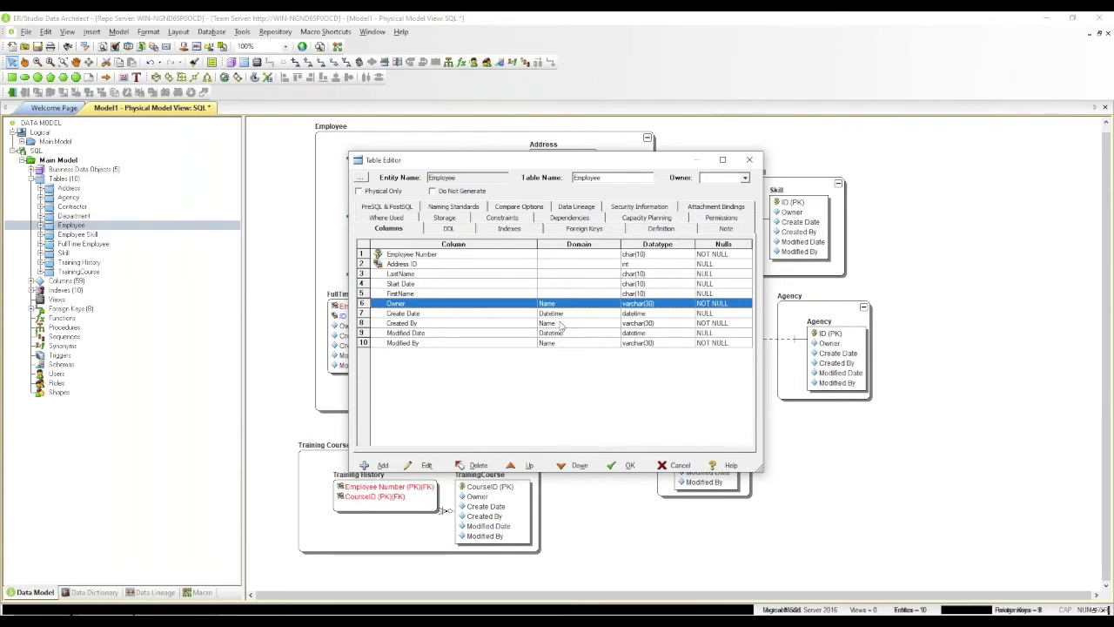
{"action": "left_click", "coordinate": [561, 332]}
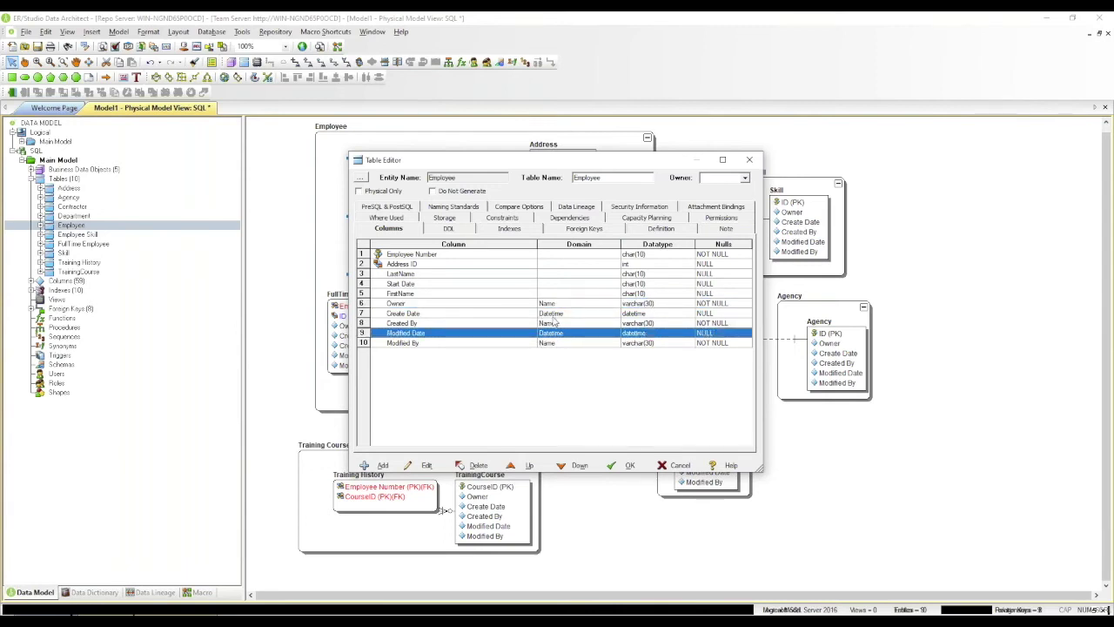
{"action": "left_click", "coordinate": [559, 266]}
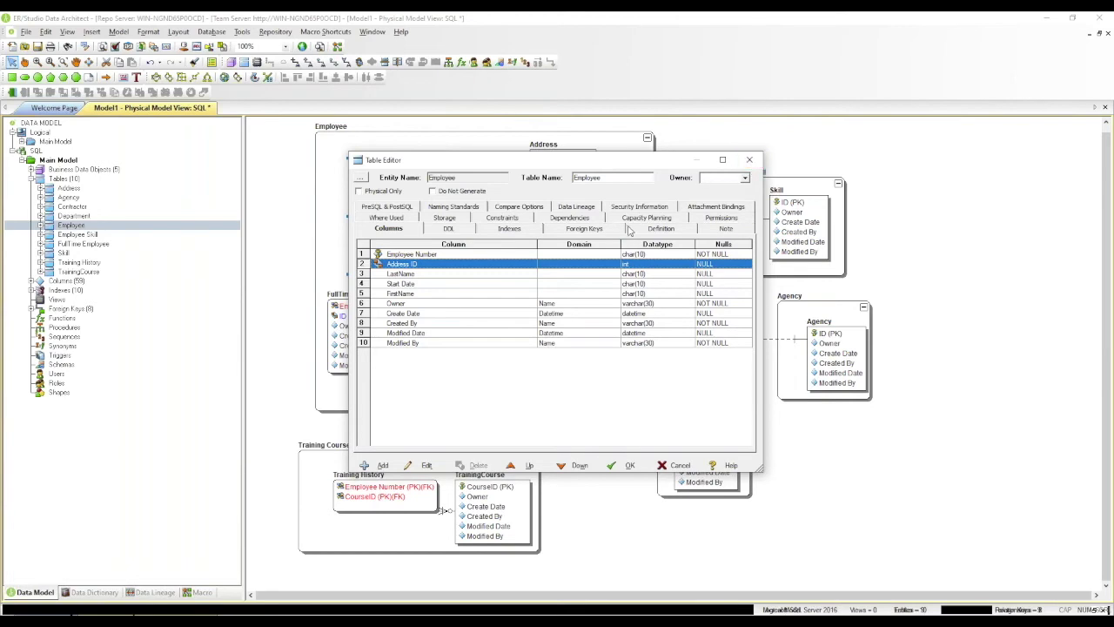
{"action": "double_click", "coordinate": [581, 266]}
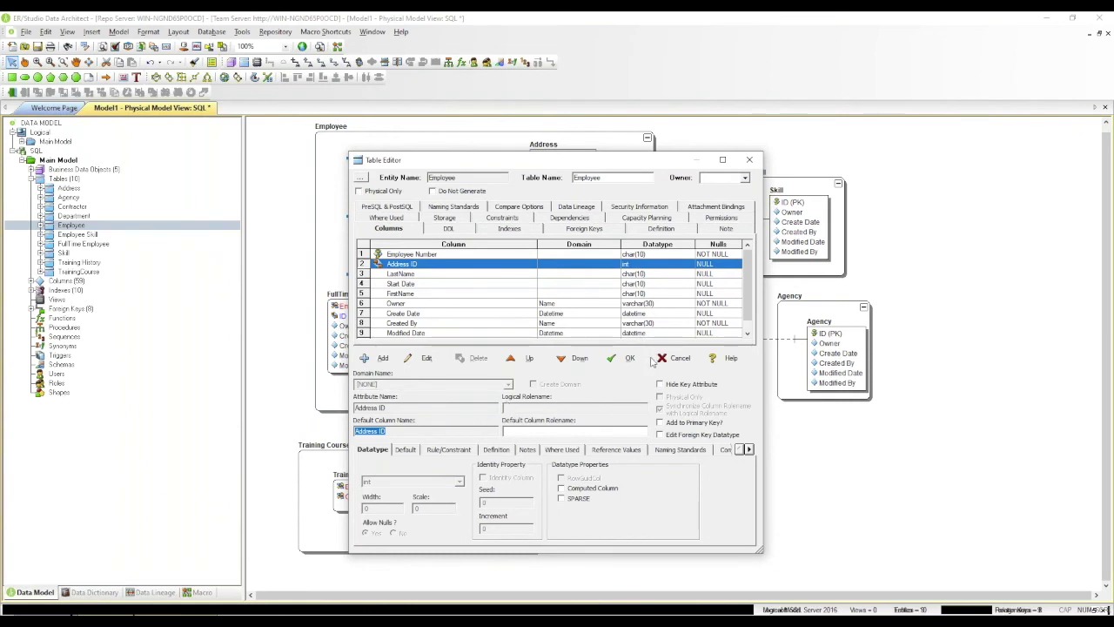
{"action": "left_click", "coordinate": [678, 359]}
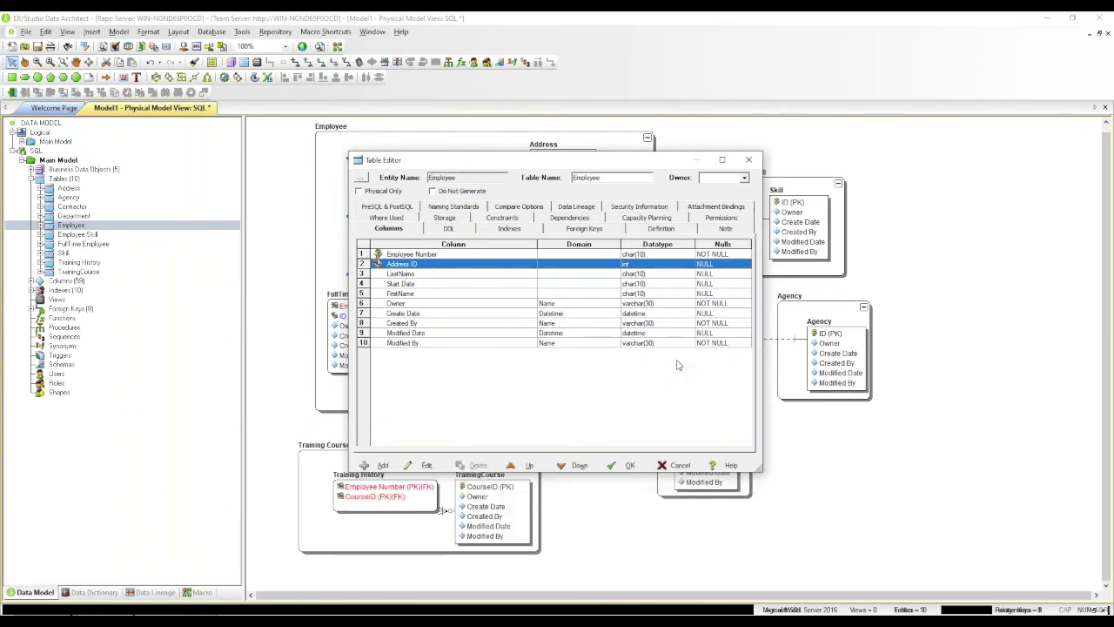
Bind the ID domain to the Address ID column of the Address table and save the table.
{"action": "left_click", "coordinate": [749, 160]}
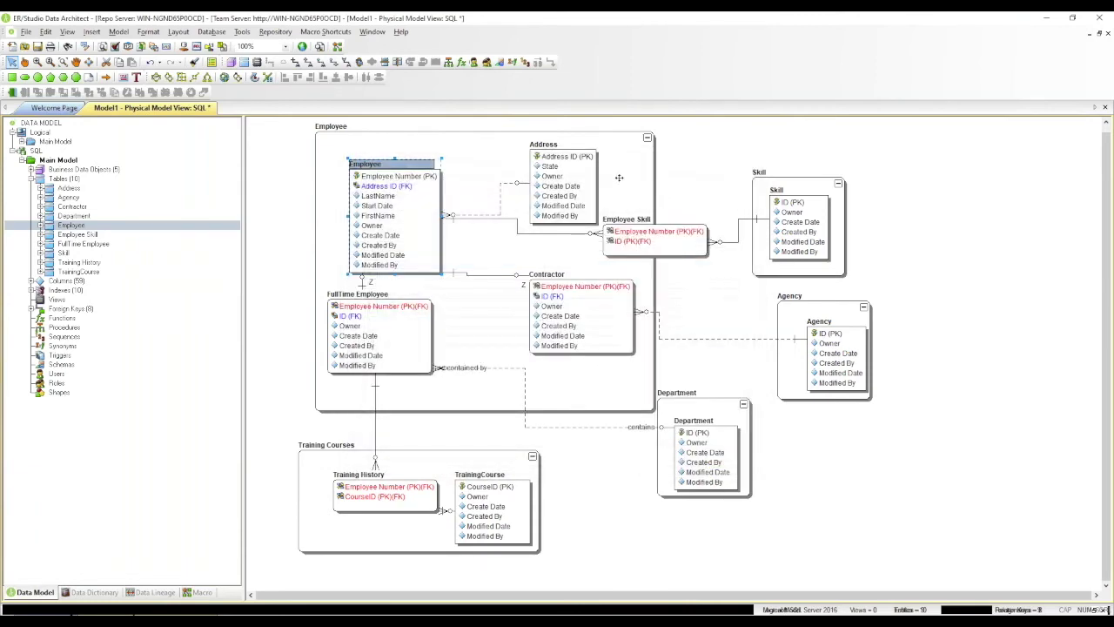
{"action": "left_click", "coordinate": [591, 175]}
{"action": "double_click", "coordinate": [550, 202]}
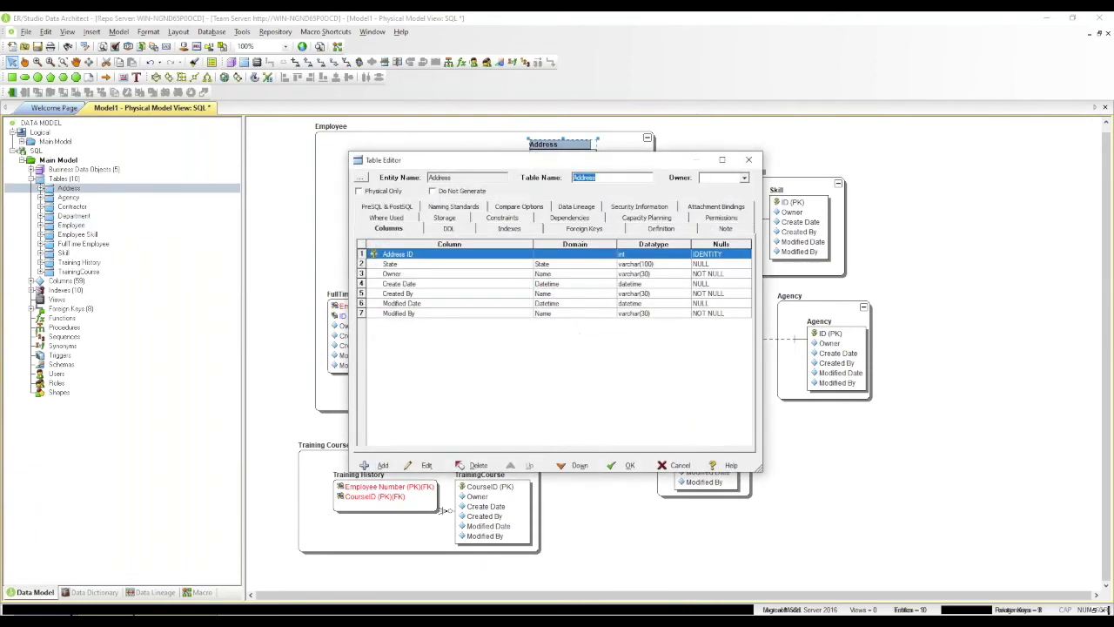
{"action": "double_click", "coordinate": [503, 257]}
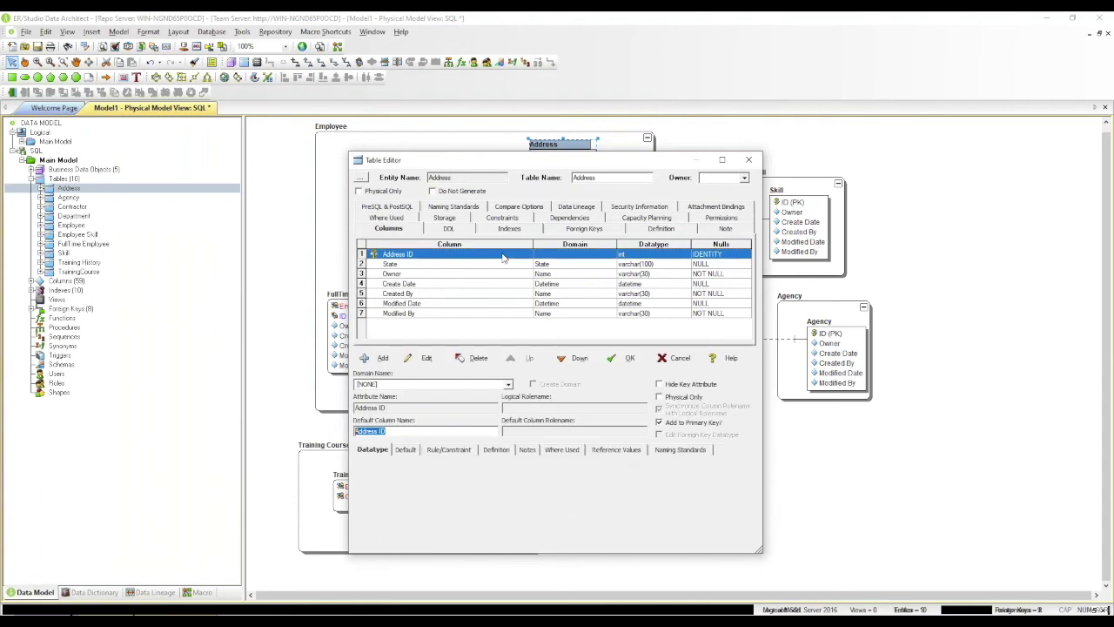
{"action": "left_click", "coordinate": [509, 385]}
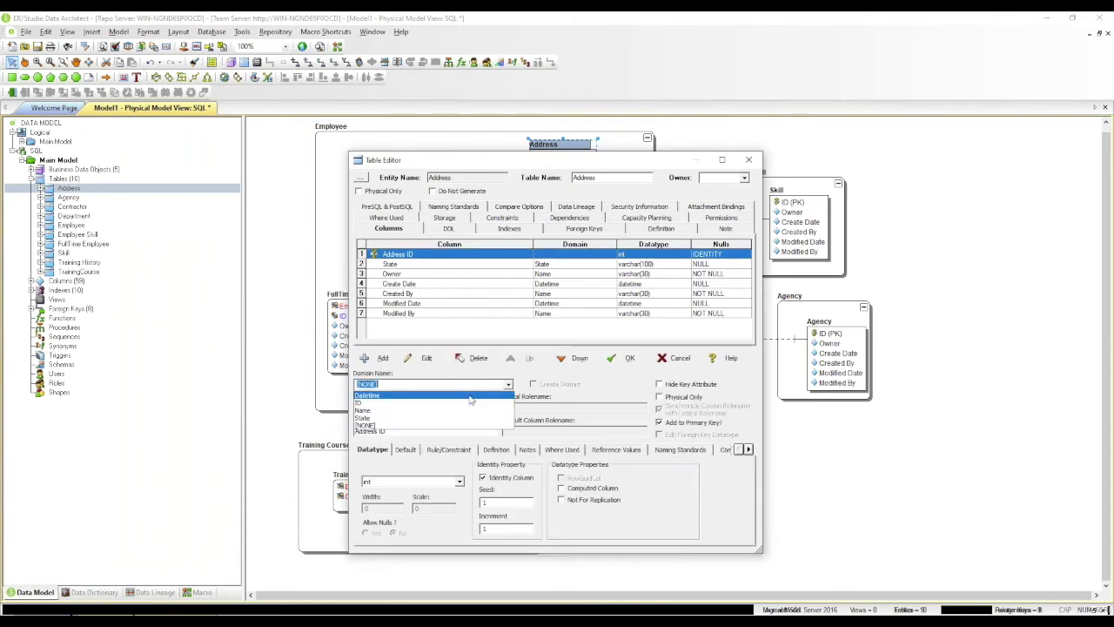
{"action": "left_click", "coordinate": [458, 403]}
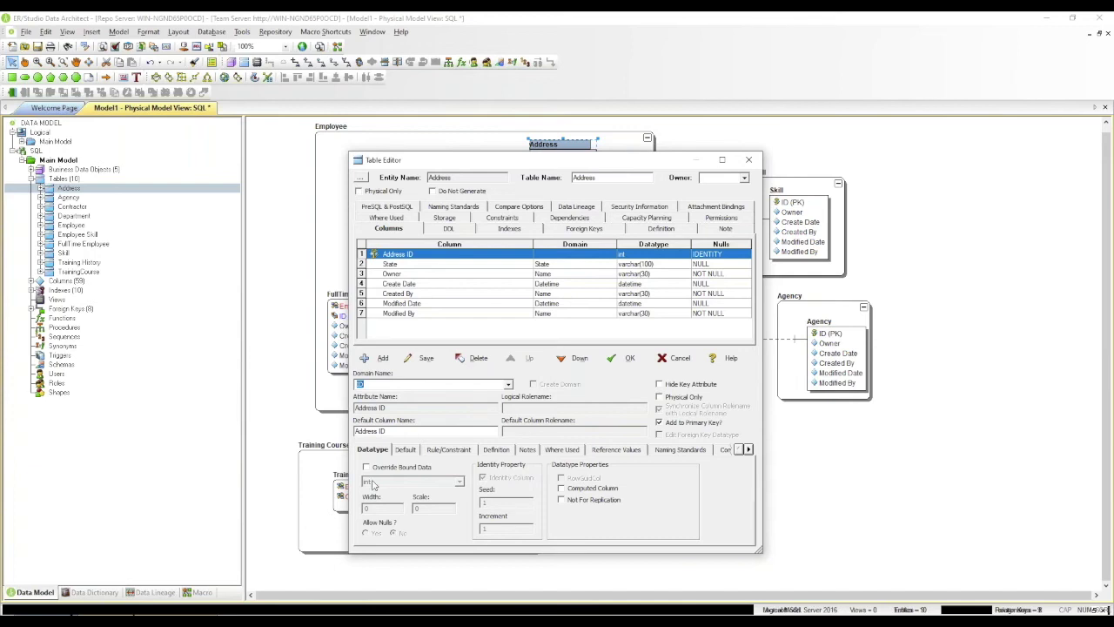
{"action": "left_click", "coordinate": [626, 357]}
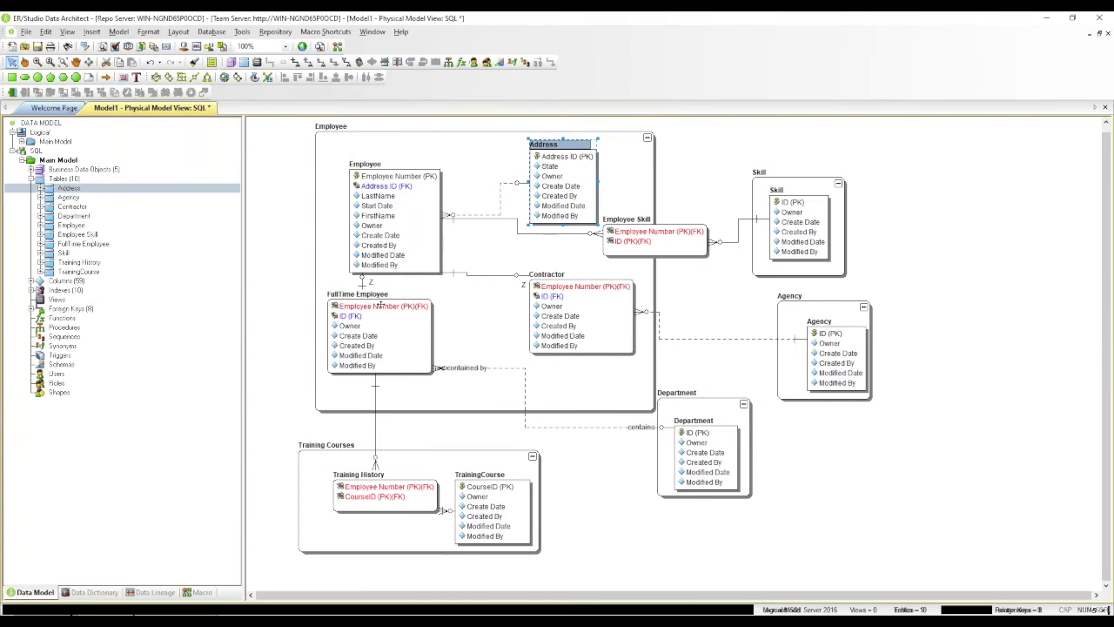
Check the Employee table's columns for the domain carried by its Address ID foreign key.
{"action": "left_click", "coordinate": [391, 224]}
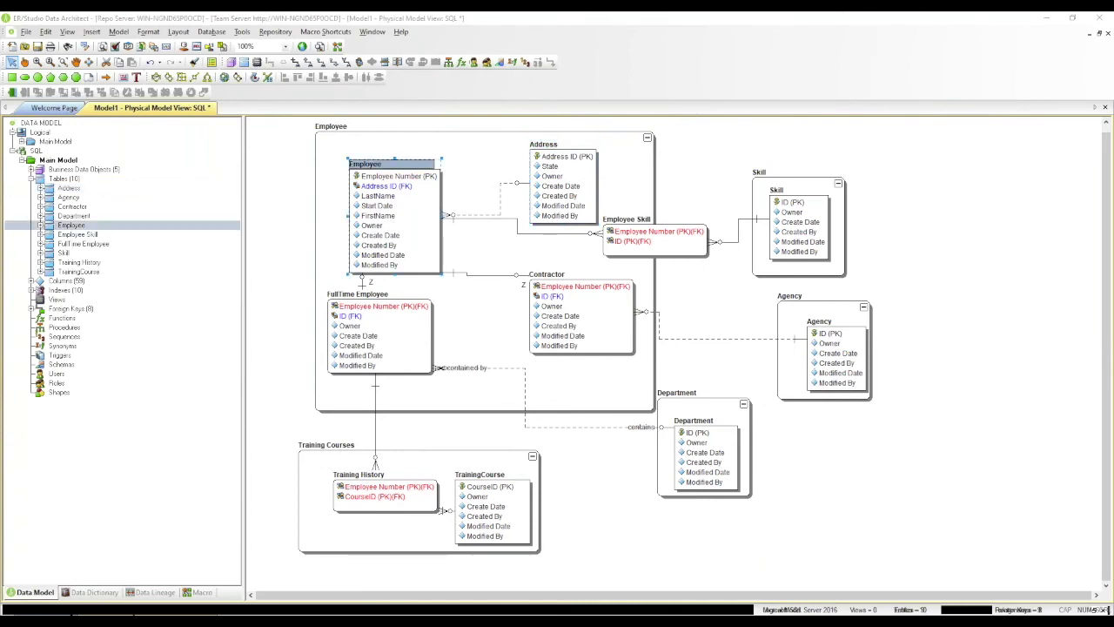
{"action": "double_click", "coordinate": [391, 224]}
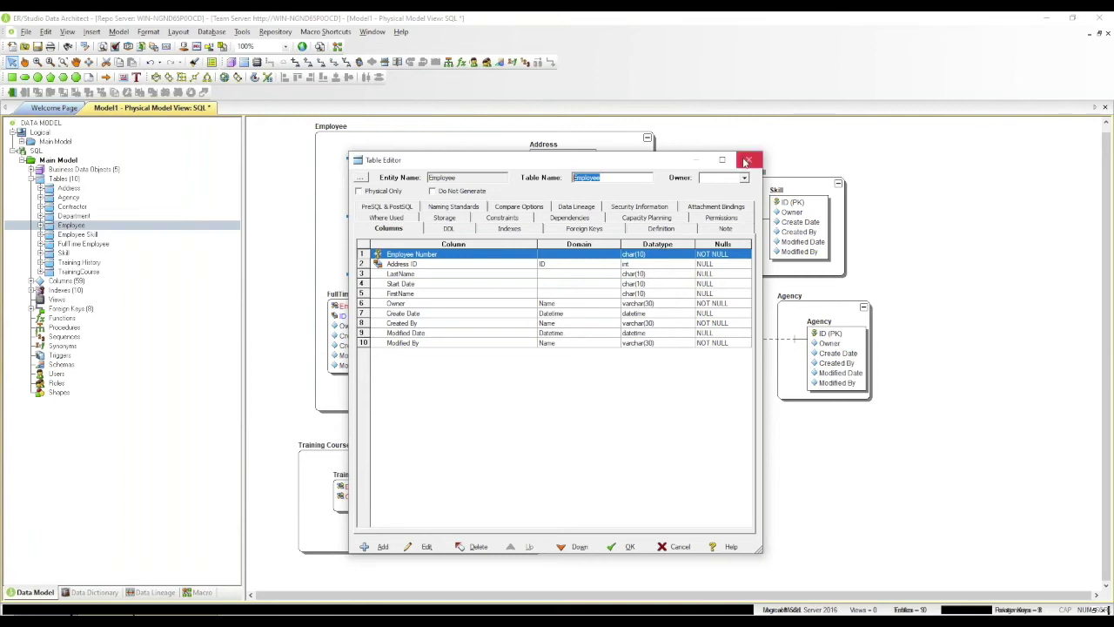
{"action": "left_click", "coordinate": [748, 162]}
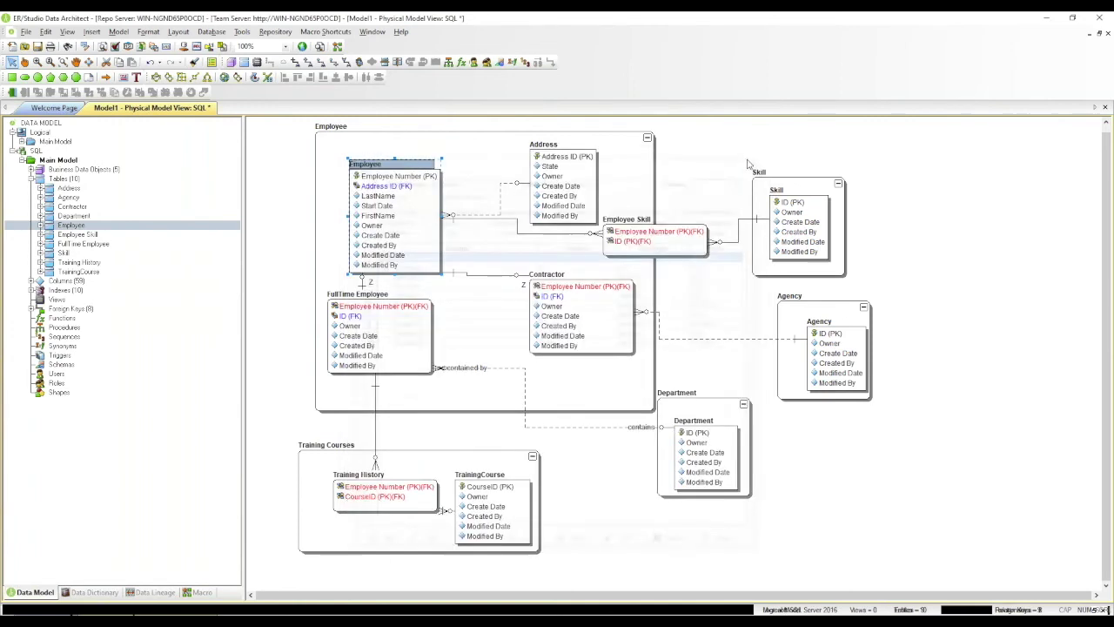
Examine the code of the Add Base Attributes To Person Entity macro, especially its domain assignments, and look through the sample macros.
{"action": "left_click", "coordinate": [200, 592]}
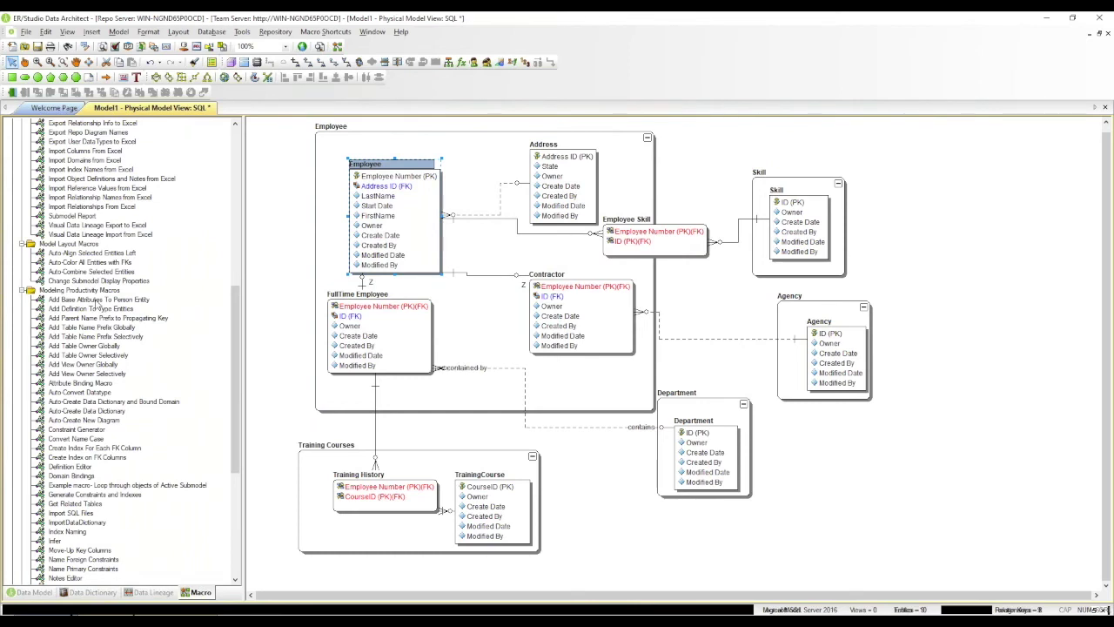
{"action": "left_click", "coordinate": [98, 302]}
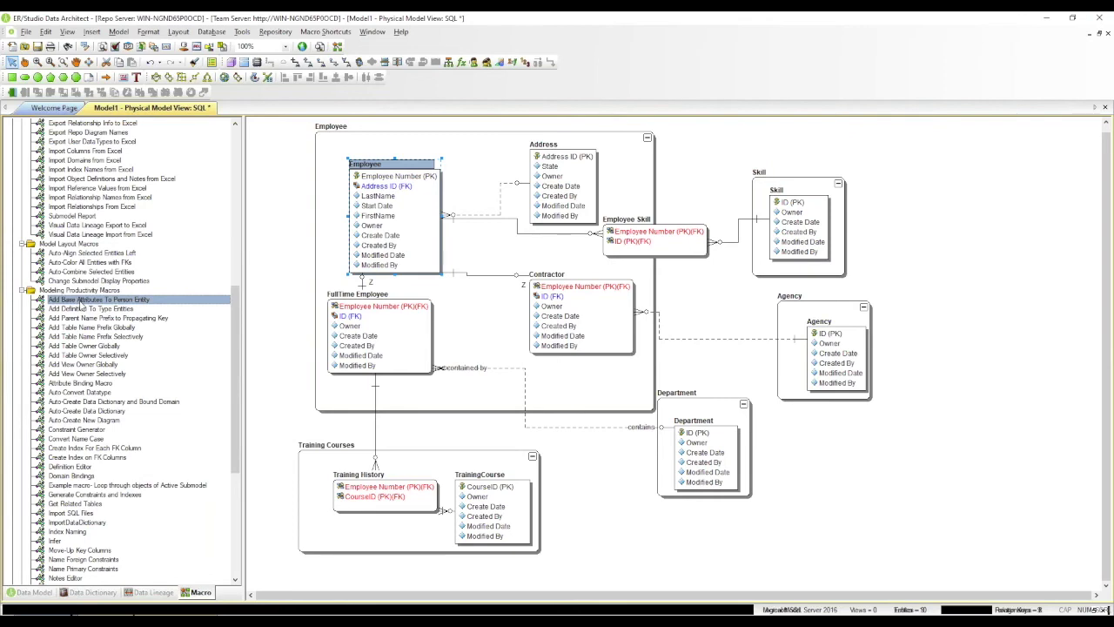
{"action": "double_click", "coordinate": [81, 303]}
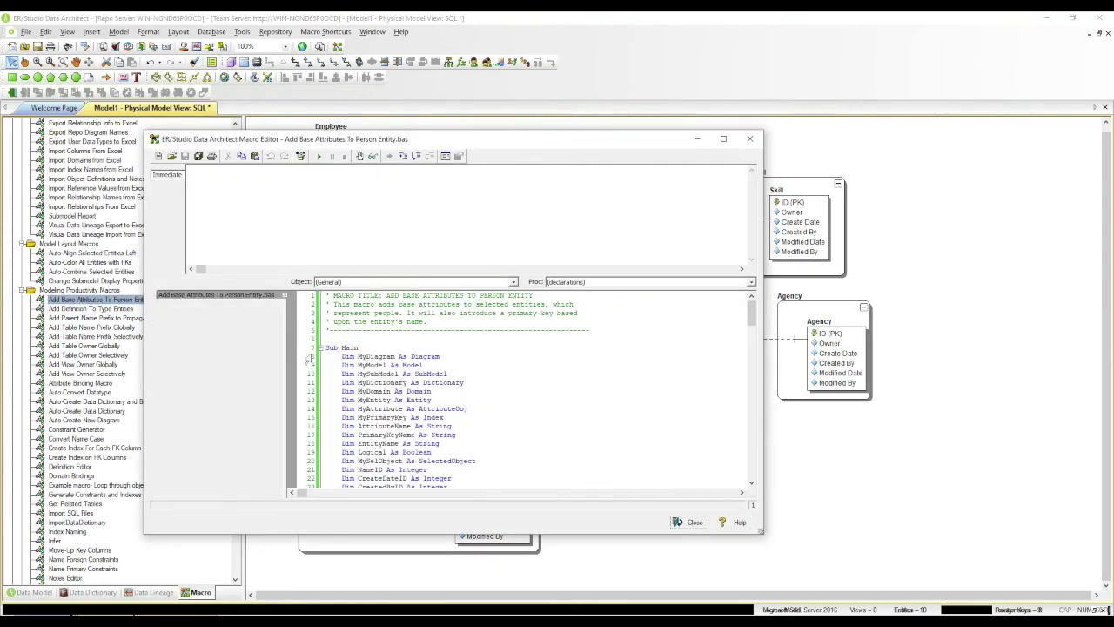
{"action": "scroll", "coordinate": [551, 363], "scroll_direction": "down", "scroll_amount": 1}
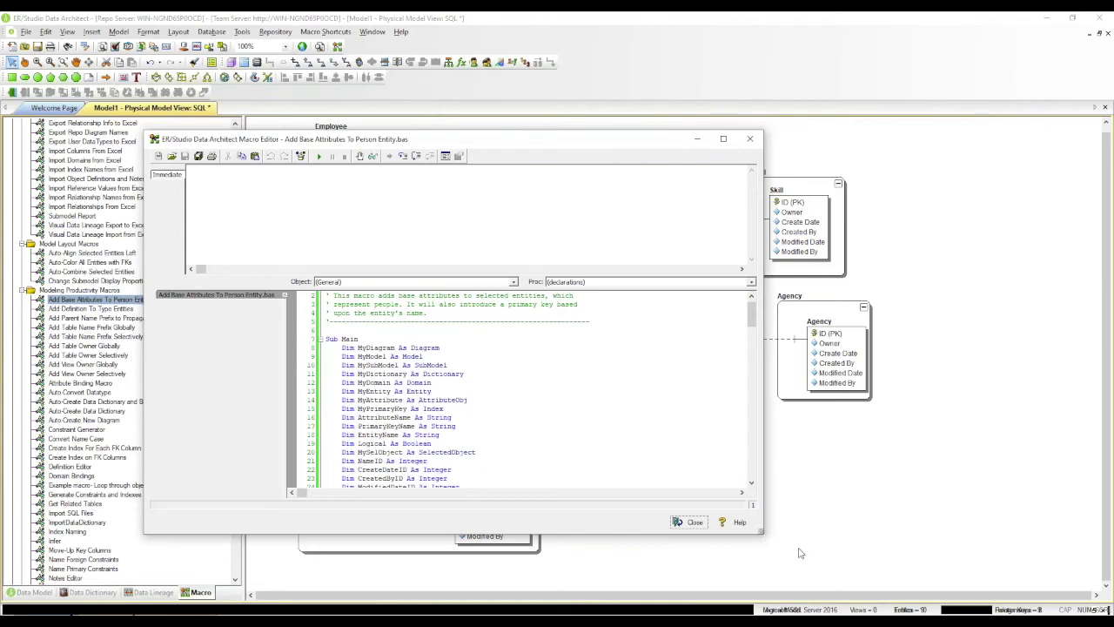
{"action": "left_click_drag", "start_coordinate": [754, 326], "coordinate": [754, 371]}
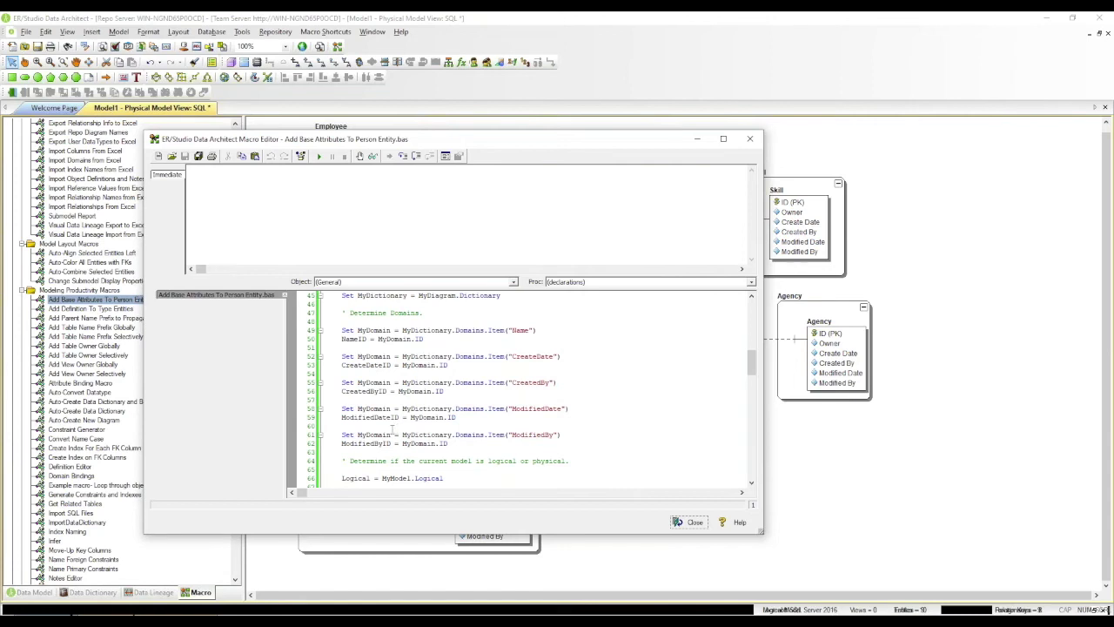
{"action": "double_click", "coordinate": [539, 438]}
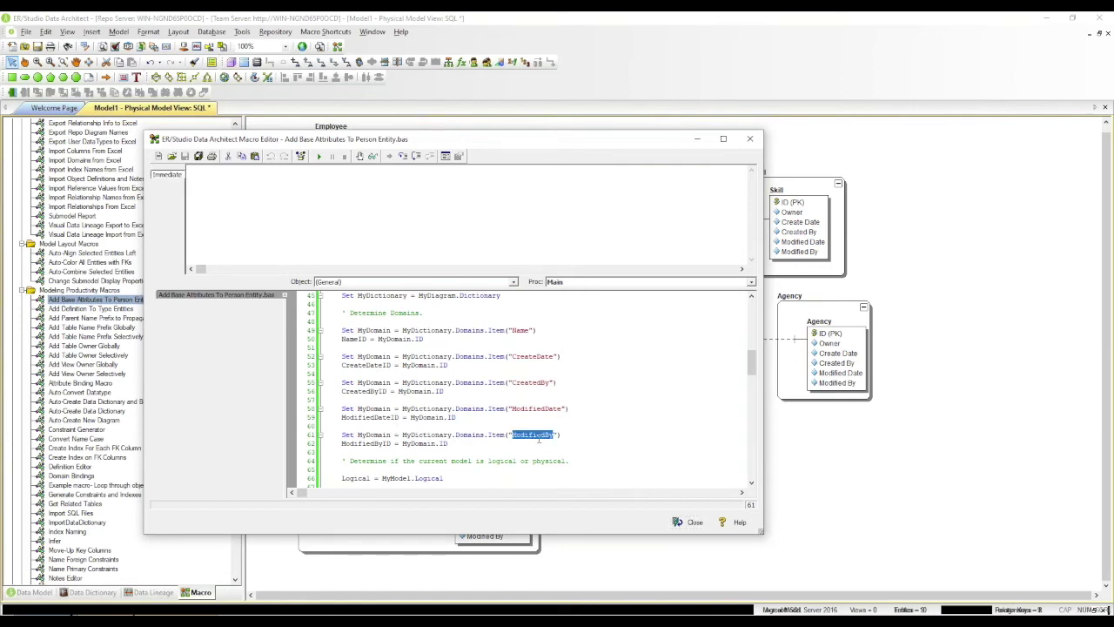
{"action": "left_click", "coordinate": [533, 382]}
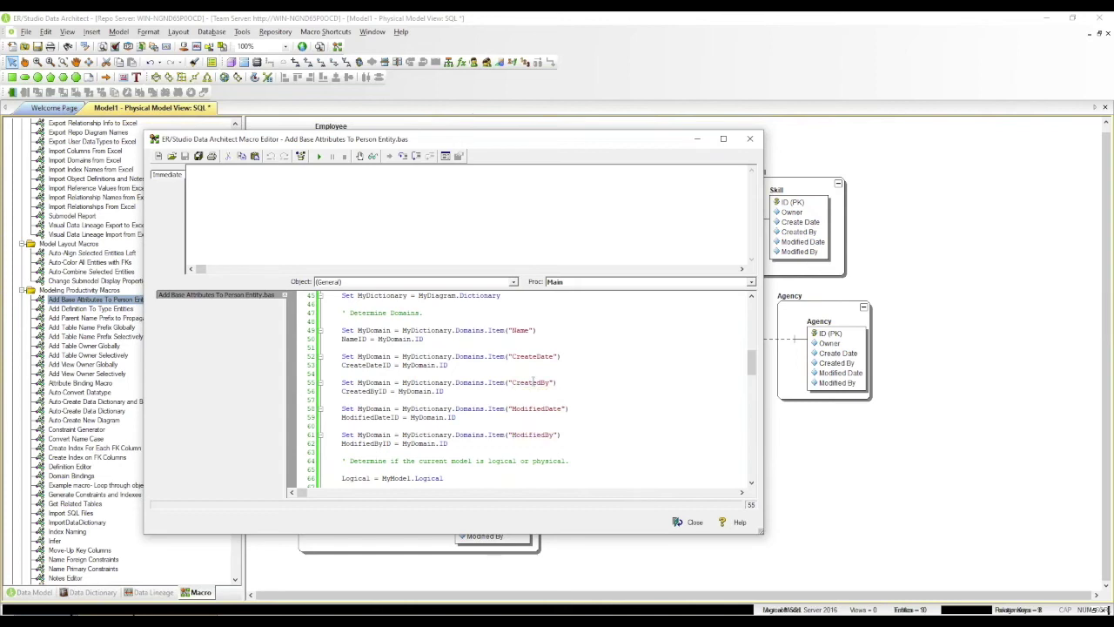
{"action": "double_click", "coordinate": [535, 408]}
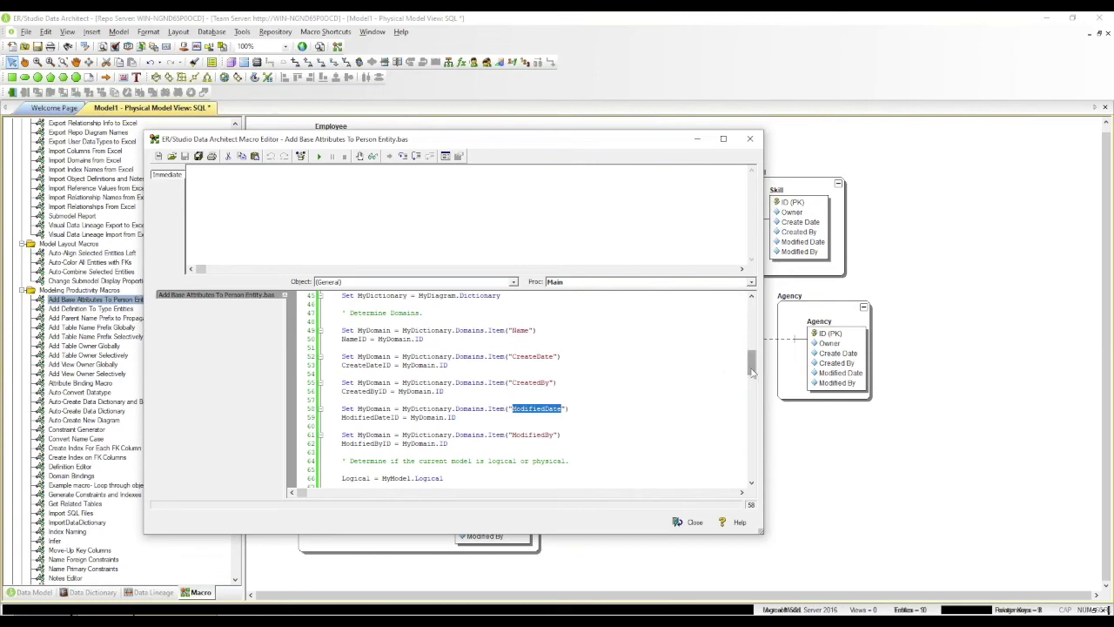
{"action": "scroll", "coordinate": [754, 376], "scroll_direction": "down", "scroll_amount": 3}
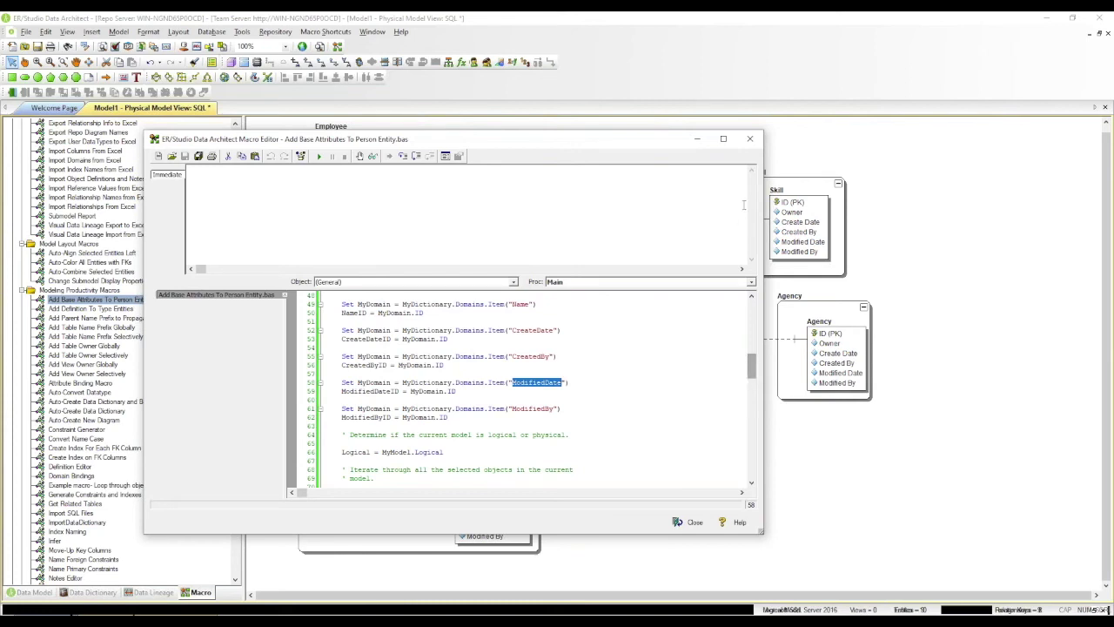
{"action": "left_click", "coordinate": [750, 143]}
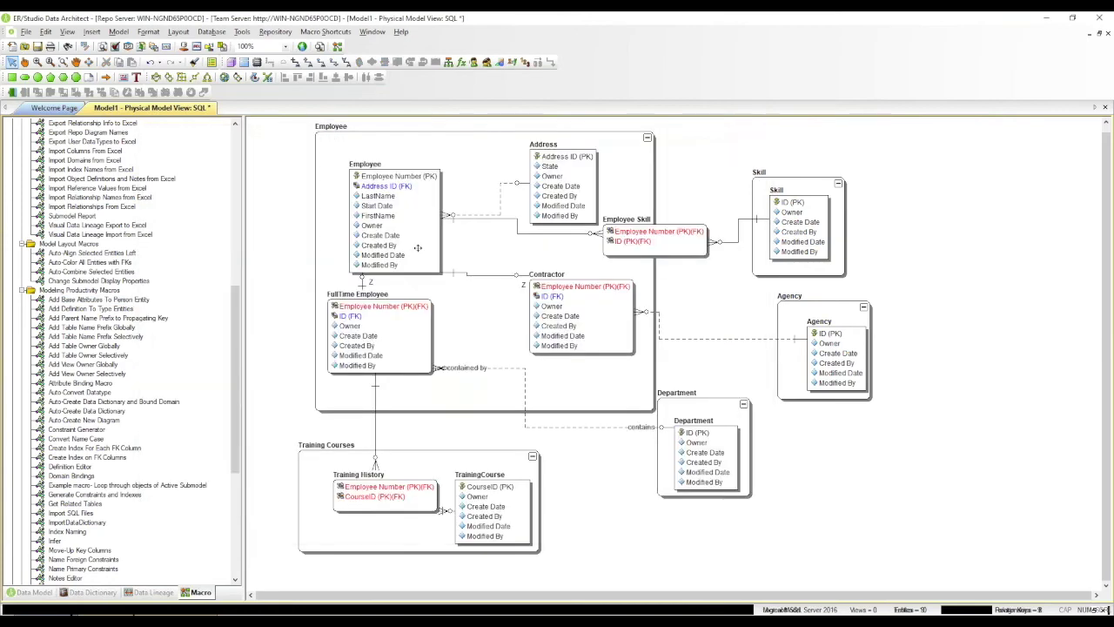
{"action": "left_click_drag", "start_coordinate": [235, 337], "coordinate": [242, 242]}
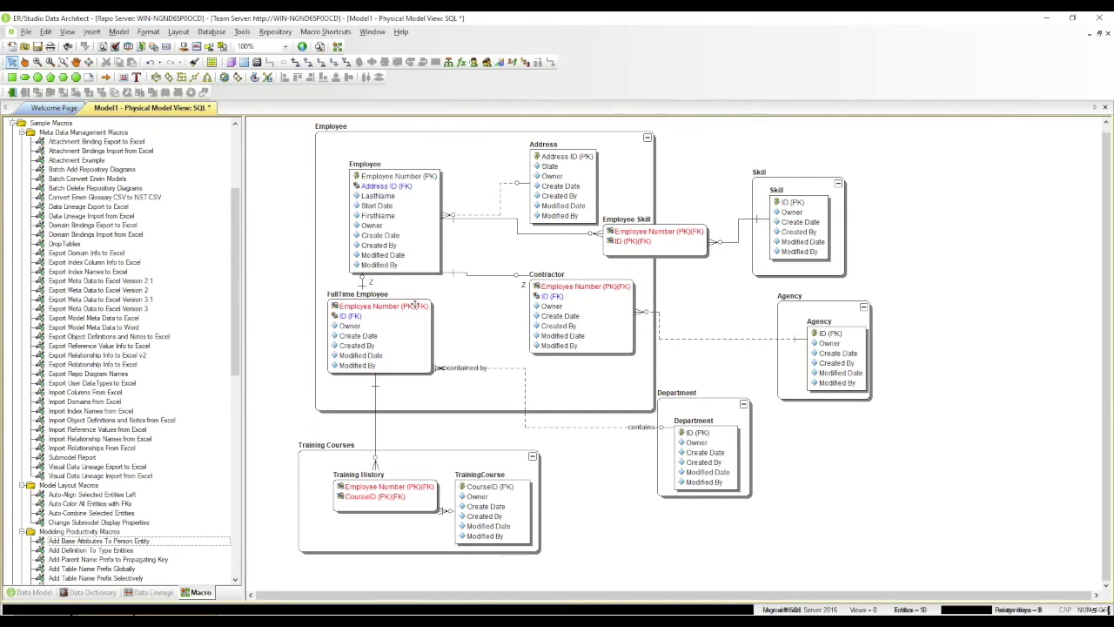
Move the Department business data object further down and right, and reroute its relationship line above the Training Courses object.
{"action": "left_click_drag", "start_coordinate": [710, 402], "coordinate": [754, 429]}
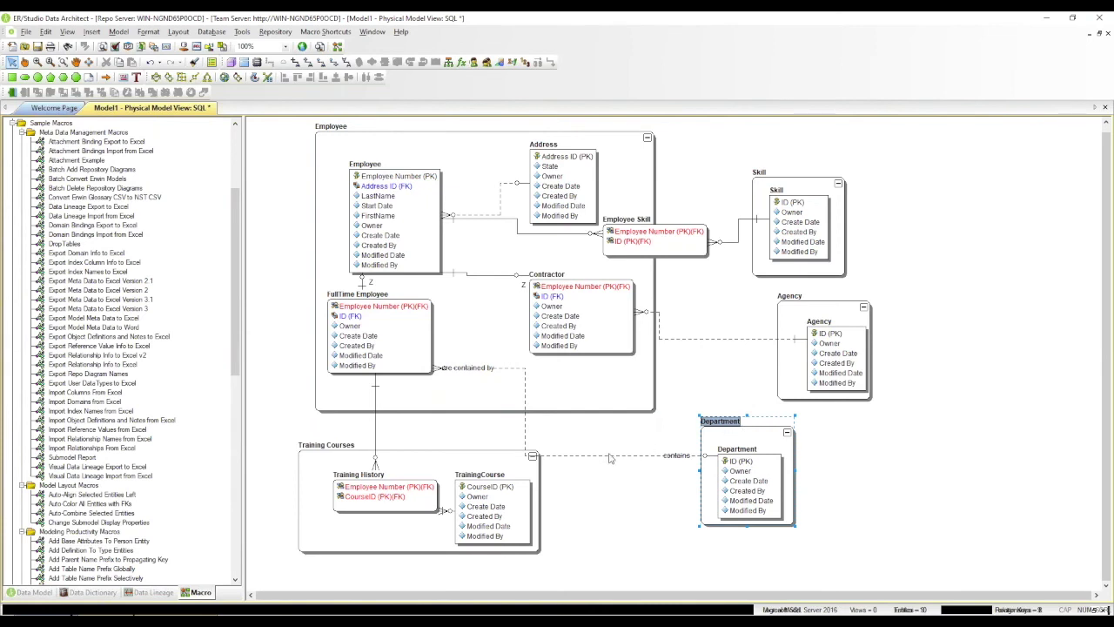
{"action": "left_click_drag", "start_coordinate": [607, 455], "coordinate": [607, 440]}
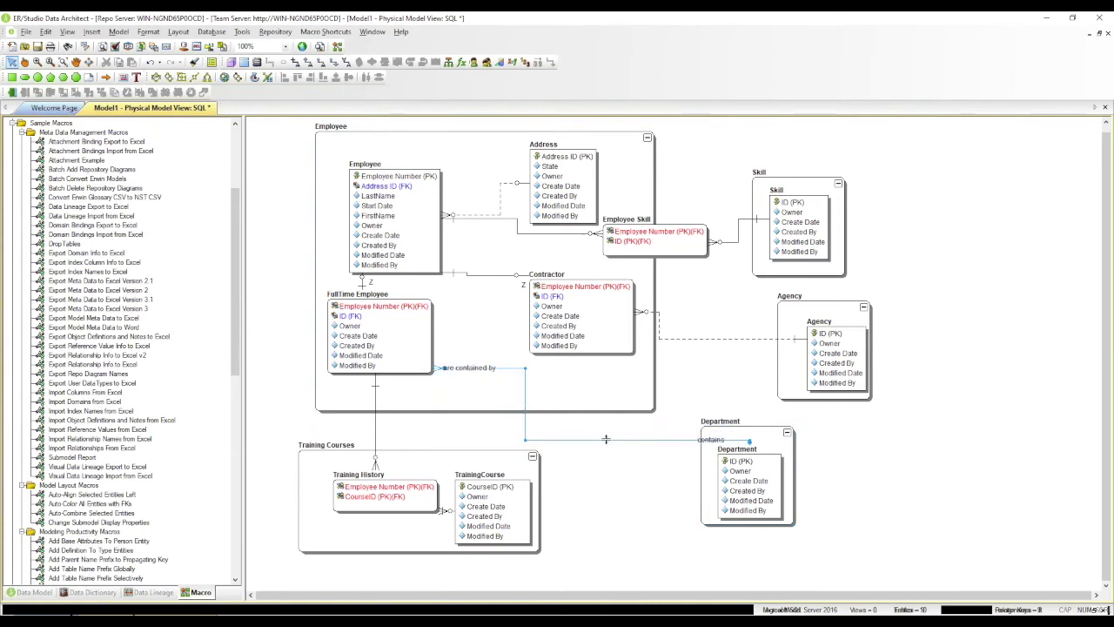
Set the background color of the Employee Skill table to bright green.
{"action": "left_click", "coordinate": [646, 251]}
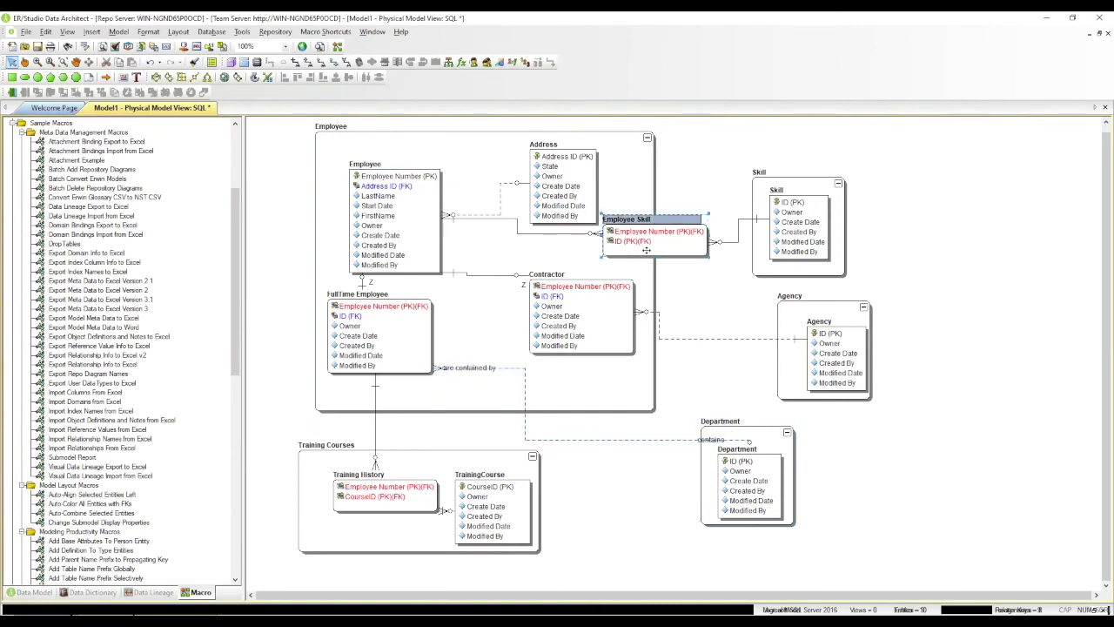
{"action": "right_click", "coordinate": [646, 251]}
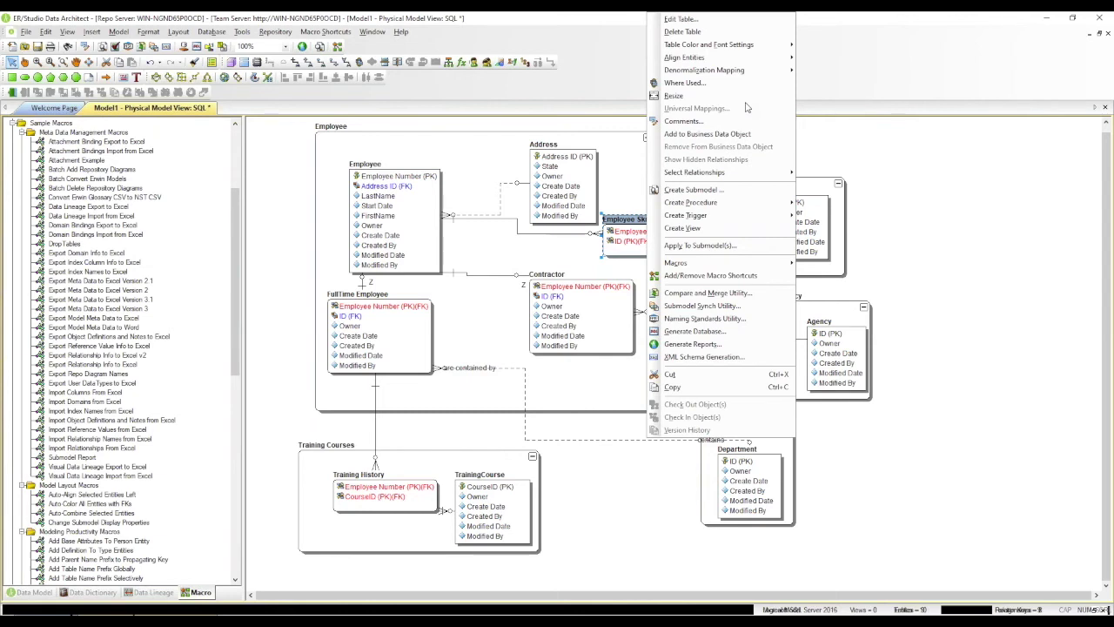
{"action": "mouse_move", "coordinate": [741, 71]}
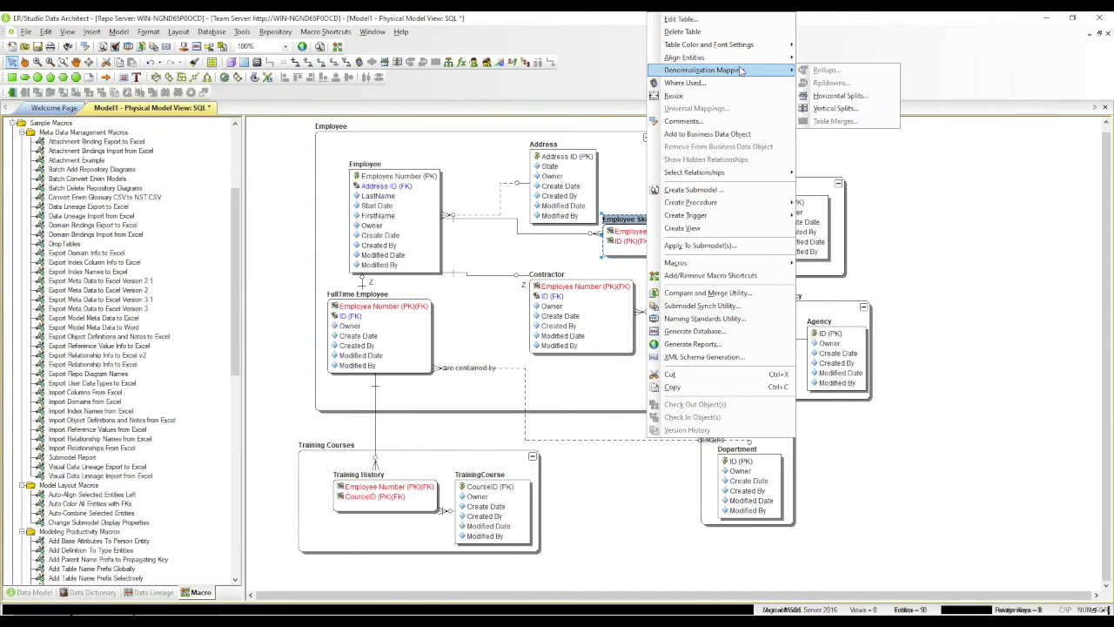
{"action": "mouse_move", "coordinate": [736, 48]}
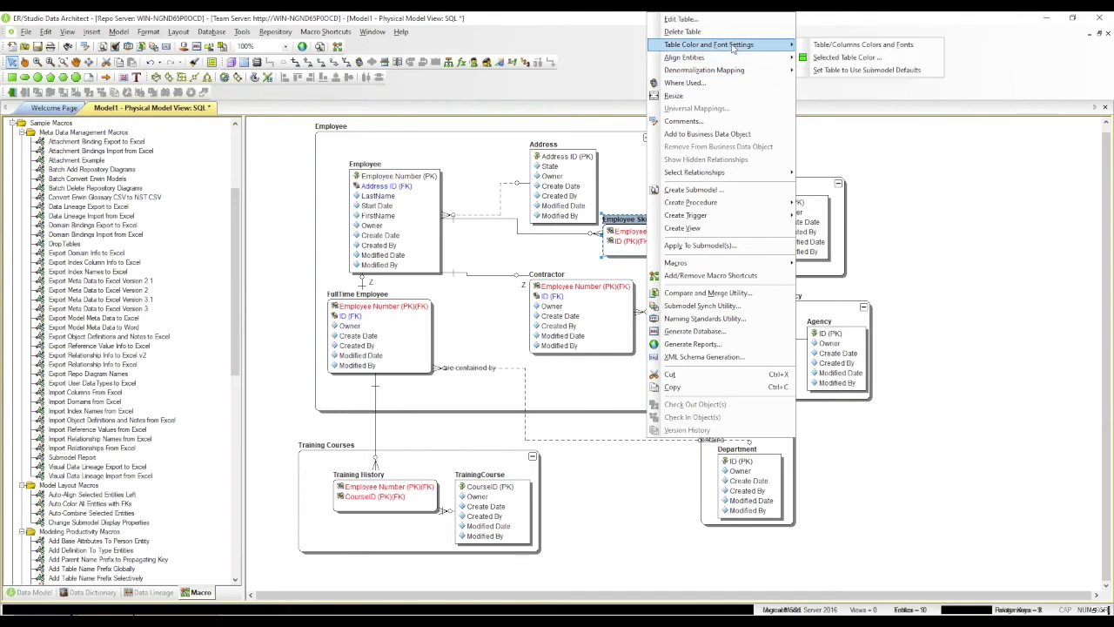
{"action": "left_click", "coordinate": [840, 58]}
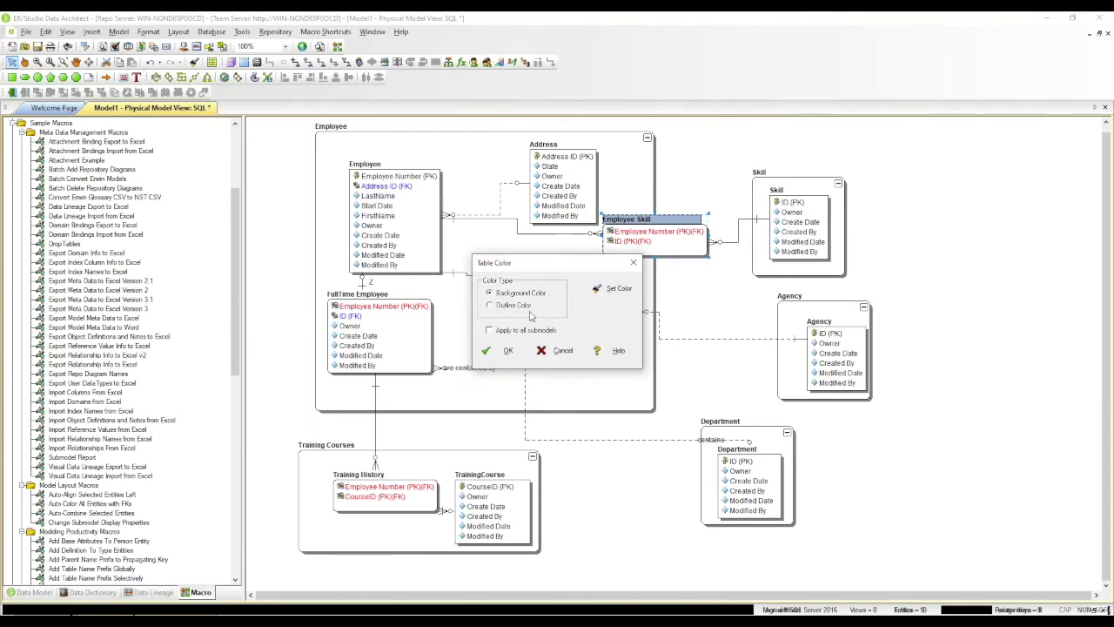
{"action": "left_click", "coordinate": [614, 292]}
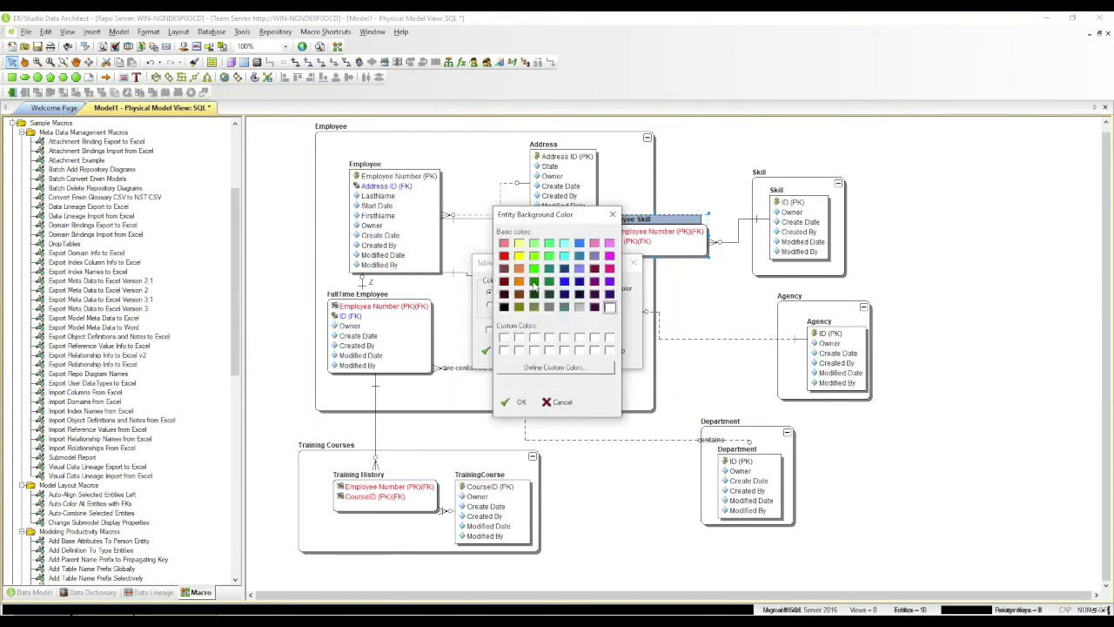
{"action": "left_click", "coordinate": [549, 256]}
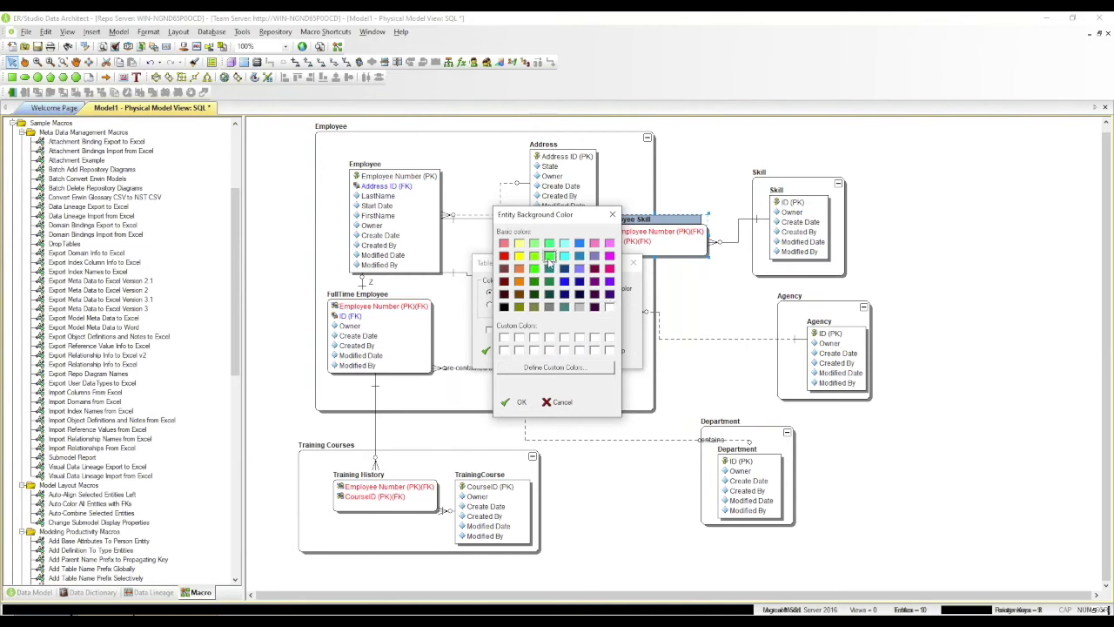
{"action": "left_click", "coordinate": [514, 403]}
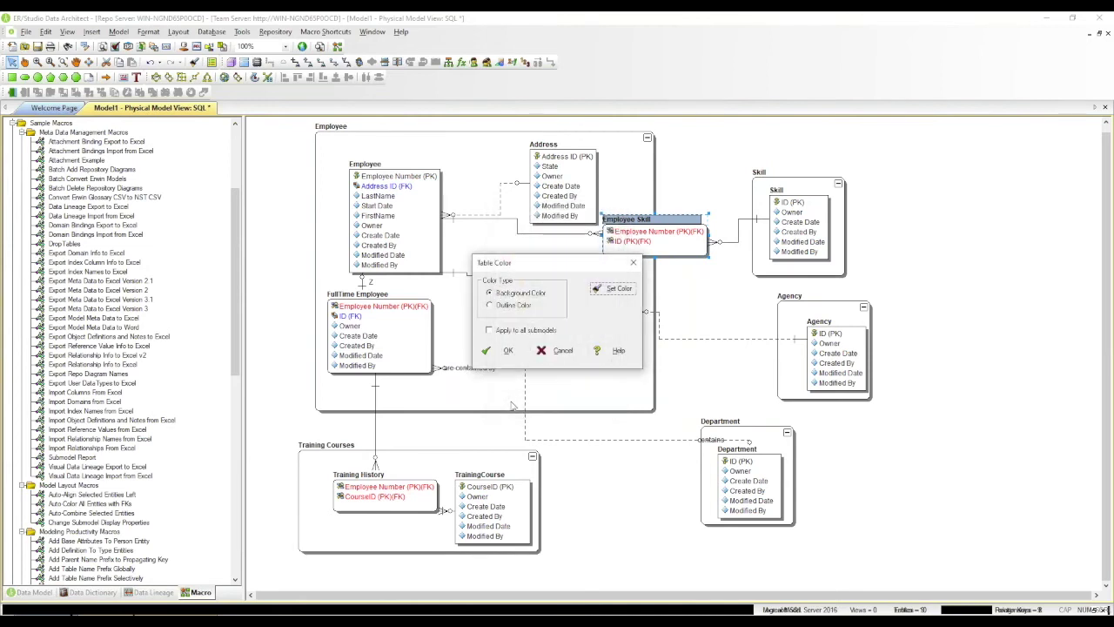
{"action": "left_click", "coordinate": [506, 351]}
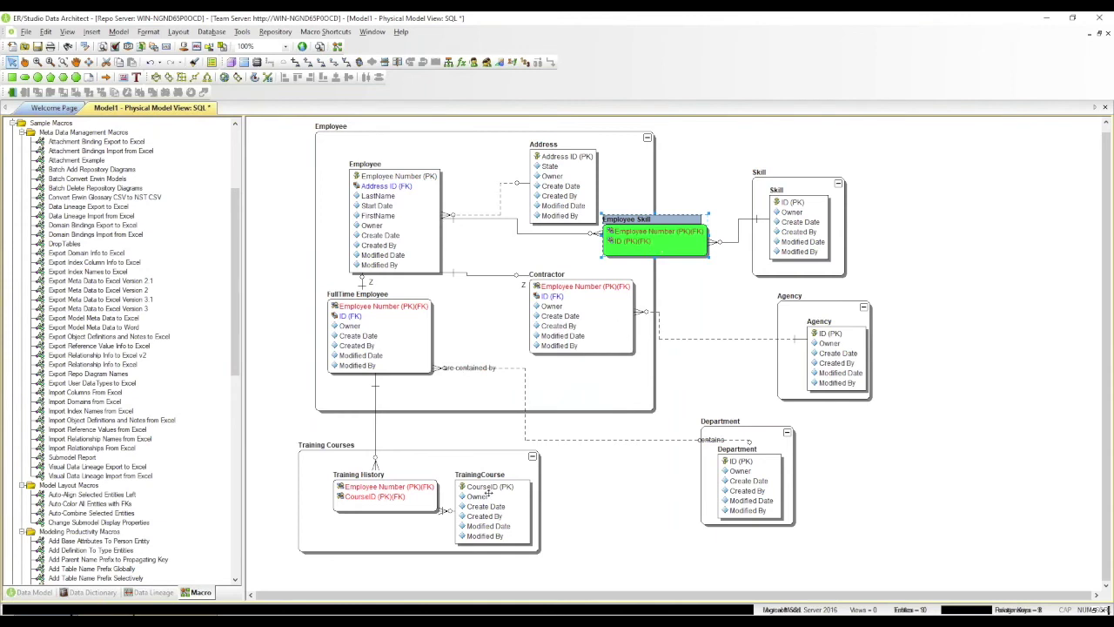
Set the background color of the Training History table to lime green.
{"action": "left_click", "coordinate": [403, 496]}
{"action": "right_click", "coordinate": [404, 495]}
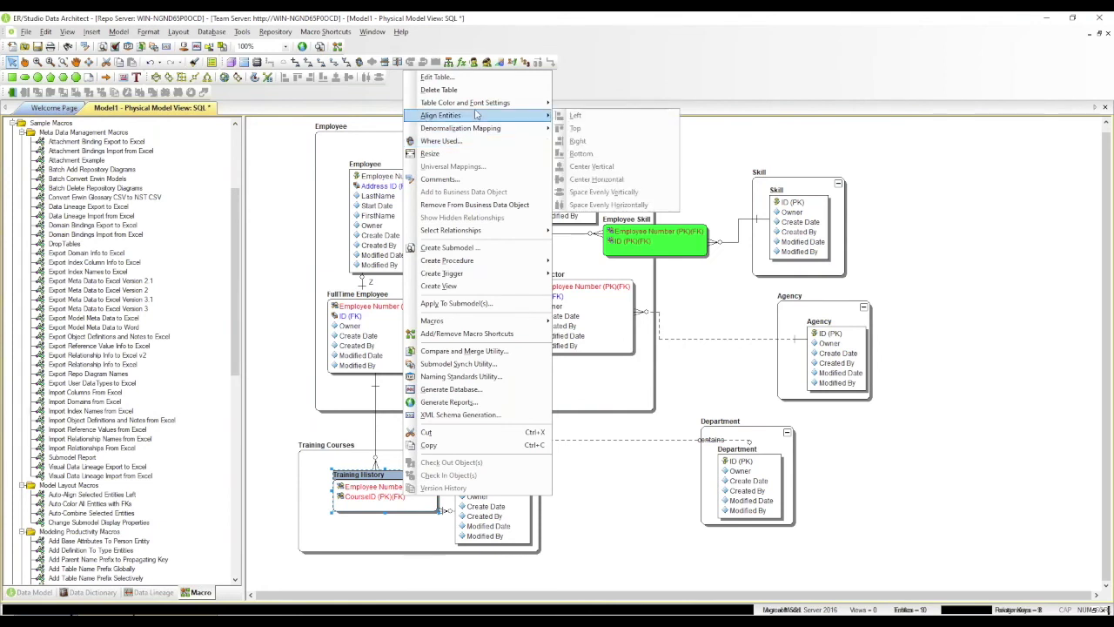
{"action": "mouse_move", "coordinate": [475, 107]}
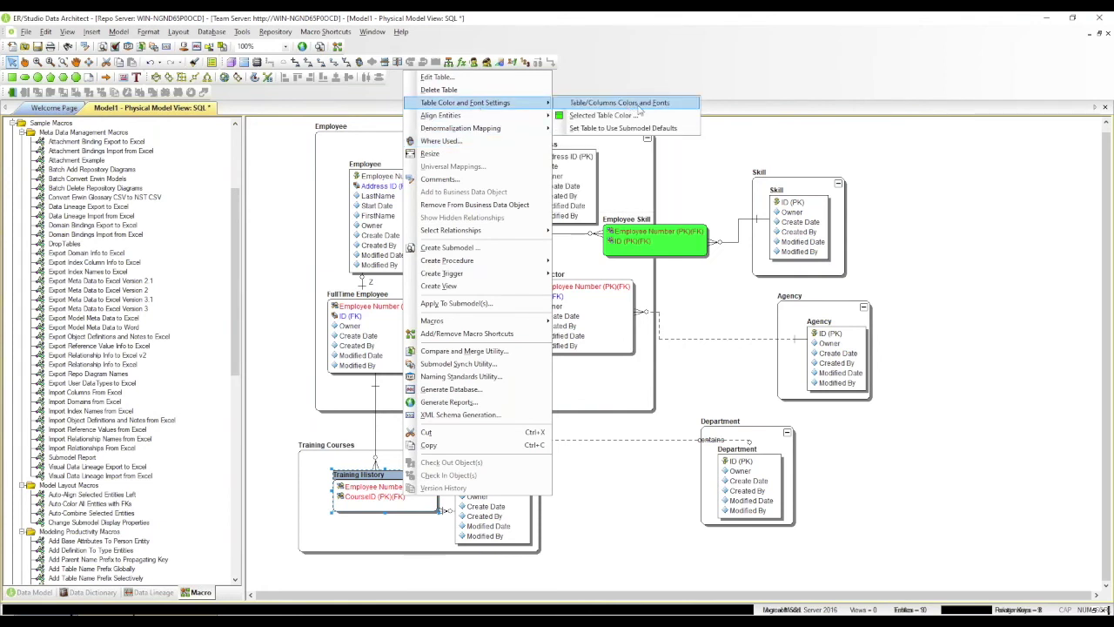
{"action": "left_click", "coordinate": [603, 115]}
{"action": "left_click", "coordinate": [601, 290]}
{"action": "left_click", "coordinate": [534, 254]}
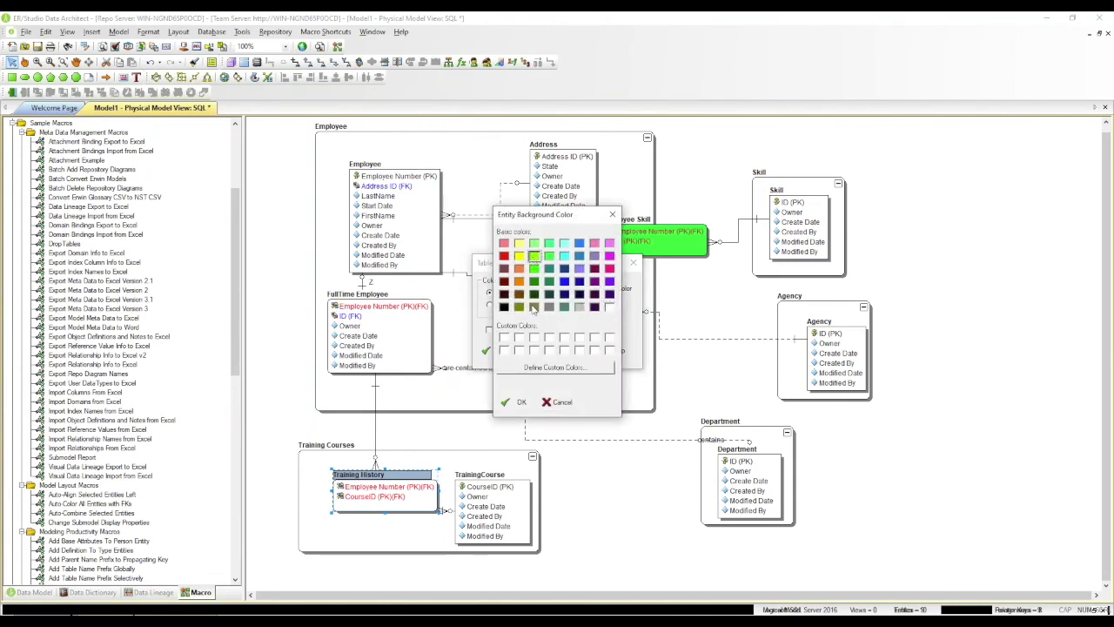
{"action": "left_click", "coordinate": [520, 403]}
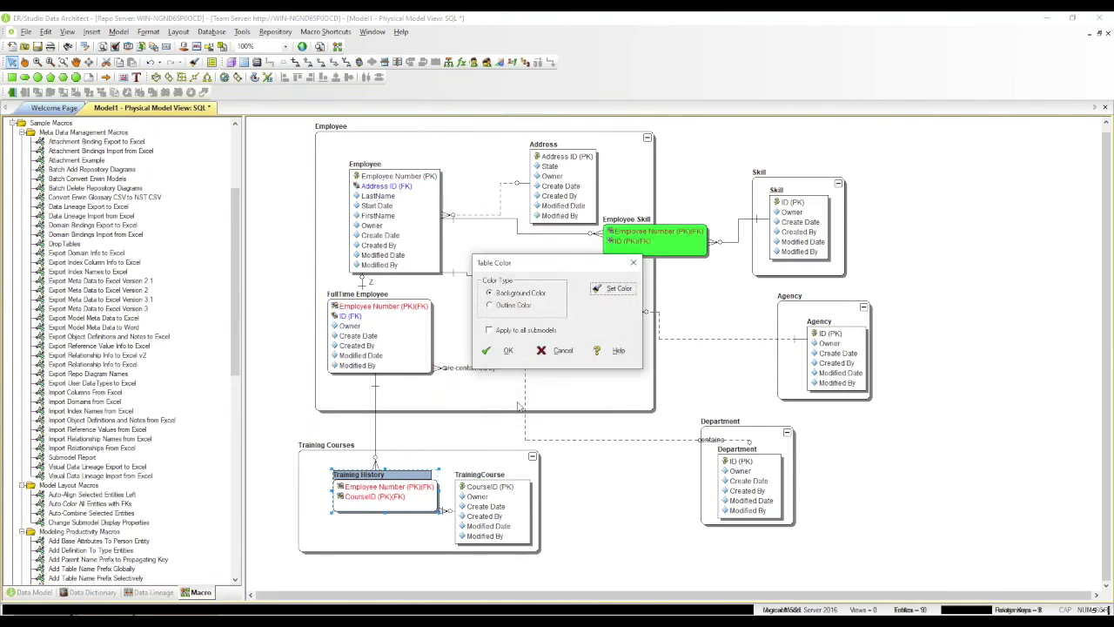
{"action": "left_click", "coordinate": [505, 352]}
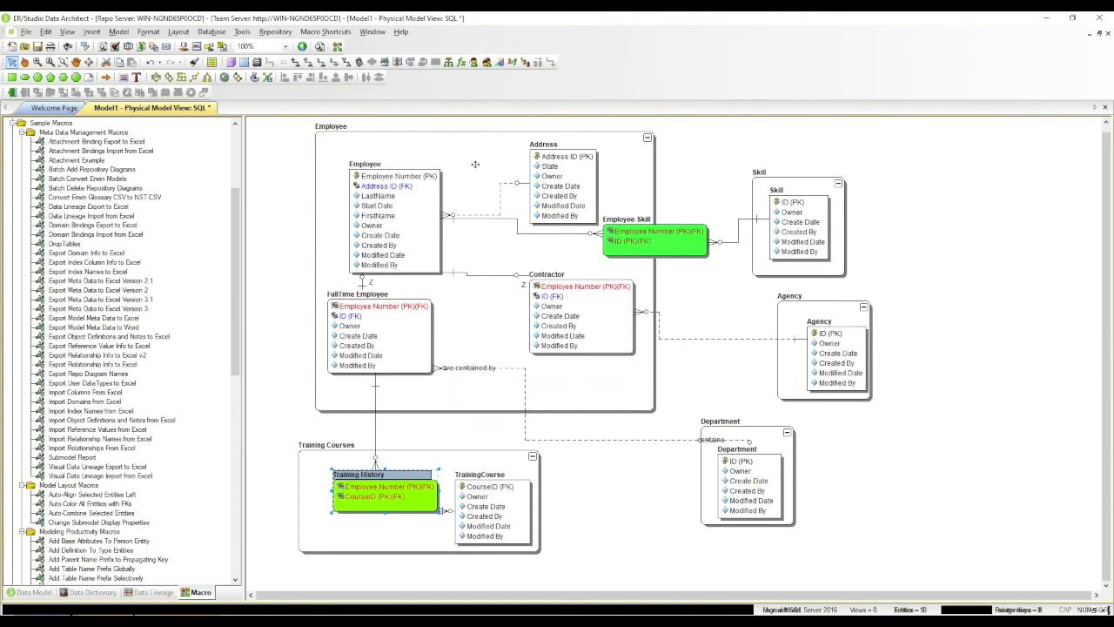
Set the model's Business Data Object Background color to light yellow in the Colors & Fonts settings.
{"action": "left_click", "coordinate": [477, 161]}
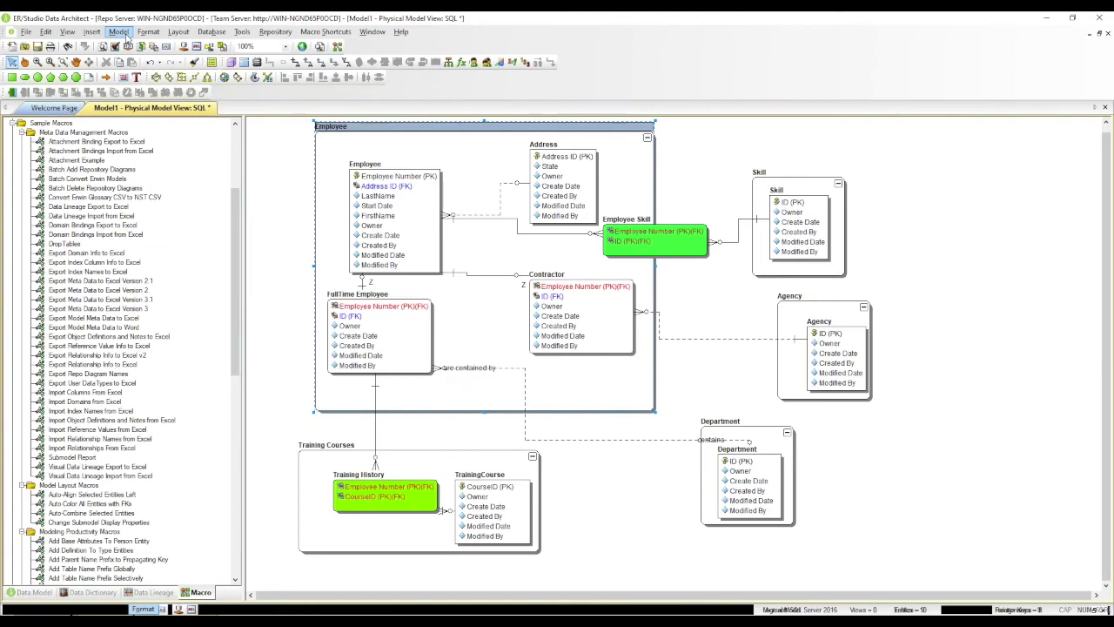
{"action": "left_click", "coordinate": [68, 33]}
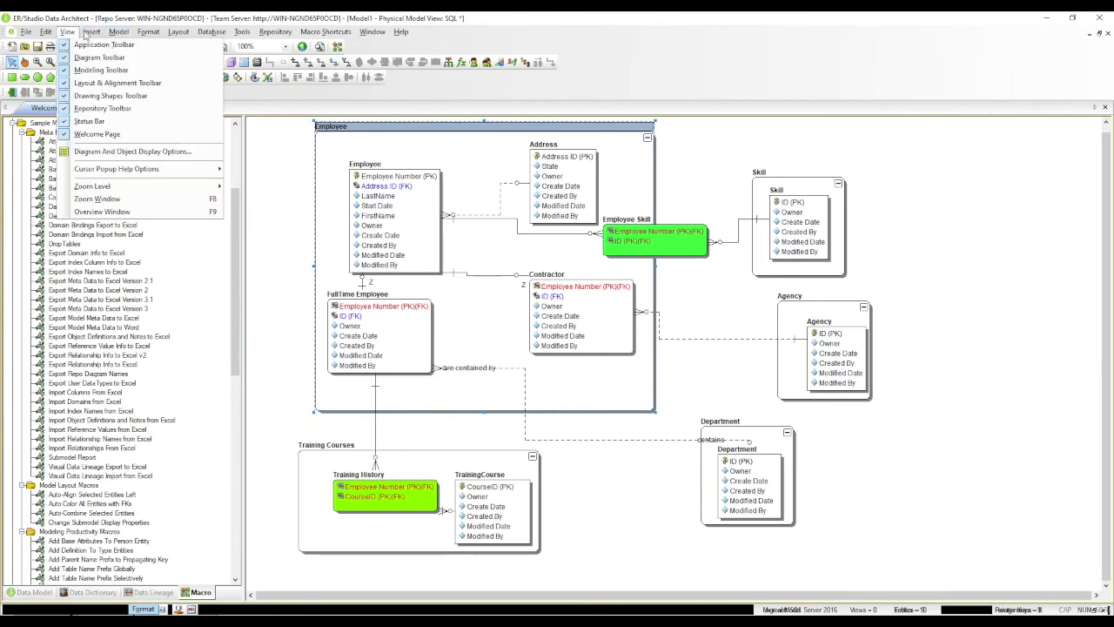
{"action": "left_click", "coordinate": [170, 45]}
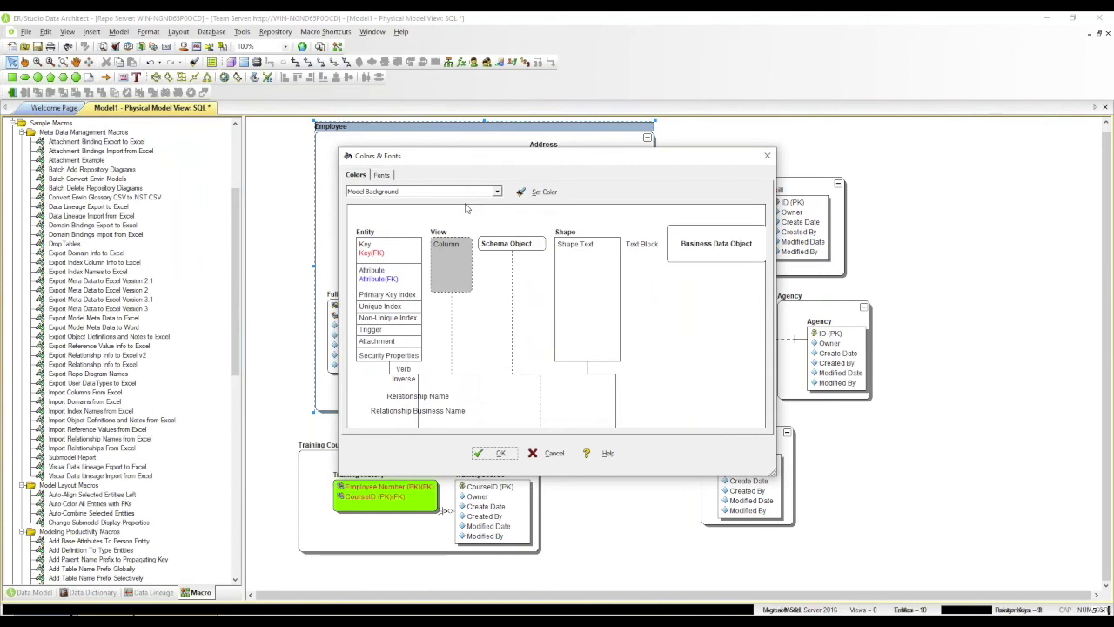
{"action": "left_click", "coordinate": [457, 193]}
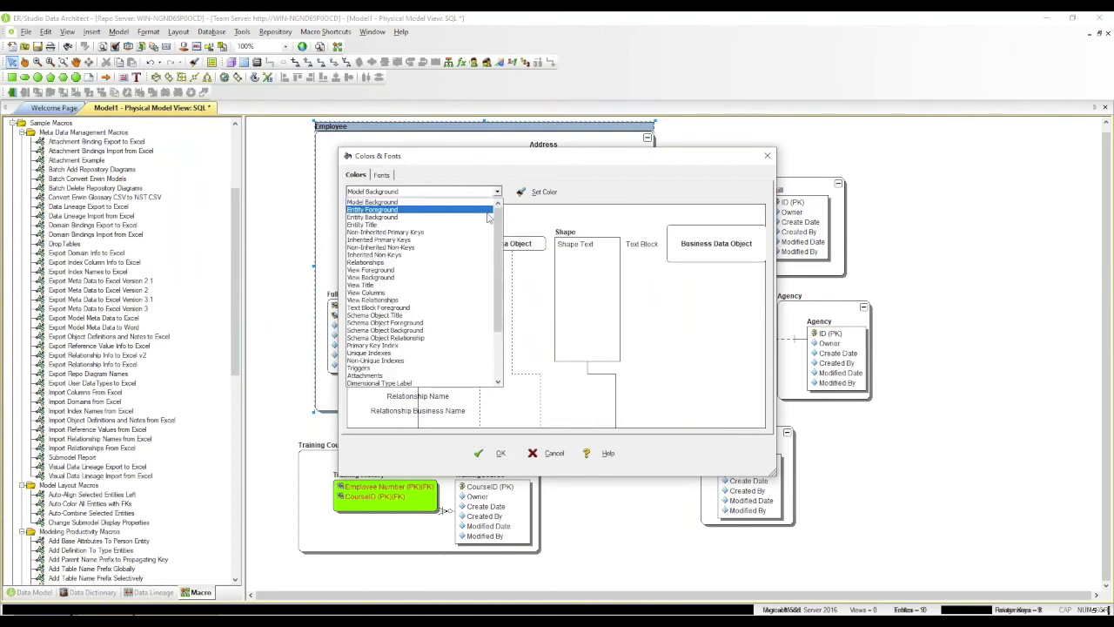
{"action": "left_click_drag", "start_coordinate": [500, 223], "coordinate": [501, 286]}
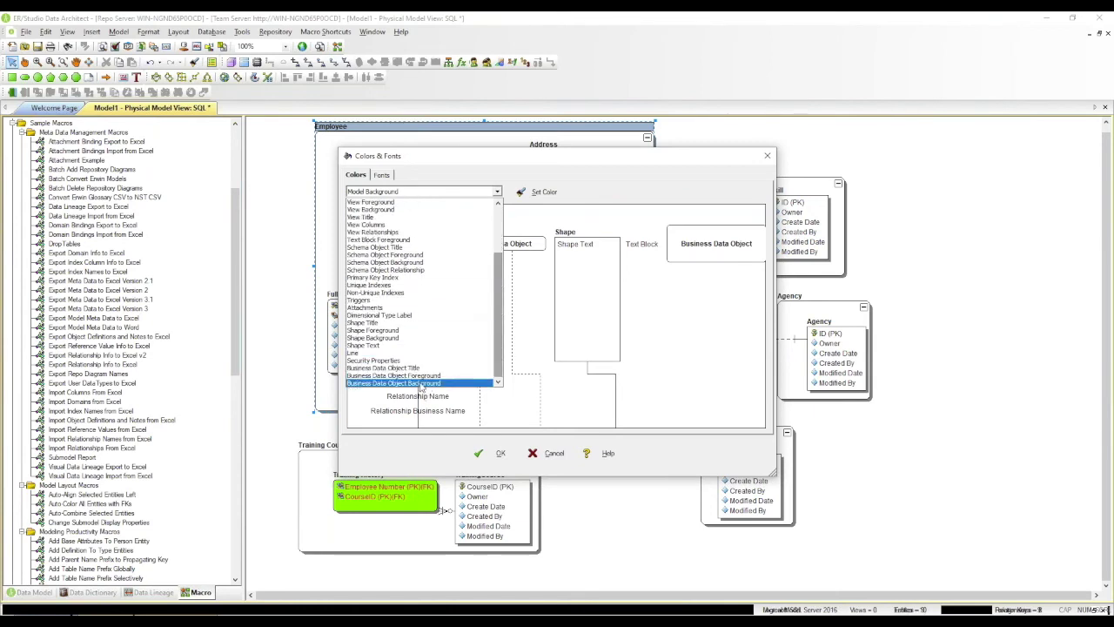
{"action": "left_click", "coordinate": [421, 383]}
{"action": "left_click", "coordinate": [537, 193]}
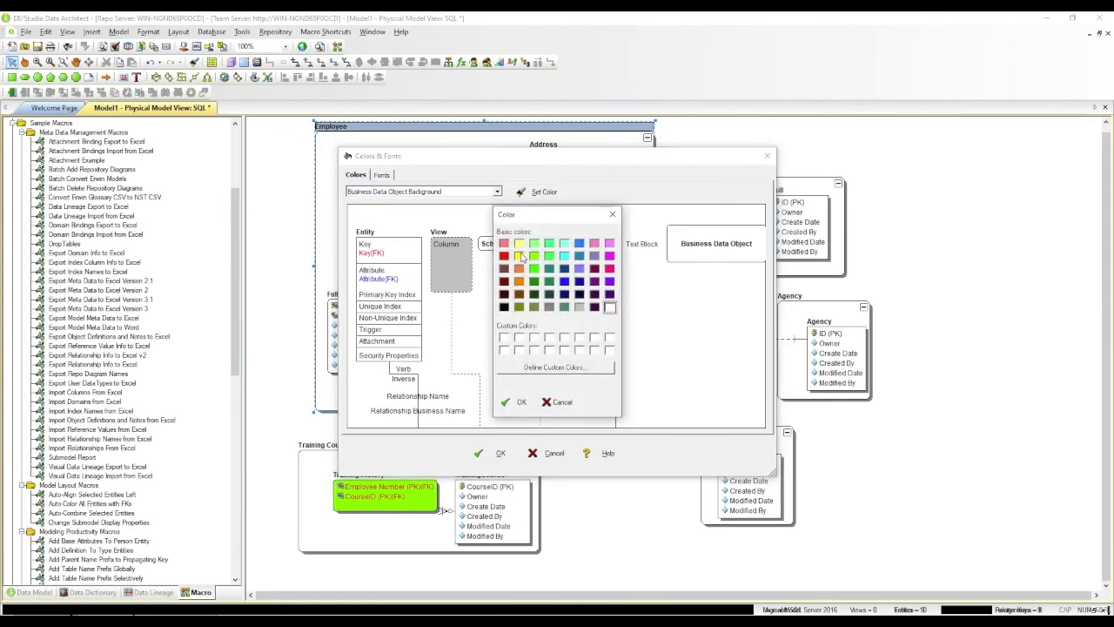
{"action": "left_click", "coordinate": [521, 245]}
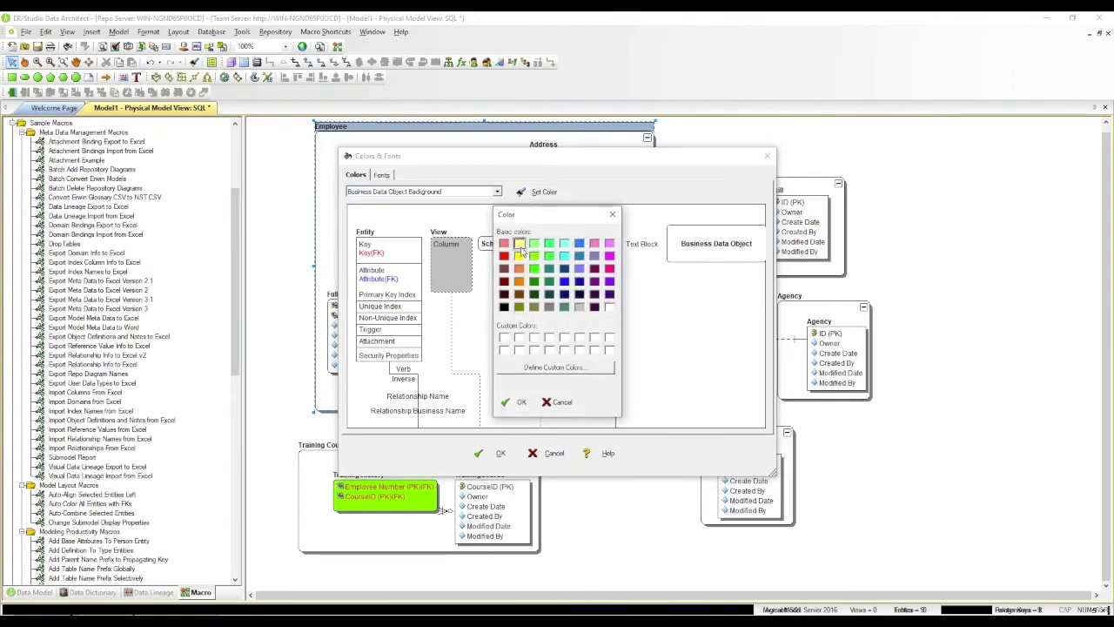
{"action": "left_click", "coordinate": [521, 402]}
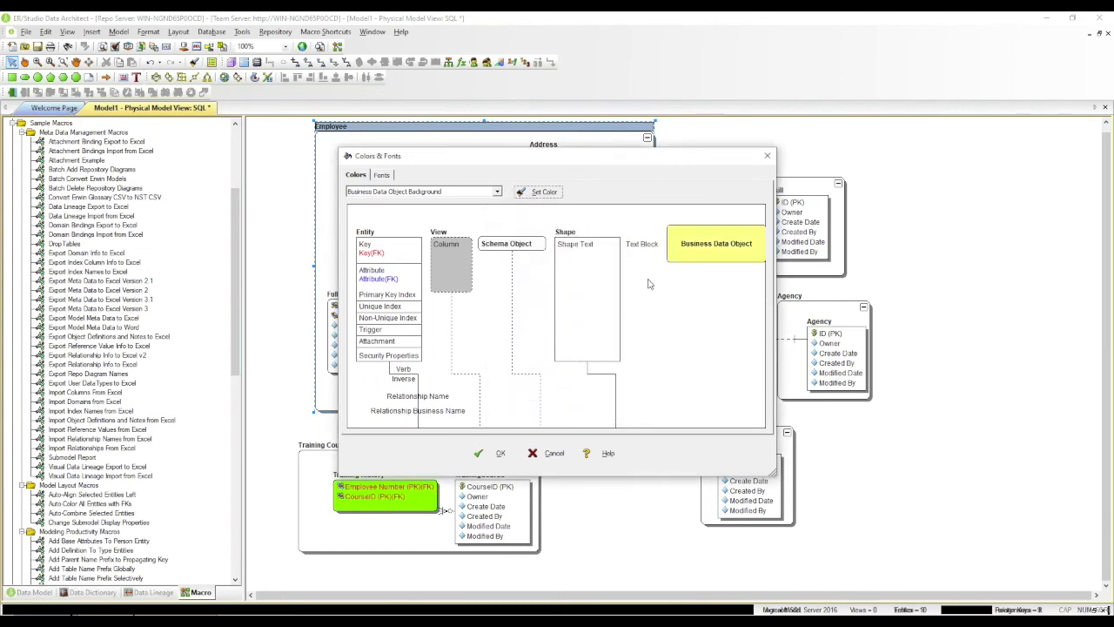
{"action": "left_click", "coordinate": [500, 453]}
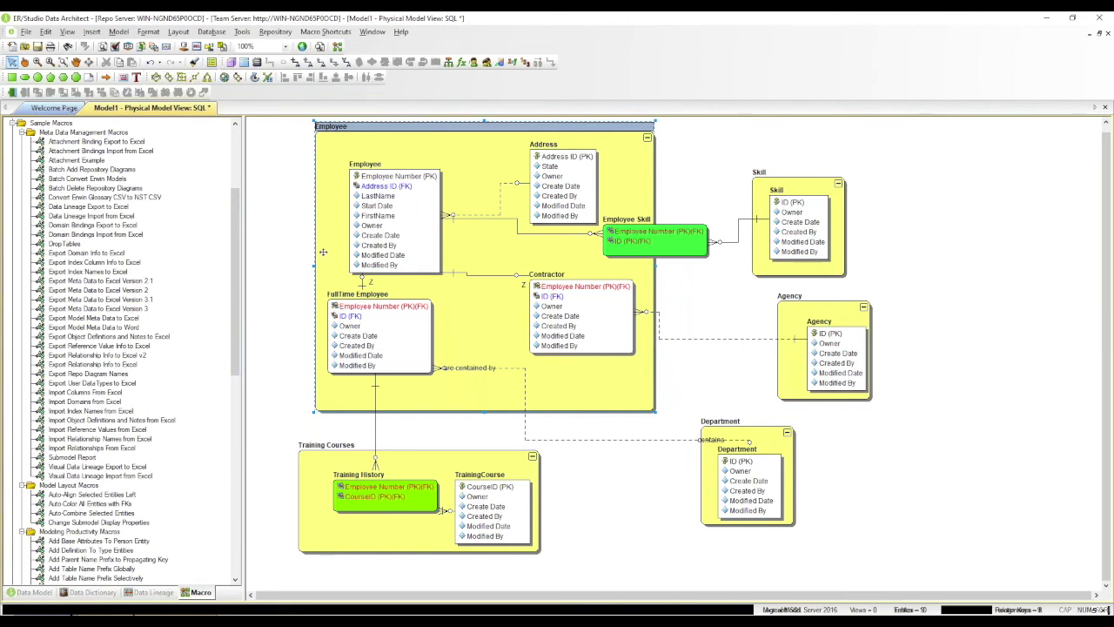
Show the SQL model's tree with Main Model selected, and move the Training Courses business data object slightly down and left.
{"action": "left_click", "coordinate": [31, 593]}
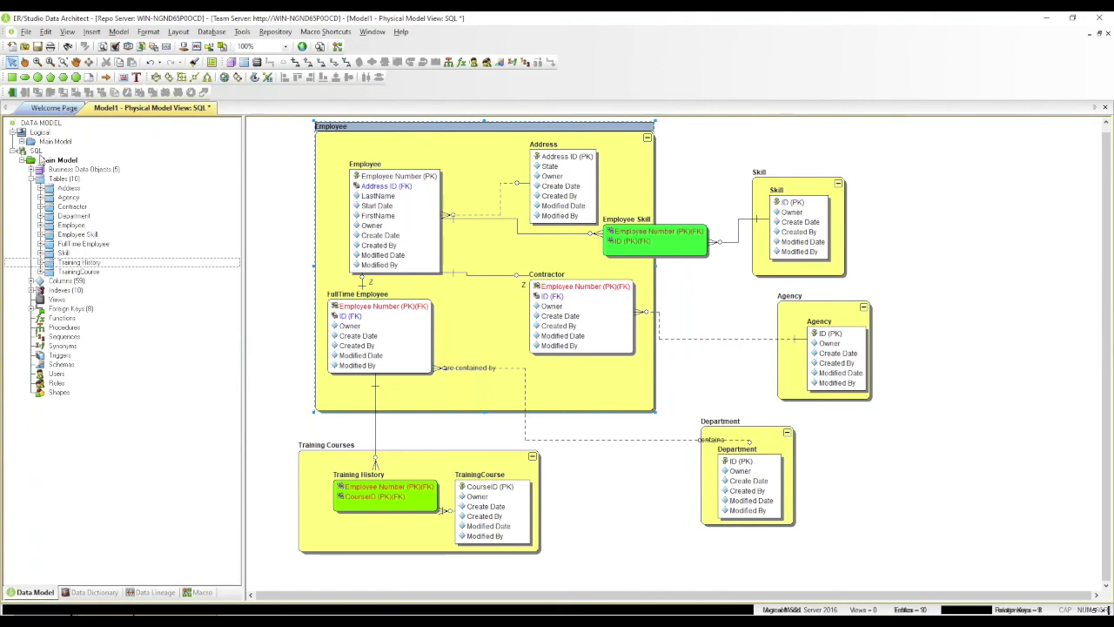
{"action": "left_click", "coordinate": [47, 160]}
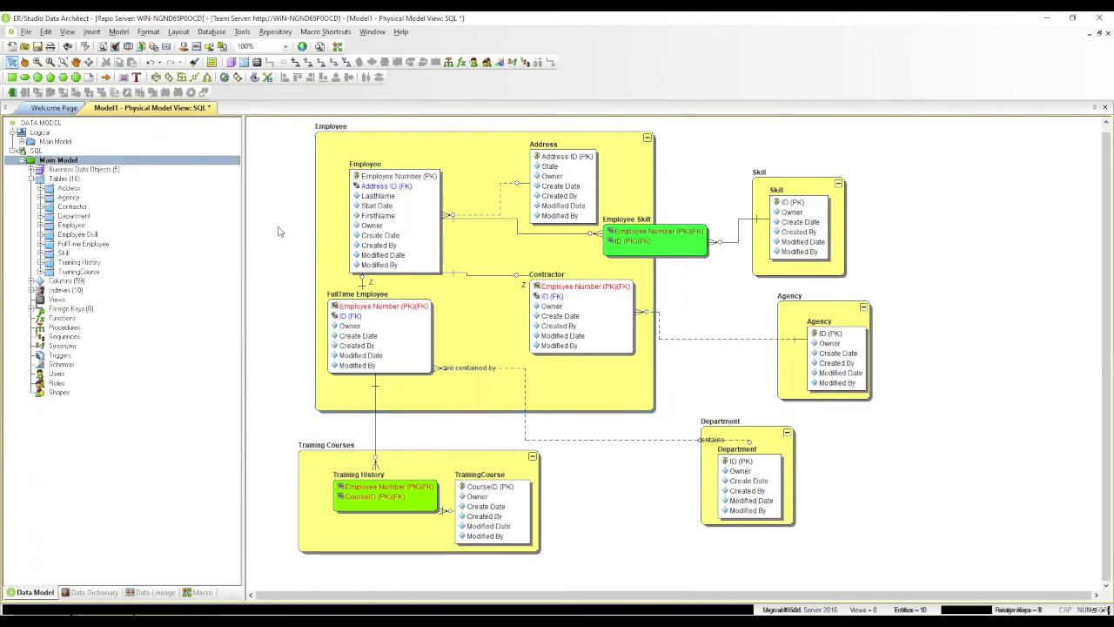
{"action": "left_click_drag", "start_coordinate": [396, 454], "coordinate": [410, 473]}
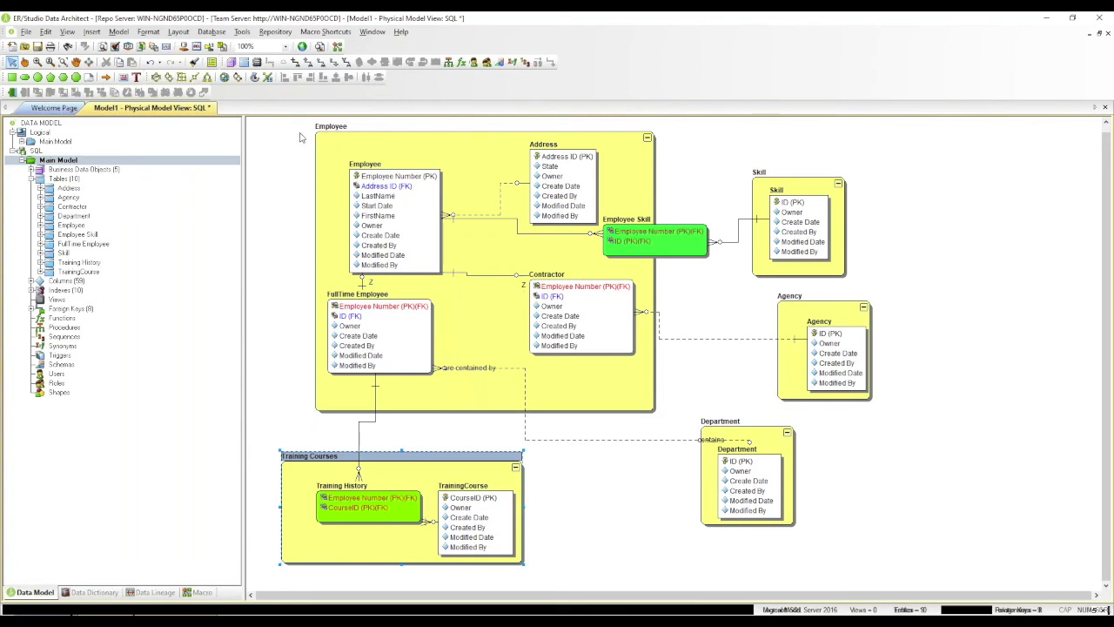
Create a submodel named Employee from the Employee business data object and its Employee, Address, FullTime Employee and Contractor tables.
{"action": "left_click_drag", "start_coordinate": [300, 134], "coordinate": [585, 402]}
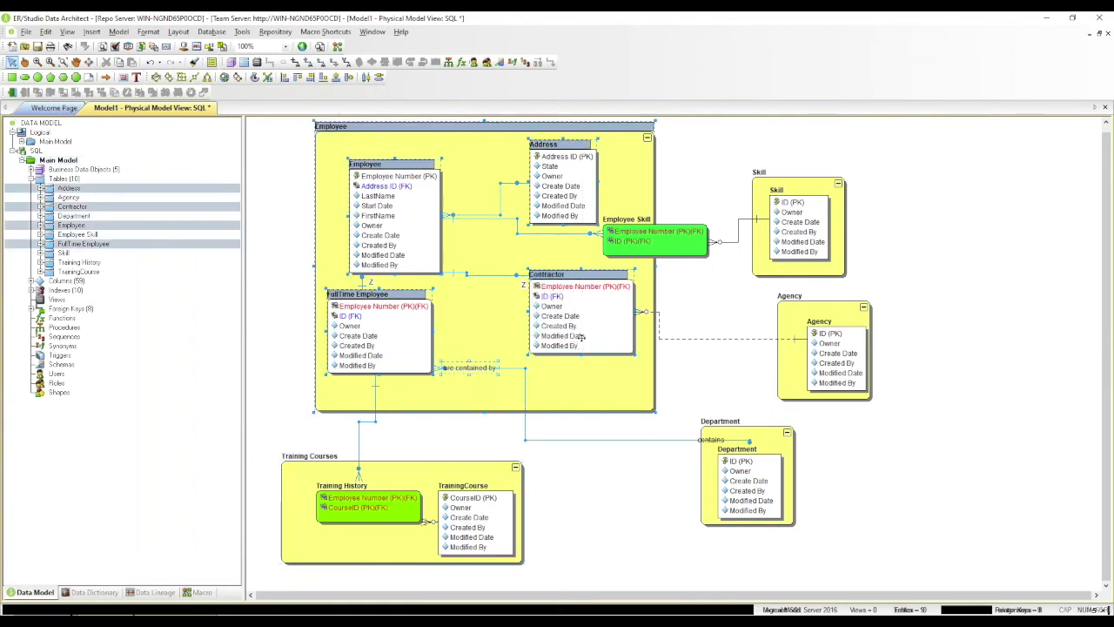
{"action": "right_click", "coordinate": [583, 296]}
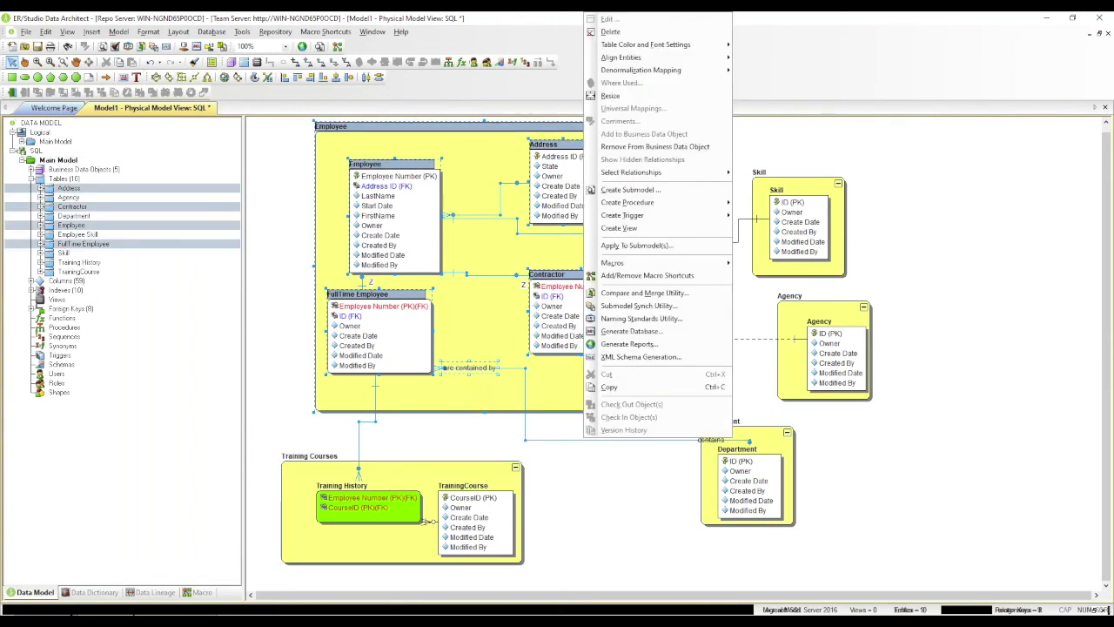
{"action": "left_click", "coordinate": [614, 187]}
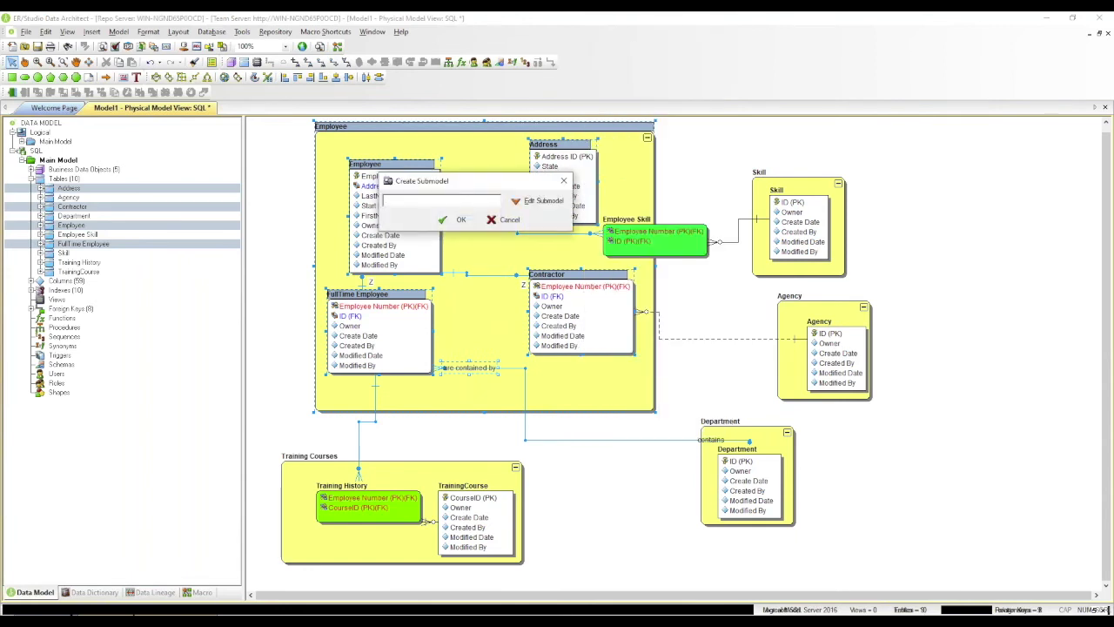
{"action": "type", "text": "Employee"}
{"action": "left_click", "coordinate": [461, 220]}
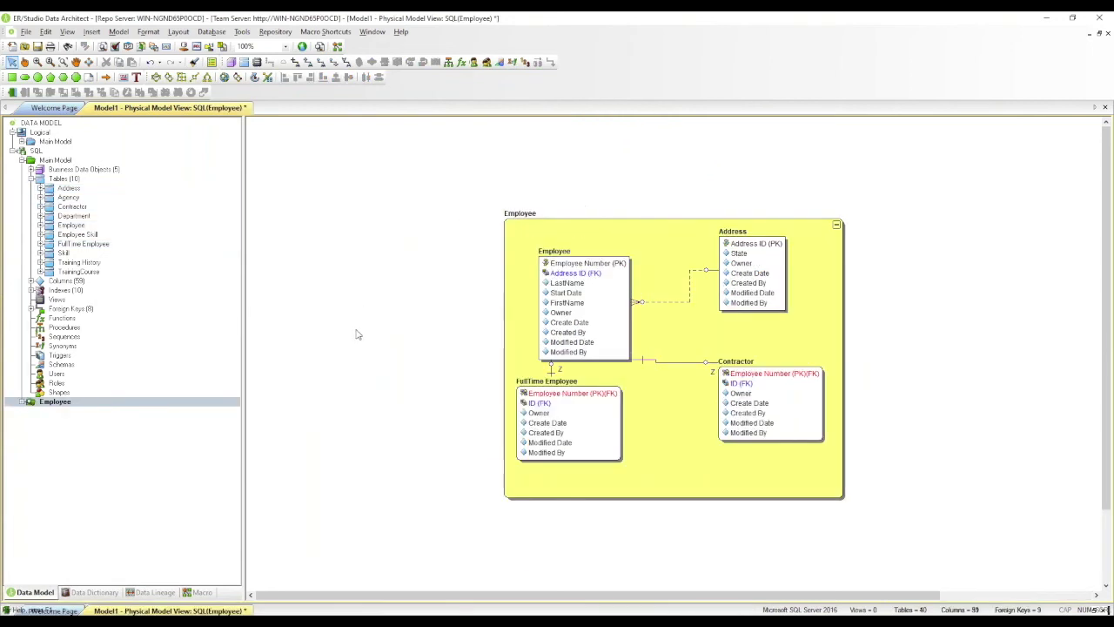
Collapse the Main Model tree, return to its diagram, and create a submodel named Taining Course from the Training Courses business data object.
{"action": "left_click", "coordinate": [22, 160]}
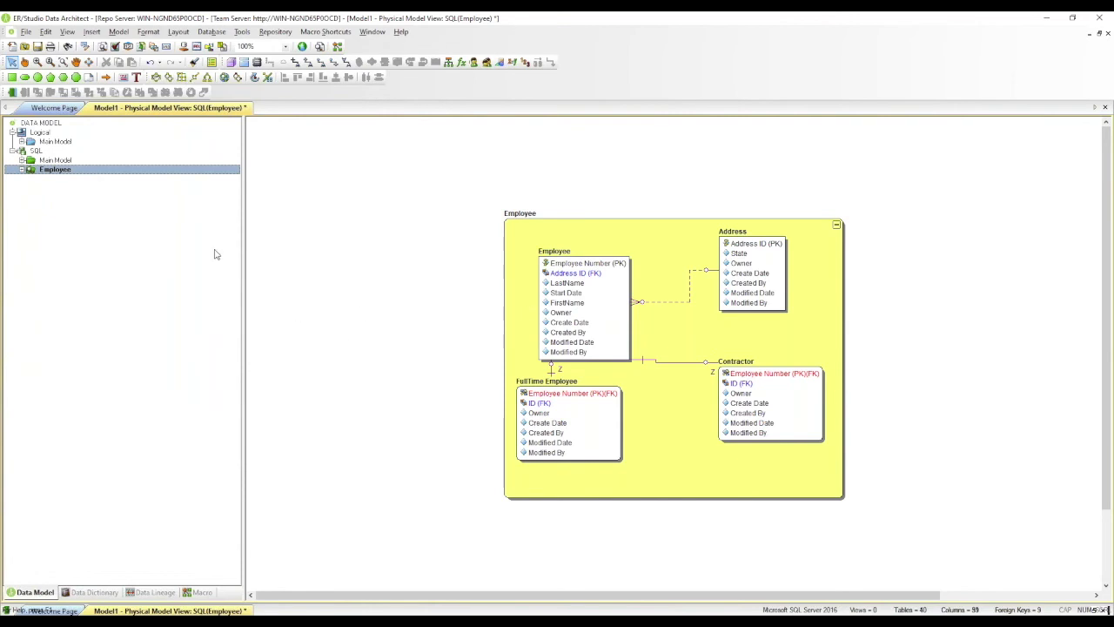
{"action": "left_click", "coordinate": [53, 160]}
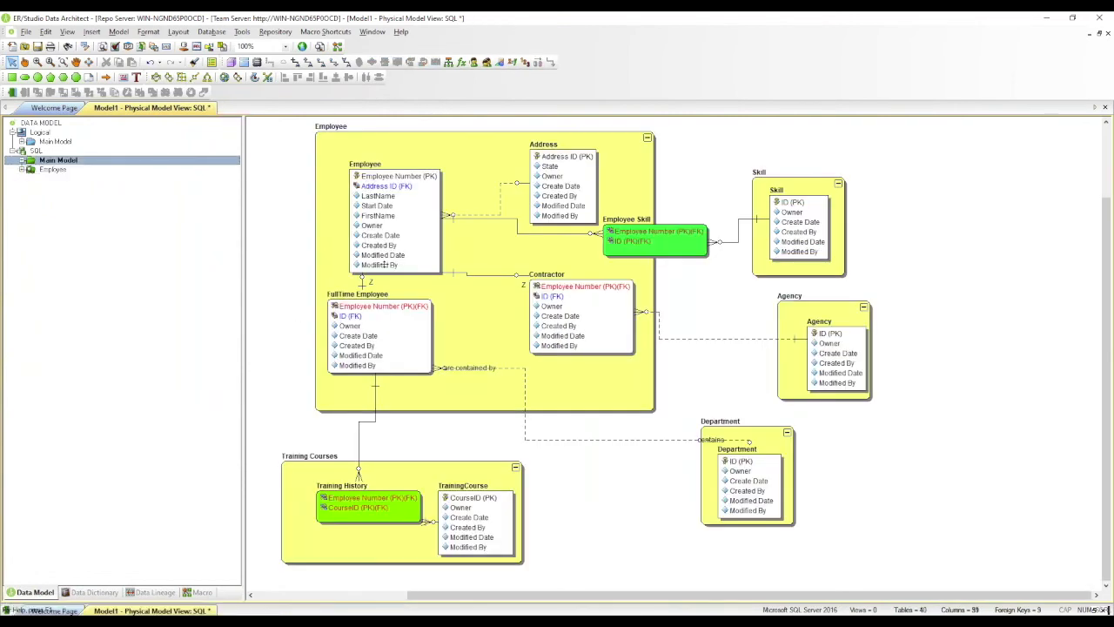
{"action": "right_click", "coordinate": [477, 520]}
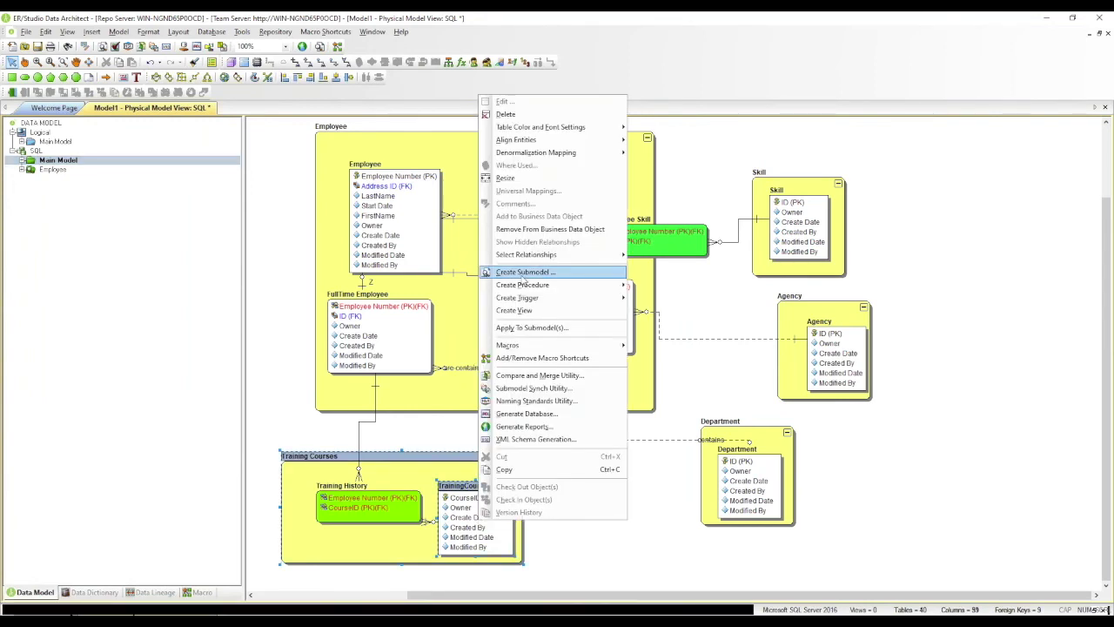
{"action": "left_click", "coordinate": [525, 273]}
{"action": "type", "text": "Taining"}
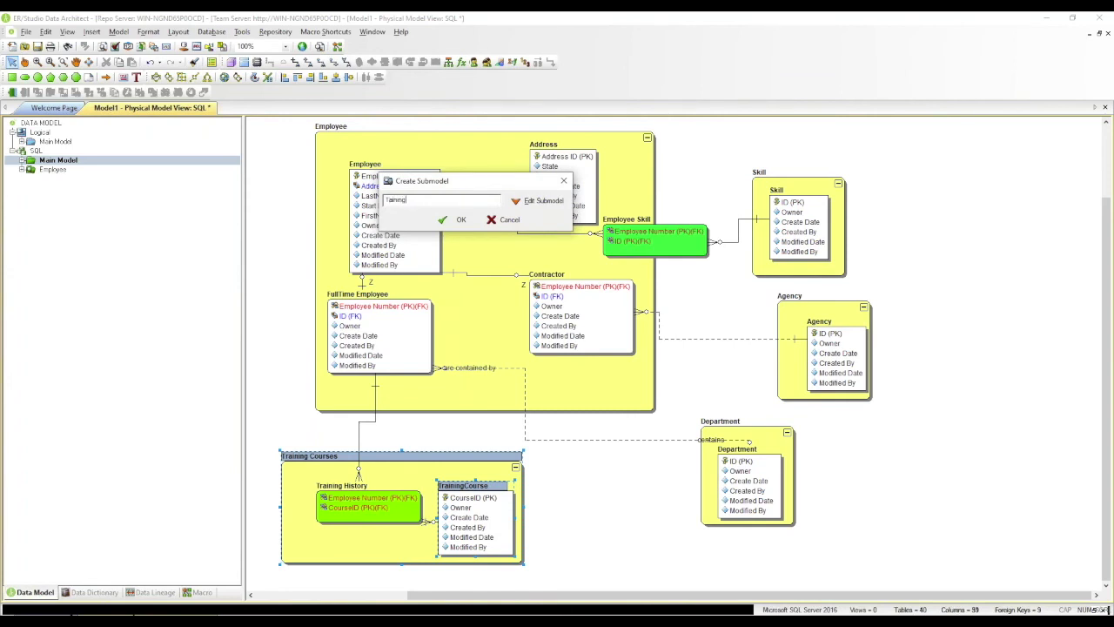
{"action": "type", "text": " Course"}
{"action": "key", "text": "Return"}
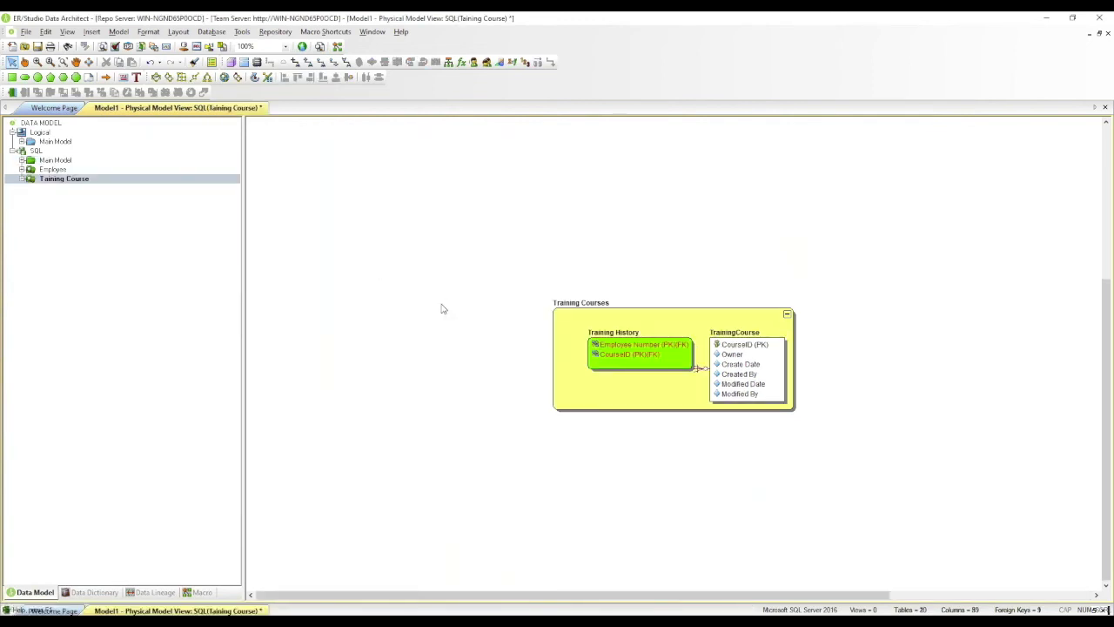
Review the training submodel, the Main Model and the Employee submodel diagrams, including the commands available for the Employee table.
{"action": "left_click", "coordinate": [742, 375]}
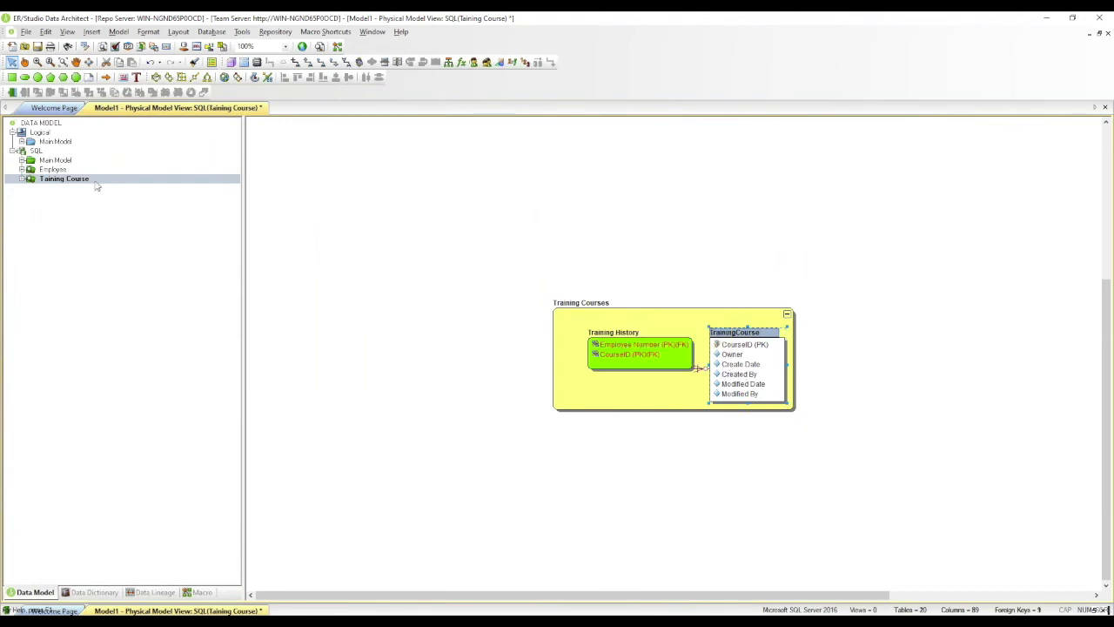
{"action": "left_click", "coordinate": [56, 162]}
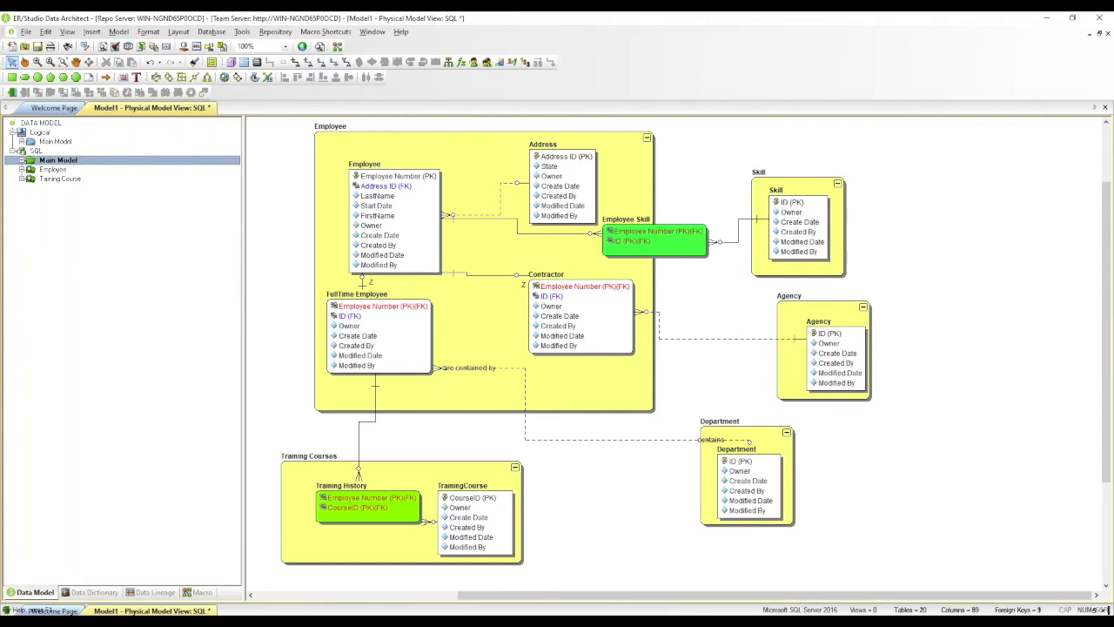
{"action": "left_click", "coordinate": [54, 170]}
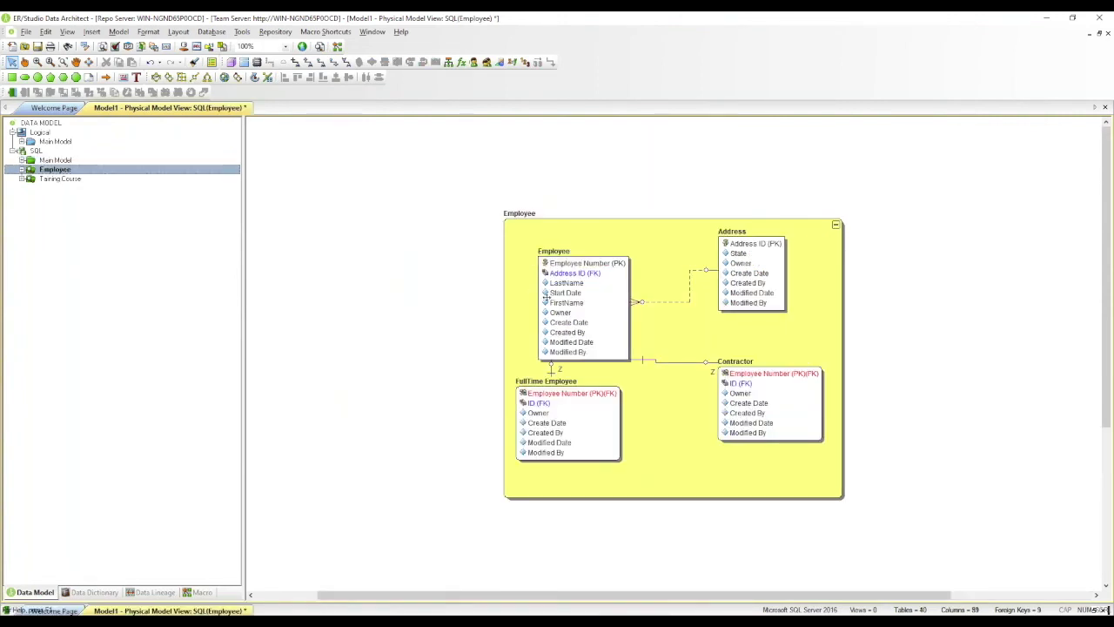
{"action": "right_click", "coordinate": [572, 298]}
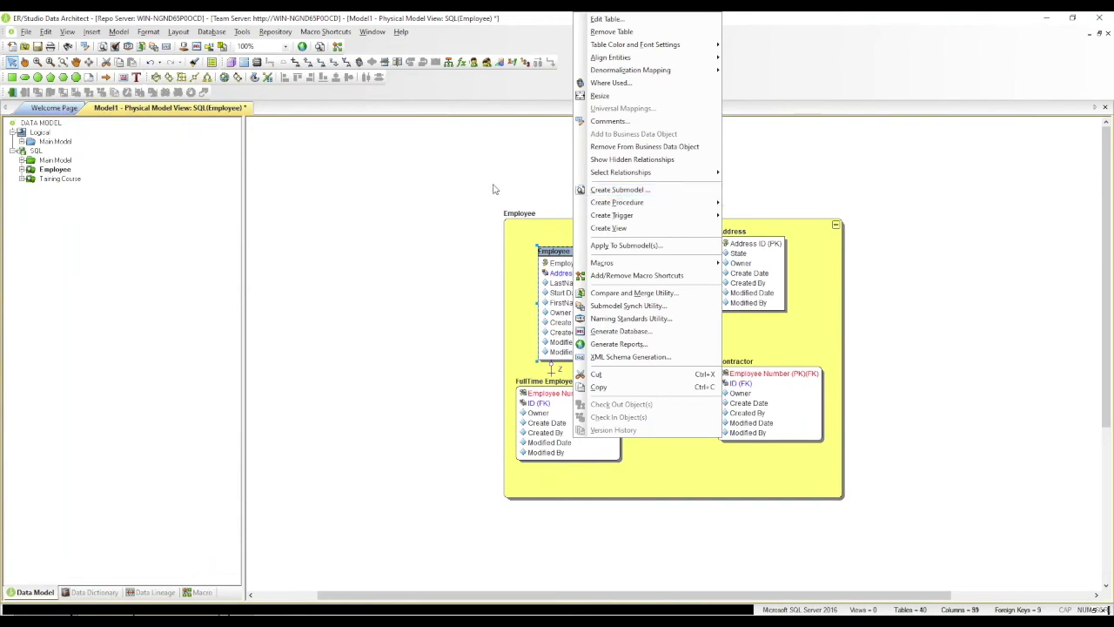
{"action": "left_click", "coordinate": [459, 192]}
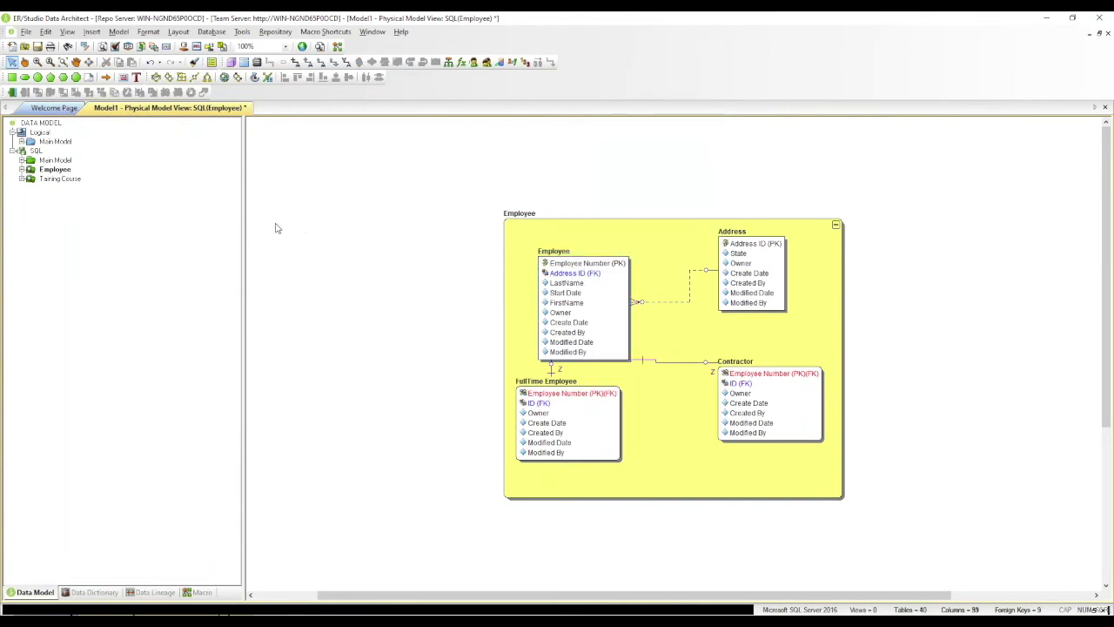
Start database generation for the SQL physical model as a single, ordered script file at the existing script path.
{"action": "double_click", "coordinate": [38, 152]}
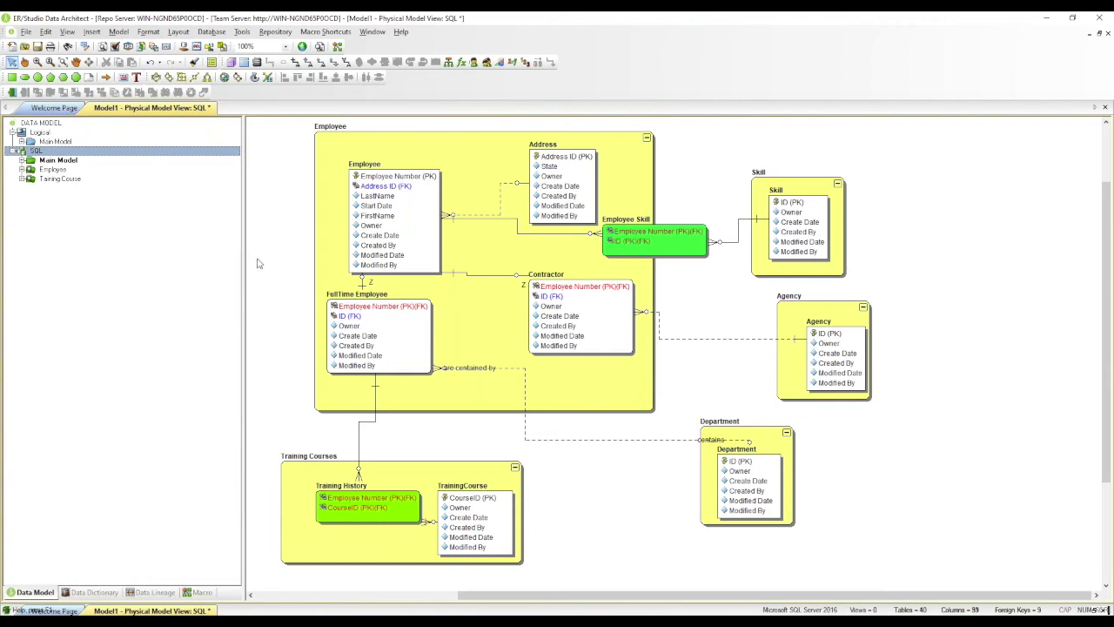
{"action": "right_click", "coordinate": [59, 156]}
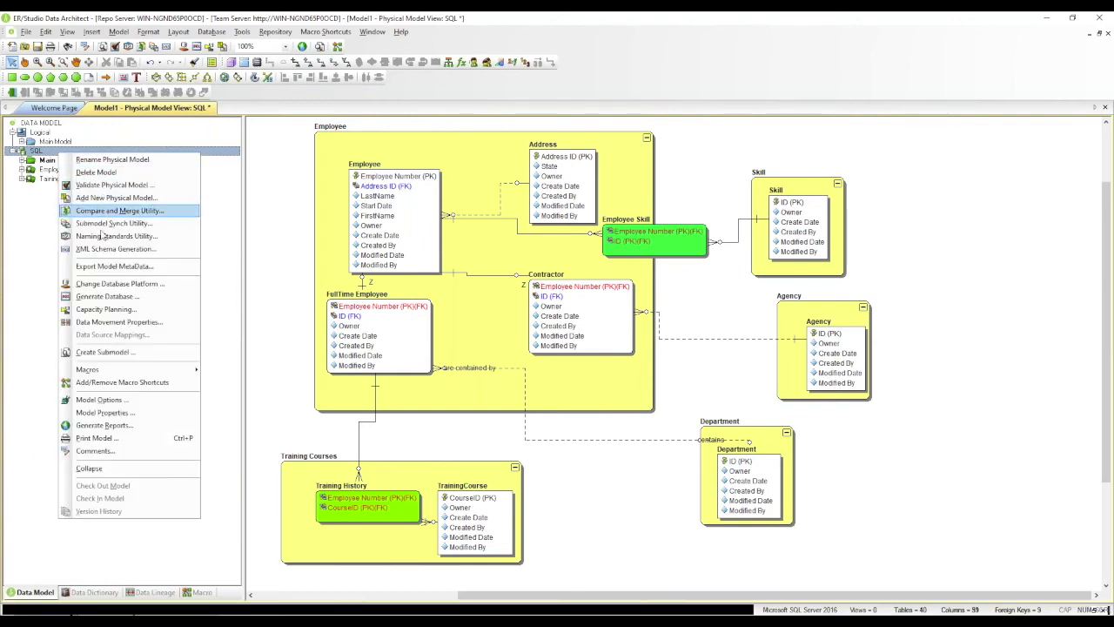
{"action": "left_click", "coordinate": [105, 296]}
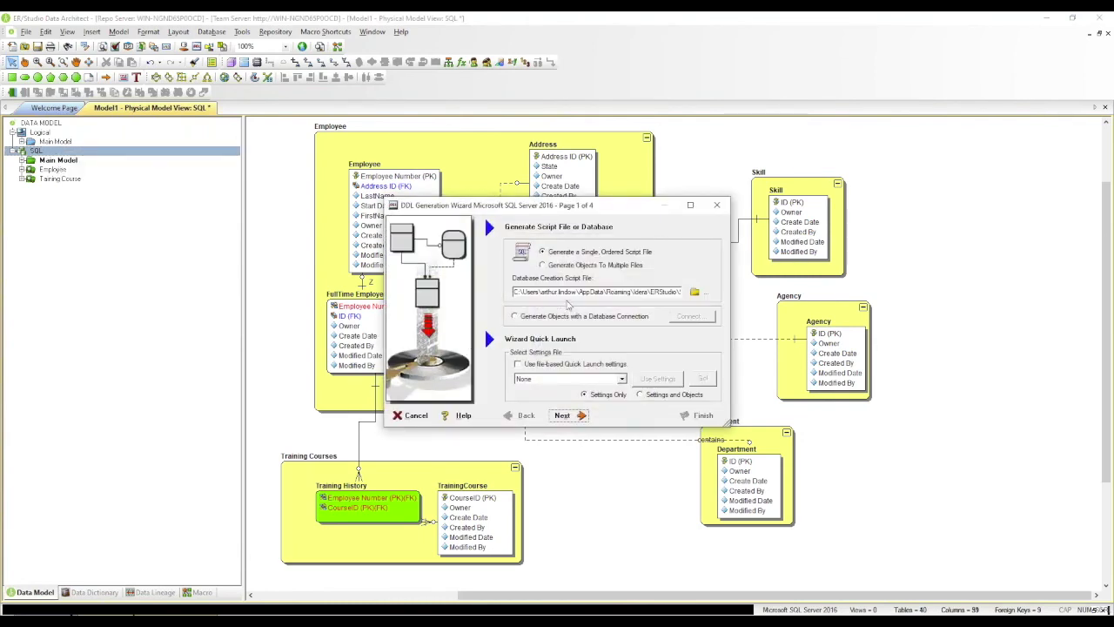
{"action": "left_click_drag", "start_coordinate": [649, 293], "coordinate": [514, 293]}
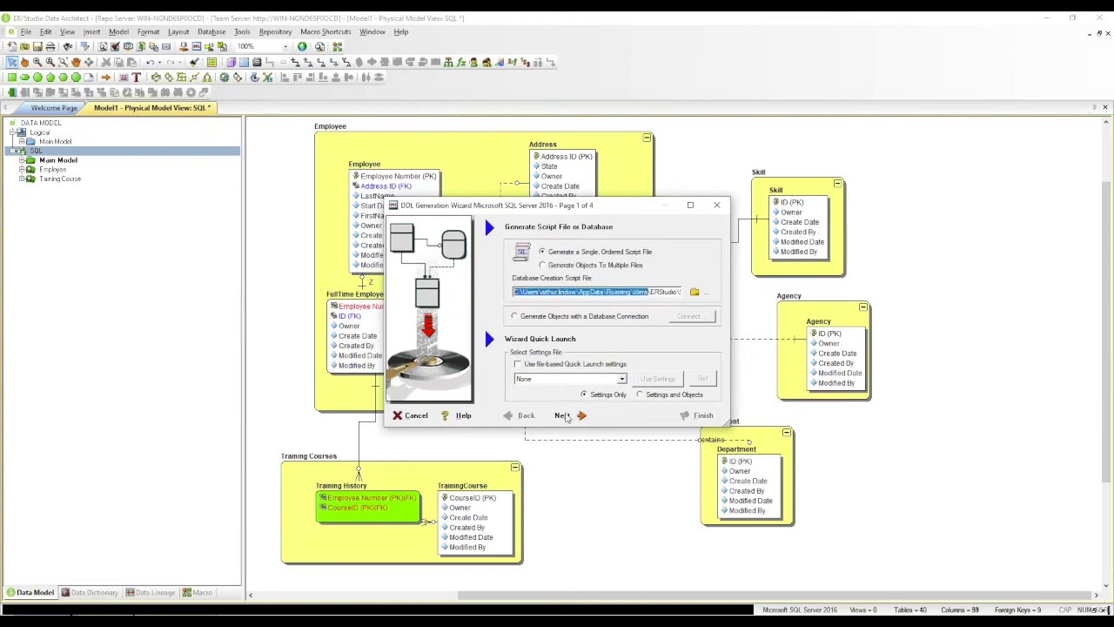
{"action": "left_click", "coordinate": [565, 415]}
Enable selecting or creating a database, then generate the DDL script for all listed tables, overwriting the existing SQL.sql.
{"action": "left_click", "coordinate": [508, 267]}
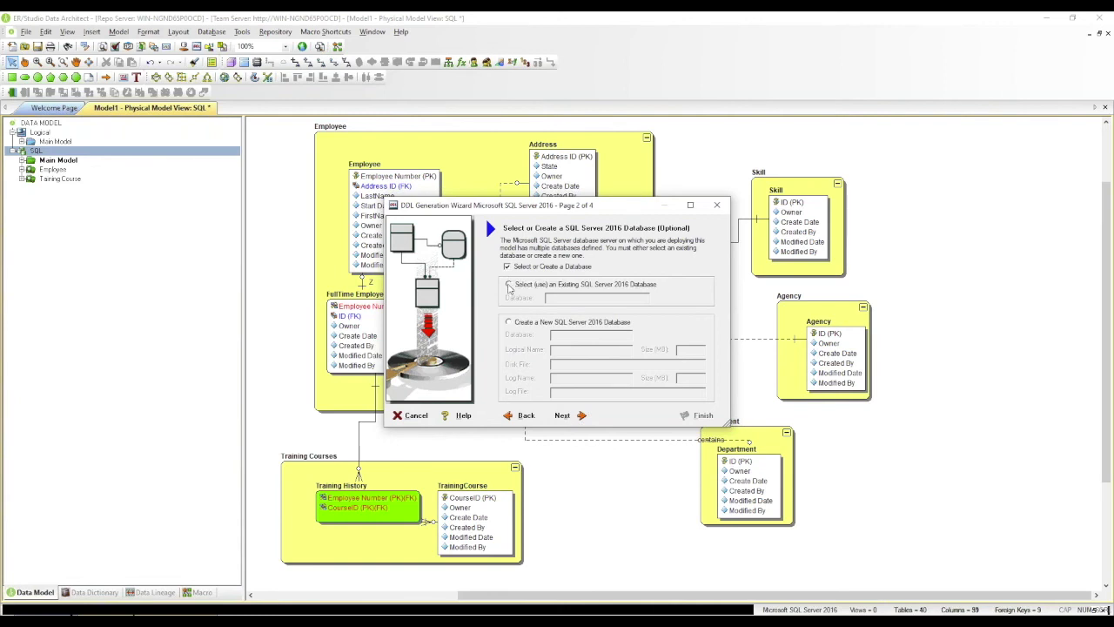
{"action": "left_click", "coordinate": [563, 415]}
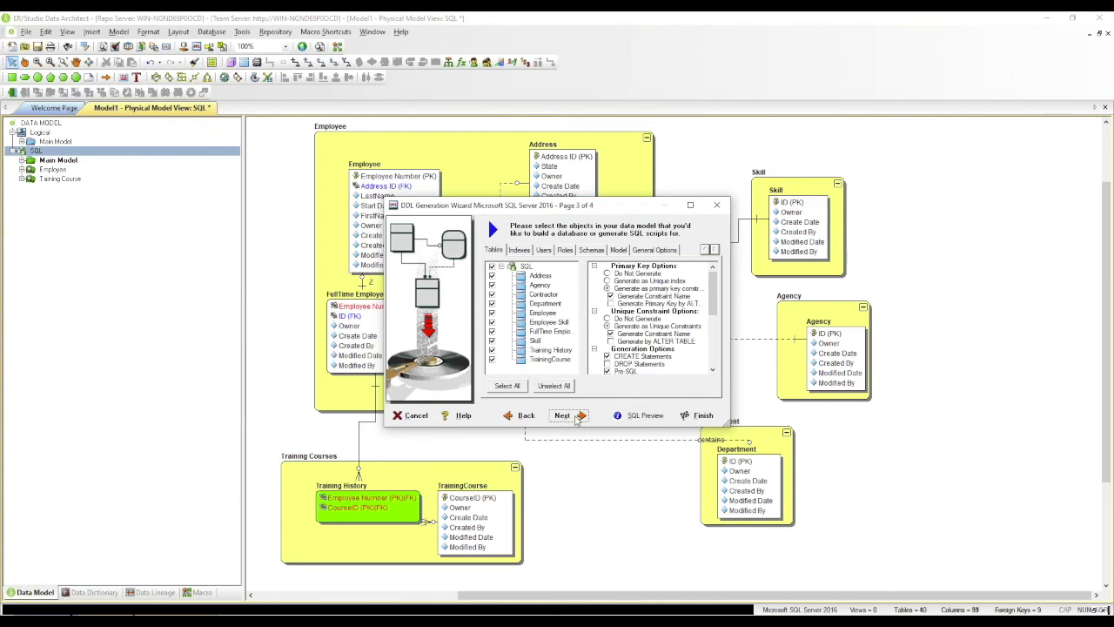
{"action": "left_click", "coordinate": [576, 419]}
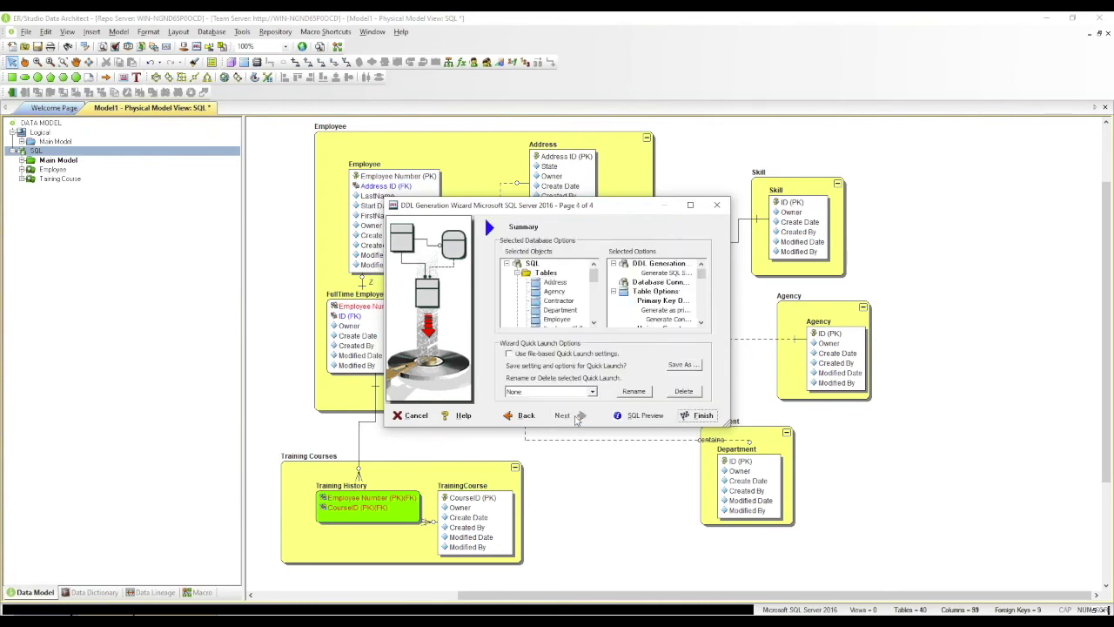
{"action": "left_click", "coordinate": [696, 416]}
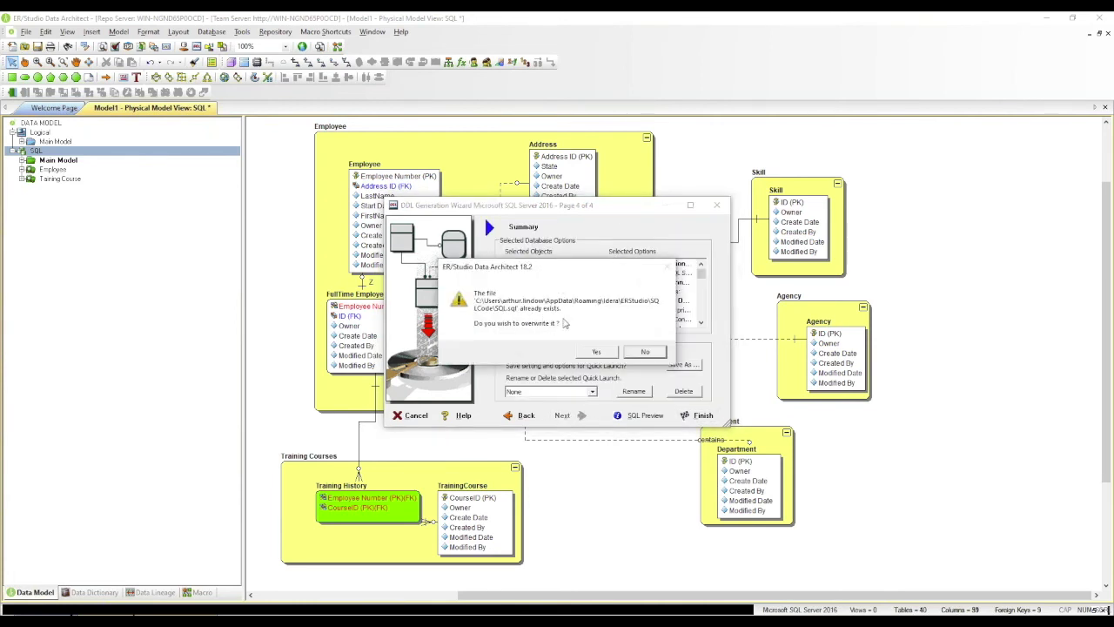
{"action": "left_click", "coordinate": [592, 354]}
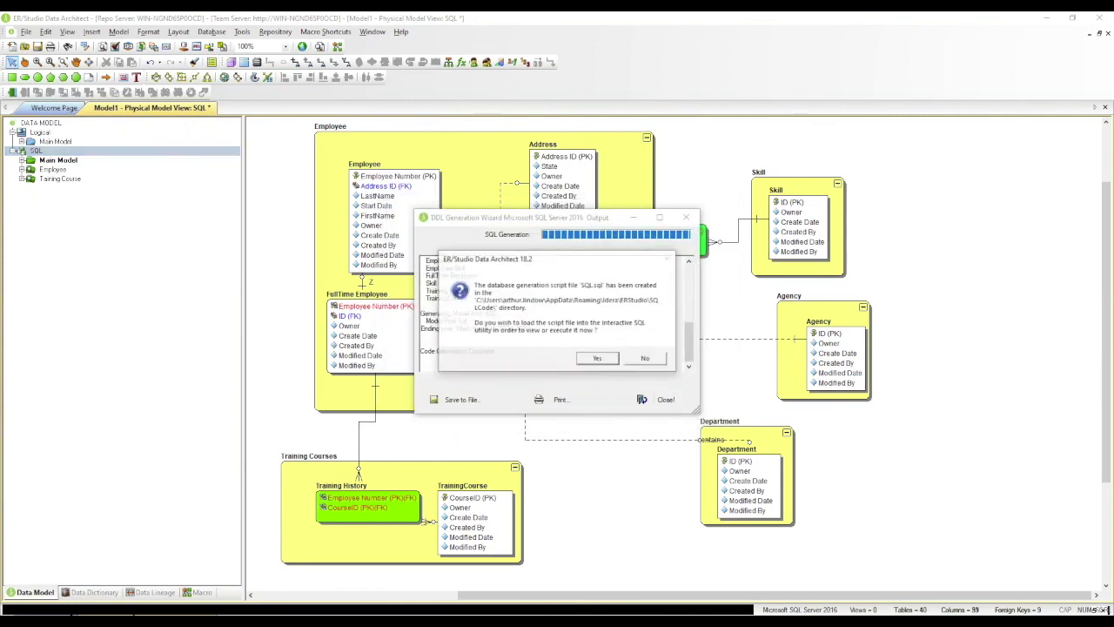
Load SQL.sql into Universal ISQL to review the generated statements, then exit it and close the generation output.
{"action": "left_click", "coordinate": [596, 356]}
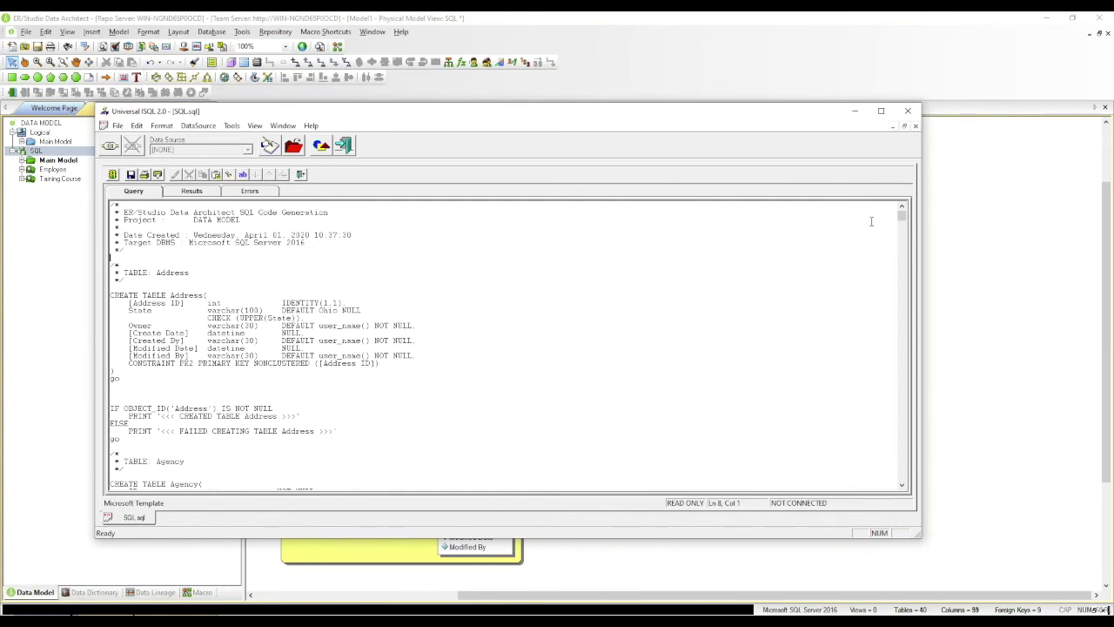
{"action": "mouse_move", "coordinate": [901, 220]}
{"action": "left_mouse_down"}
{"action": "mouse_move", "coordinate": [904, 284]}
{"action": "mouse_move", "coordinate": [906, 217]}
{"action": "left_mouse_up"}
{"action": "left_click", "coordinate": [908, 111]}
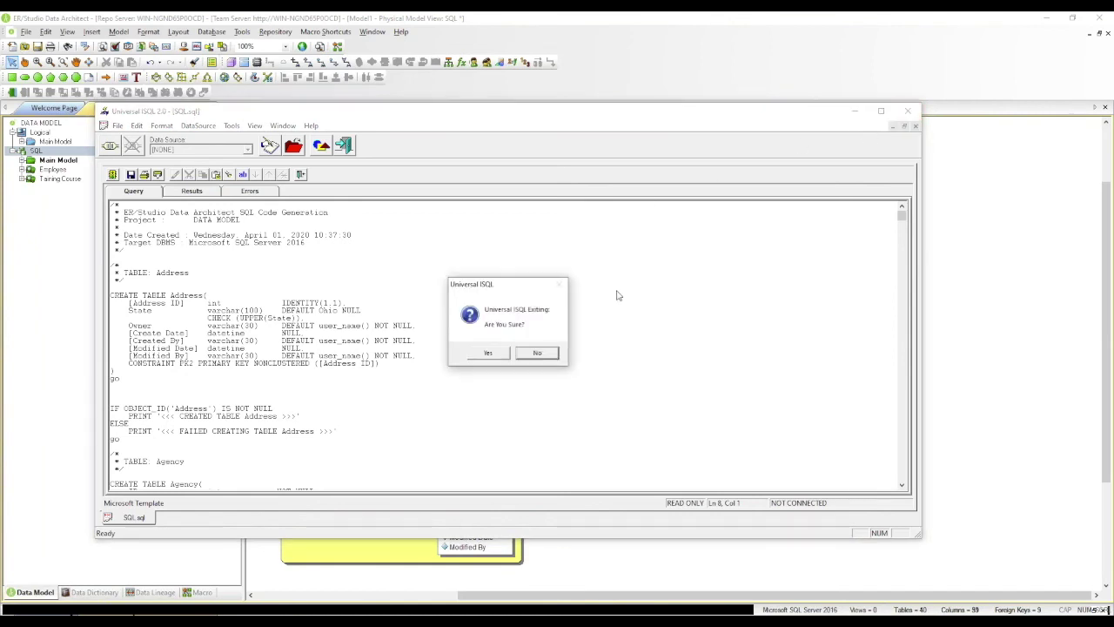
{"action": "left_click", "coordinate": [498, 355]}
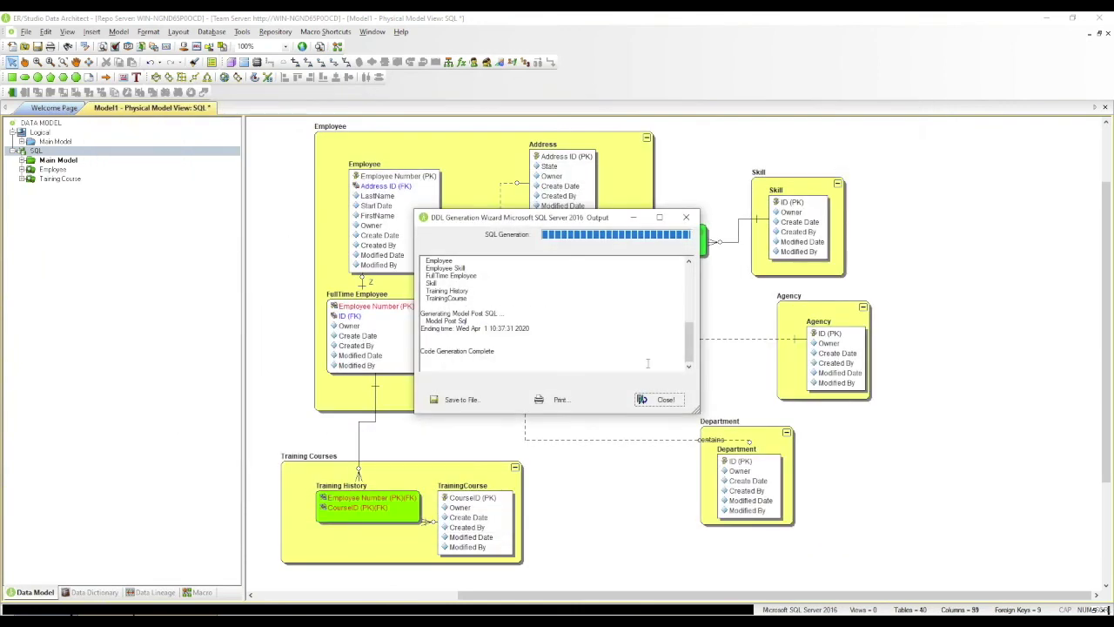
{"action": "left_click", "coordinate": [661, 400]}
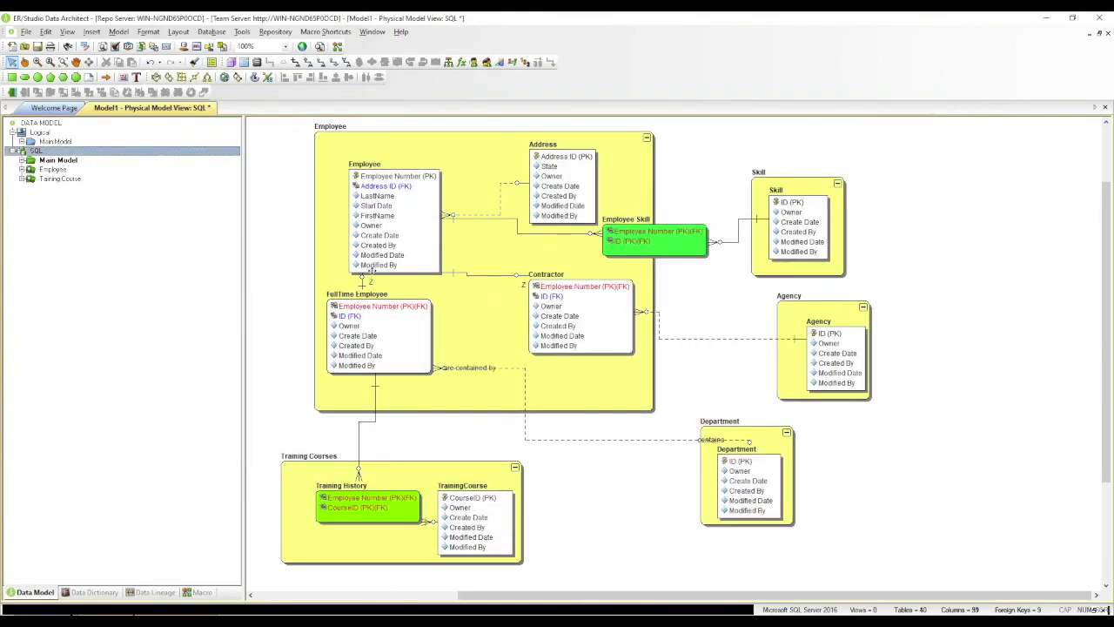
Start a model compare and merge against a live MS SQL Server database, connecting natively to .\localSQL with Windows authentication.
{"action": "right_click", "coordinate": [272, 226]}
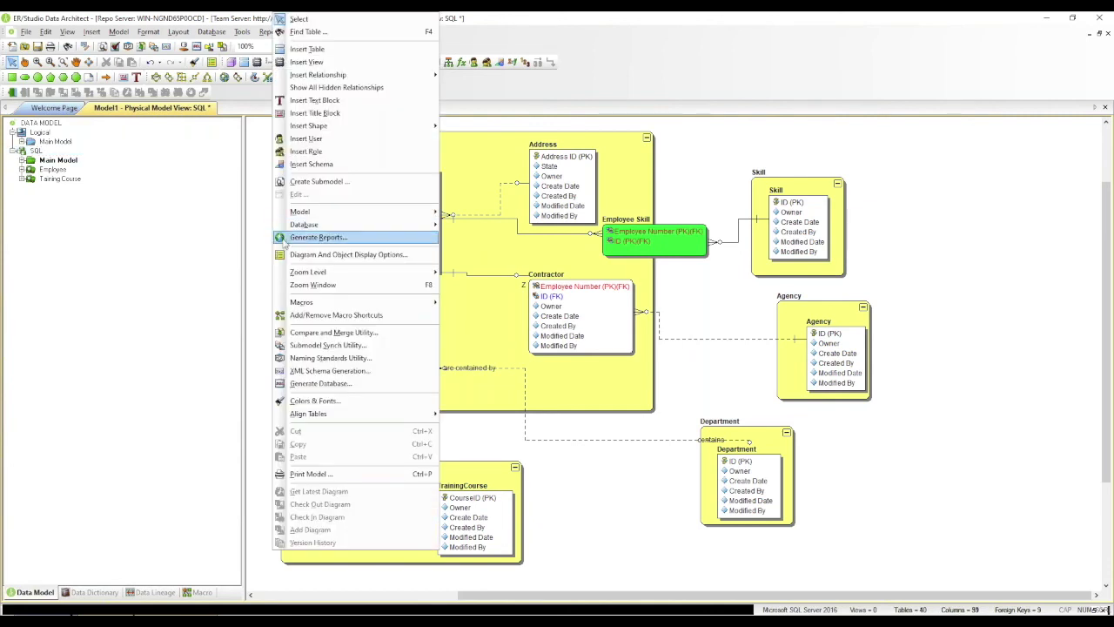
{"action": "left_click", "coordinate": [333, 333]}
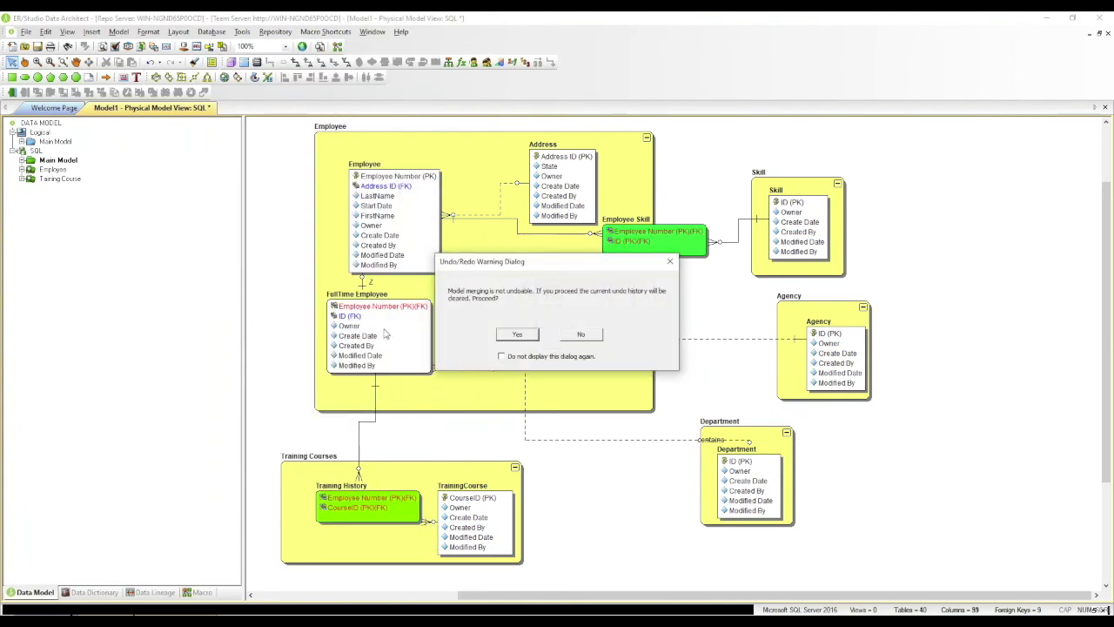
{"action": "left_click", "coordinate": [510, 332]}
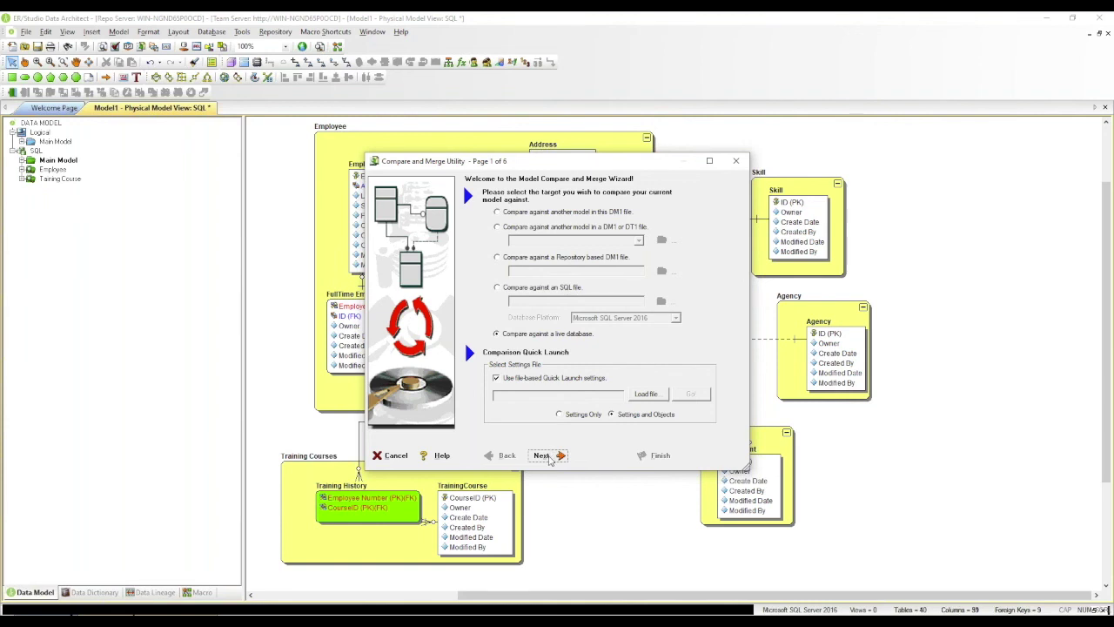
{"action": "left_click", "coordinate": [549, 456]}
{"action": "left_click", "coordinate": [490, 366]}
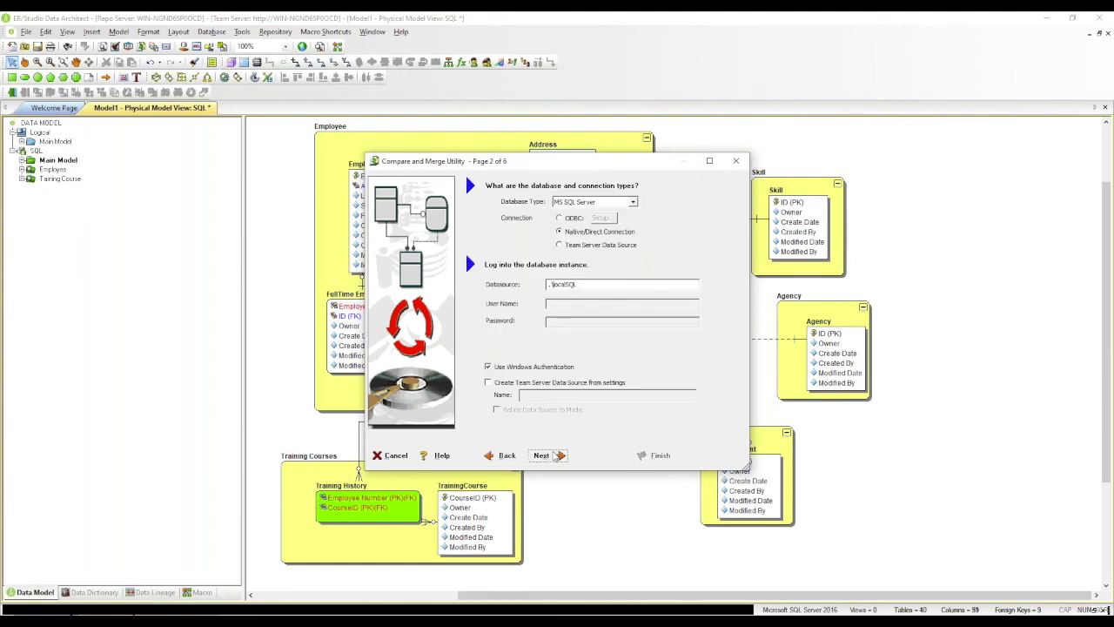
{"action": "left_click", "coordinate": [549, 456]}
Select HRDB_Dev instead of Northwind as the database for the comparison.
{"action": "left_click", "coordinate": [655, 213]}
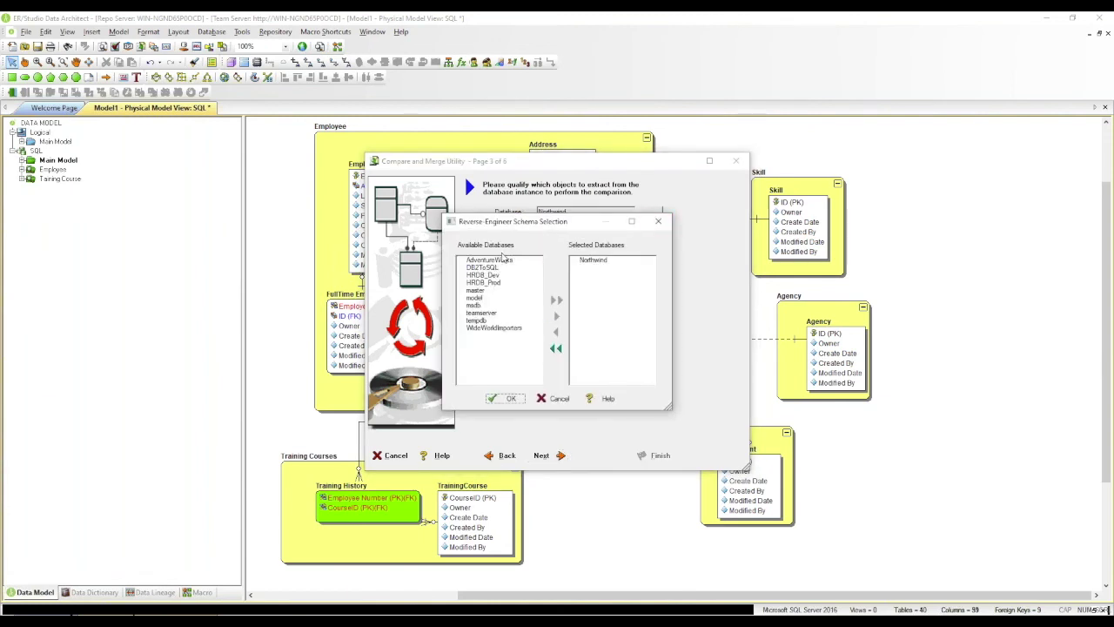
{"action": "left_click", "coordinate": [496, 276]}
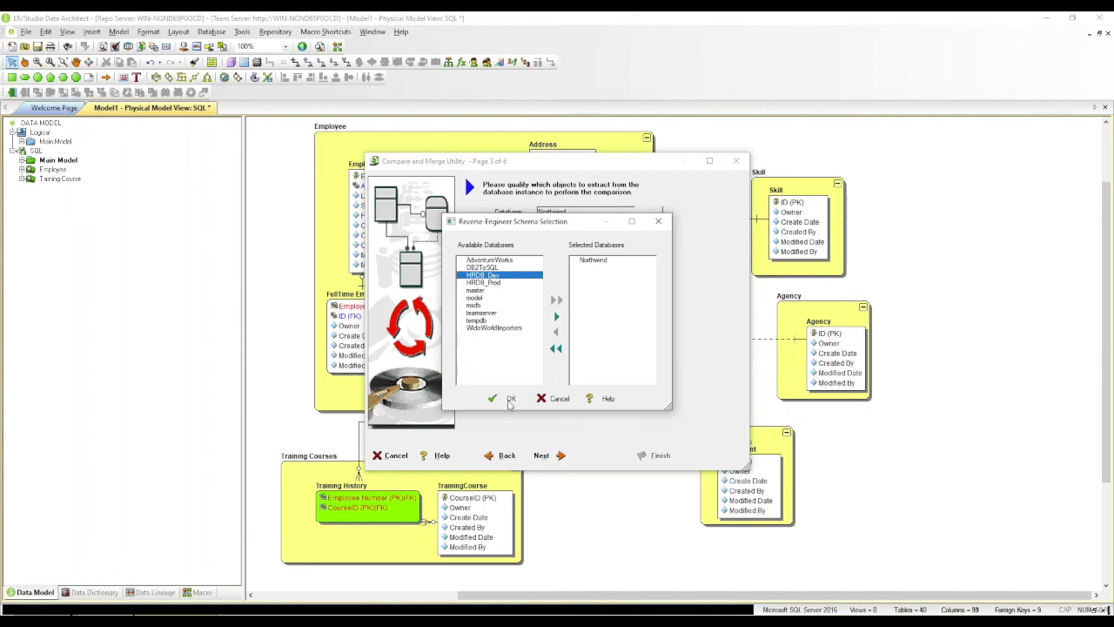
{"action": "left_click", "coordinate": [556, 317]}
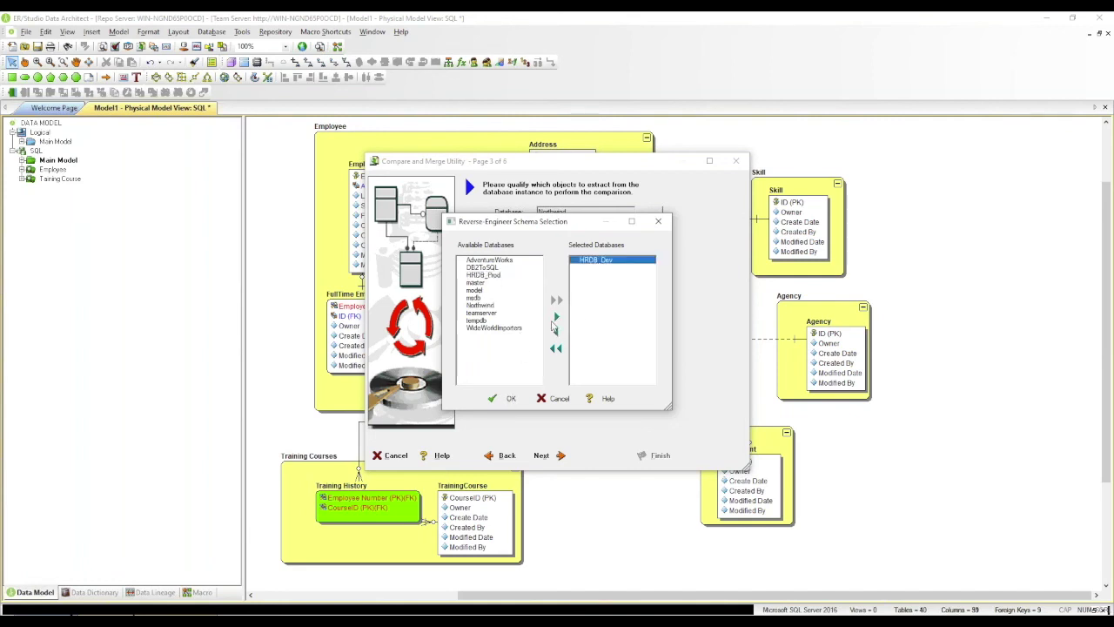
{"action": "left_click", "coordinate": [509, 399]}
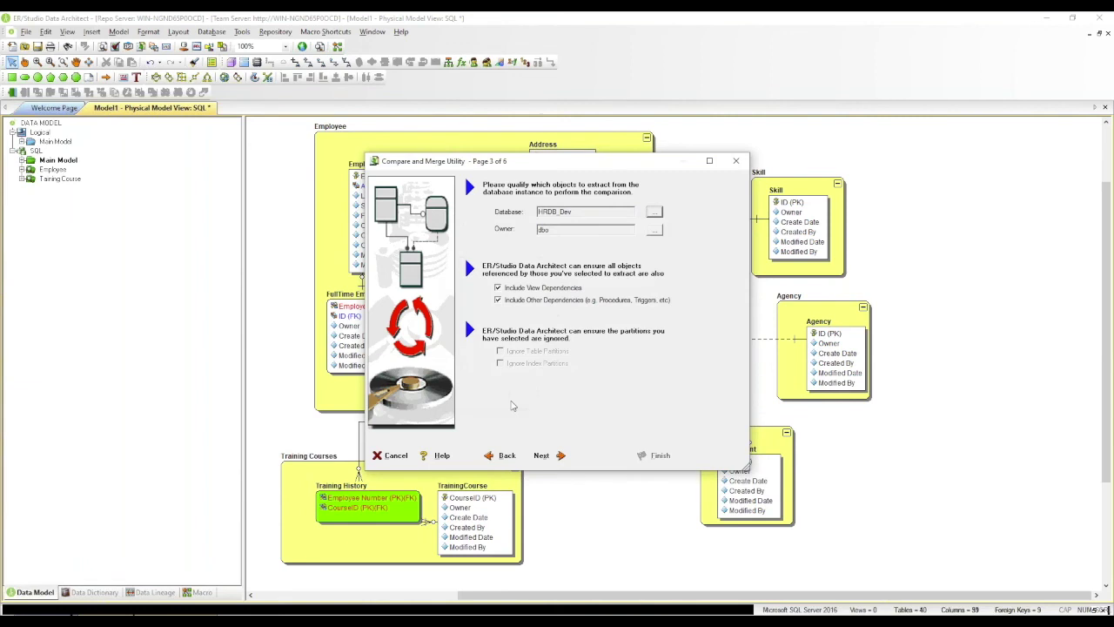
Accept the comparison options and all current and target tables, and run the comparison.
{"action": "left_click", "coordinate": [548, 455]}
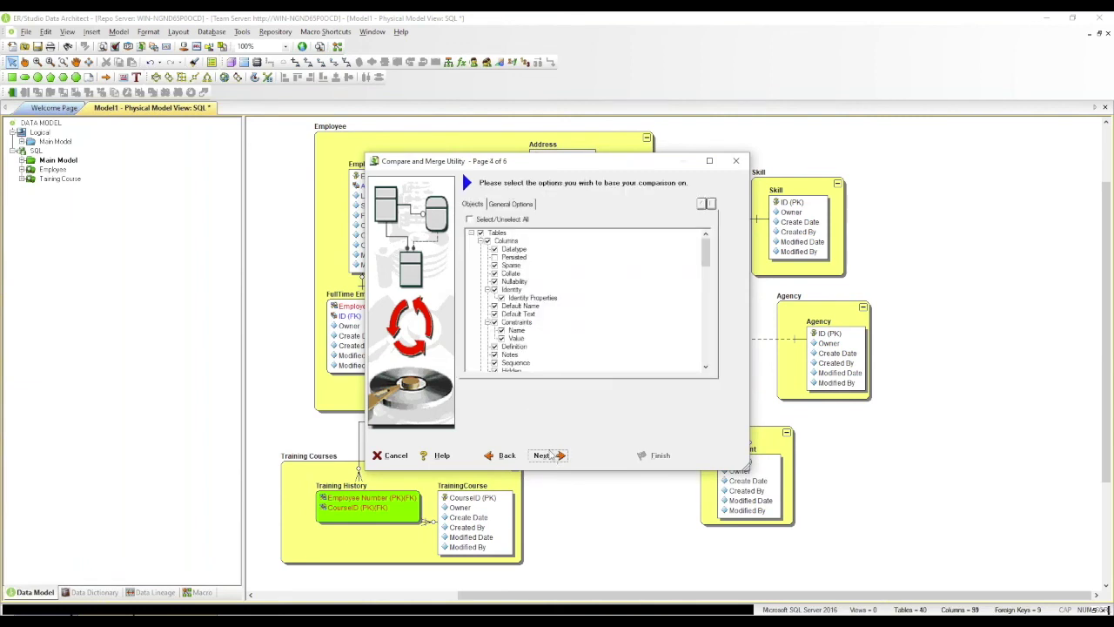
{"action": "left_click", "coordinate": [549, 455]}
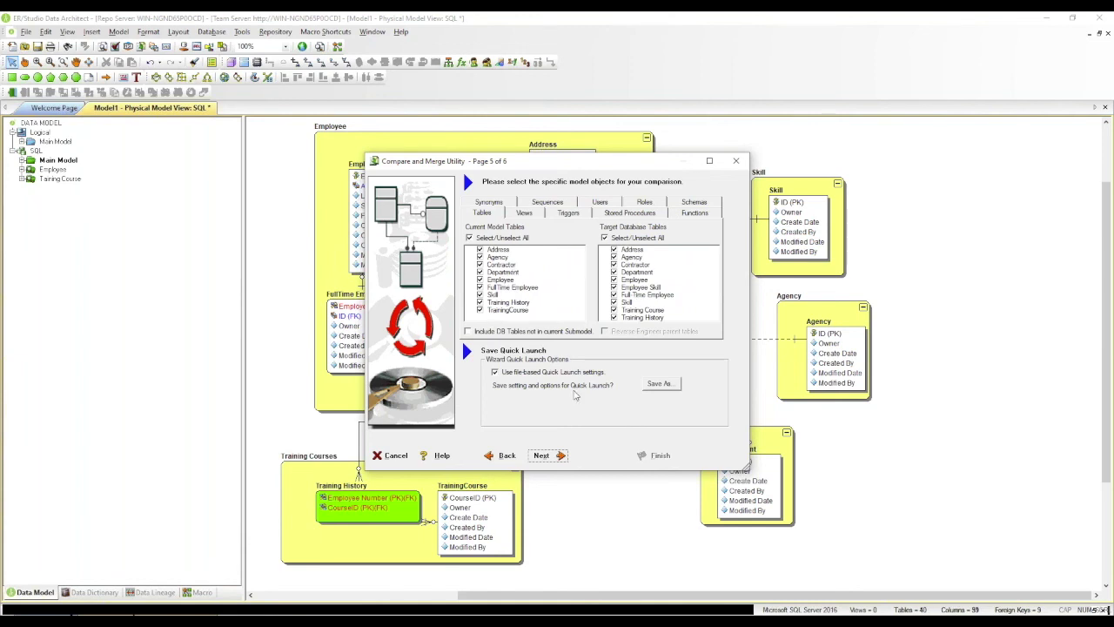
{"action": "left_click", "coordinate": [547, 455]}
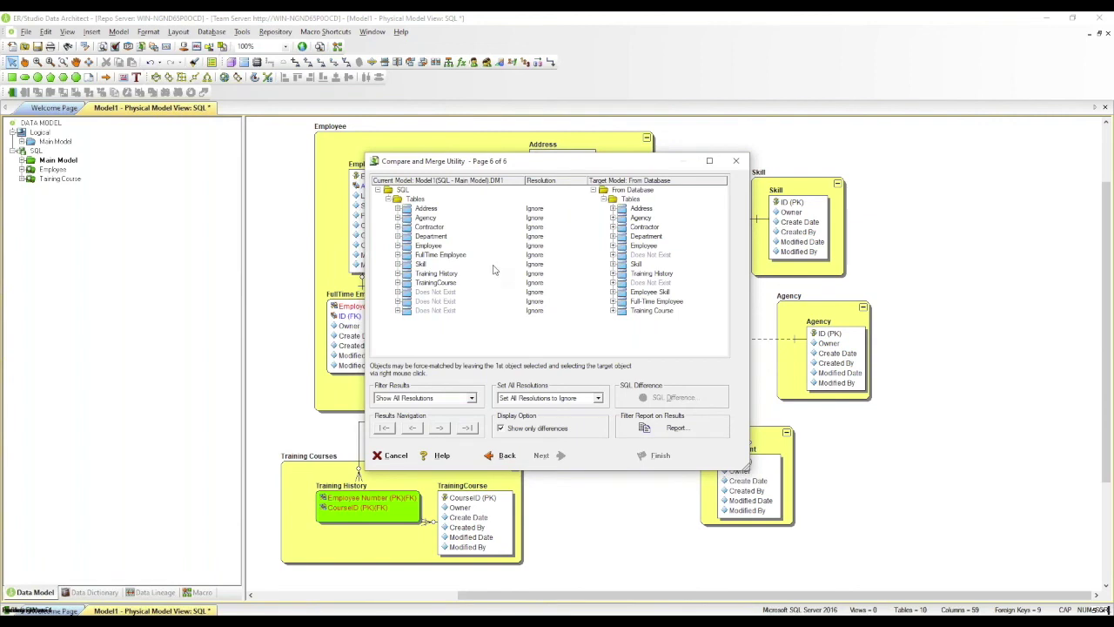
Inspect the FullTime Employee and Employee Skill differences, then set the target Employee Skill table's resolution to Merge into Current.
{"action": "left_click", "coordinate": [399, 254]}
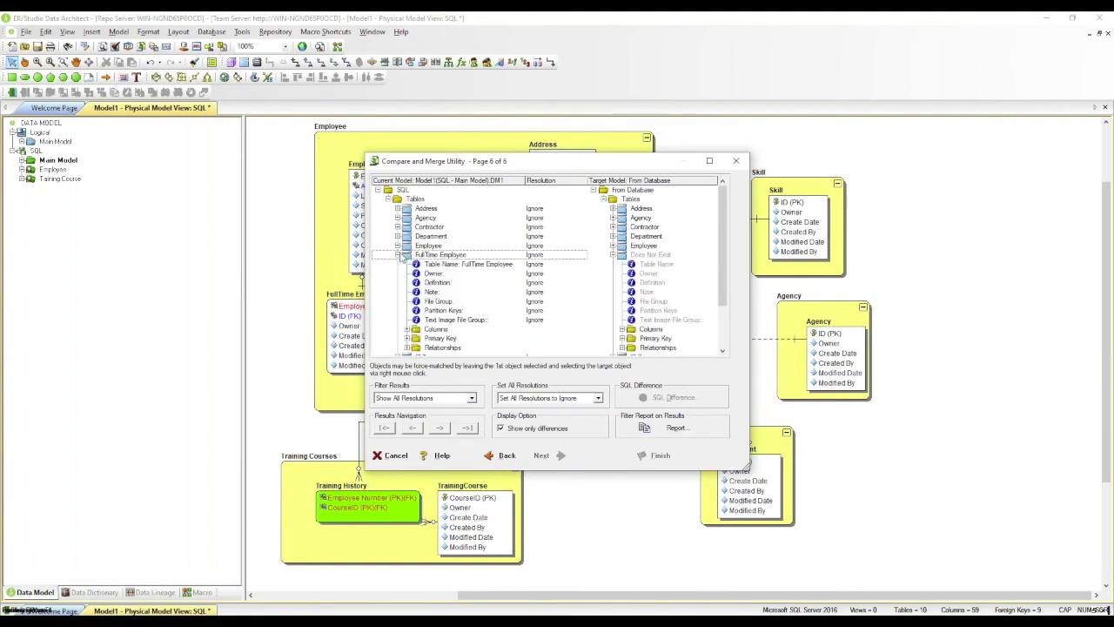
{"action": "left_click", "coordinate": [399, 254]}
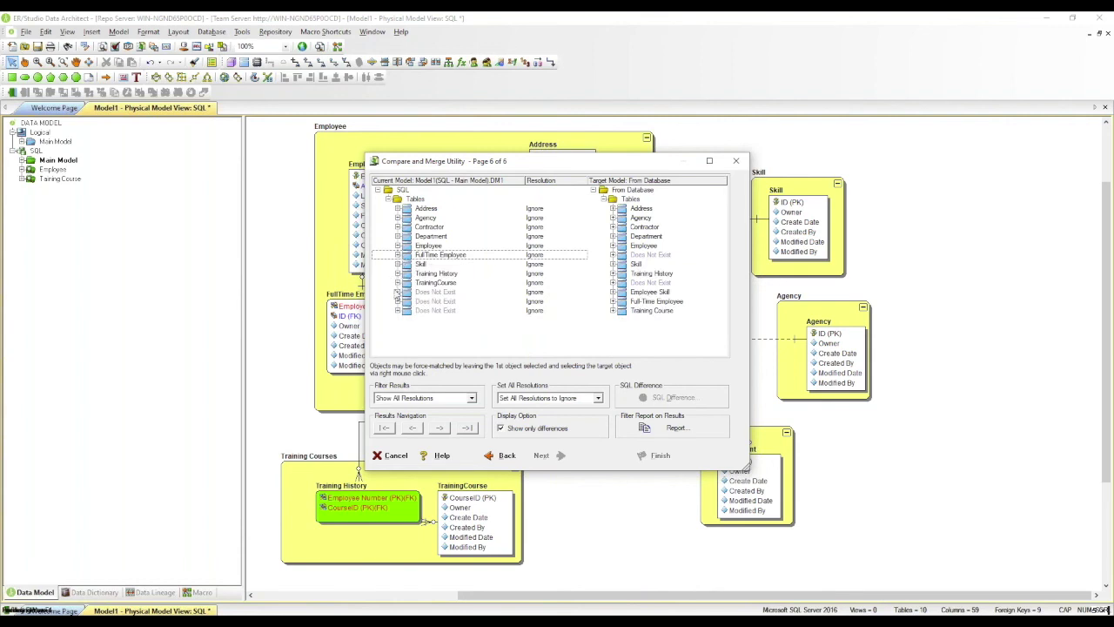
{"action": "left_click", "coordinate": [398, 292]}
{"action": "left_click", "coordinate": [398, 293]}
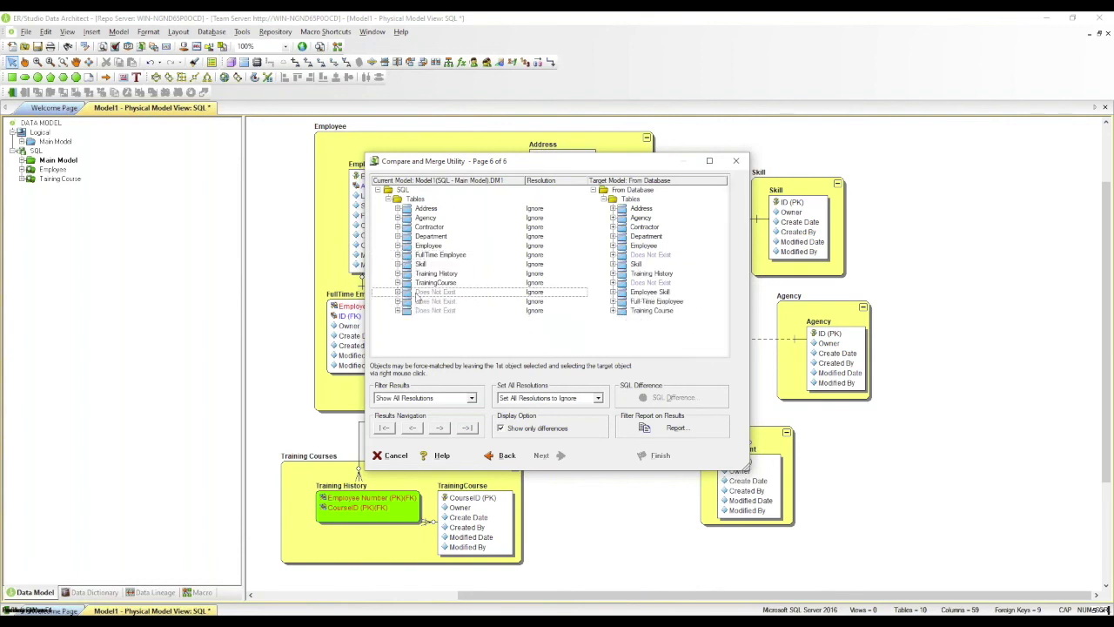
{"action": "left_click", "coordinate": [587, 296]}
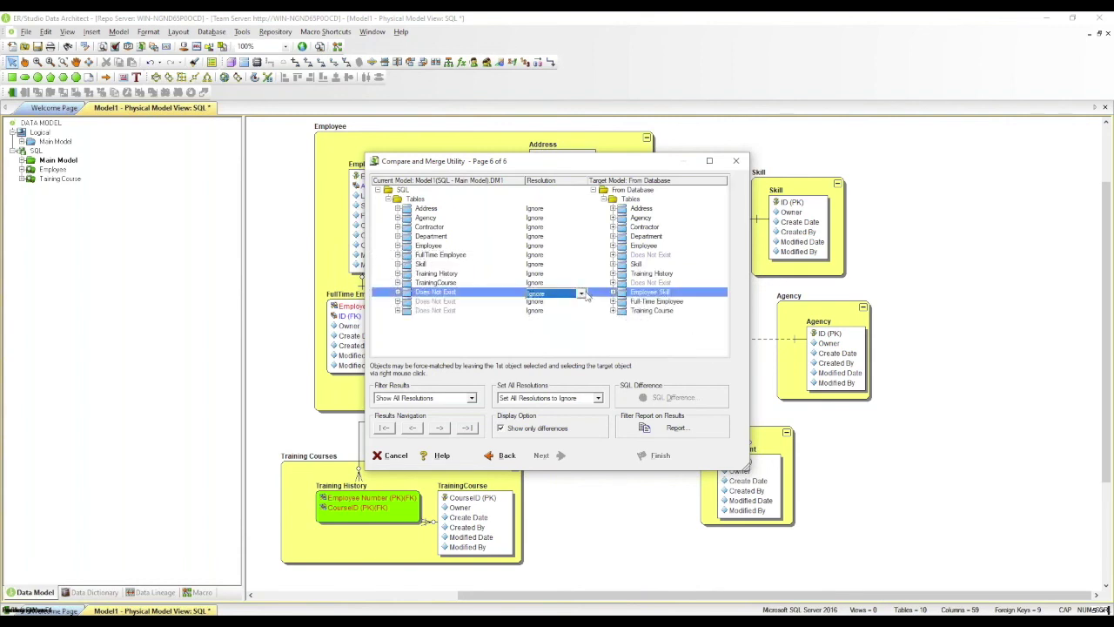
{"action": "left_click", "coordinate": [582, 294]}
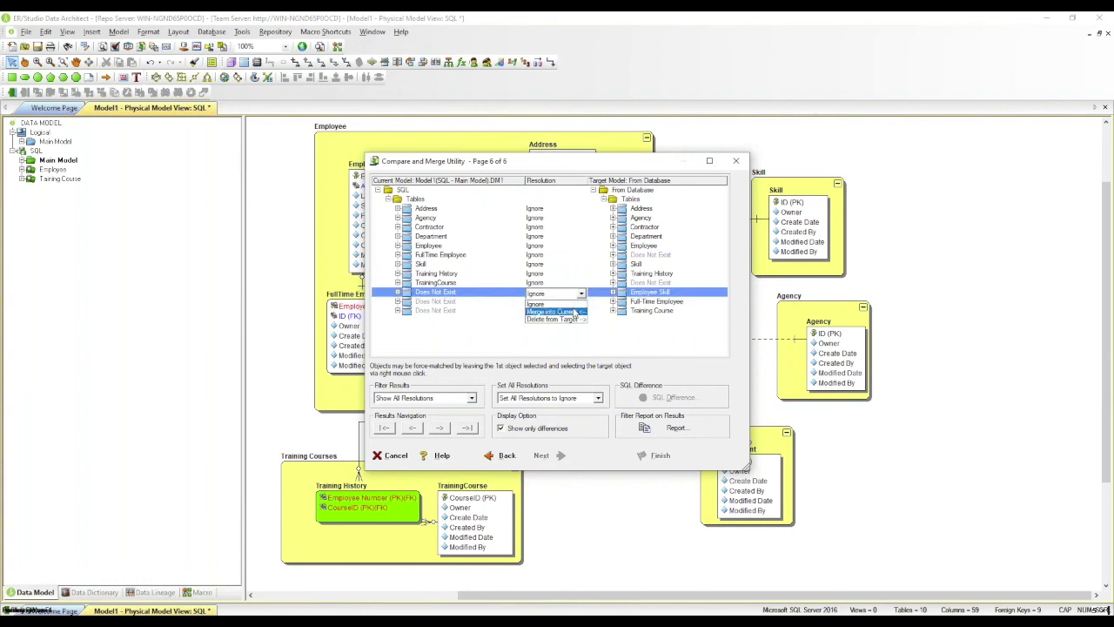
{"action": "left_click", "coordinate": [574, 311]}
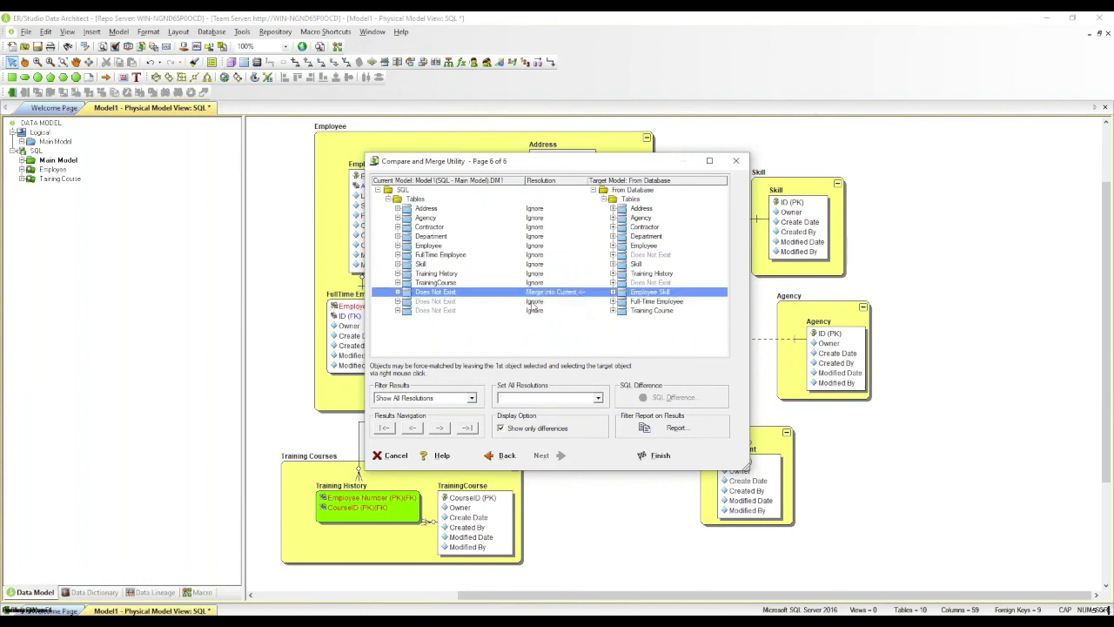
Set the current model's FullTime Employee table to Merge into Target, and collapse its details.
{"action": "left_click", "coordinate": [558, 269]}
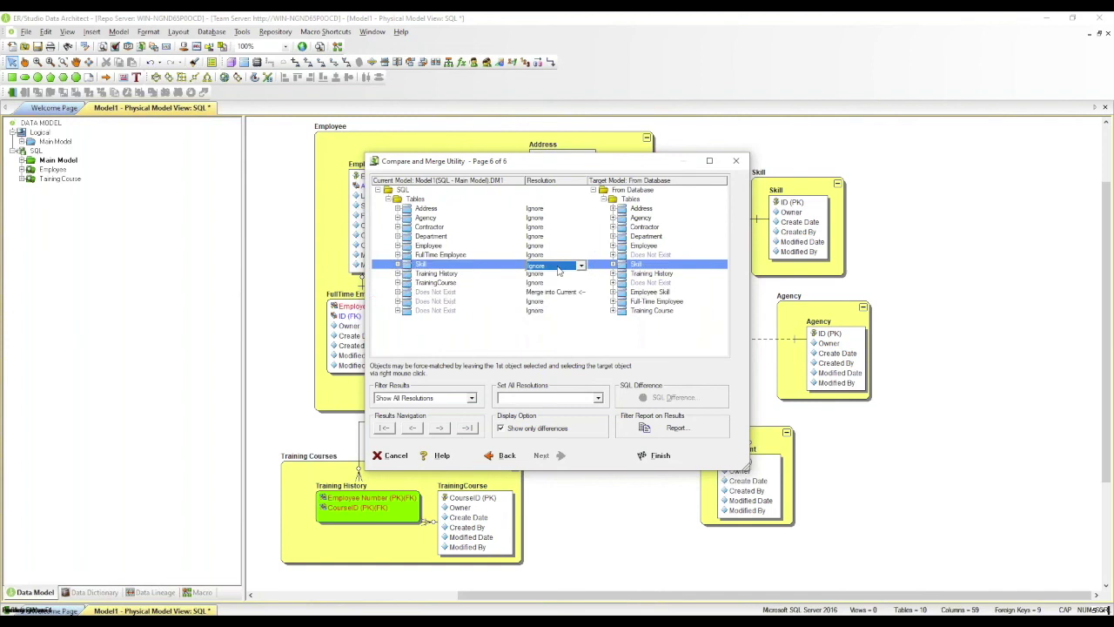
{"action": "left_click", "coordinate": [613, 256]}
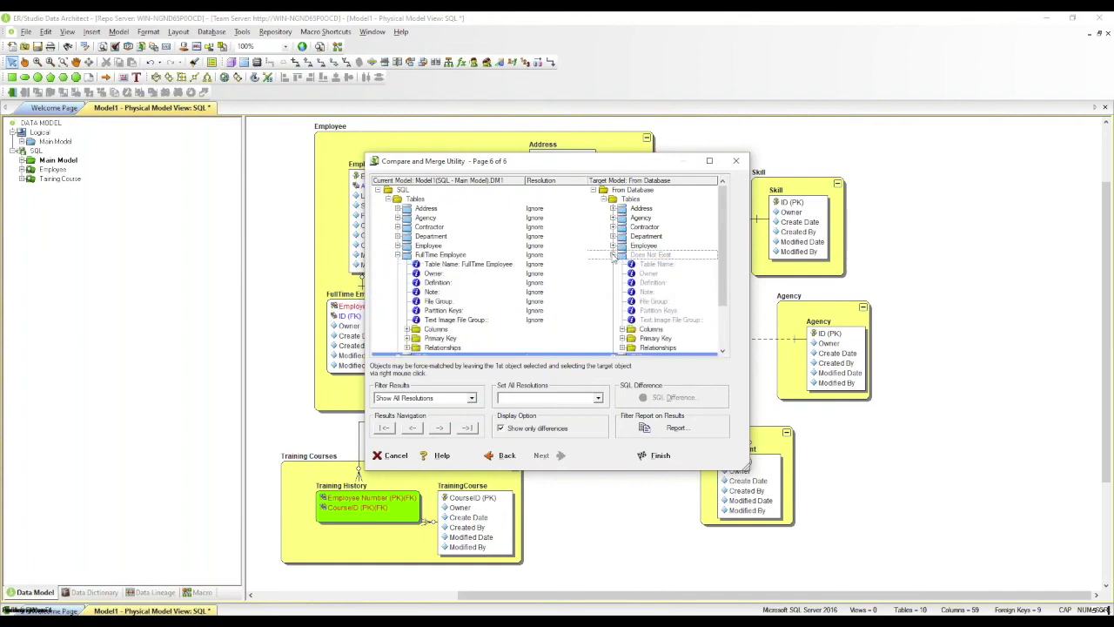
{"action": "left_click", "coordinate": [580, 256]}
{"action": "left_click", "coordinate": [580, 256]}
{"action": "left_click", "coordinate": [576, 284]}
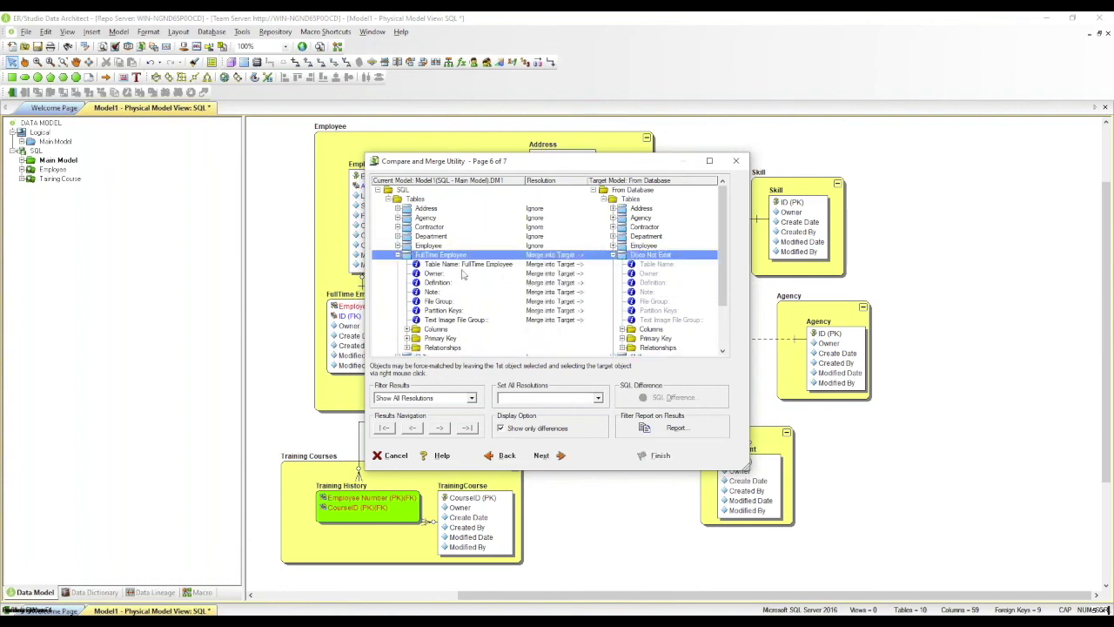
{"action": "left_click", "coordinate": [398, 255]}
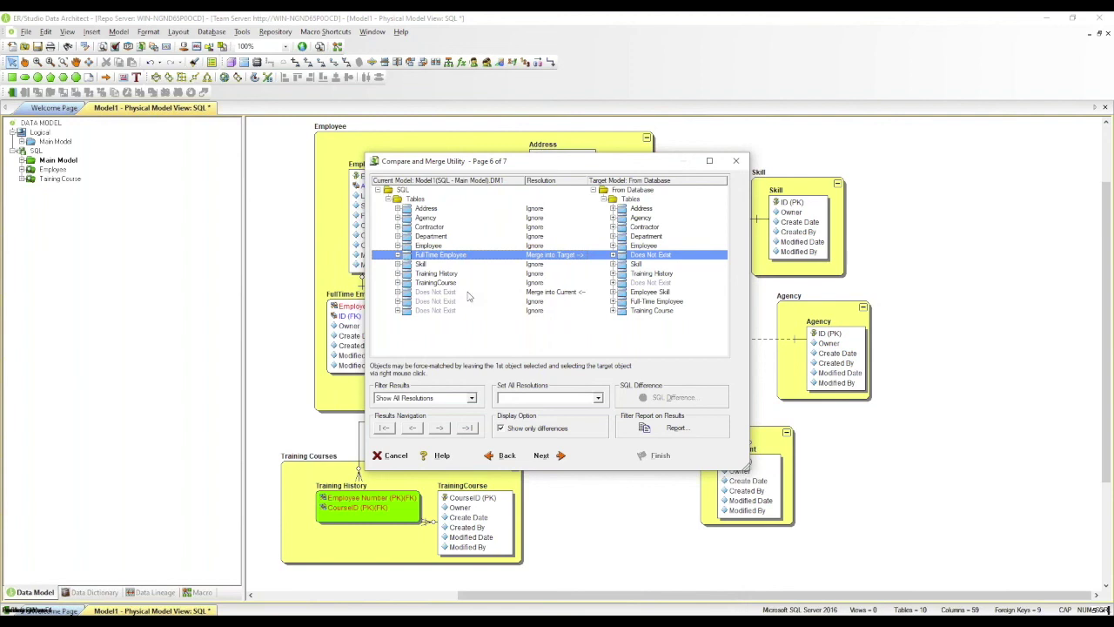
Set the resolutions of the target Employee Skill table and the current FullTime Employee table back to Ignore.
{"action": "left_click", "coordinate": [585, 296]}
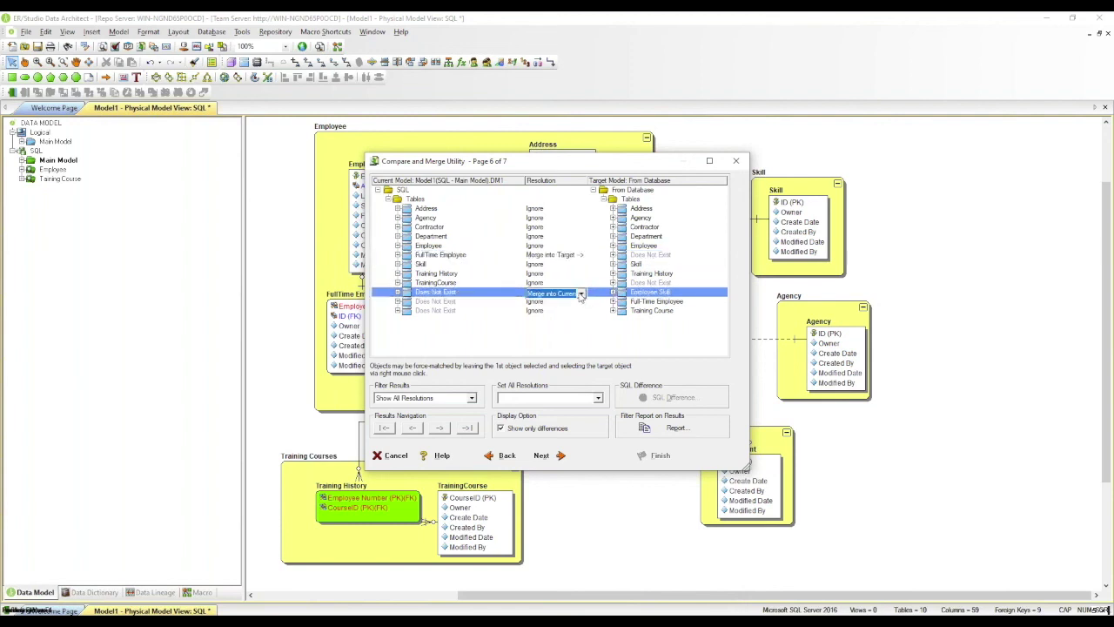
{"action": "left_click", "coordinate": [582, 295]}
{"action": "left_click", "coordinate": [574, 303]}
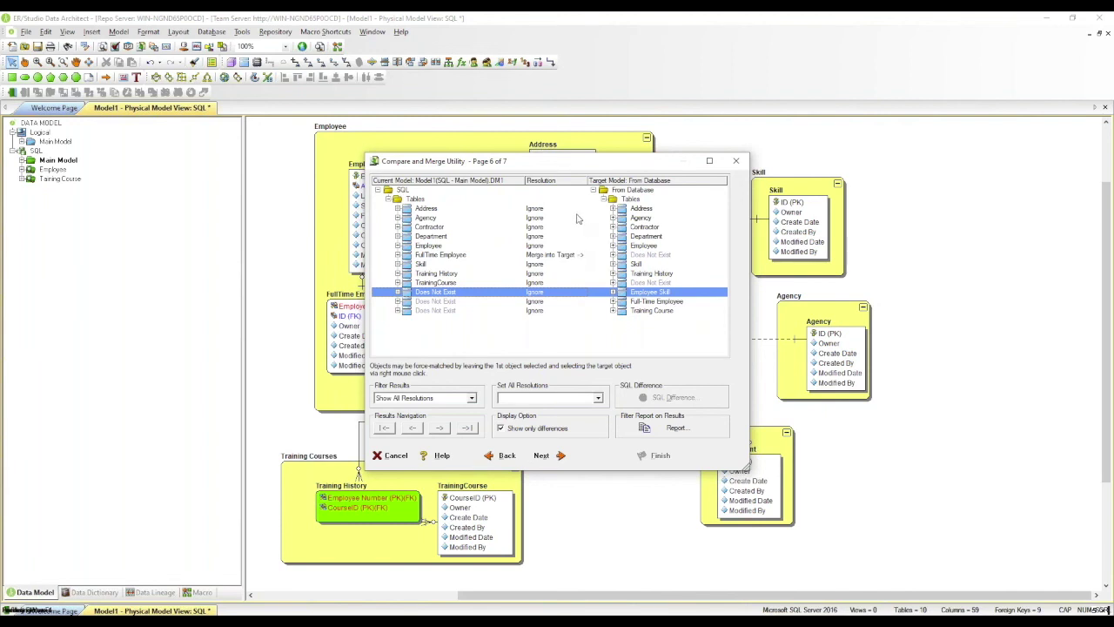
{"action": "left_click", "coordinate": [578, 256]}
{"action": "left_click", "coordinate": [581, 257]}
{"action": "left_click", "coordinate": [578, 266]}
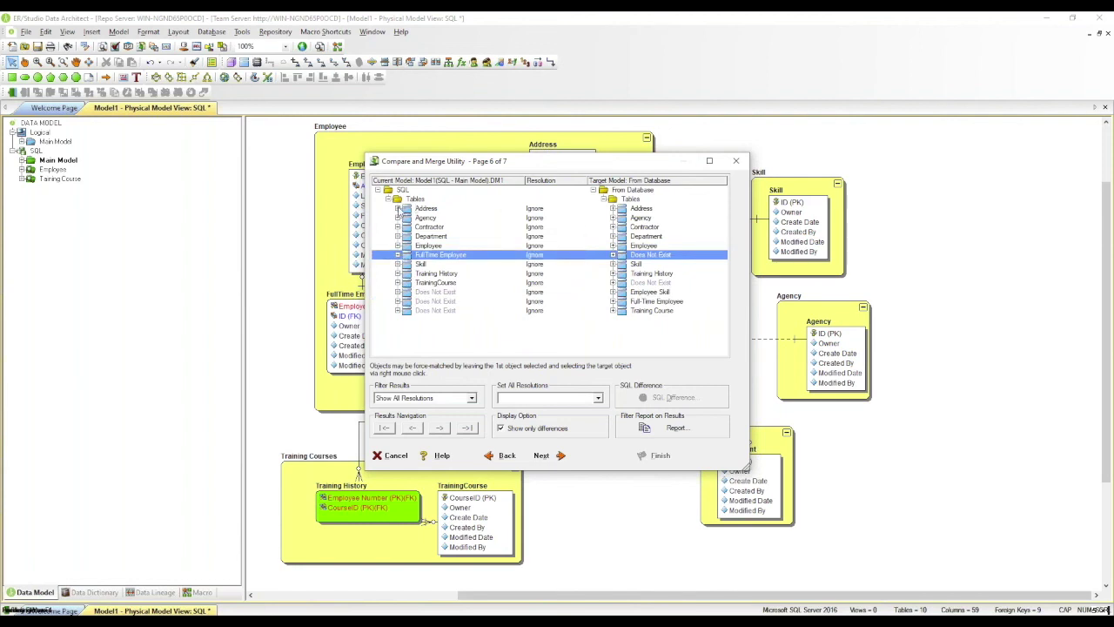
Expand the Address table's differences and set the target columns Address Line 1 and Address Line 2 to Merge into Current.
{"action": "left_click", "coordinate": [398, 209]}
{"action": "left_click", "coordinate": [407, 237]}
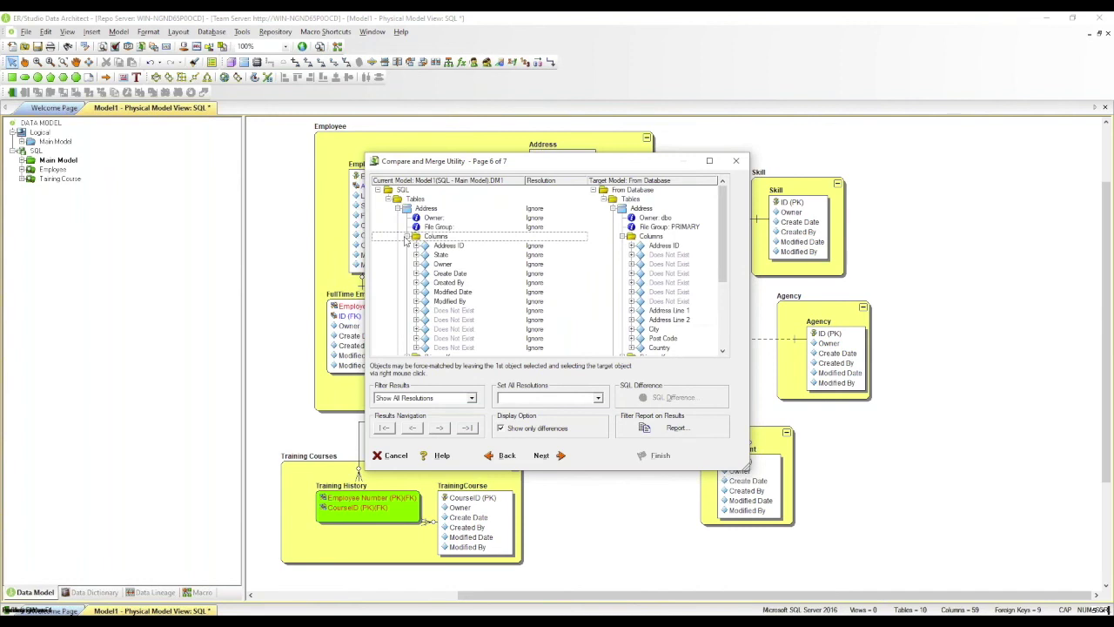
{"action": "scroll", "coordinate": [480, 285], "scroll_direction": "down", "scroll_amount": 4}
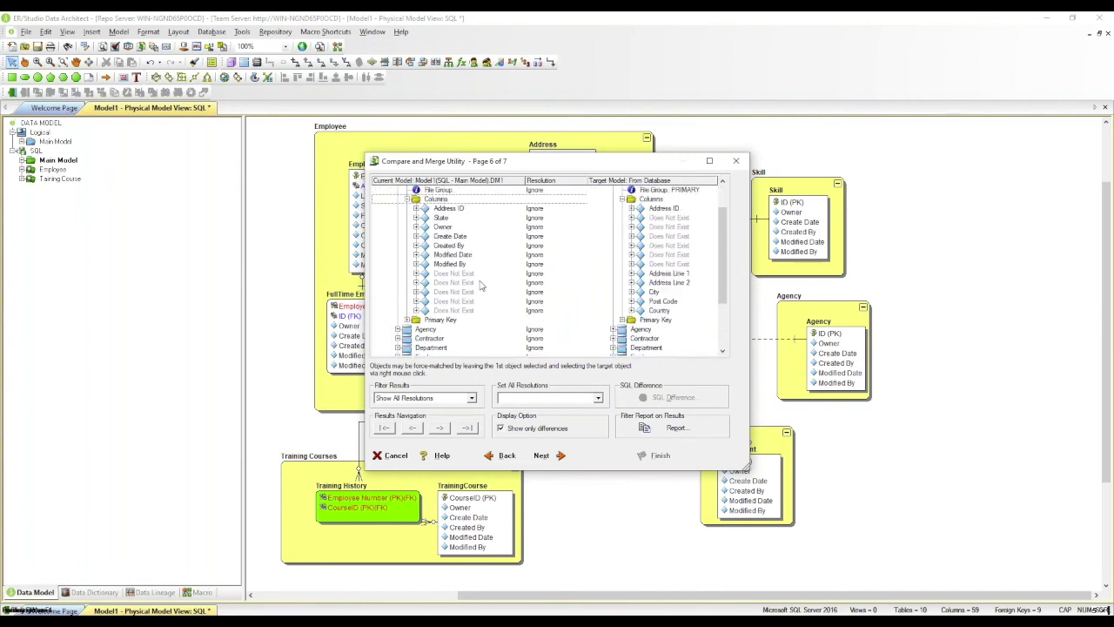
{"action": "left_click", "coordinate": [568, 275]}
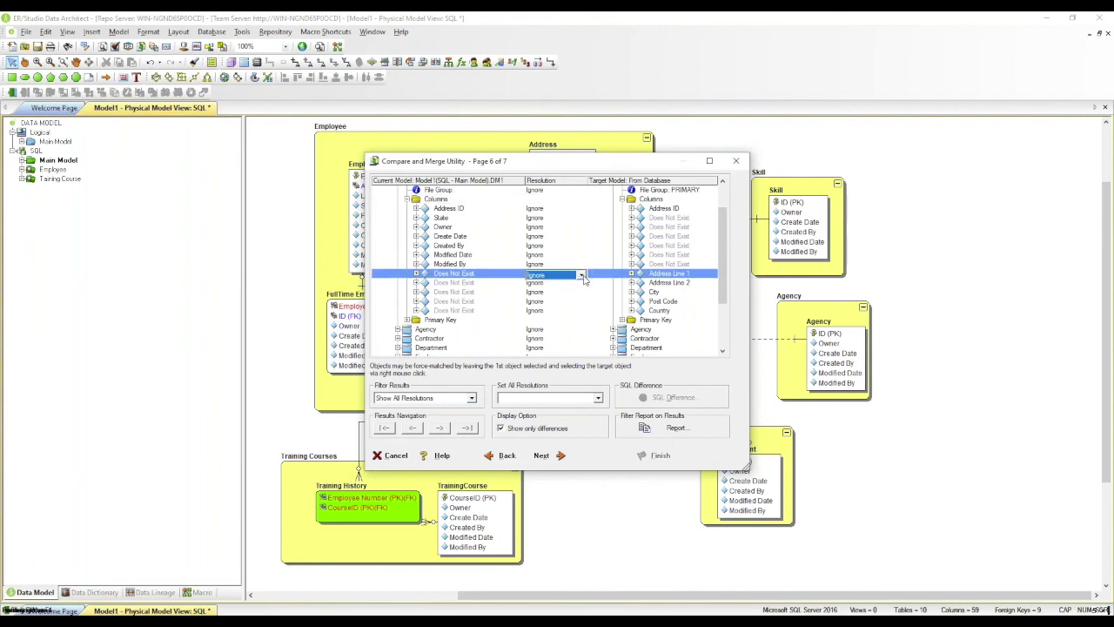
{"action": "left_click", "coordinate": [581, 275]}
{"action": "left_click", "coordinate": [583, 294]}
{"action": "left_click", "coordinate": [585, 283]}
{"action": "left_click", "coordinate": [582, 284]}
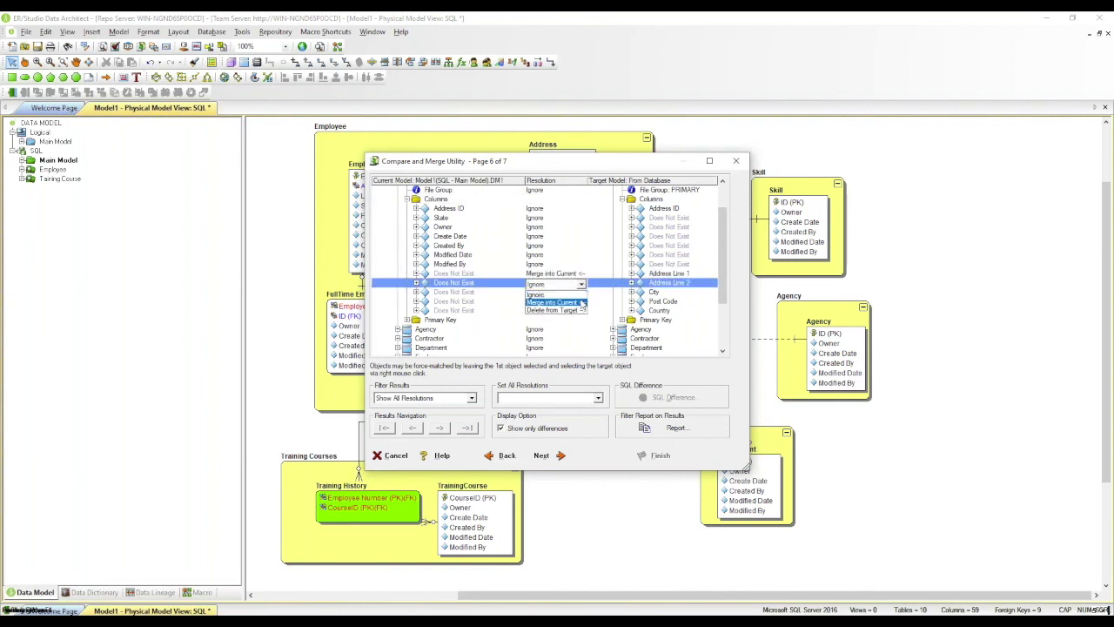
{"action": "left_click", "coordinate": [582, 303]}
Set the Address table's target columns City, Post Code and Country to Merge into Current.
{"action": "left_click", "coordinate": [583, 293]}
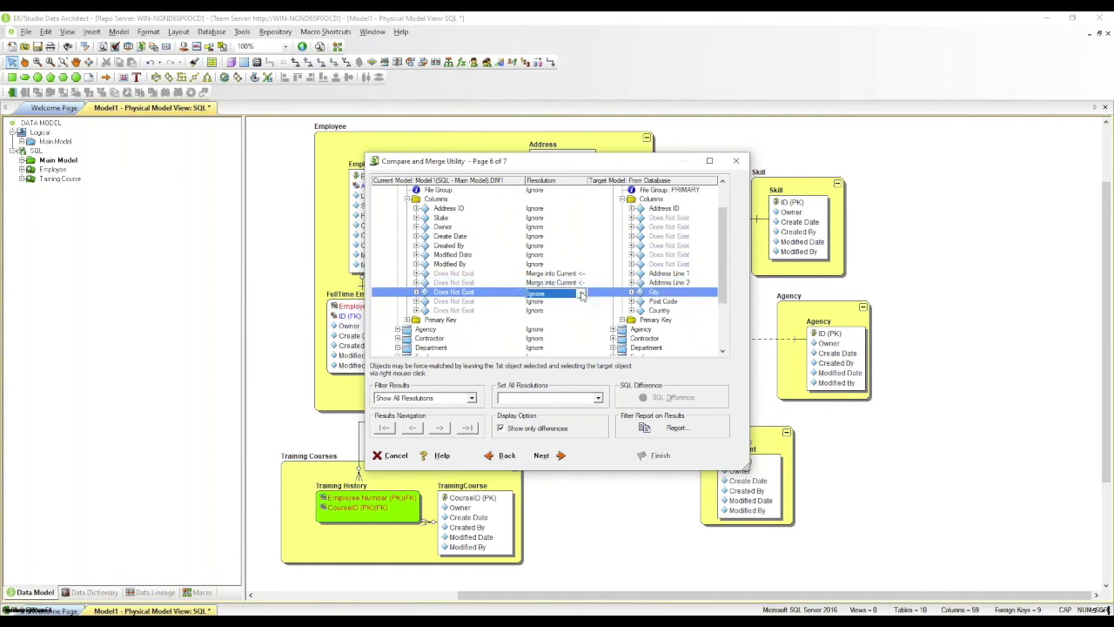
{"action": "left_click", "coordinate": [582, 293]}
{"action": "left_click", "coordinate": [583, 312]}
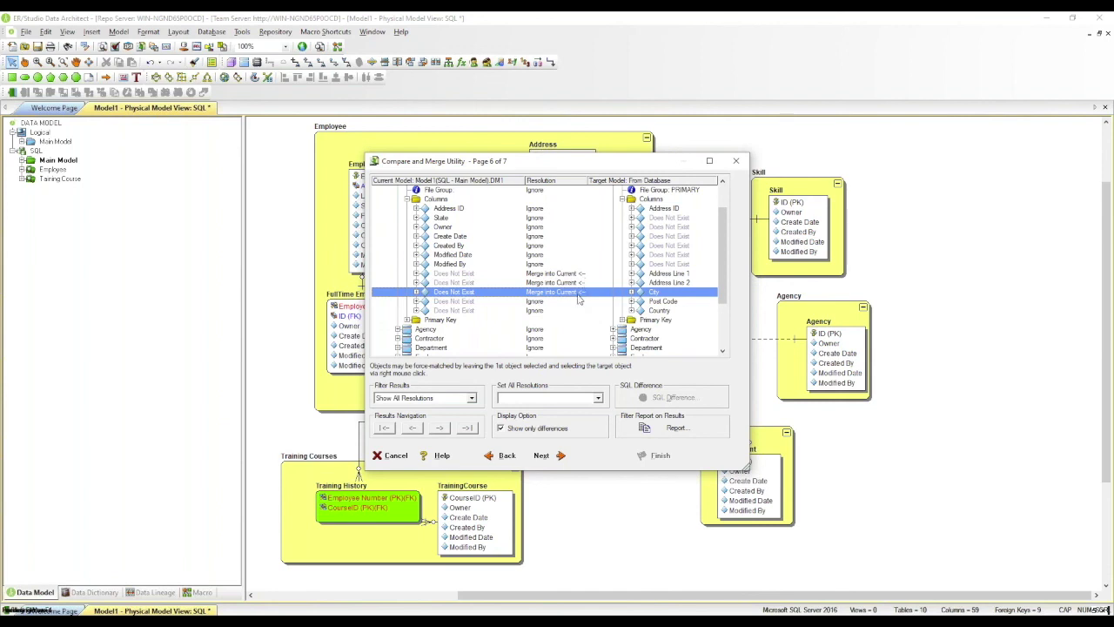
{"action": "left_click", "coordinate": [579, 302]}
{"action": "left_click", "coordinate": [580, 302]}
{"action": "left_click", "coordinate": [579, 321]}
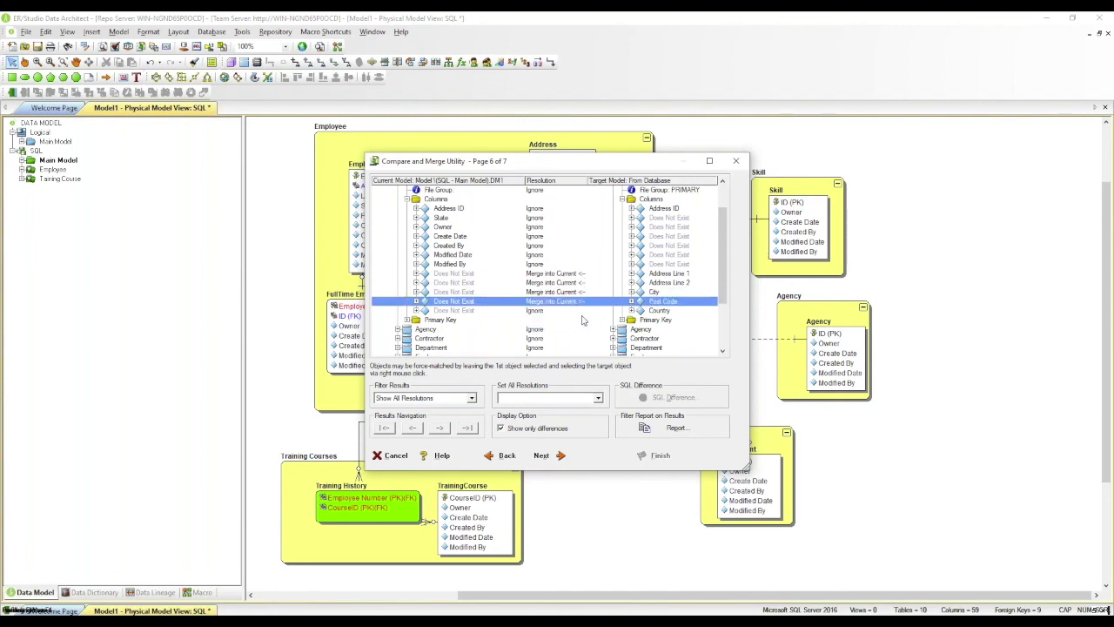
{"action": "left_click", "coordinate": [582, 312]}
{"action": "left_click", "coordinate": [582, 312]}
{"action": "left_click", "coordinate": [576, 324]}
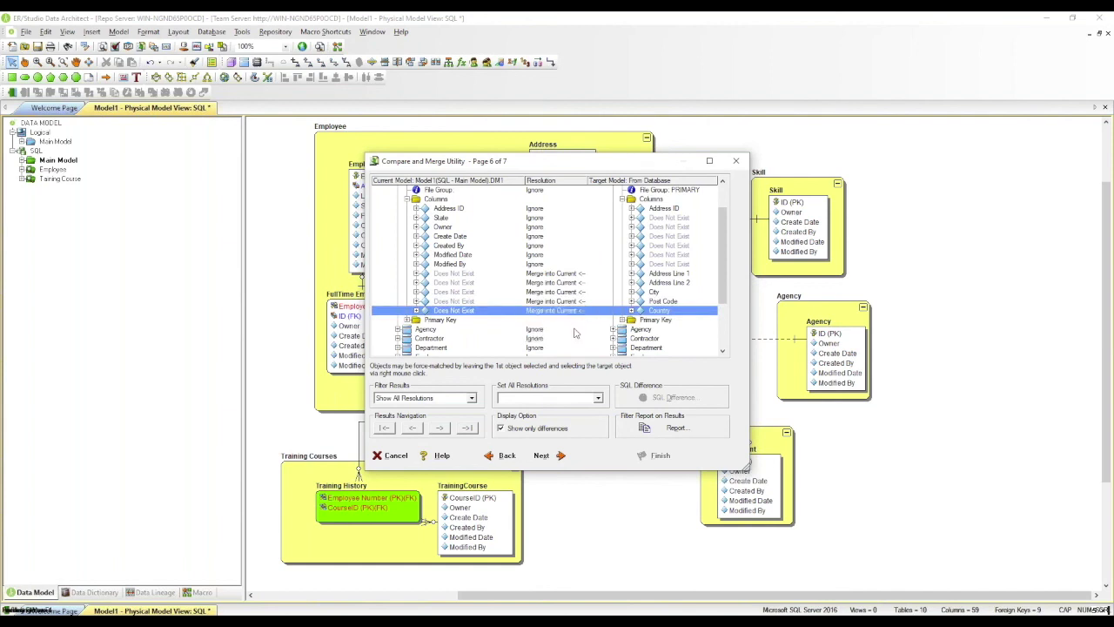
Set the Address table's current-model columns State, Owner and Create Date to Merge into Target.
{"action": "left_click", "coordinate": [577, 219]}
{"action": "left_click", "coordinate": [580, 219]}
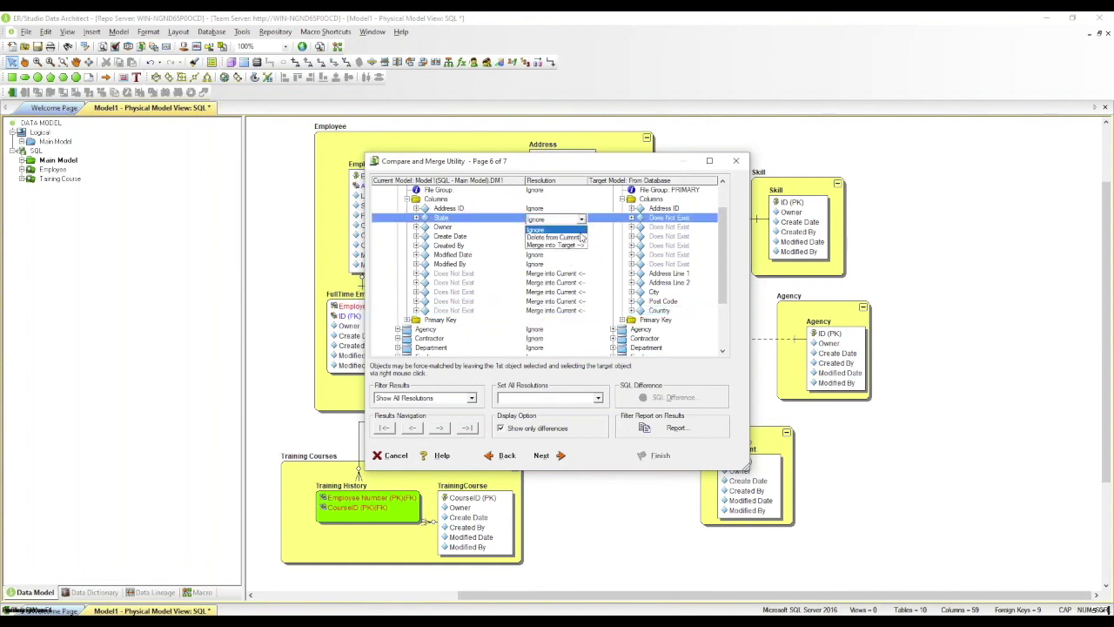
{"action": "left_click", "coordinate": [565, 245]}
{"action": "left_click", "coordinate": [578, 227]}
{"action": "left_click", "coordinate": [581, 228]}
{"action": "left_click", "coordinate": [566, 237]}
{"action": "left_click", "coordinate": [580, 238]}
{"action": "left_click", "coordinate": [581, 238]}
{"action": "left_click", "coordinate": [580, 263]}
Set the Address table's current-model columns Created By, Modified Date and Modified By to Merge into Target.
{"action": "left_click", "coordinate": [580, 247]}
{"action": "left_click", "coordinate": [581, 247]}
{"action": "left_click", "coordinate": [580, 273]}
{"action": "left_click", "coordinate": [566, 255]}
{"action": "left_click", "coordinate": [581, 256]}
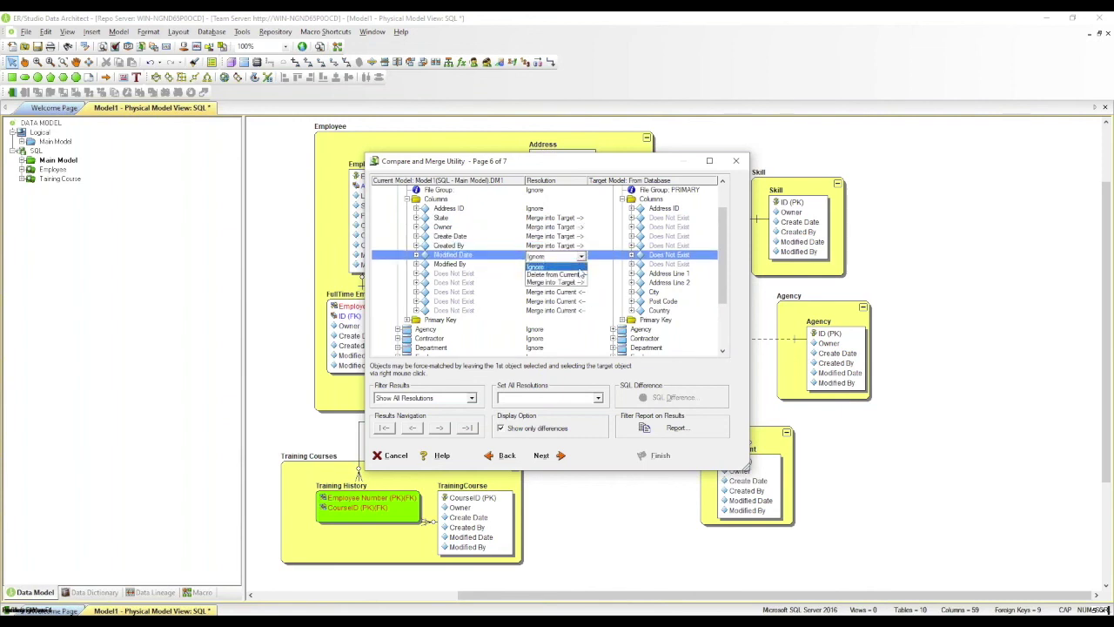
{"action": "left_click", "coordinate": [557, 282]}
{"action": "left_click", "coordinate": [565, 264]}
{"action": "left_click", "coordinate": [581, 265]}
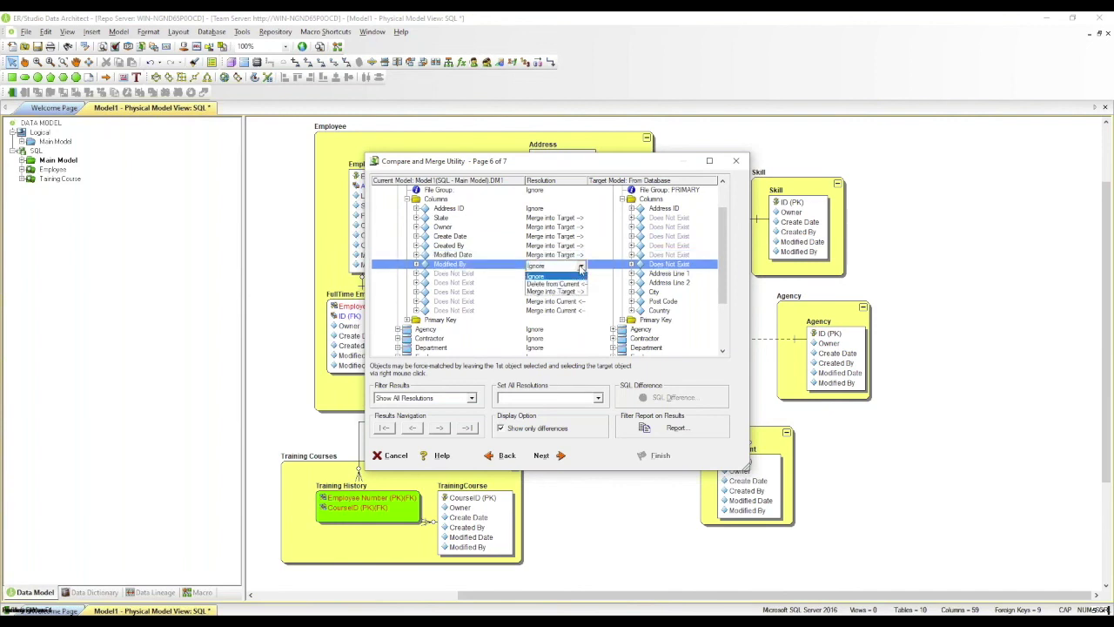
{"action": "left_click", "coordinate": [571, 292]}
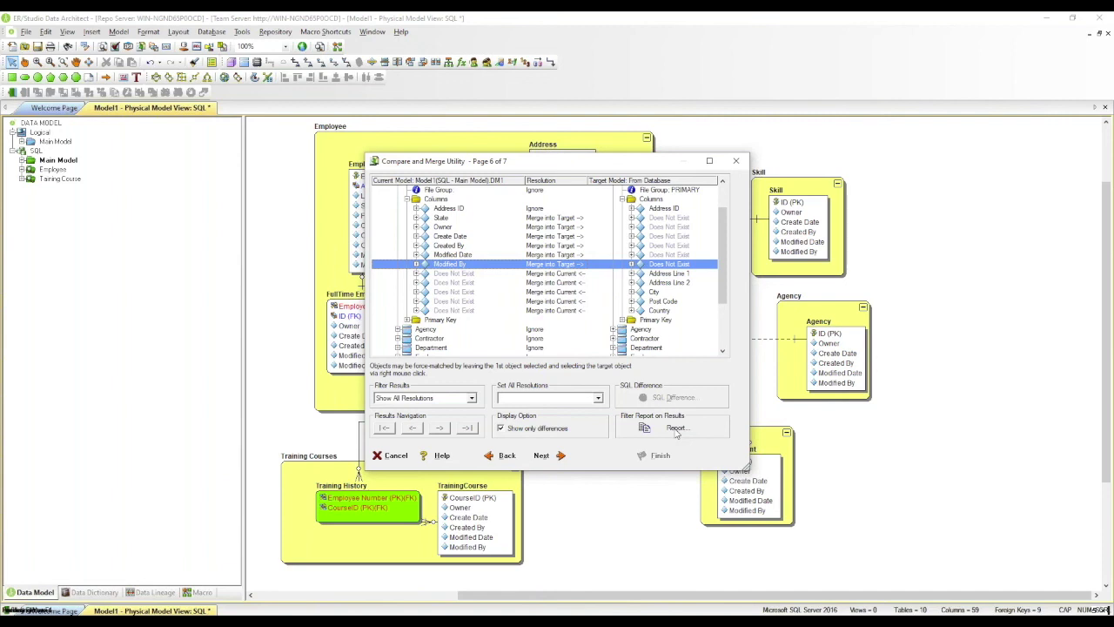
Finish the merge with the default script file and rebuild options, and open the generated SQL.sql alter script.
{"action": "left_click", "coordinate": [554, 461]}
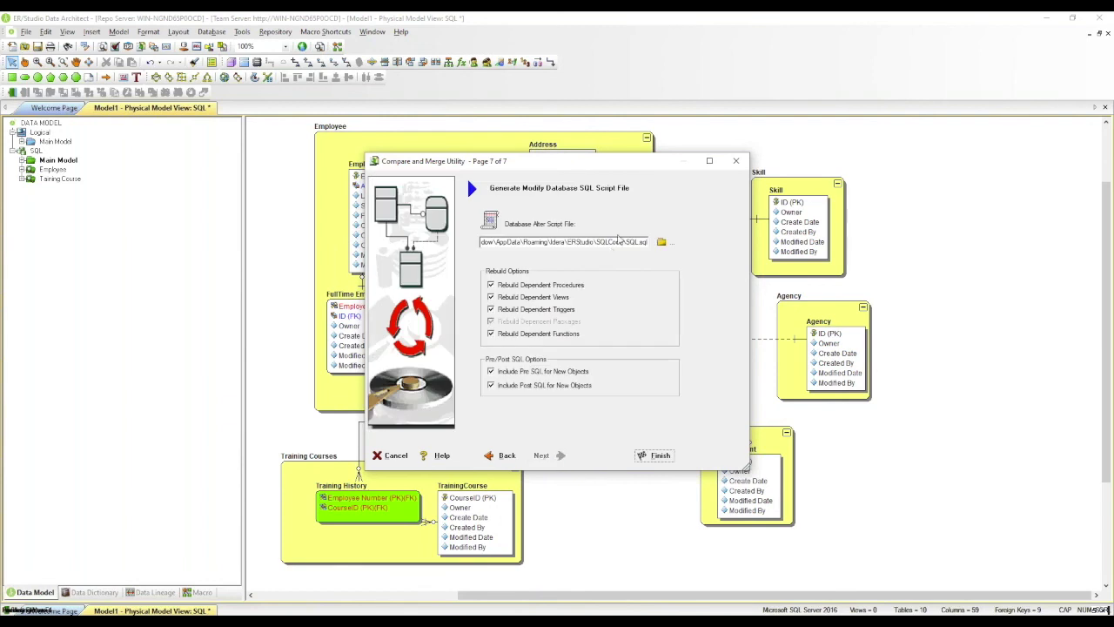
{"action": "left_click_drag", "start_coordinate": [640, 243], "coordinate": [540, 243]}
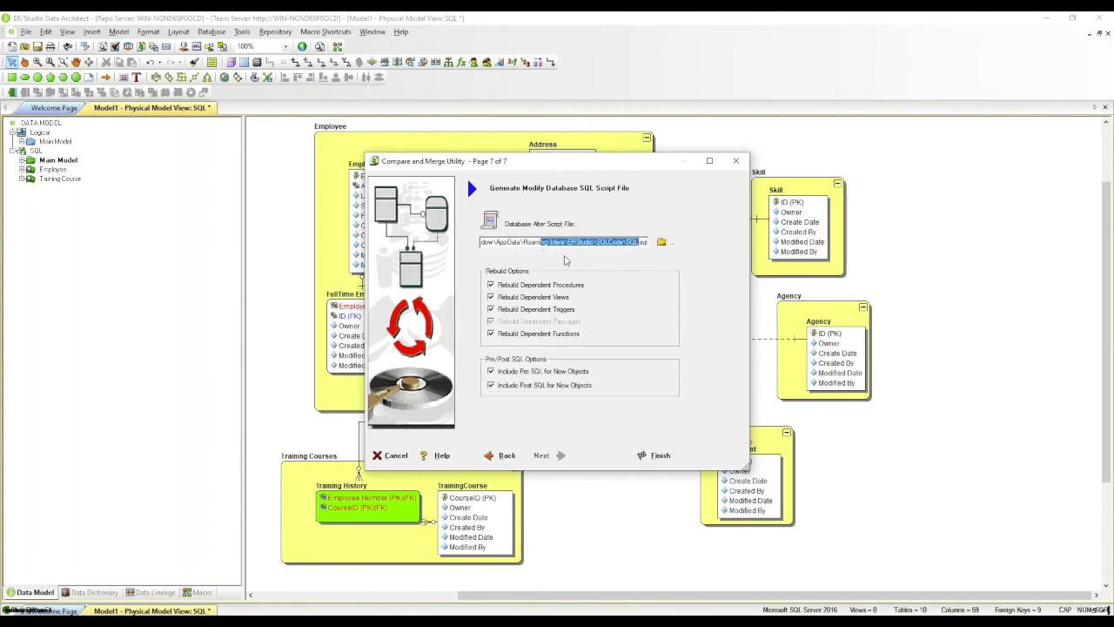
{"action": "left_click", "coordinate": [603, 243]}
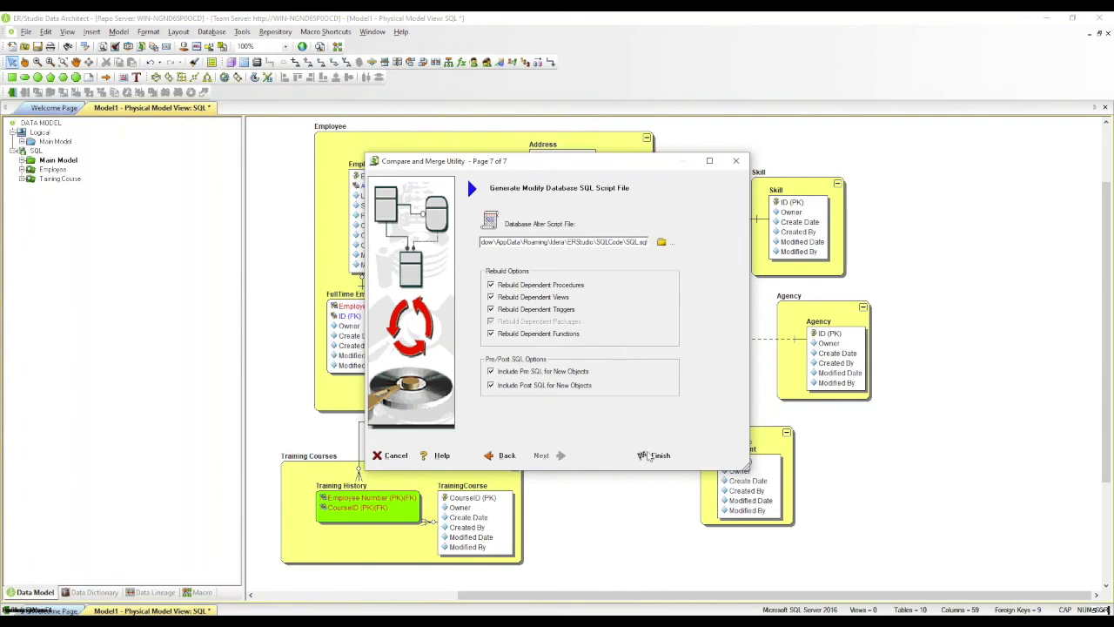
{"action": "left_click", "coordinate": [660, 456]}
{"action": "left_click", "coordinate": [596, 351]}
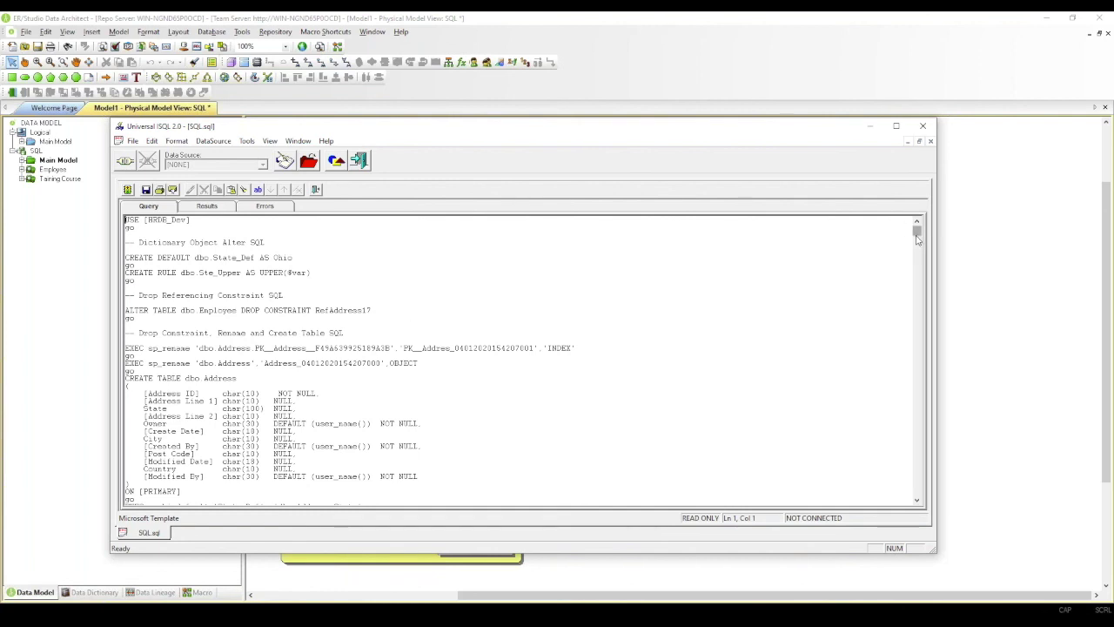
Review the alter script from the Address table and constraint rename statements through table creation, data insertion and foreign keys.
{"action": "left_click_drag", "start_coordinate": [916, 228], "coordinate": [918, 245]}
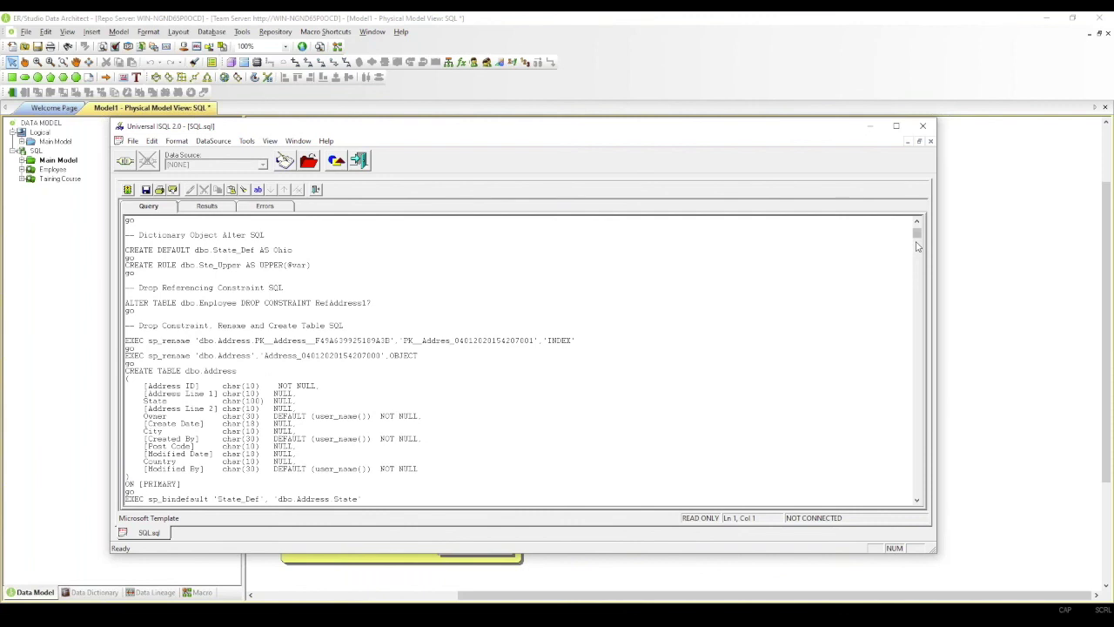
{"action": "double_click", "coordinate": [445, 340]}
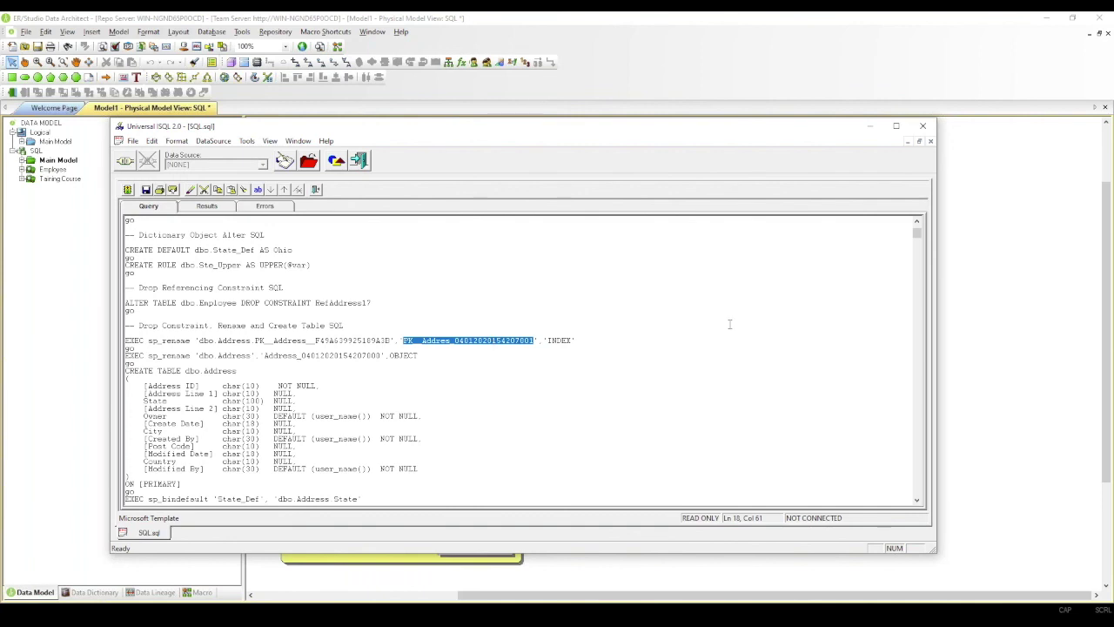
{"action": "double_click", "coordinate": [336, 356]}
{"action": "left_click_drag", "start_coordinate": [918, 235], "coordinate": [919, 299]}
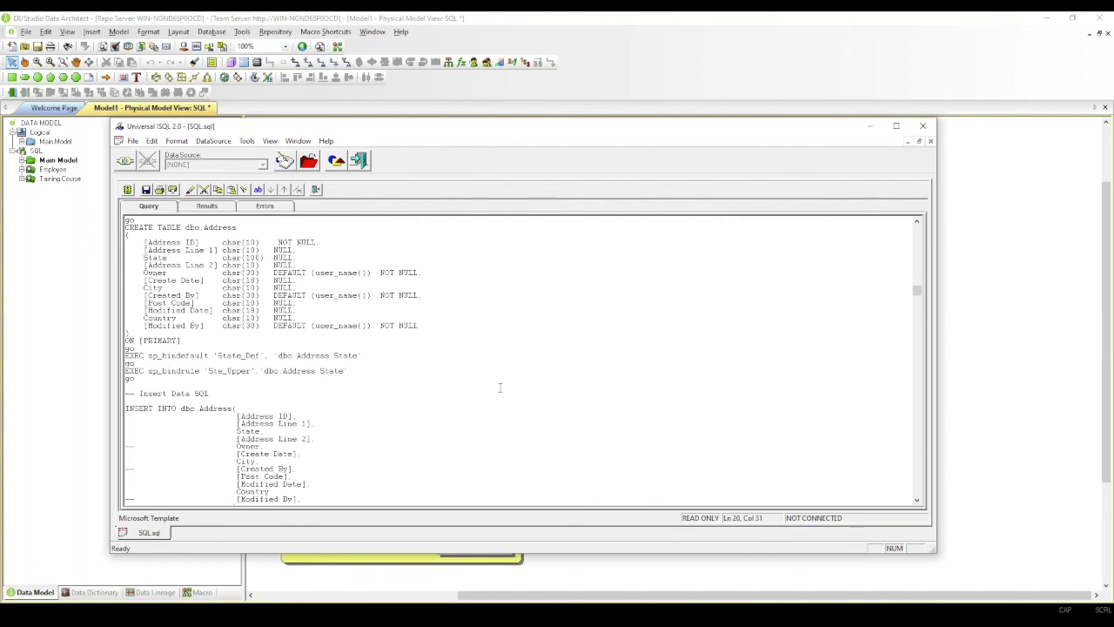
{"action": "left_click_drag", "start_coordinate": [917, 291], "coordinate": [915, 401]}
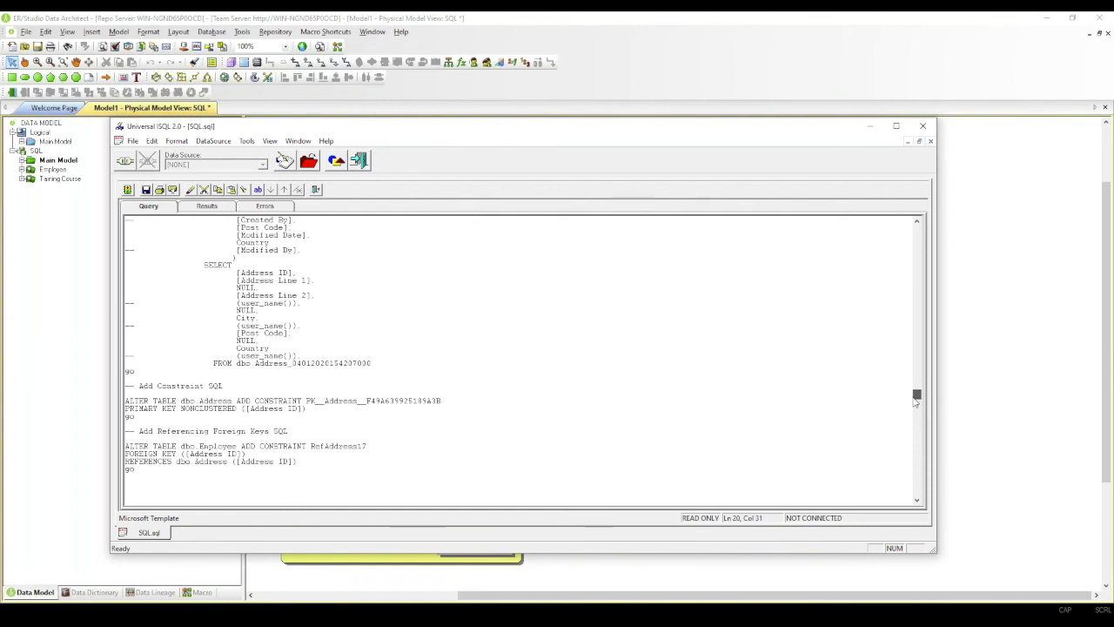
{"action": "left_click_drag", "start_coordinate": [916, 399], "coordinate": [916, 229]}
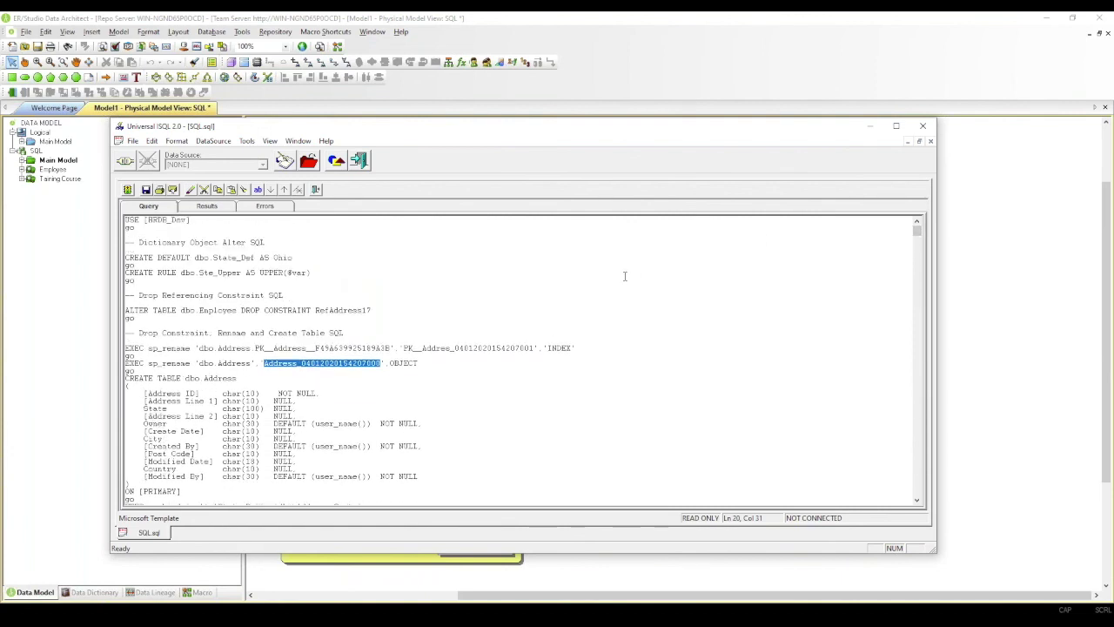
{"action": "left_click_drag", "start_coordinate": [658, 131], "coordinate": [635, 142]}
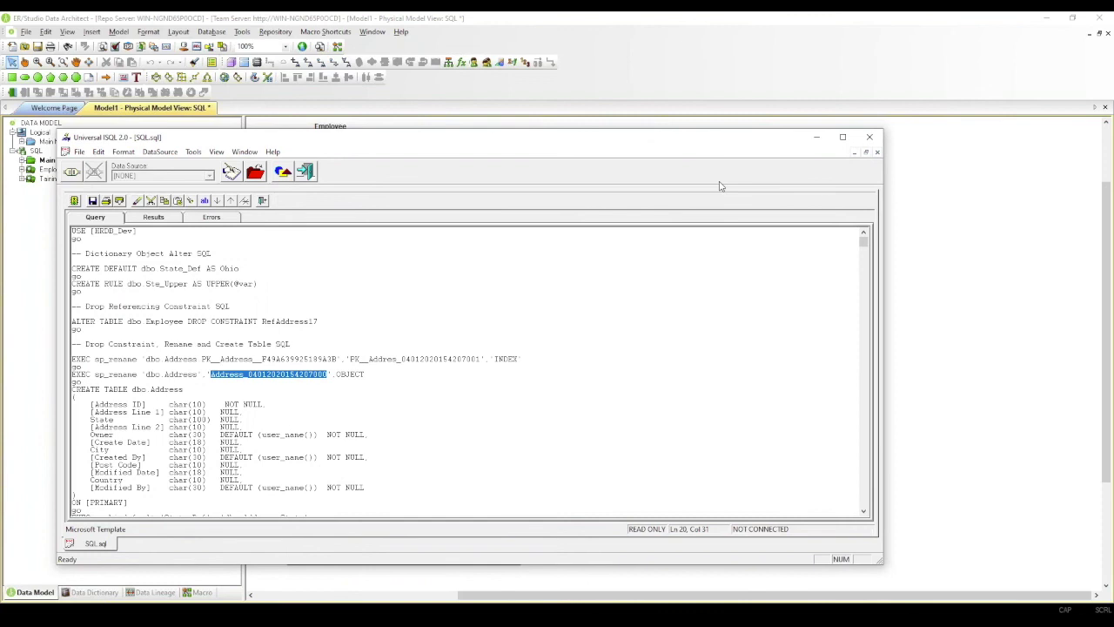
{"action": "left_click", "coordinate": [870, 140]}
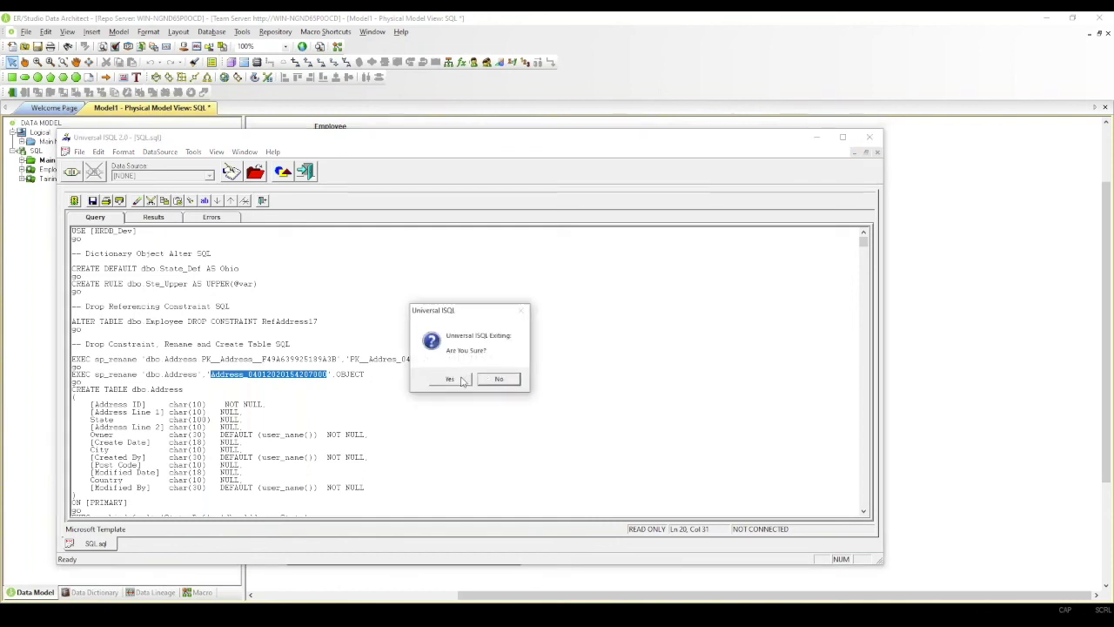
{"action": "left_click", "coordinate": [499, 380]}
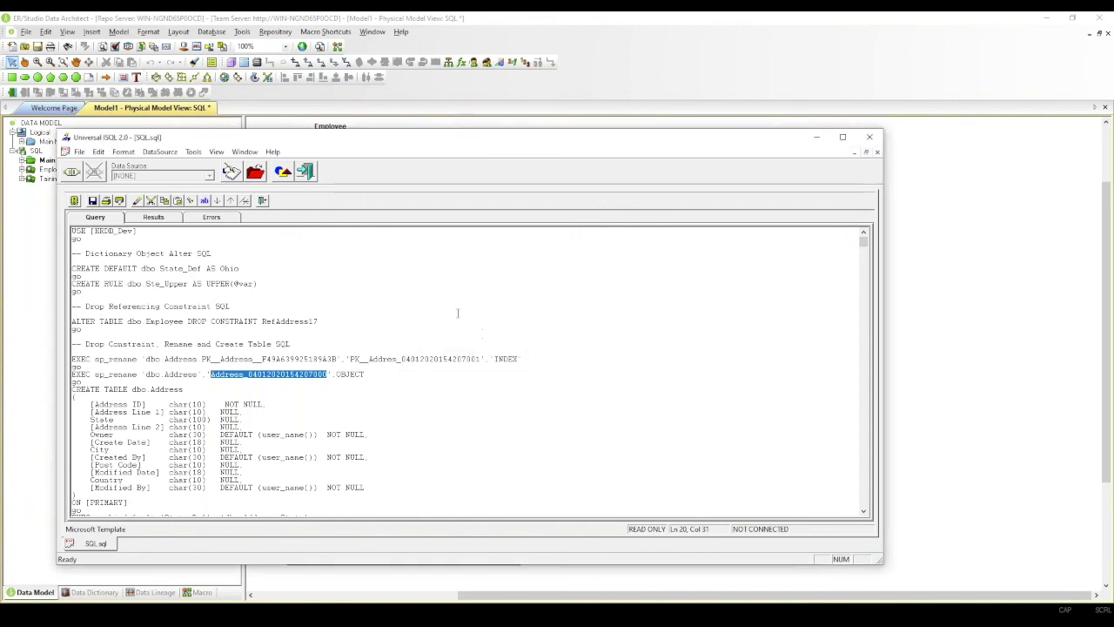
{"action": "left_click", "coordinate": [457, 313]}
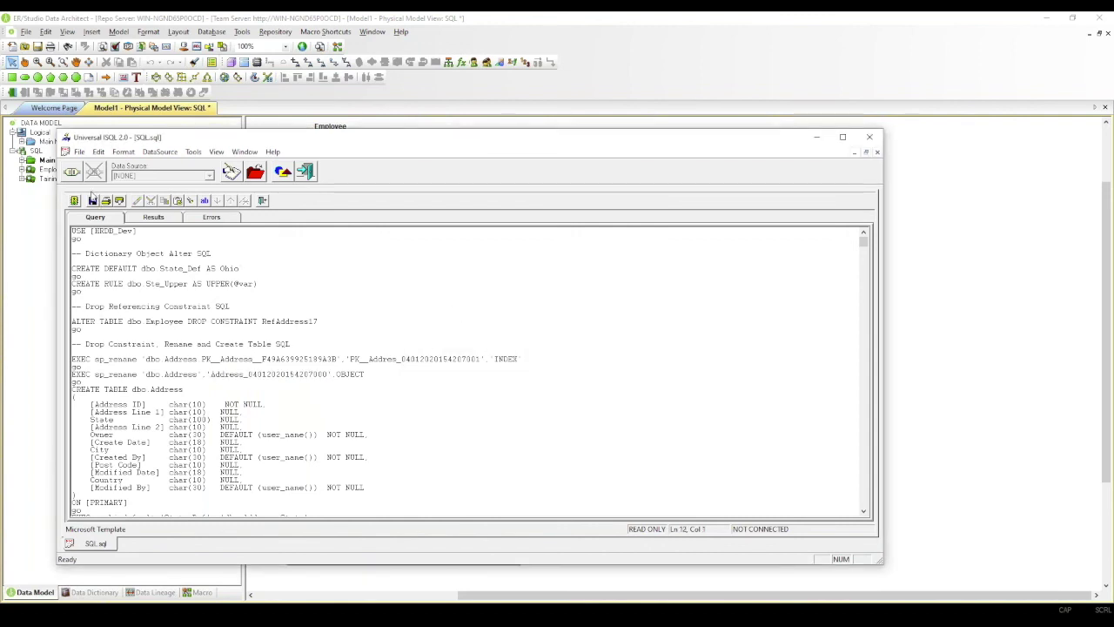
Connect Universal ISQL to the database using the HRDB_Dev.dsn file data source.
{"action": "left_click", "coordinate": [73, 173]}
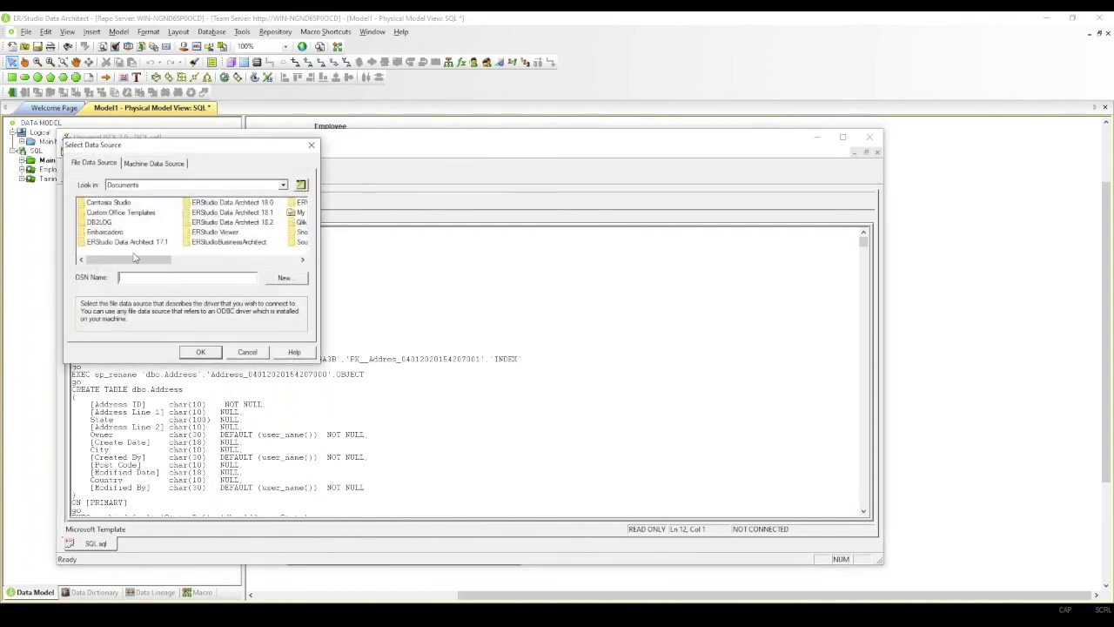
{"action": "left_click_drag", "start_coordinate": [135, 261], "coordinate": [261, 263]}
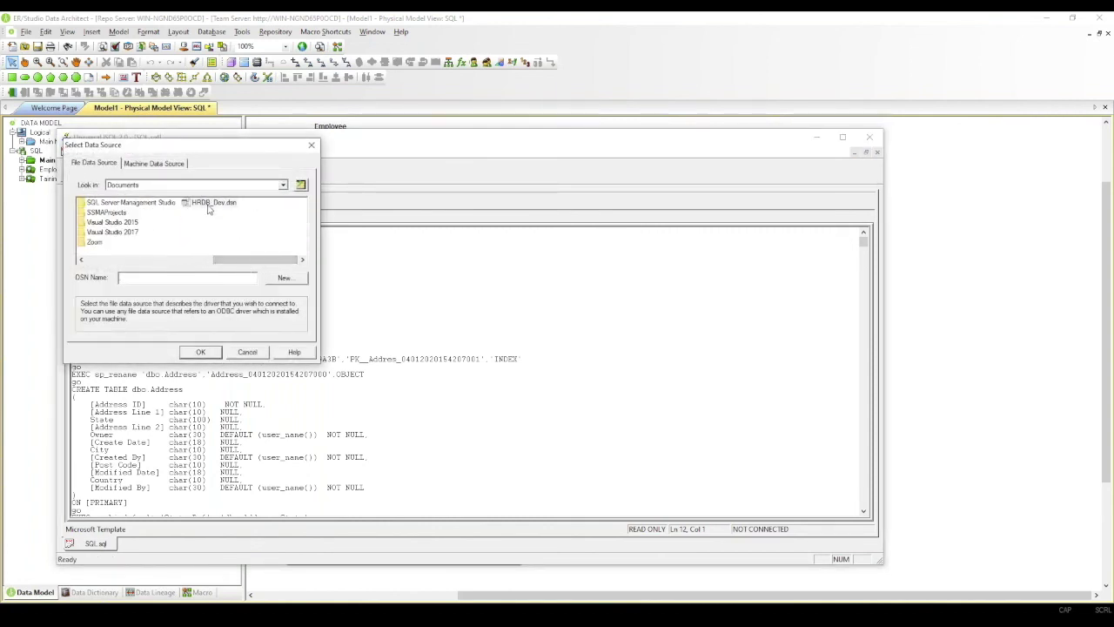
{"action": "left_click", "coordinate": [208, 206]}
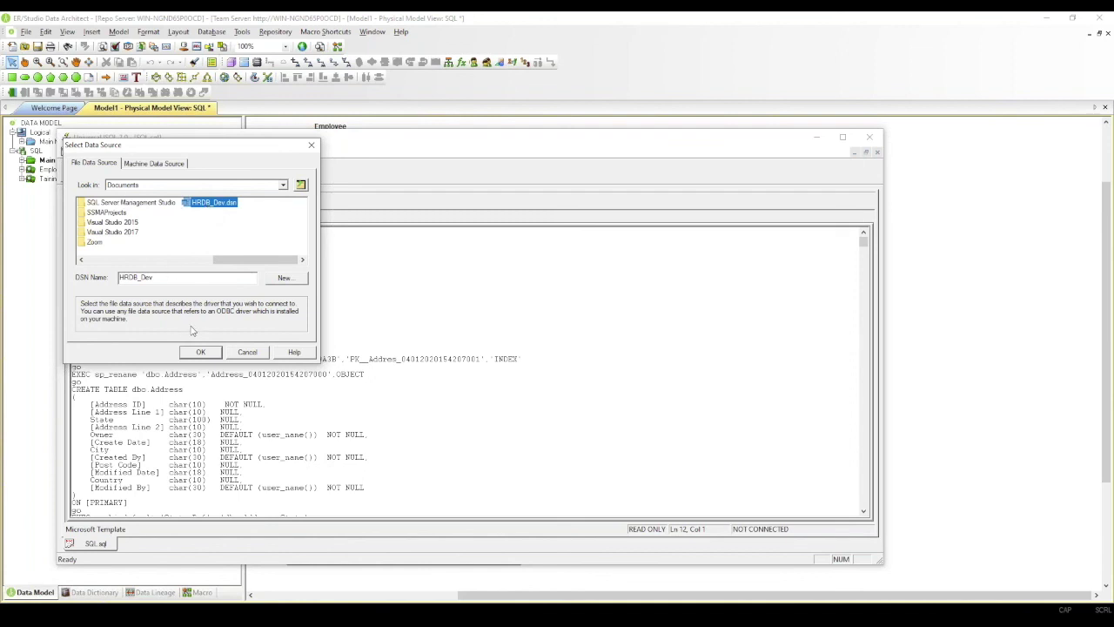
{"action": "left_click", "coordinate": [200, 351]}
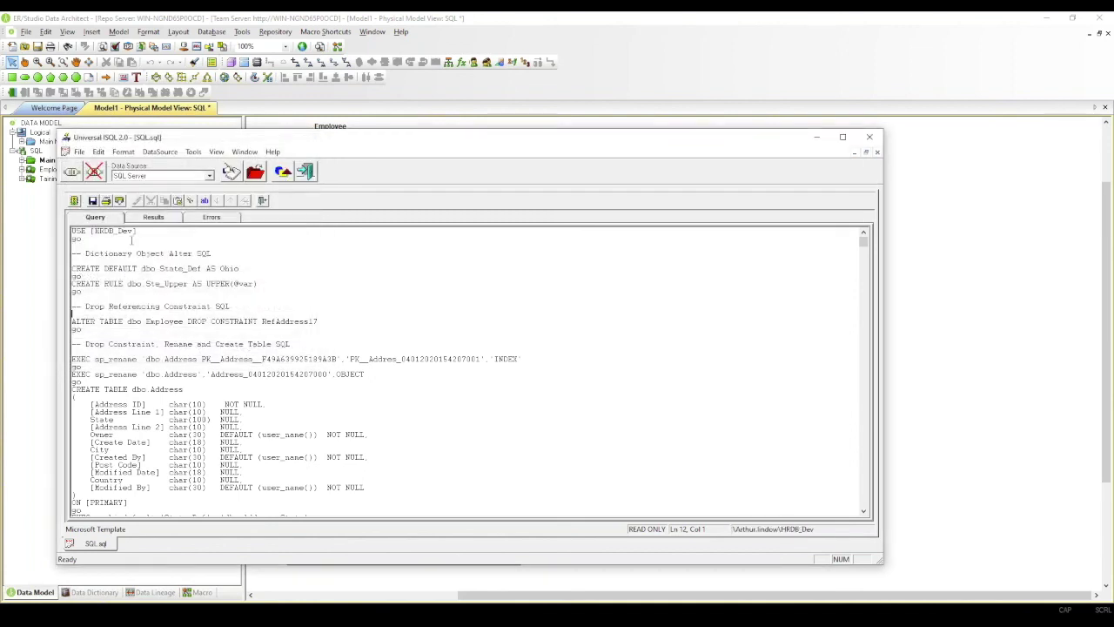
{"action": "left_click", "coordinate": [74, 201]}
Exit Universal ISQL and return to the physical model diagram.
{"action": "left_click", "coordinate": [870, 138]}
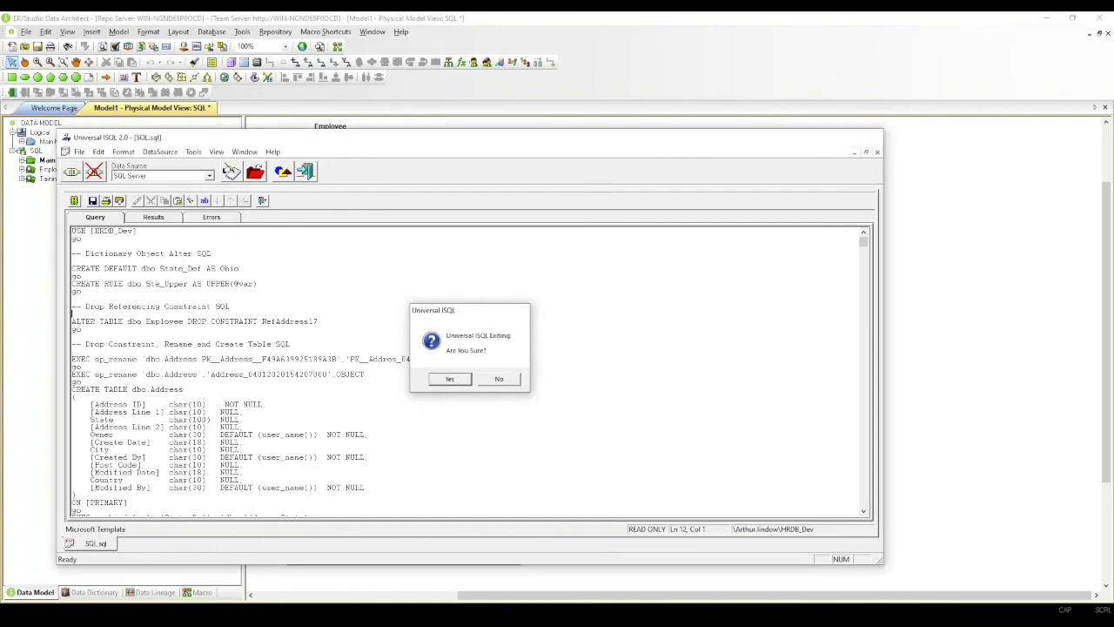
{"action": "left_click", "coordinate": [449, 379]}
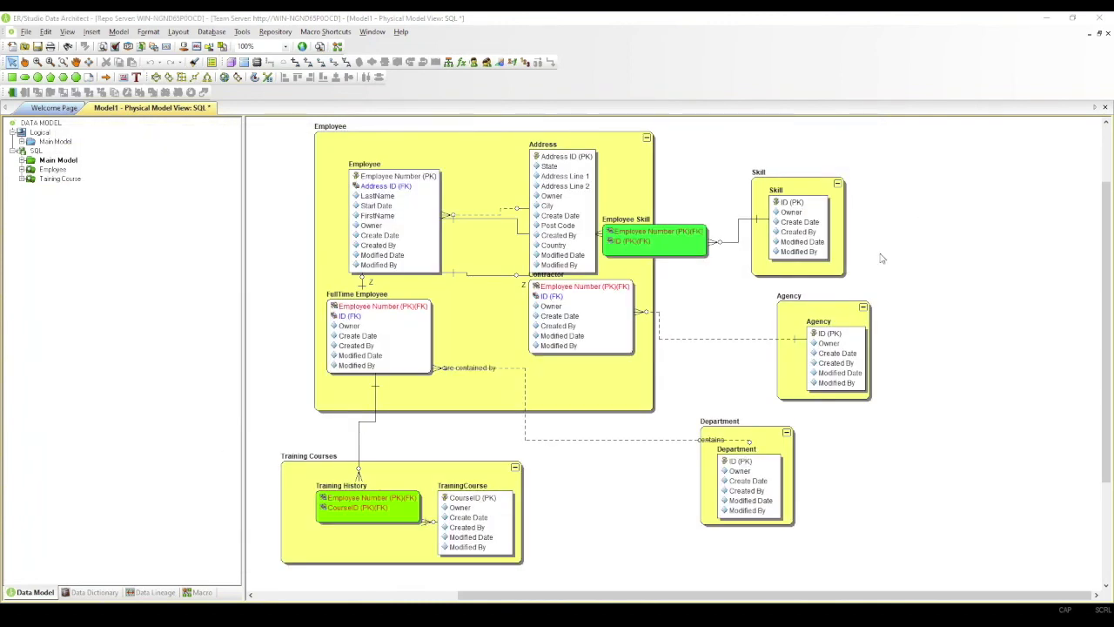